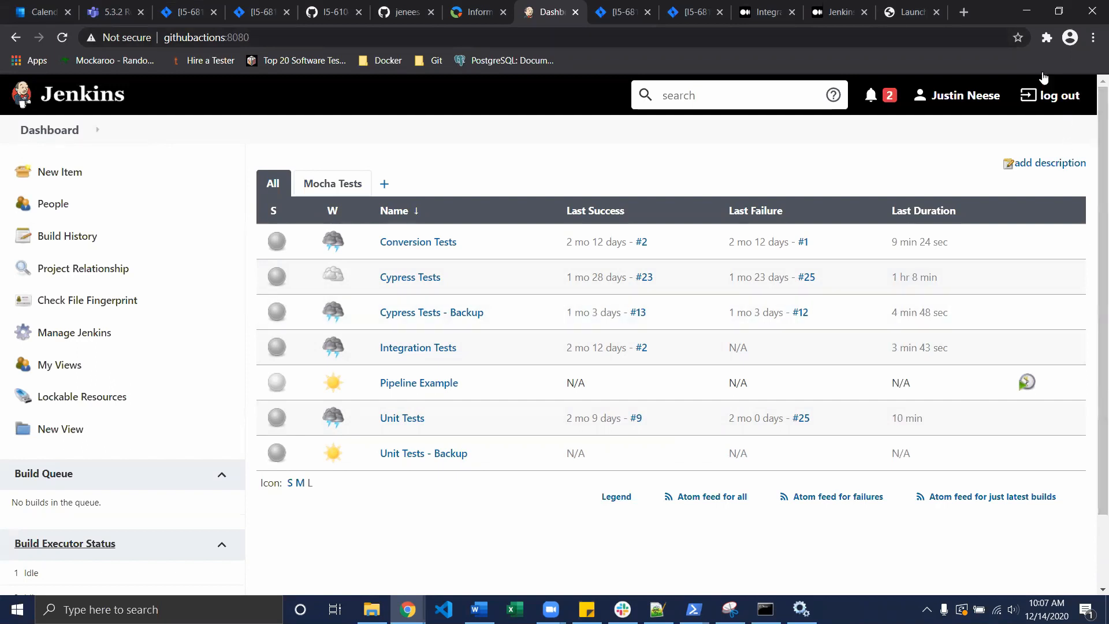
Log out of the current session and sign back in with the account's username and password
{"action": "left_click", "coordinate": [1048, 96]}
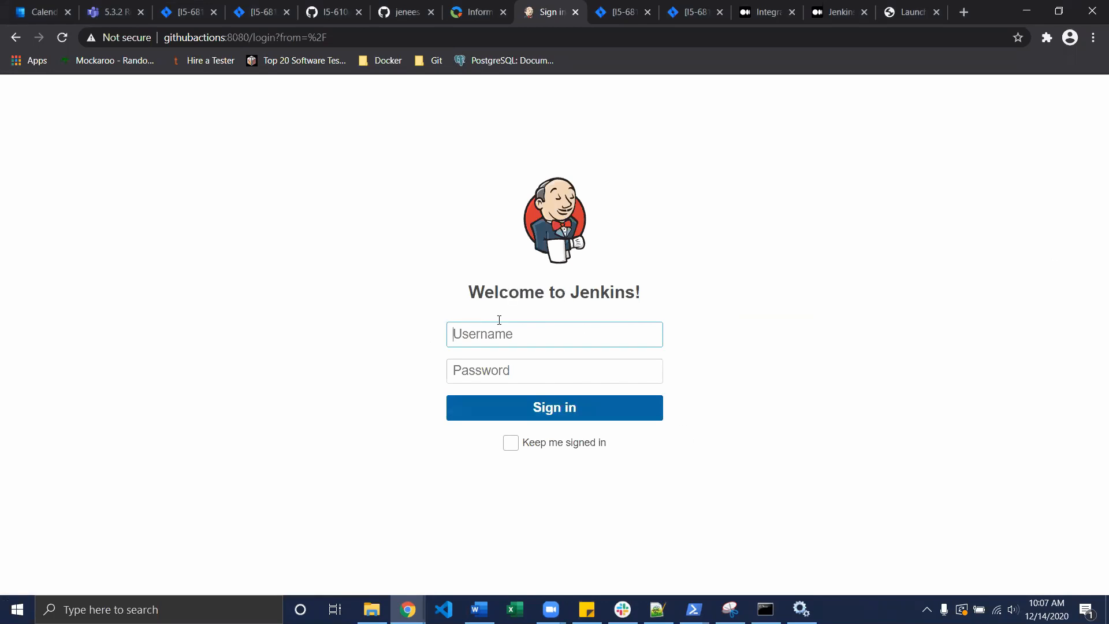
{"action": "type", "text": "justin"}
{"action": "key", "text": "Tab"}
{"action": "type", "text": "•••••••••"}
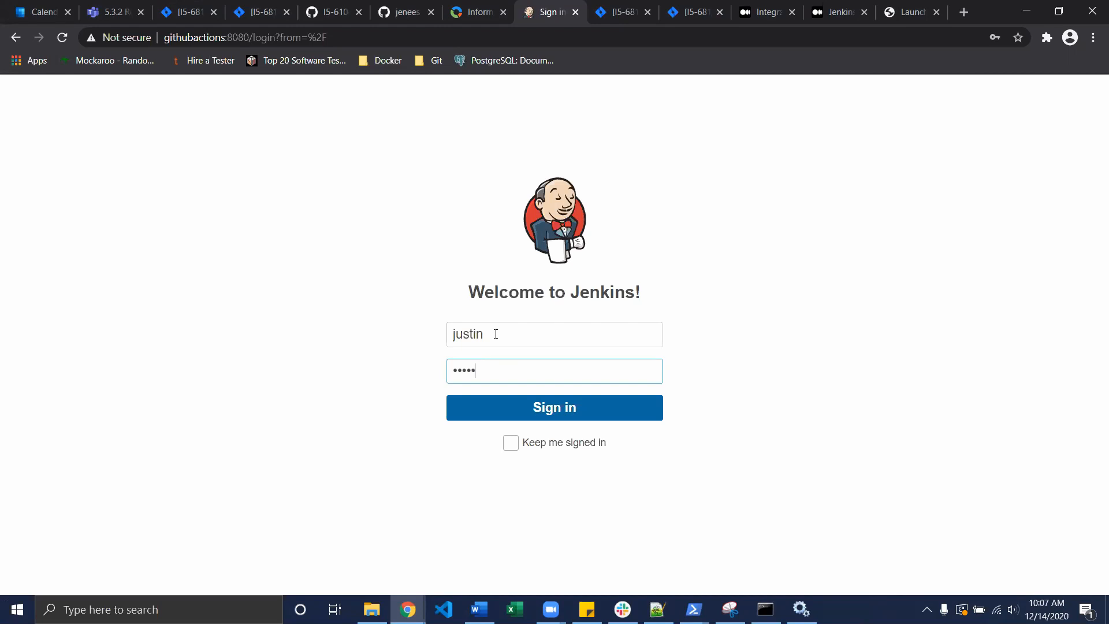
{"action": "key", "text": "Return"}
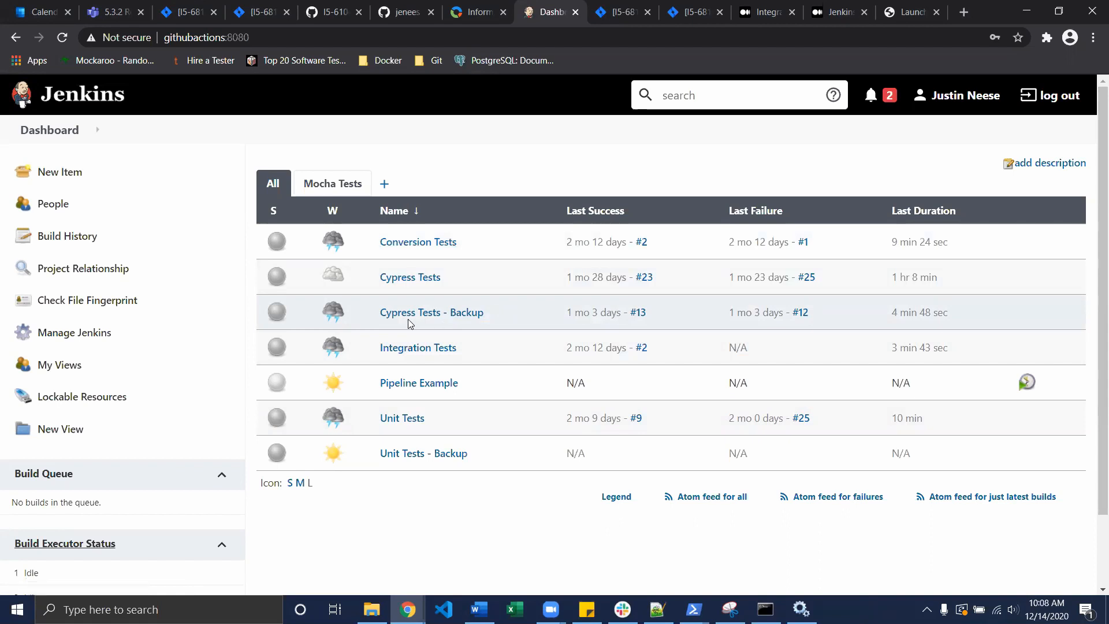
Open the Manage Plugins page from the Jenkins system configuration settings
{"action": "left_click", "coordinate": [73, 338]}
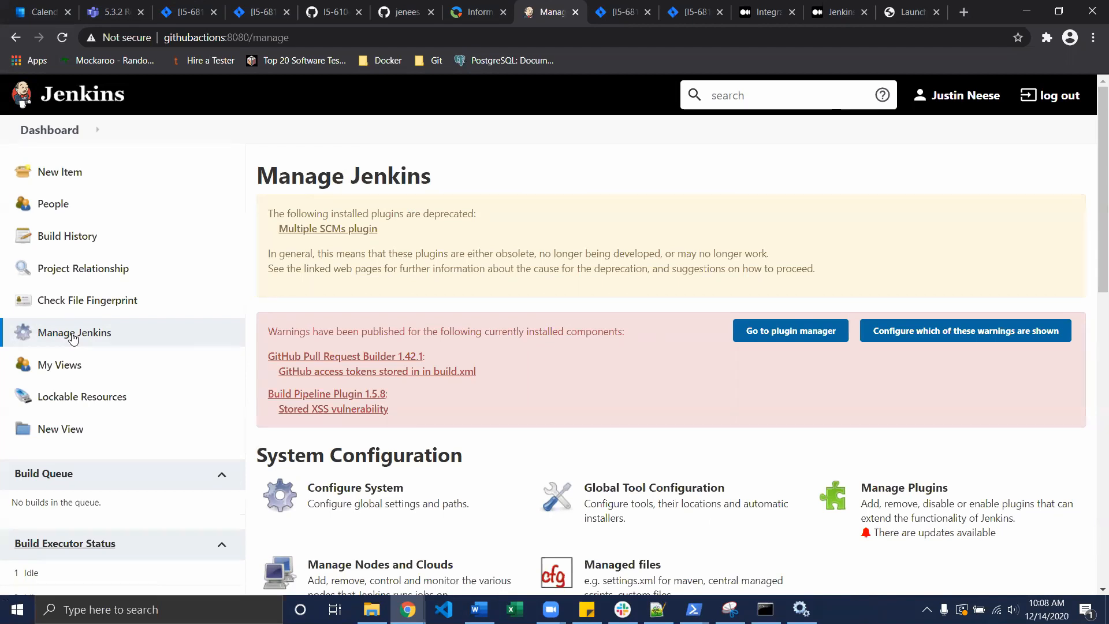
{"action": "scroll", "coordinate": [346, 264], "scroll_direction": "down", "scroll_amount": 2}
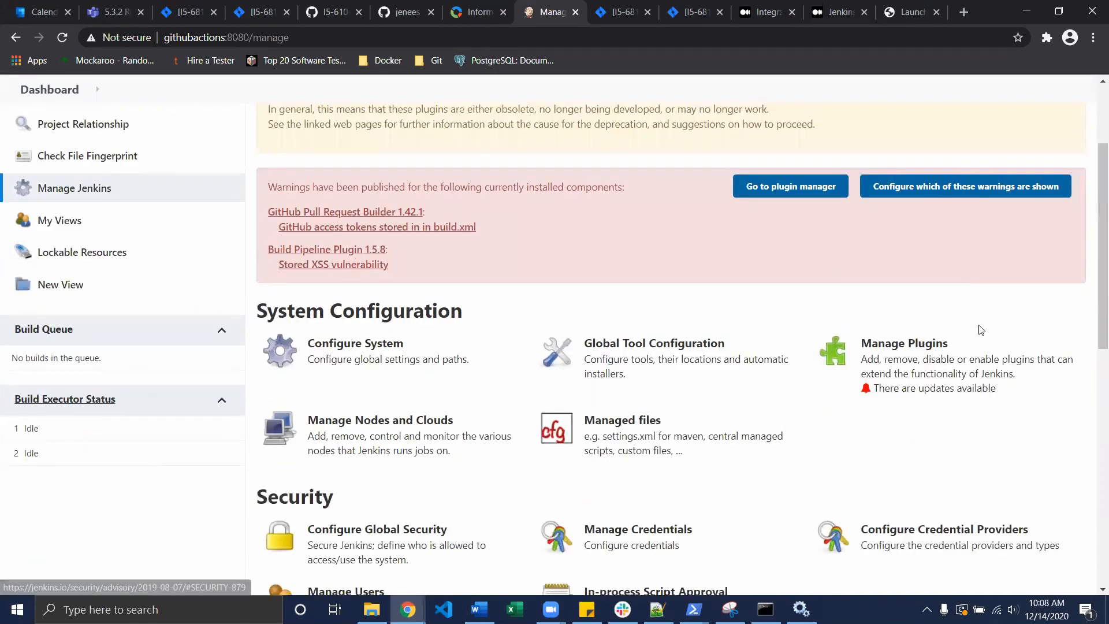
{"action": "left_click", "coordinate": [928, 352]}
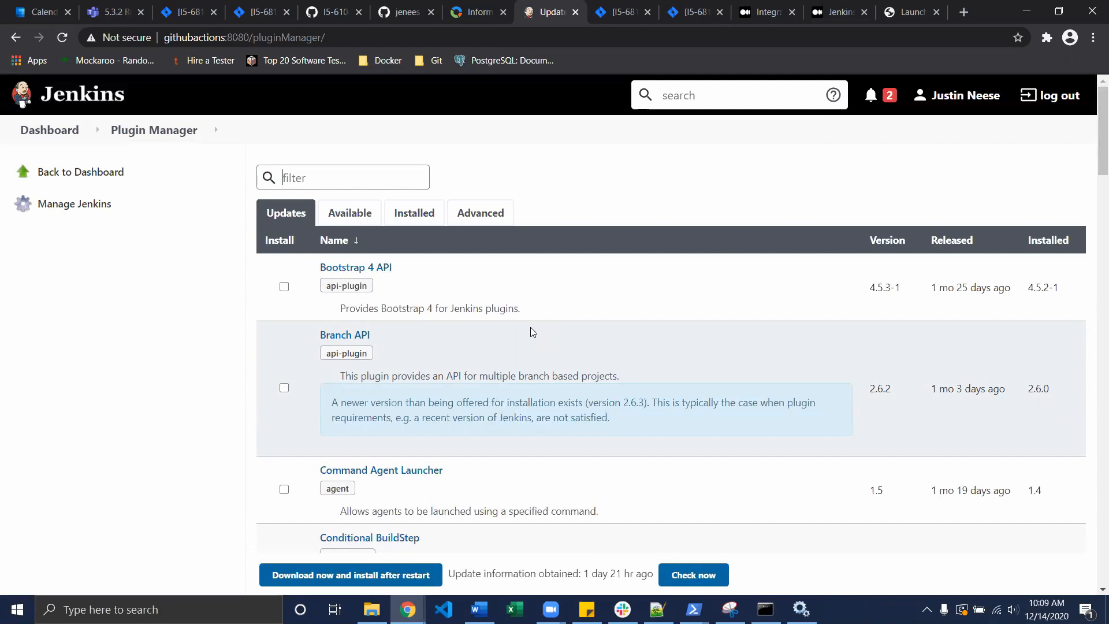
Examine the installed plugins, especially GitHub Branch Source, GitHub Pull Request Builder, Multiple SCMs and NodeJS
{"action": "left_click", "coordinate": [418, 216]}
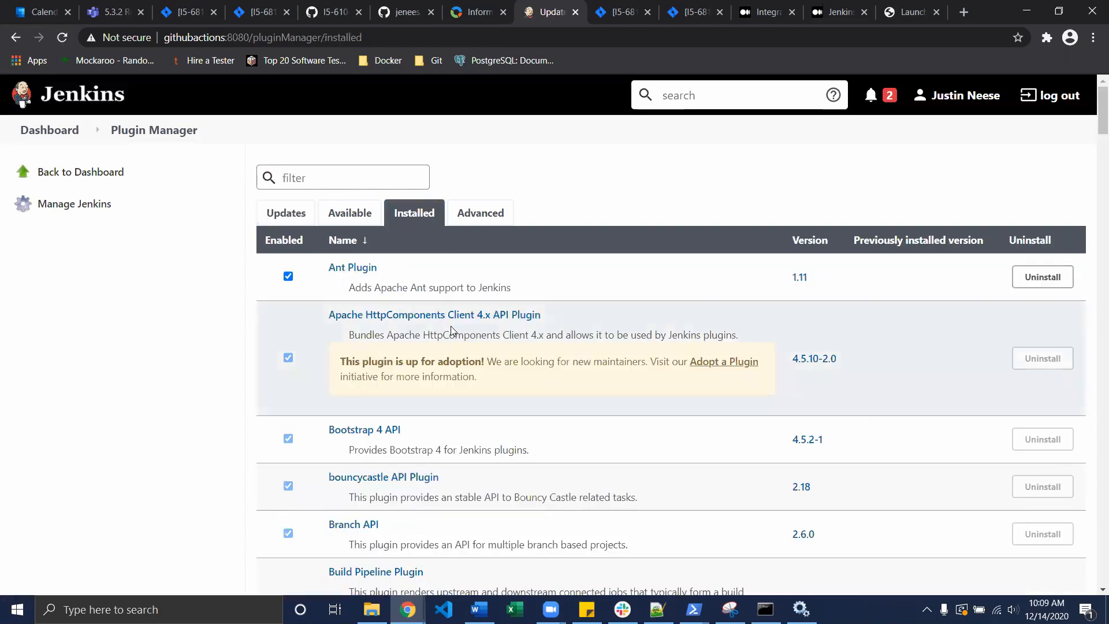
{"action": "scroll", "coordinate": [450, 326], "scroll_direction": "down", "scroll_amount": 15}
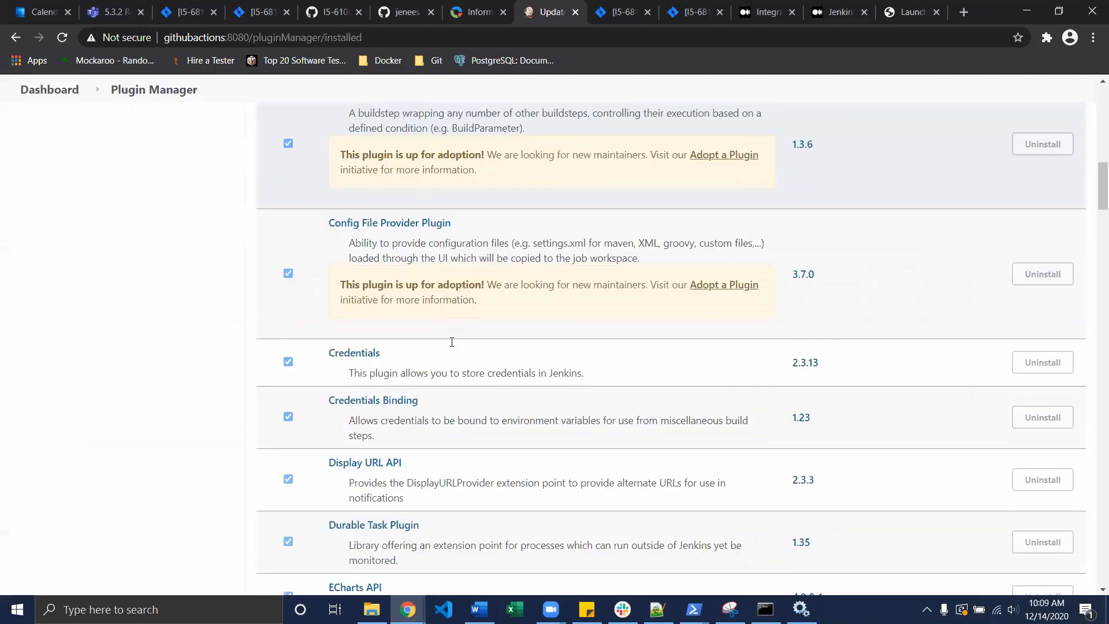
{"action": "scroll", "coordinate": [452, 342], "scroll_direction": "down", "scroll_amount": 12}
{"action": "scroll", "coordinate": [448, 339], "scroll_direction": "up", "scroll_amount": 2}
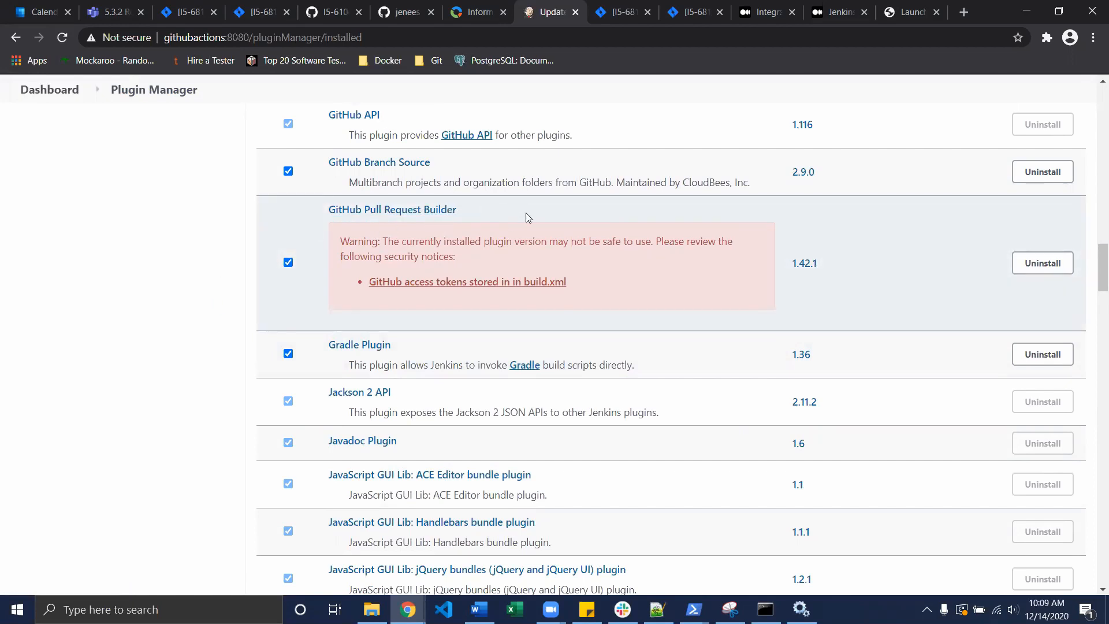
{"action": "scroll", "coordinate": [484, 248], "scroll_direction": "down", "scroll_amount": 10}
{"action": "scroll", "coordinate": [482, 255], "scroll_direction": "down", "scroll_amount": 5}
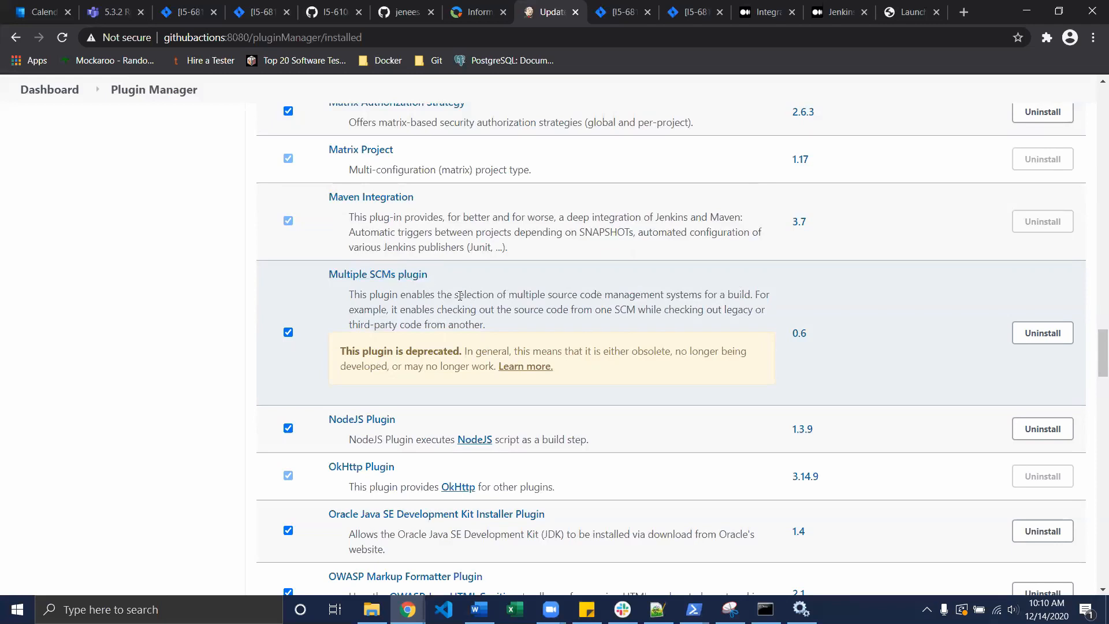
{"action": "scroll", "coordinate": [360, 293], "scroll_direction": "up", "scroll_amount": 1}
{"action": "scroll", "coordinate": [376, 301], "scroll_direction": "down", "scroll_amount": 1}
{"action": "scroll", "coordinate": [391, 307], "scroll_direction": "up", "scroll_amount": 1}
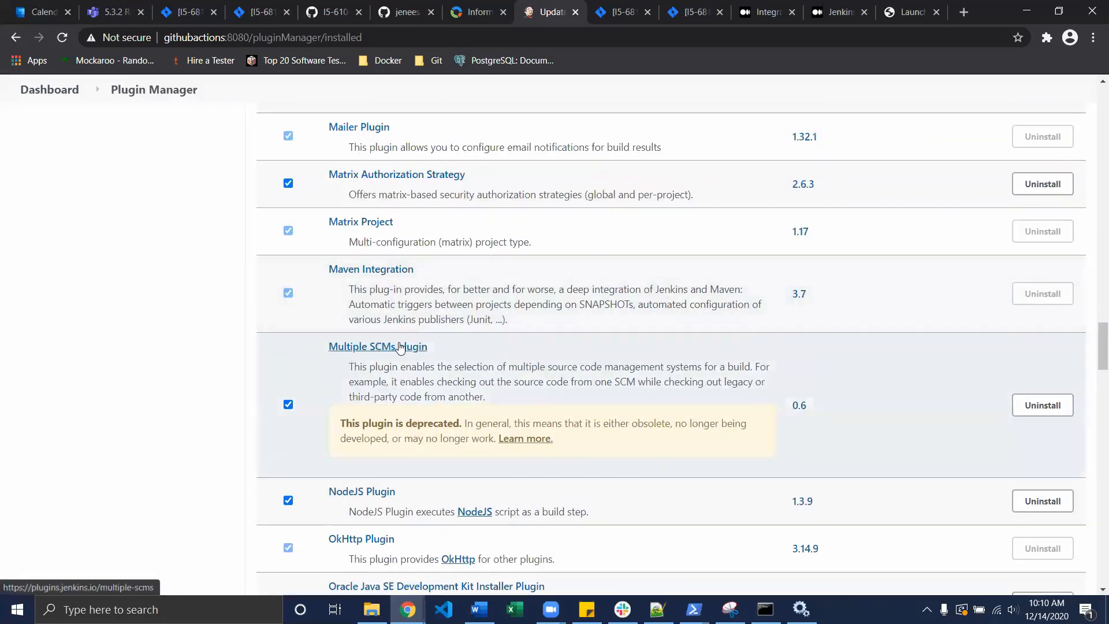
{"action": "scroll", "coordinate": [387, 359], "scroll_direction": "up", "scroll_amount": 13}
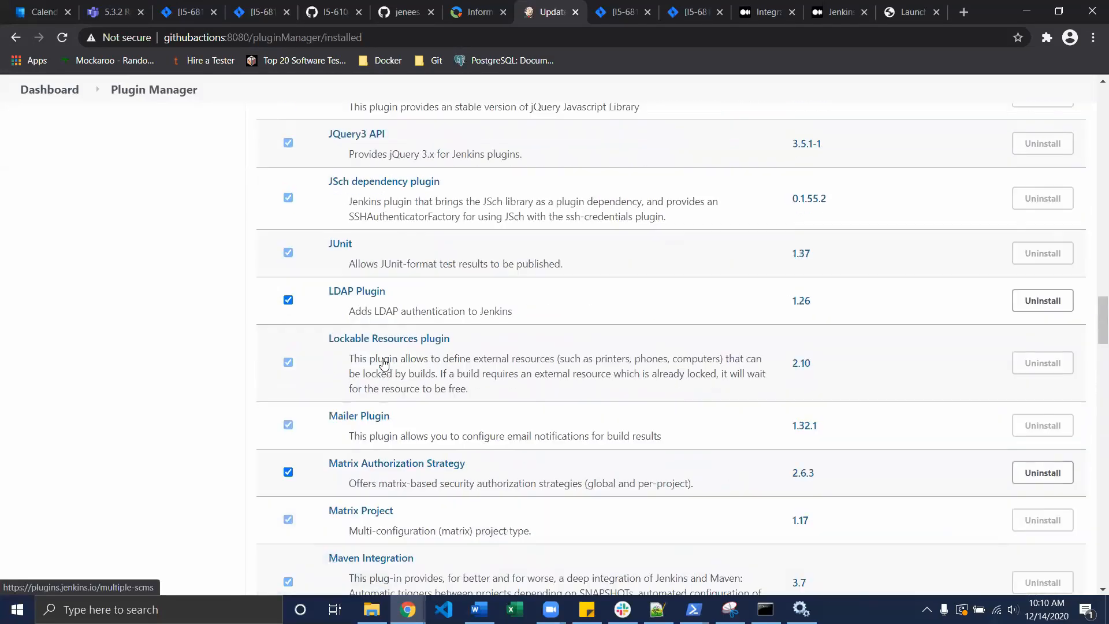
{"action": "scroll", "coordinate": [383, 363], "scroll_direction": "down", "scroll_amount": 2}
{"action": "scroll", "coordinate": [384, 365], "scroll_direction": "up", "scroll_amount": 6}
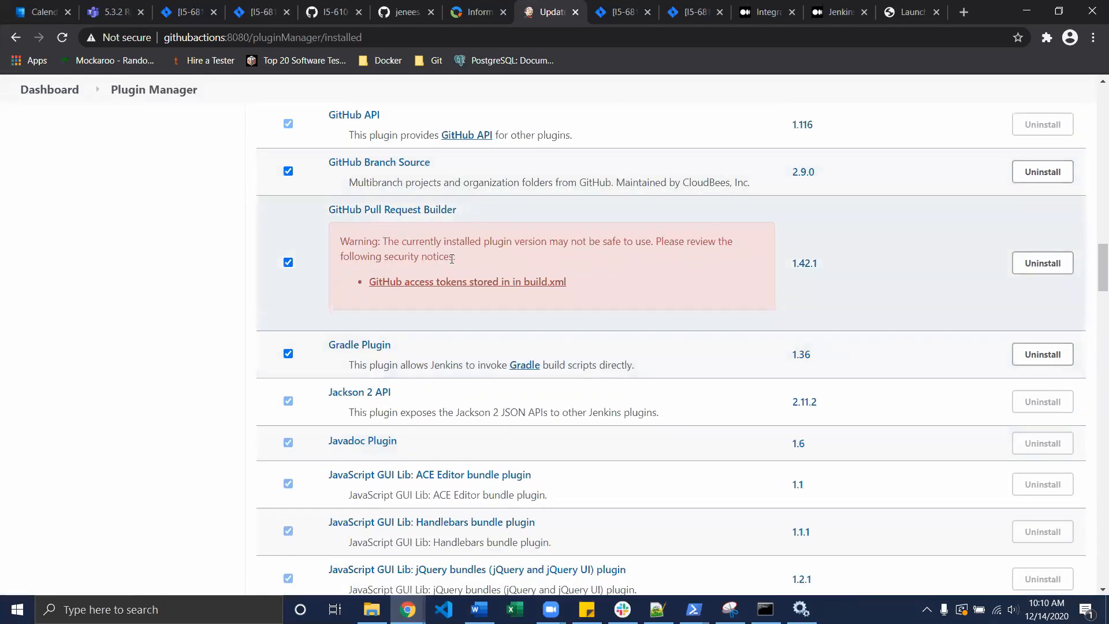
{"action": "scroll", "coordinate": [439, 269], "scroll_direction": "up", "scroll_amount": 5}
{"action": "scroll", "coordinate": [437, 269], "scroll_direction": "up", "scroll_amount": 20}
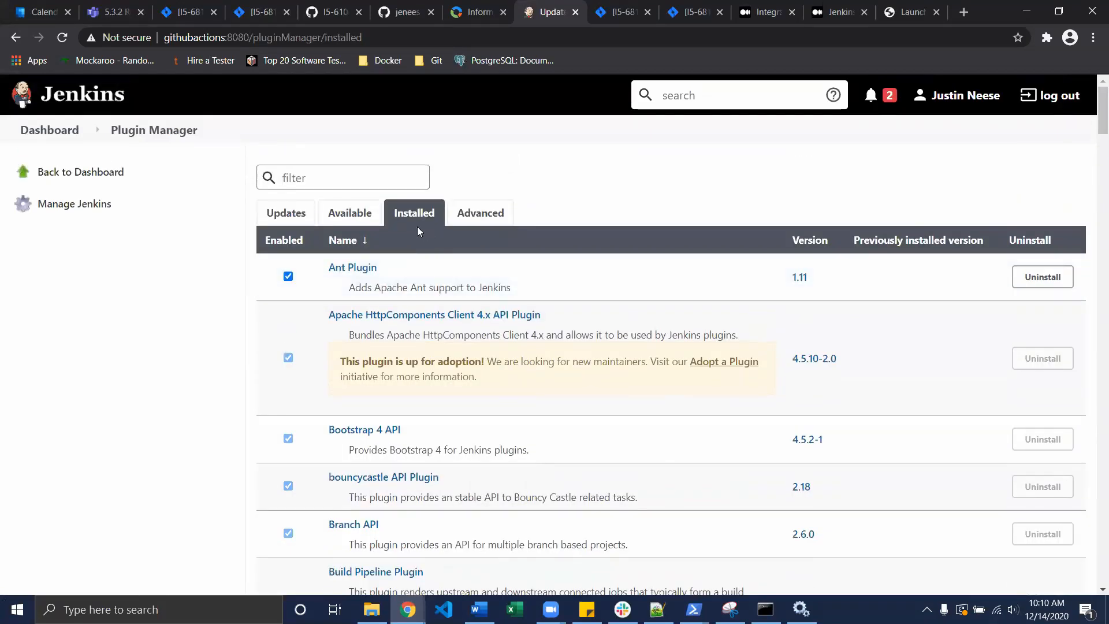
Review the plugin updates on offer, including those for Git, GitHub and GitHub API
{"action": "left_click", "coordinate": [280, 219]}
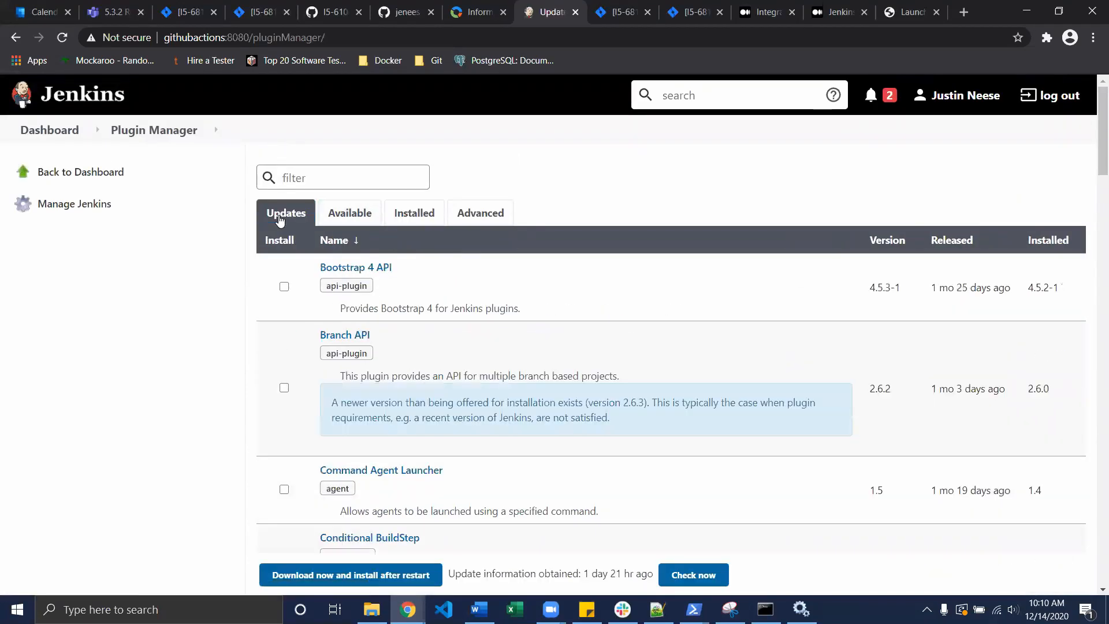
{"action": "scroll", "coordinate": [270, 252], "scroll_direction": "down", "scroll_amount": 15}
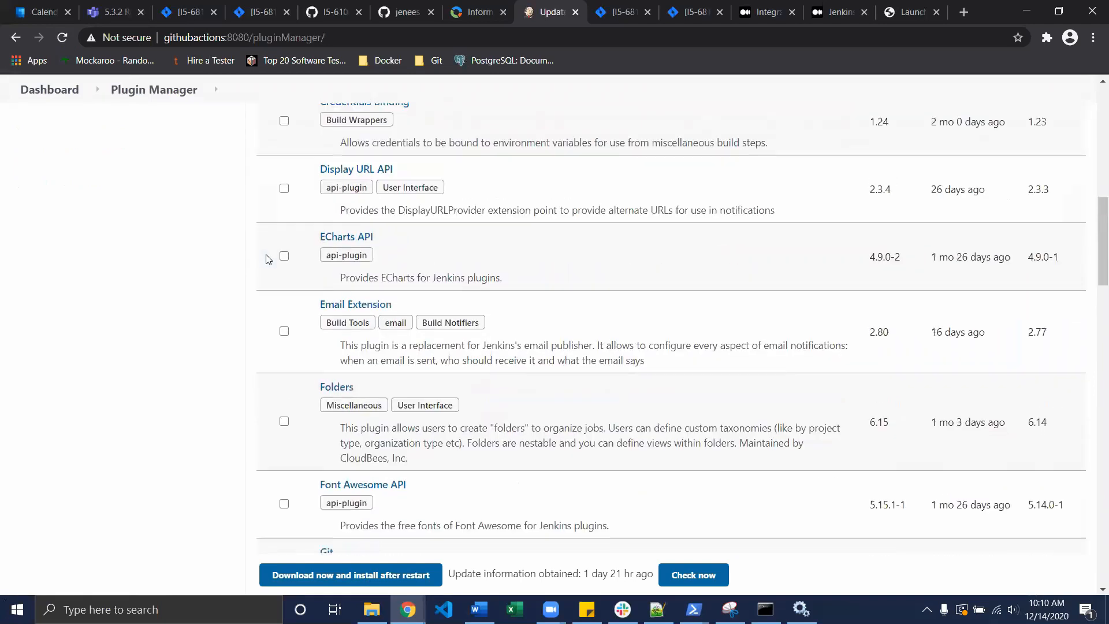
{"action": "scroll", "coordinate": [267, 259], "scroll_direction": "up", "scroll_amount": 15}
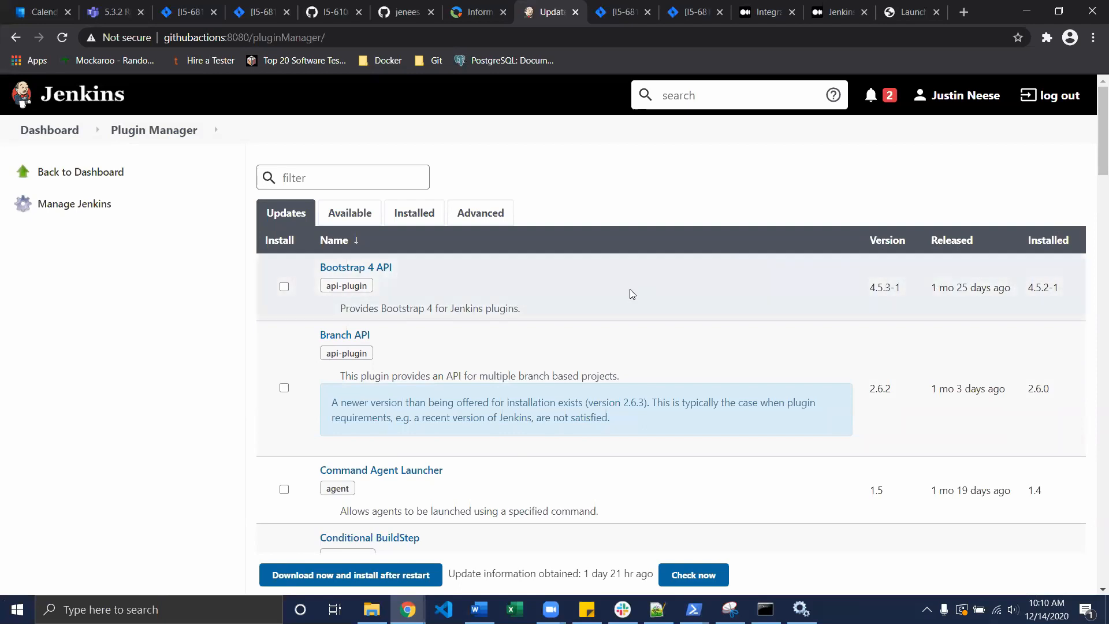
{"action": "scroll", "coordinate": [230, 361], "scroll_direction": "down", "scroll_amount": 14}
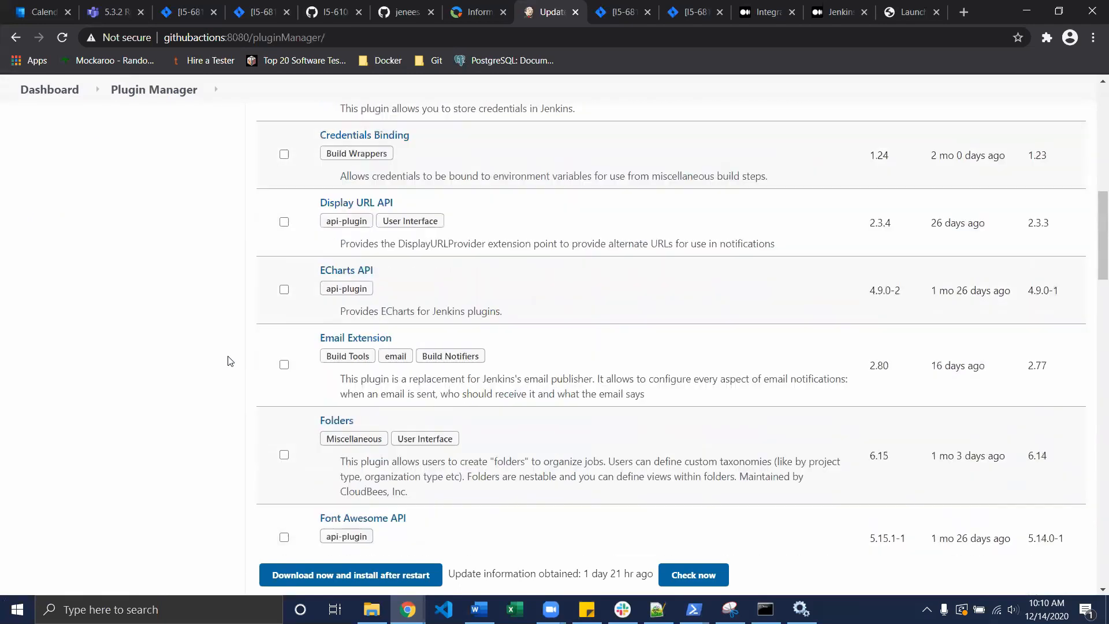
{"action": "scroll", "coordinate": [230, 361], "scroll_direction": "down", "scroll_amount": 3}
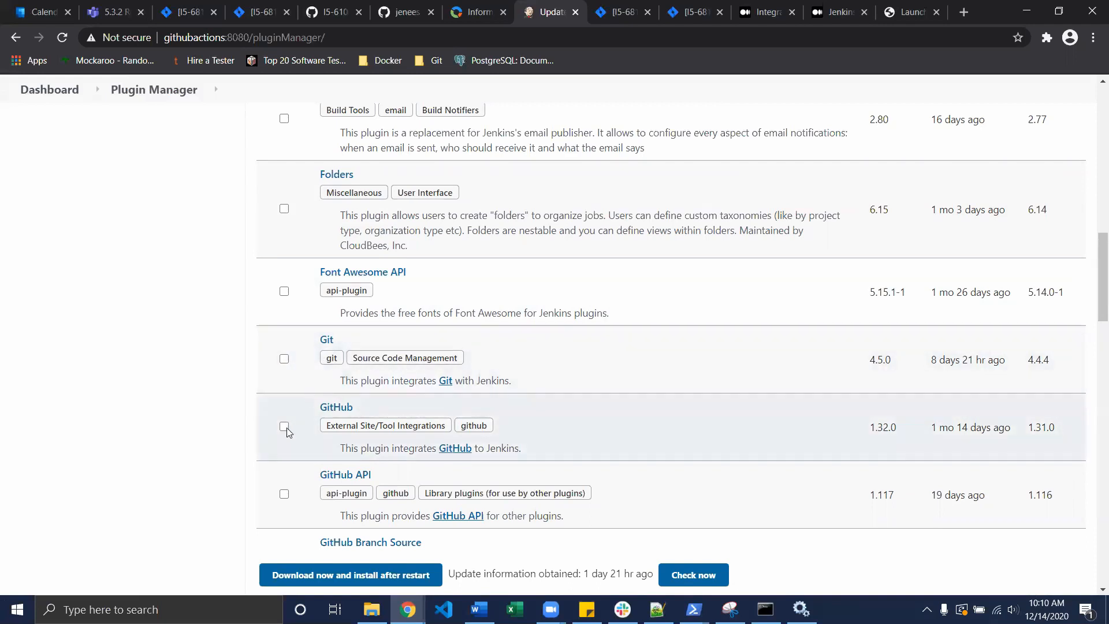
{"action": "scroll", "coordinate": [287, 430], "scroll_direction": "down", "scroll_amount": 7}
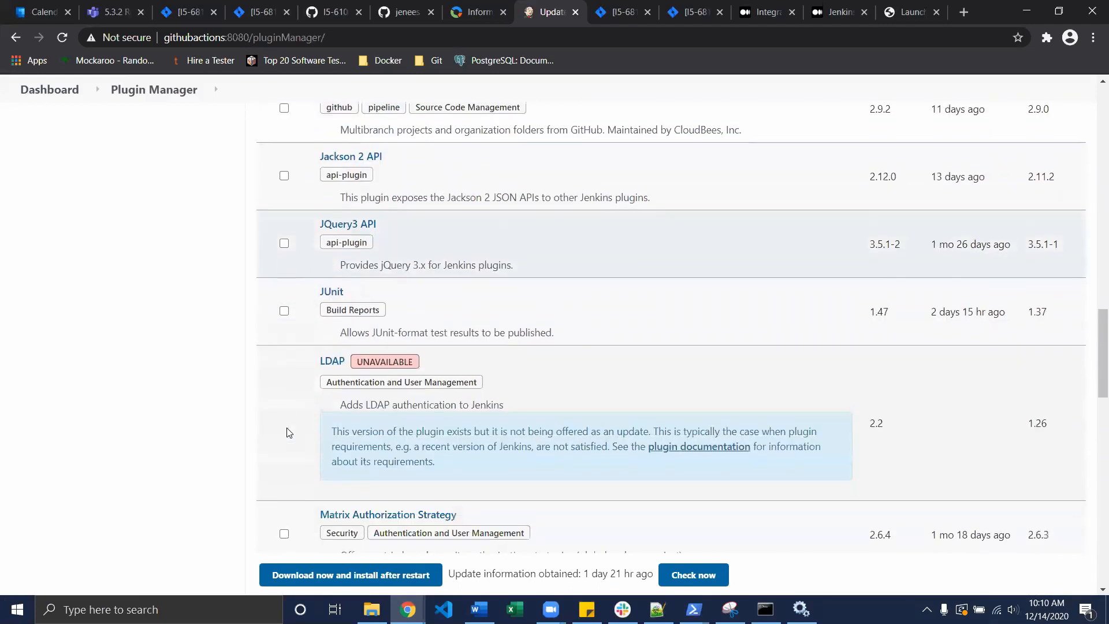
{"action": "scroll", "coordinate": [289, 432], "scroll_direction": "down", "scroll_amount": 6}
{"action": "scroll", "coordinate": [289, 432], "scroll_direction": "down", "scroll_amount": 6}
{"action": "scroll", "coordinate": [289, 432], "scroll_direction": "down", "scroll_amount": 5}
{"action": "scroll", "coordinate": [287, 431], "scroll_direction": "up", "scroll_amount": 17}
{"action": "scroll", "coordinate": [288, 431], "scroll_direction": "up", "scroll_amount": 15}
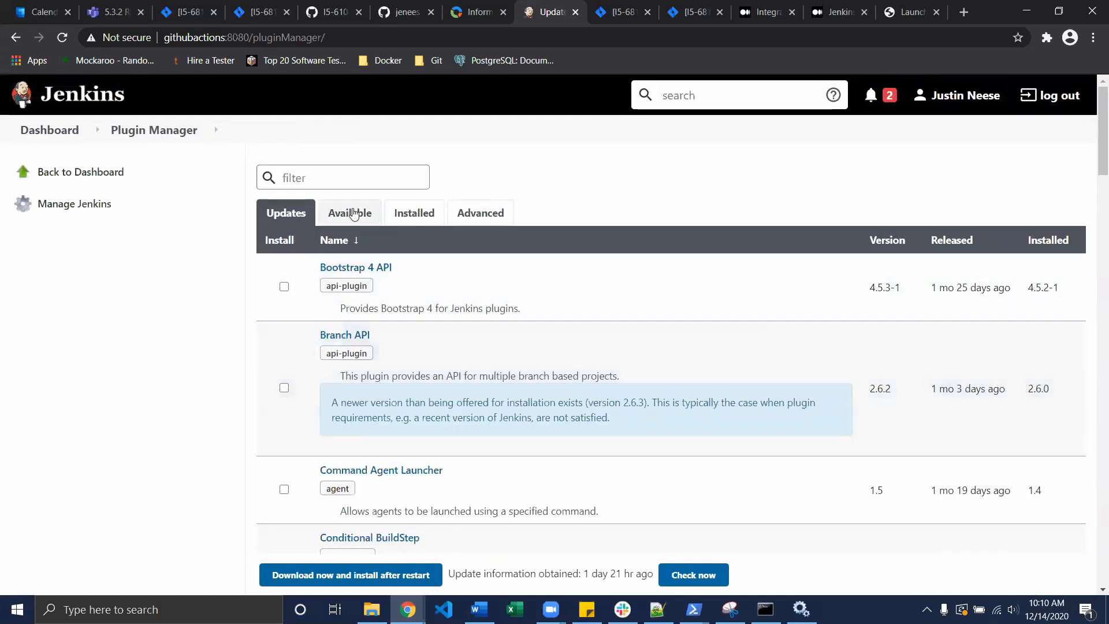
Search the available plugins for "github" and look through the matching entries
{"action": "left_click", "coordinate": [350, 217]}
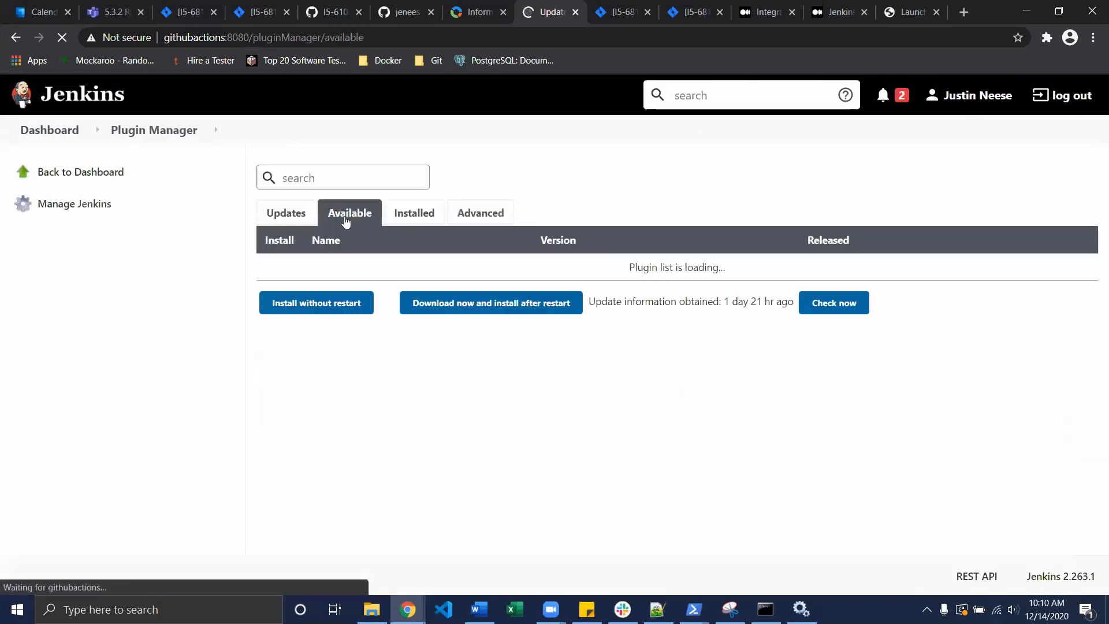
{"action": "left_click", "coordinate": [332, 174]}
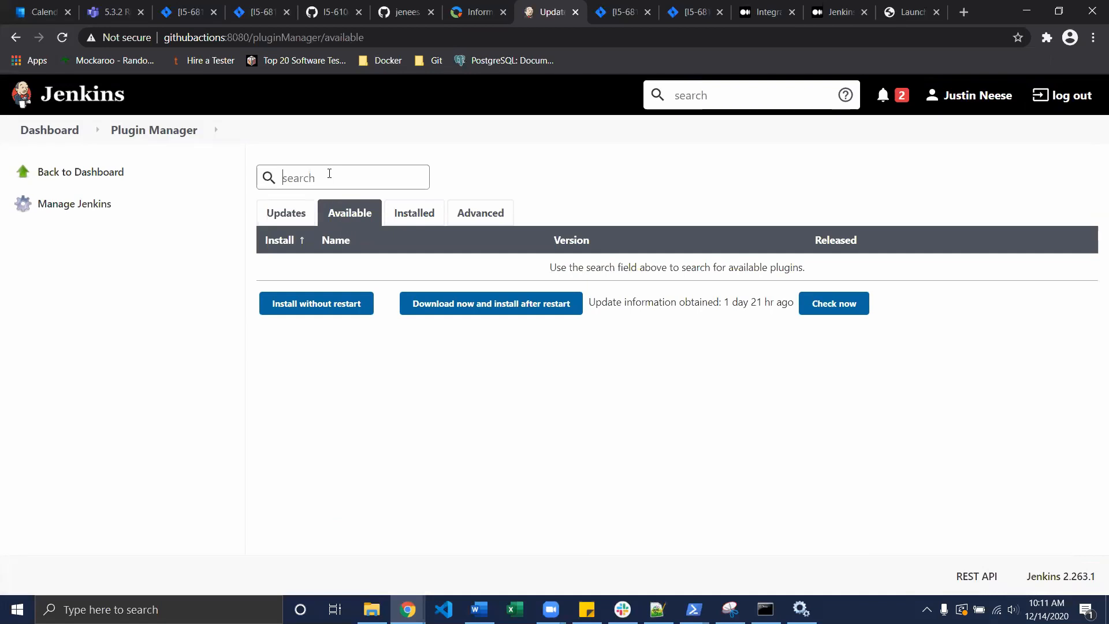
{"action": "type", "text": "github"}
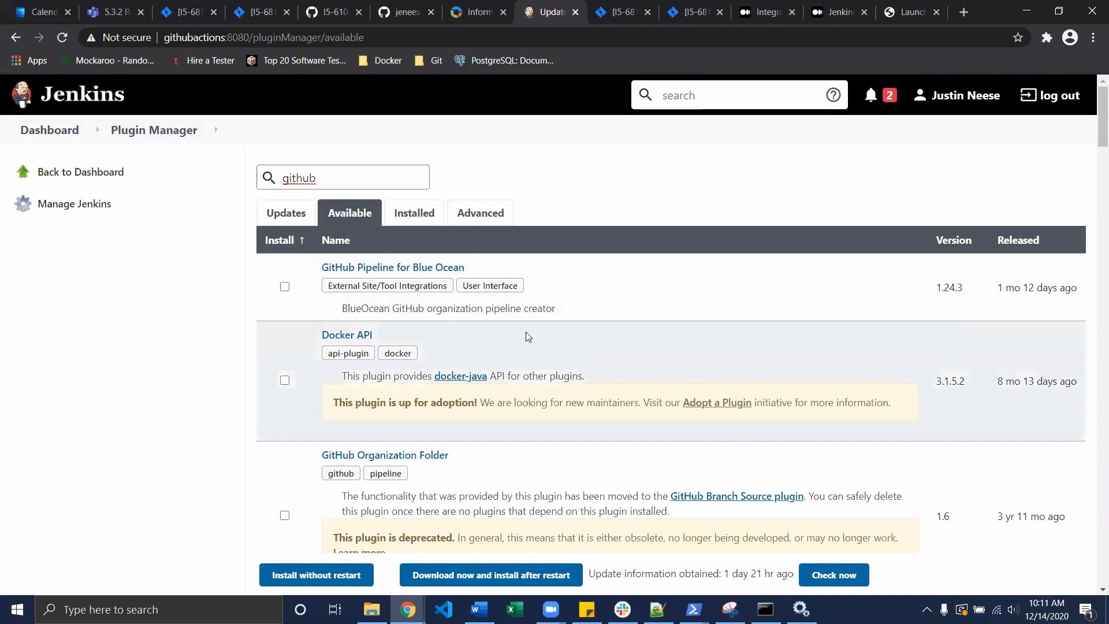
{"action": "scroll", "coordinate": [523, 332], "scroll_direction": "down", "scroll_amount": 5}
{"action": "scroll", "coordinate": [518, 337], "scroll_direction": "up", "scroll_amount": 5}
{"action": "scroll", "coordinate": [518, 341], "scroll_direction": "down", "scroll_amount": 3}
{"action": "scroll", "coordinate": [520, 341], "scroll_direction": "down", "scroll_amount": 15}
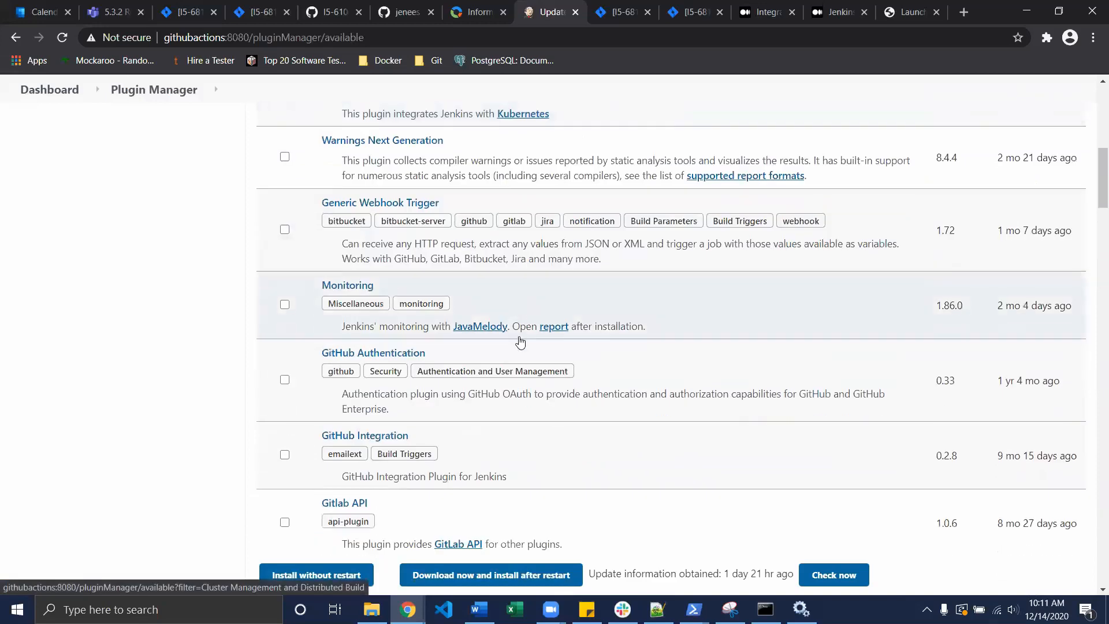
{"action": "scroll", "coordinate": [519, 339], "scroll_direction": "down", "scroll_amount": 15}
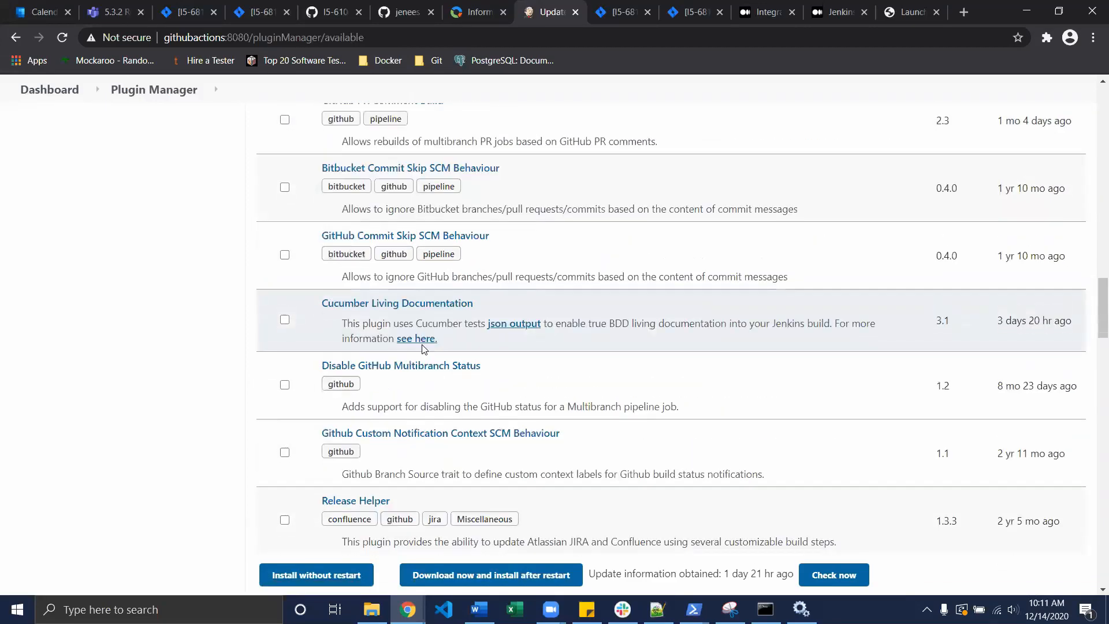
{"action": "scroll", "coordinate": [376, 351], "scroll_direction": "up", "scroll_amount": 20}
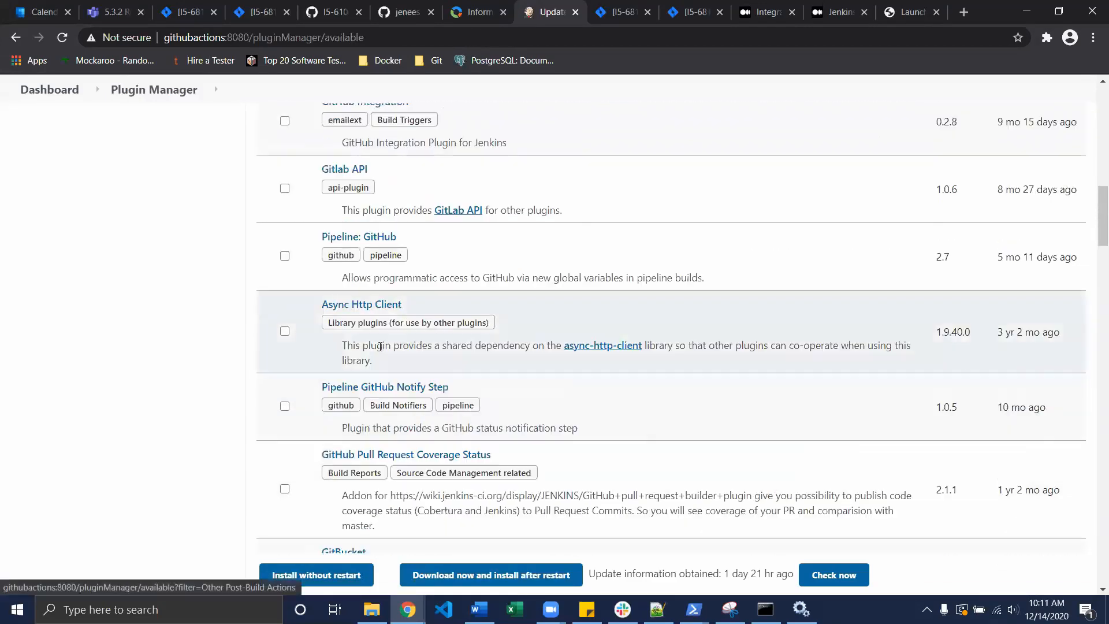
{"action": "scroll", "coordinate": [380, 346], "scroll_direction": "up", "scroll_amount": 3}
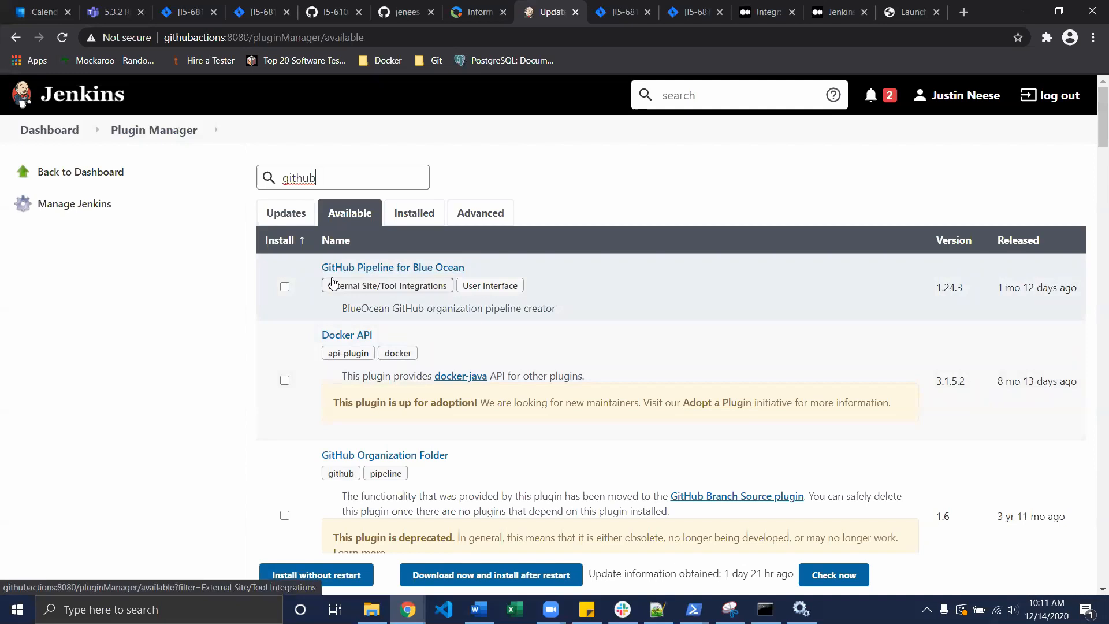
Examine the plugin manager's advanced settings for HTTP proxy, plugin upload and update site
{"action": "left_click", "coordinate": [454, 213]}
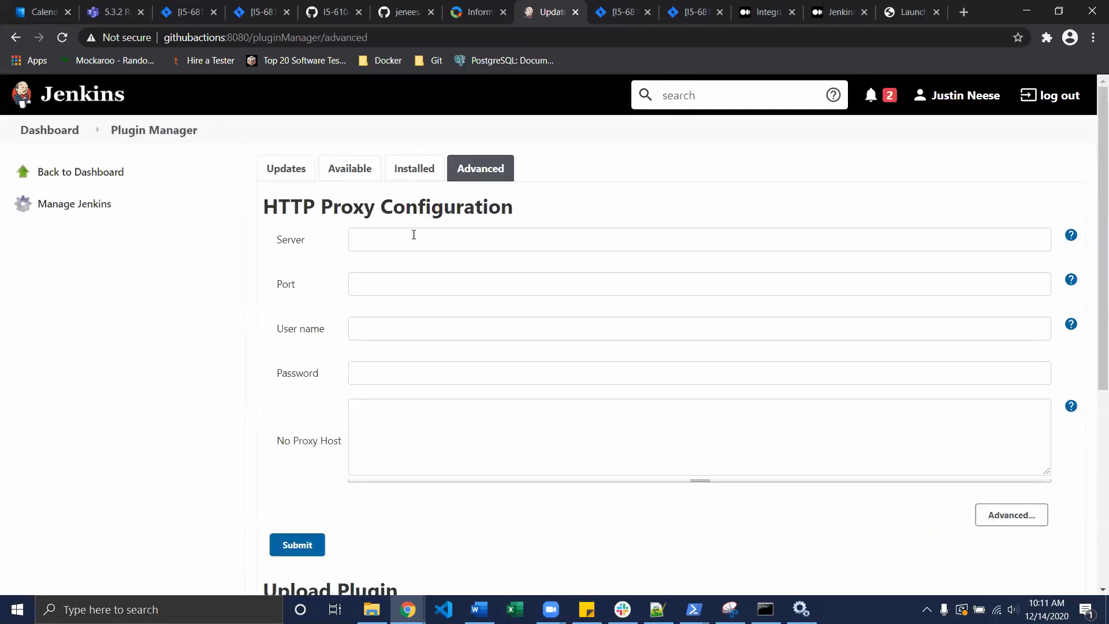
{"action": "scroll", "coordinate": [275, 319], "scroll_direction": "down", "scroll_amount": 5}
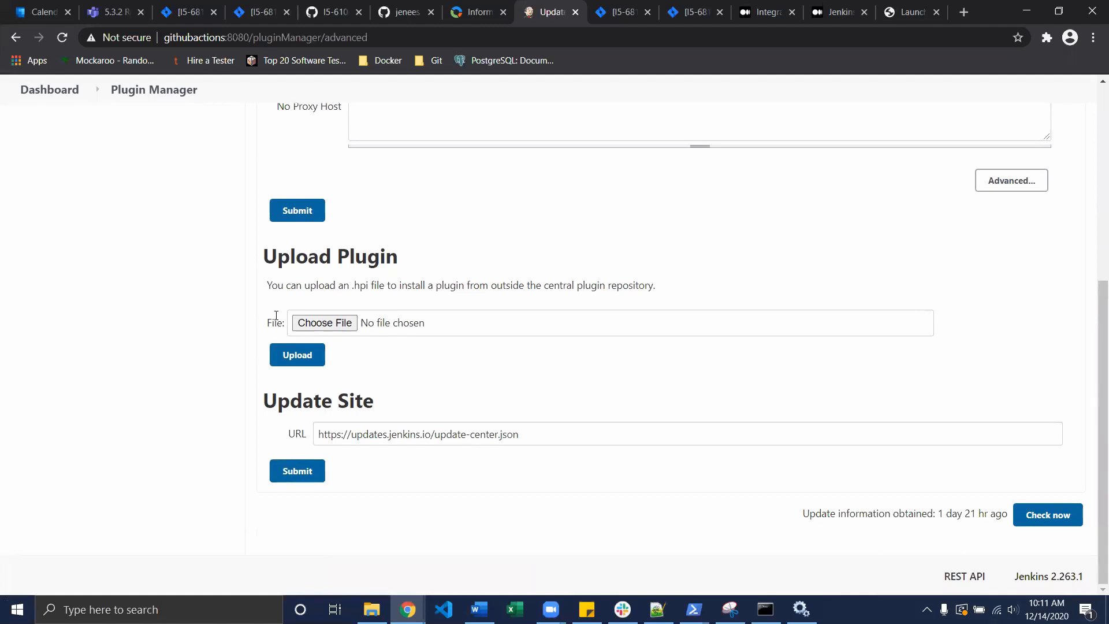
{"action": "scroll", "coordinate": [276, 316], "scroll_direction": "up", "scroll_amount": 5}
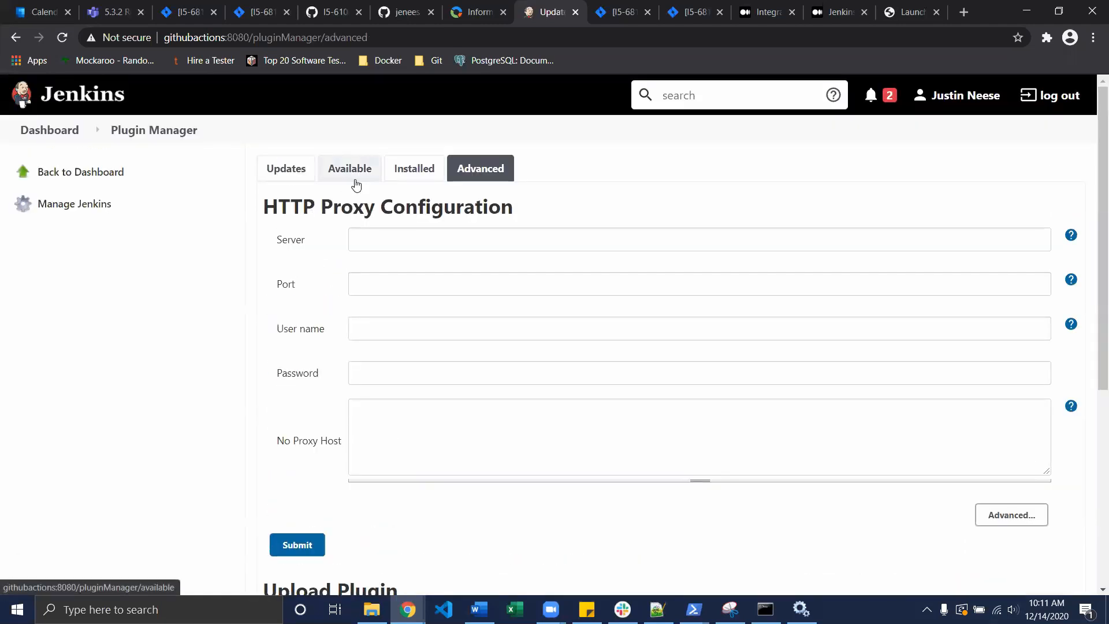
{"action": "scroll", "coordinate": [251, 281], "scroll_direction": "down", "scroll_amount": 5}
{"action": "scroll", "coordinate": [251, 281], "scroll_direction": "up", "scroll_amount": 5}
{"action": "scroll", "coordinate": [251, 281], "scroll_direction": "down", "scroll_amount": 5}
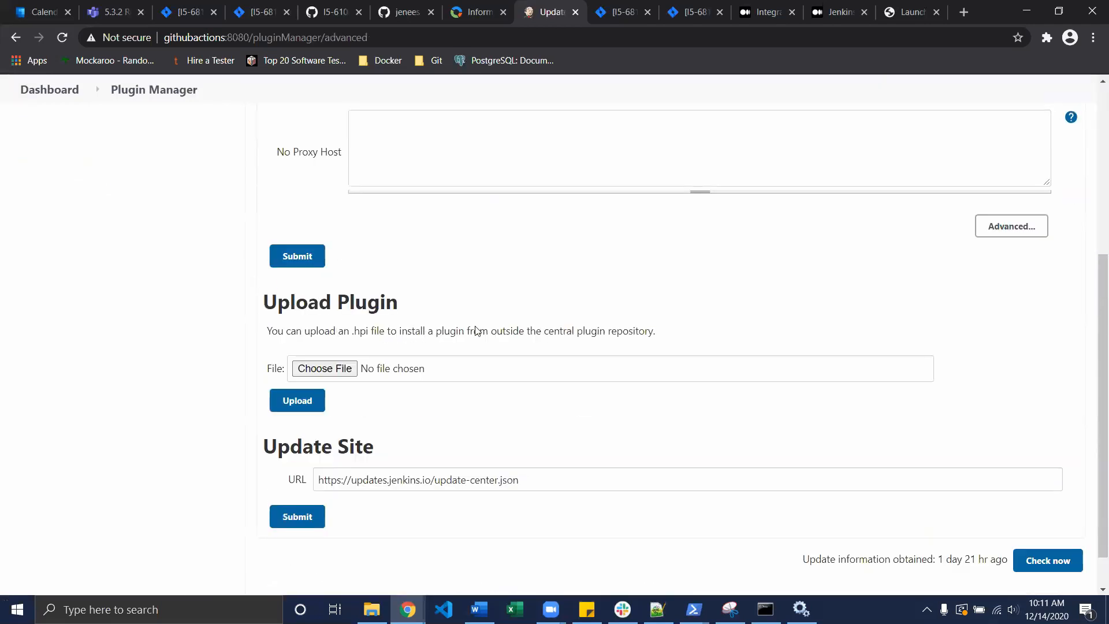
{"action": "scroll", "coordinate": [355, 324], "scroll_direction": "up", "scroll_amount": 5}
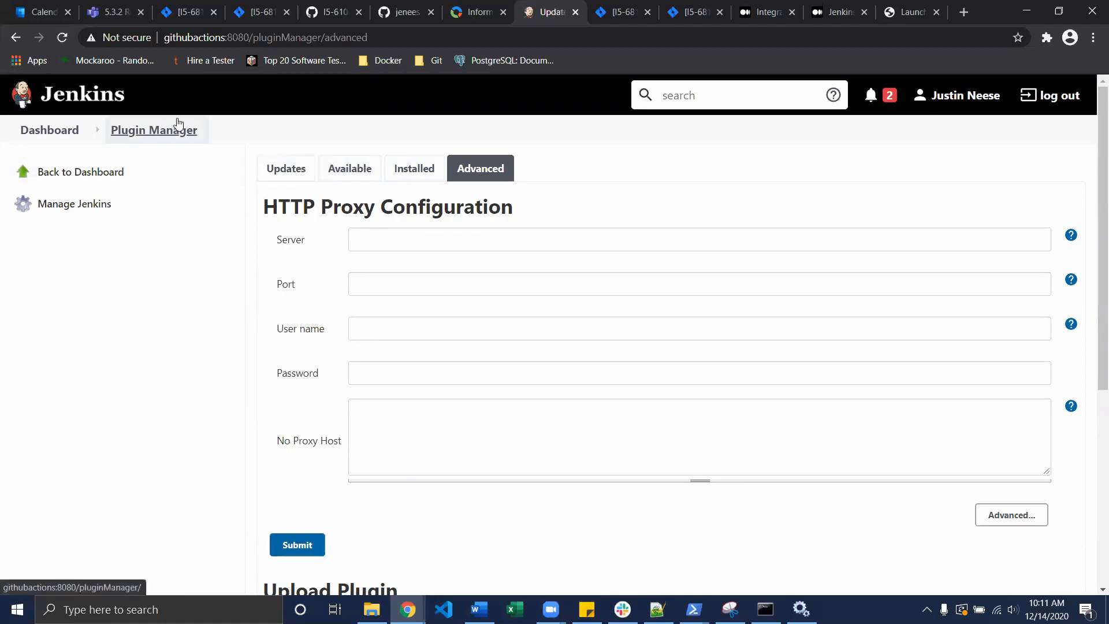
Leave the plugin manager and open the Global Tool Configuration page from Manage Jenkins
{"action": "left_click", "coordinate": [102, 169]}
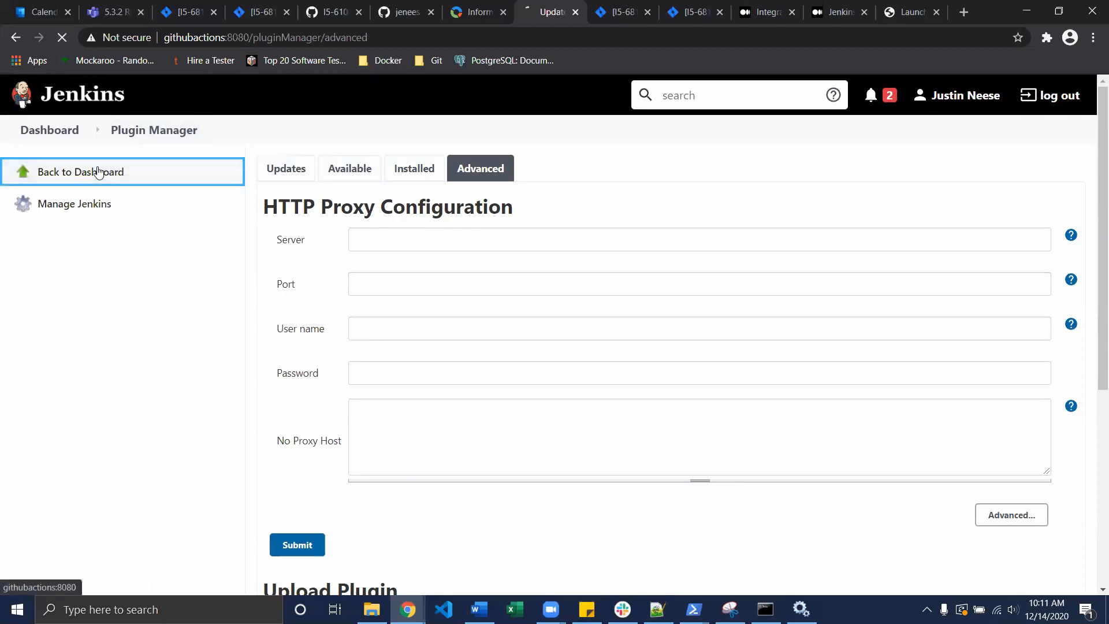
{"action": "left_click", "coordinate": [73, 333]}
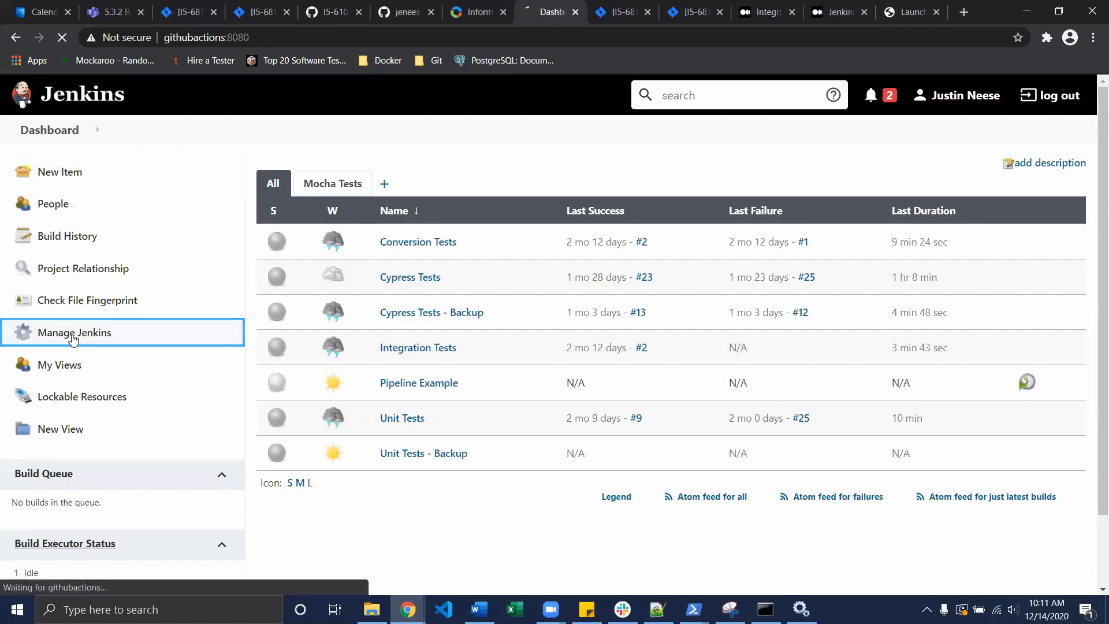
{"action": "scroll", "coordinate": [572, 297], "scroll_direction": "down", "scroll_amount": 1}
{"action": "scroll", "coordinate": [574, 300], "scroll_direction": "down", "scroll_amount": 2}
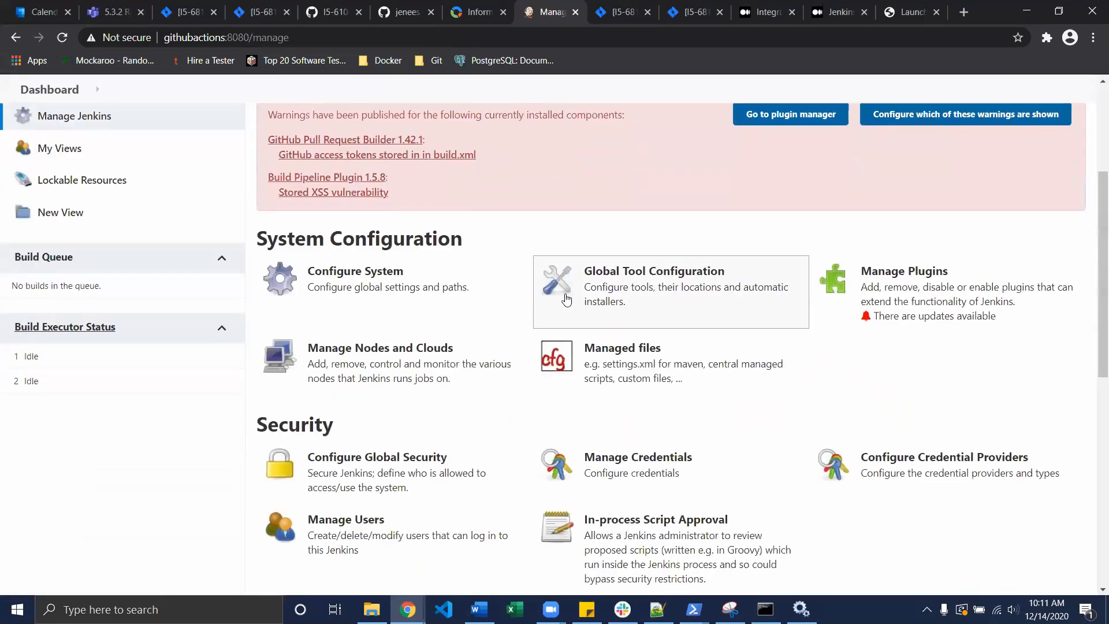
{"action": "left_click", "coordinate": [618, 290]}
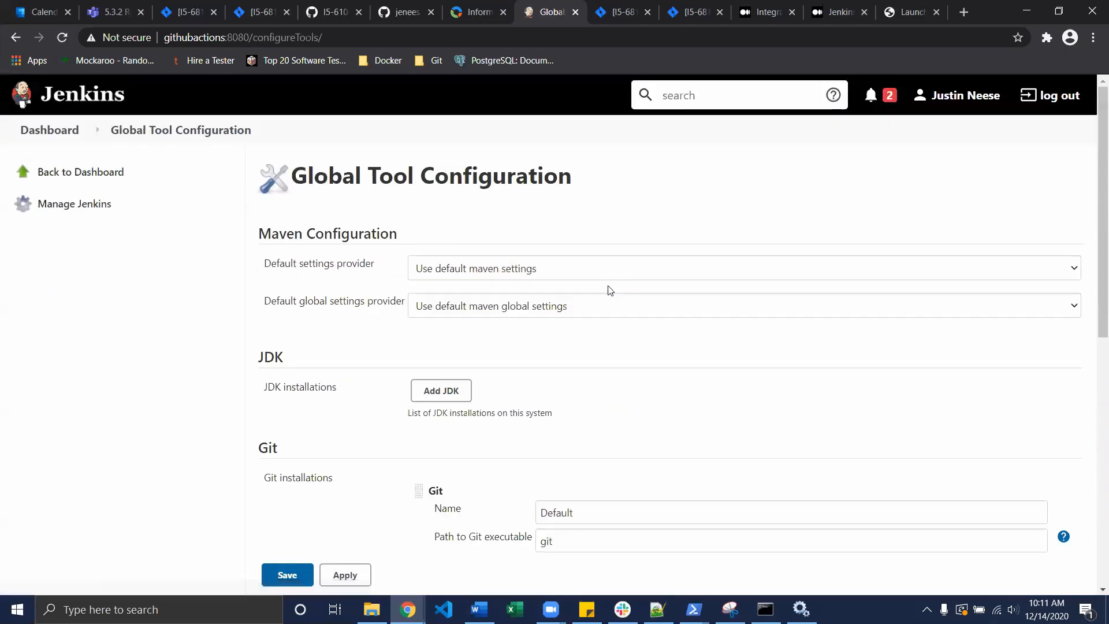
Review the global tool settings for Maven, JDK, Git, Gradle and Ant
{"action": "scroll", "coordinate": [231, 315], "scroll_direction": "down", "scroll_amount": 1}
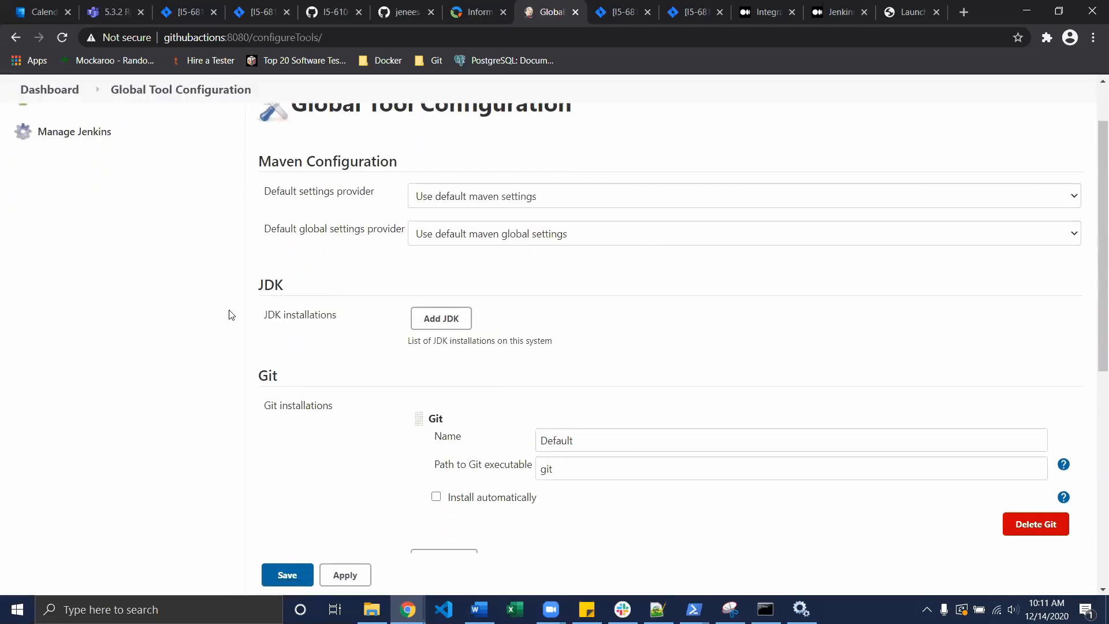
{"action": "scroll", "coordinate": [231, 315], "scroll_direction": "down", "scroll_amount": 2}
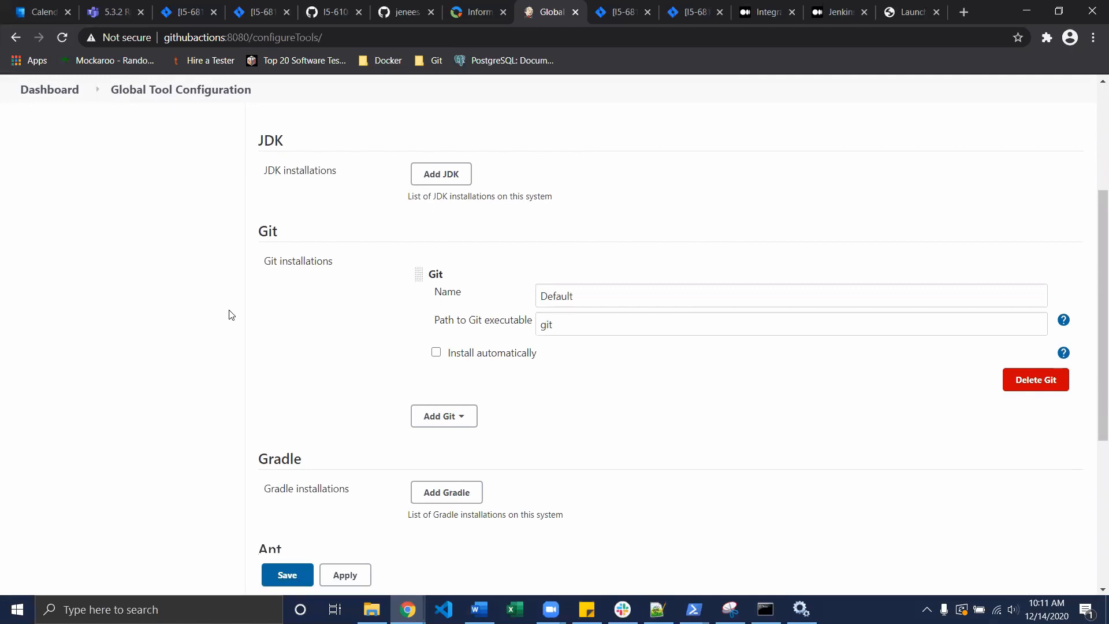
{"action": "scroll", "coordinate": [231, 315], "scroll_direction": "down", "scroll_amount": 2}
{"action": "scroll", "coordinate": [231, 315], "scroll_direction": "up", "scroll_amount": 1}
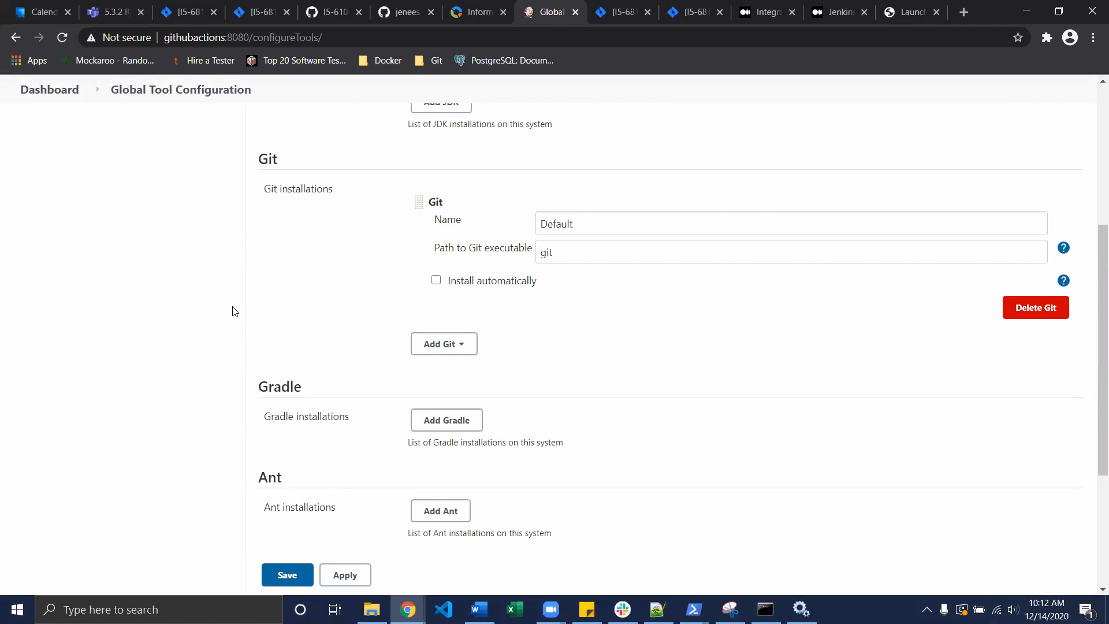
{"action": "scroll", "coordinate": [231, 311], "scroll_direction": "down", "scroll_amount": 4}
{"action": "left_click", "coordinate": [283, 462]}
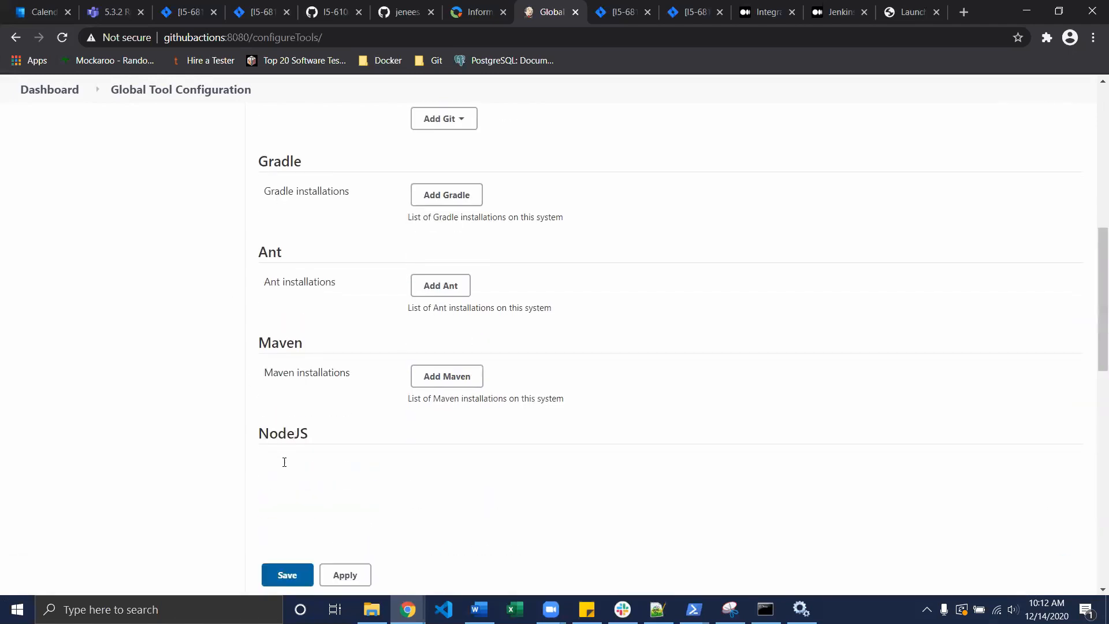
Examine the NodeJS installation named Cypress, including its automatic installer, version and global npm packages
{"action": "scroll", "coordinate": [183, 312], "scroll_direction": "down", "scroll_amount": 4}
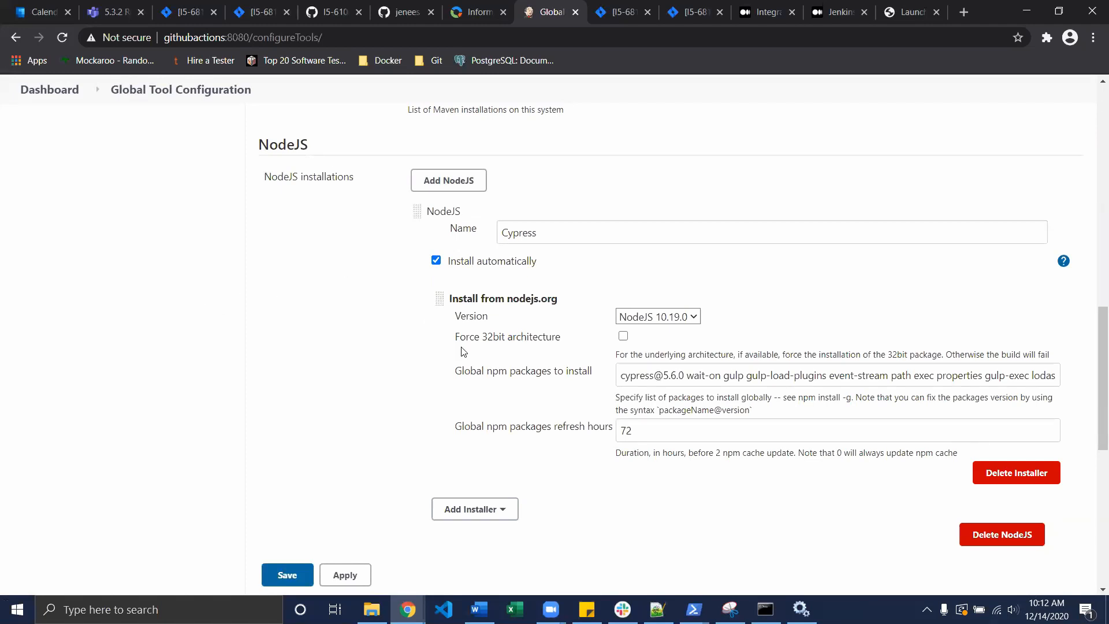
{"action": "scroll", "coordinate": [564, 387], "scroll_direction": "down", "scroll_amount": 2}
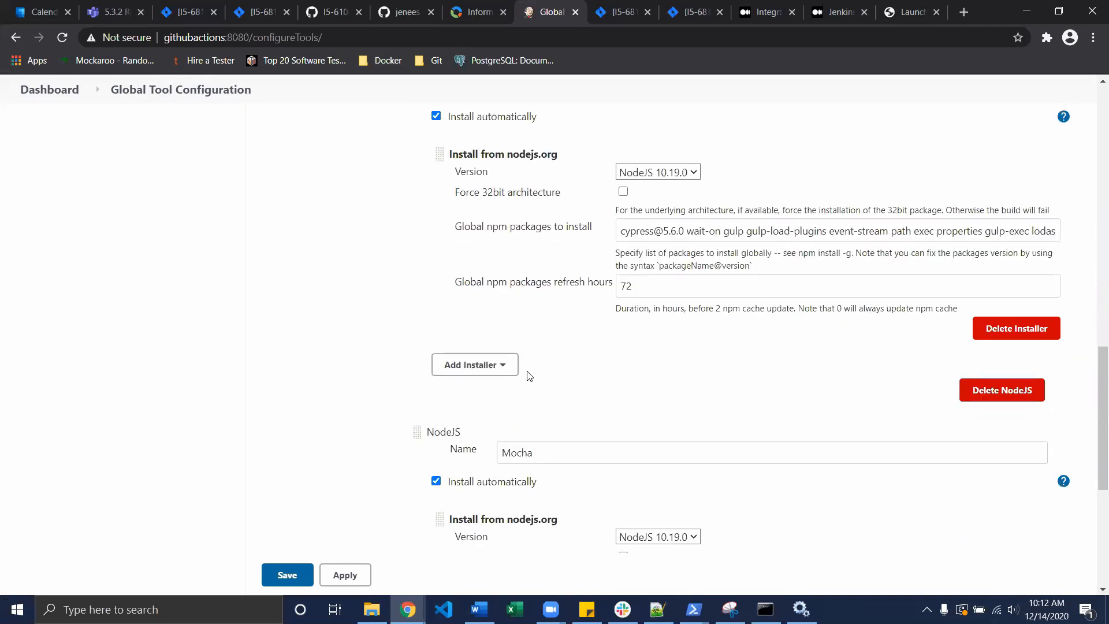
{"action": "scroll", "coordinate": [527, 378], "scroll_direction": "up", "scroll_amount": 3}
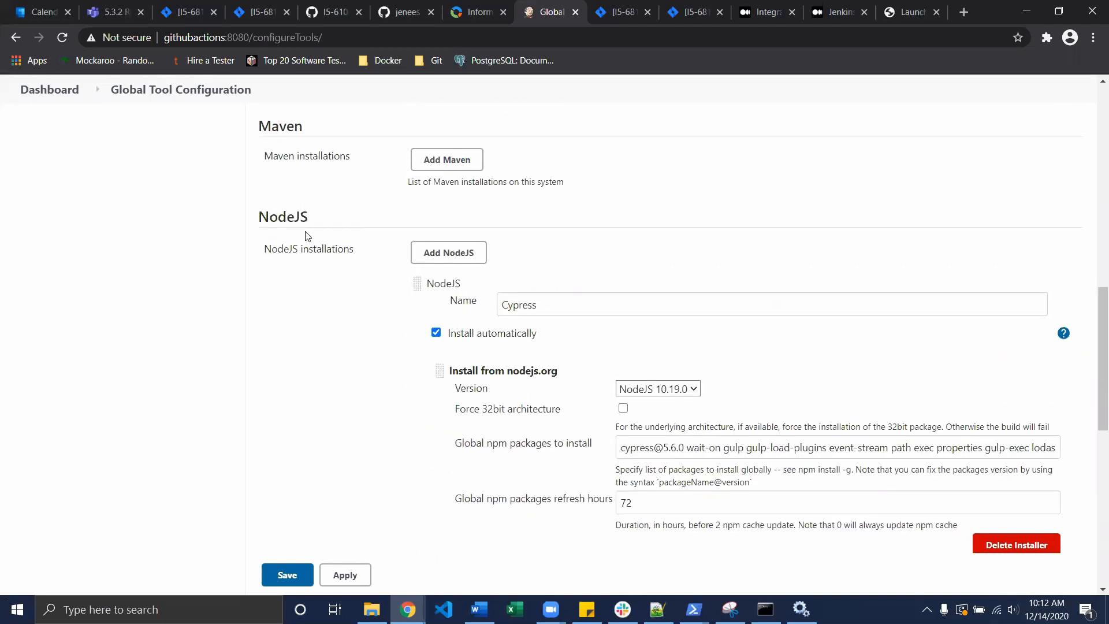
{"action": "scroll", "coordinate": [304, 241], "scroll_direction": "up", "scroll_amount": 1}
{"action": "scroll", "coordinate": [277, 228], "scroll_direction": "down", "scroll_amount": 2}
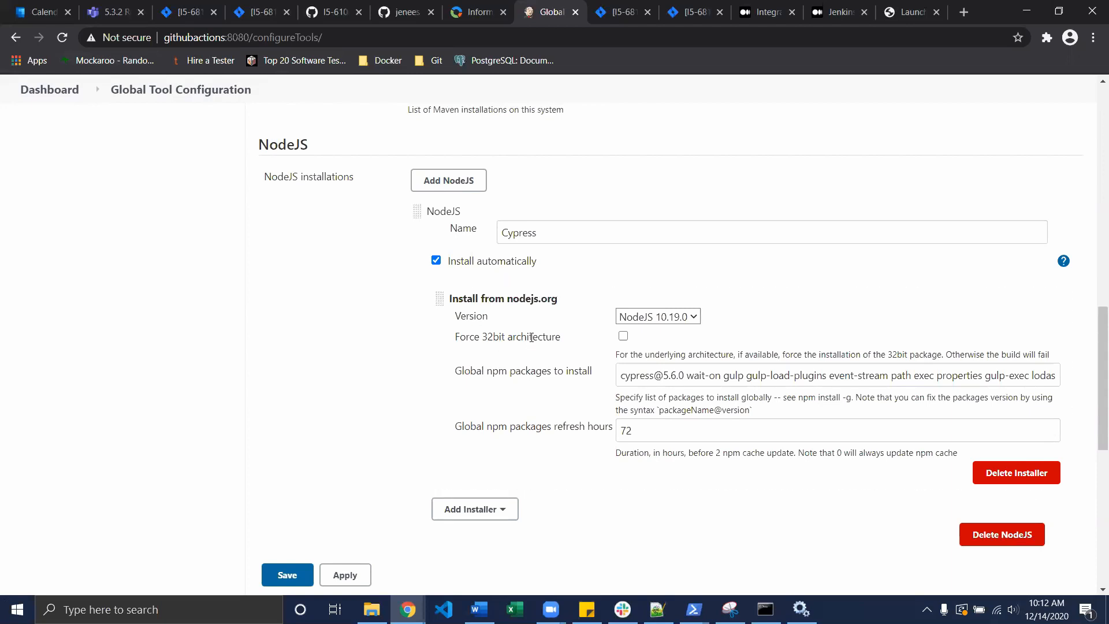
{"action": "scroll", "coordinate": [485, 351], "scroll_direction": "up", "scroll_amount": 1}
{"action": "scroll", "coordinate": [485, 352], "scroll_direction": "down", "scroll_amount": 1}
Open github.com in a new browser tab and read the installation commands in the forked i5 repository's README
{"action": "left_click", "coordinate": [964, 12]}
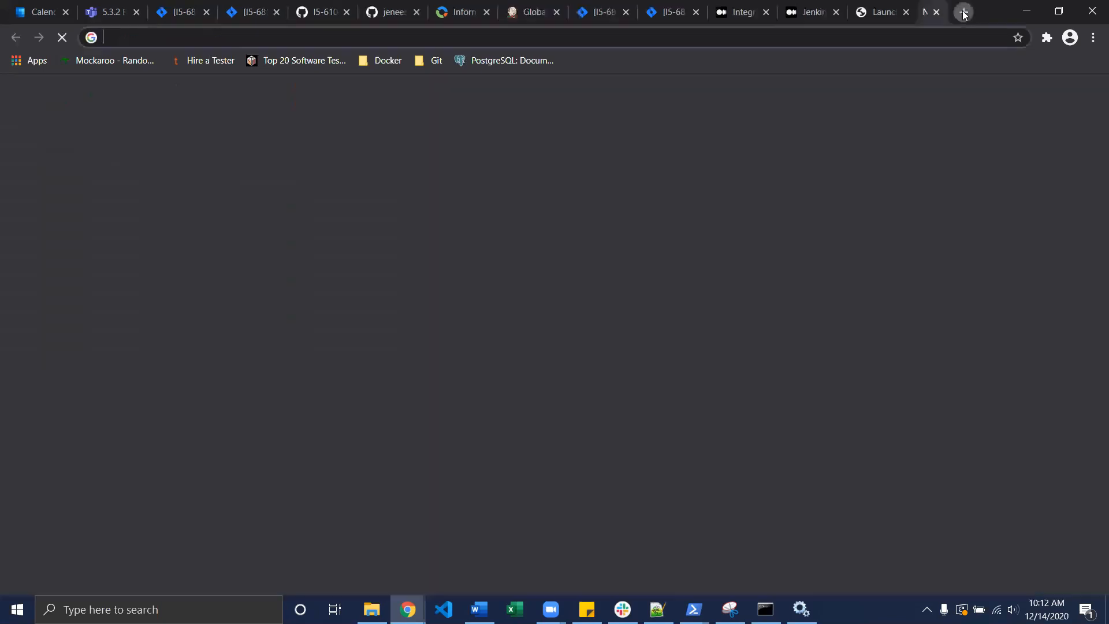
{"action": "type", "text": "gith"}
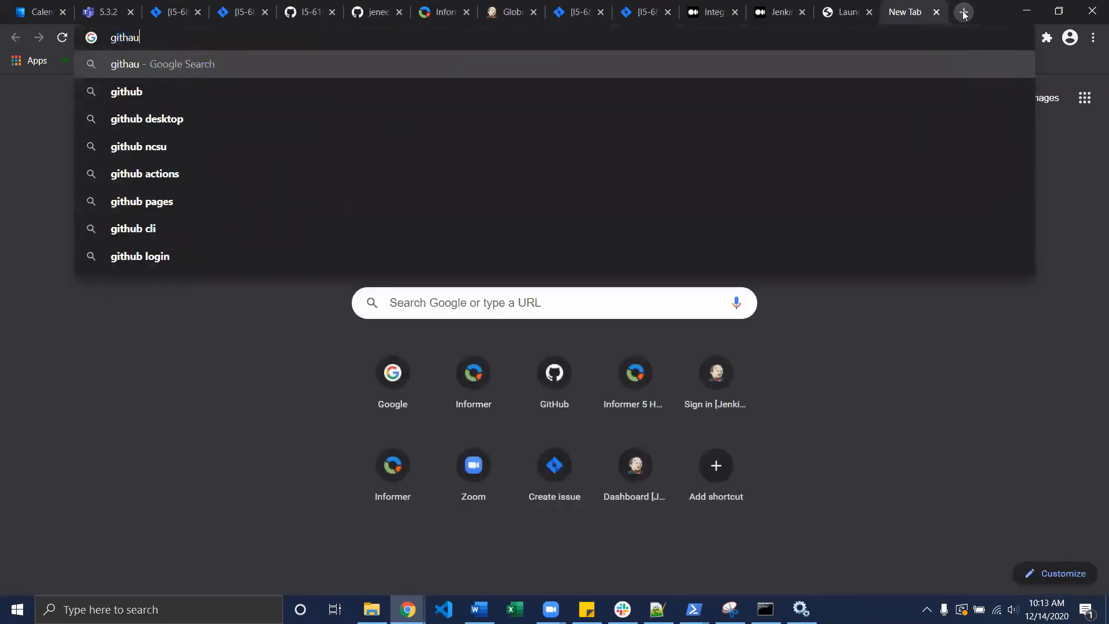
{"action": "type", "text": "ub.com"}
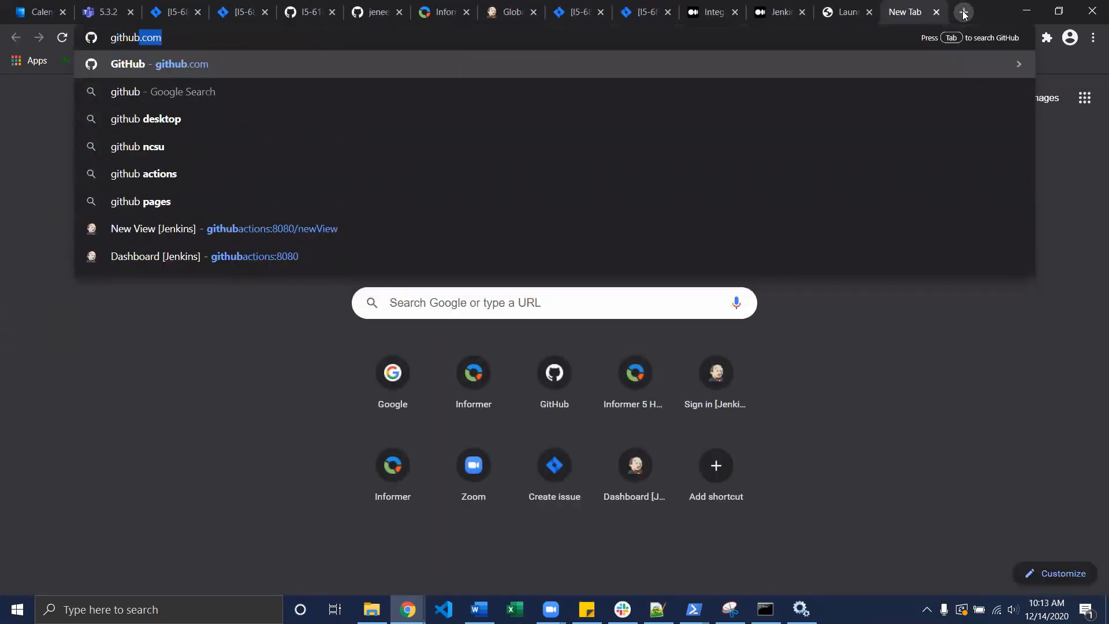
{"action": "key", "text": "Return"}
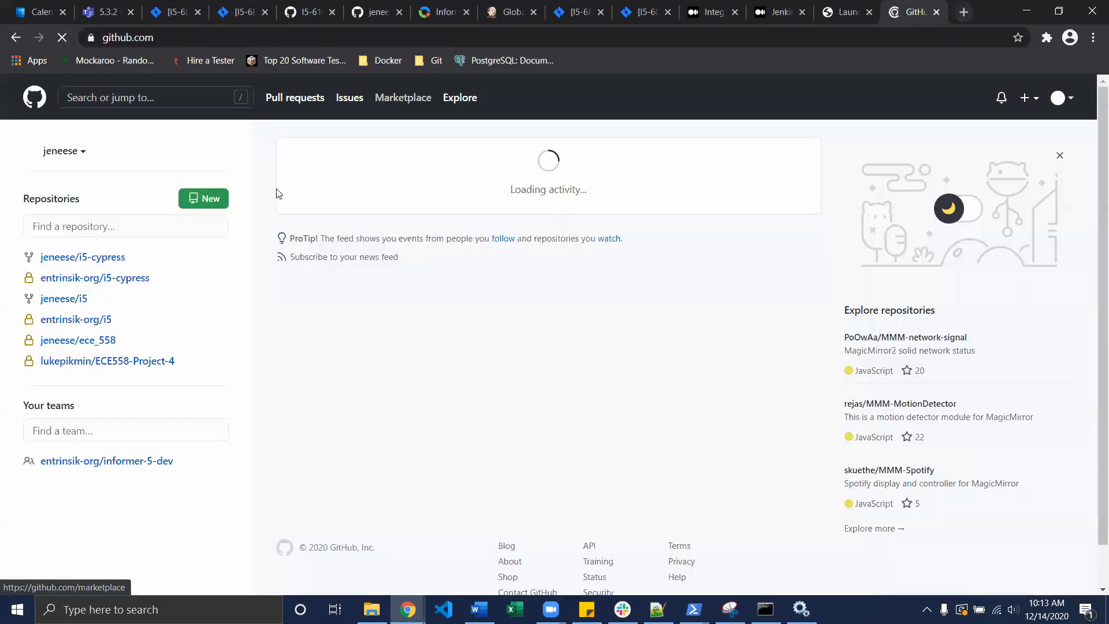
{"action": "left_click", "coordinate": [75, 301]}
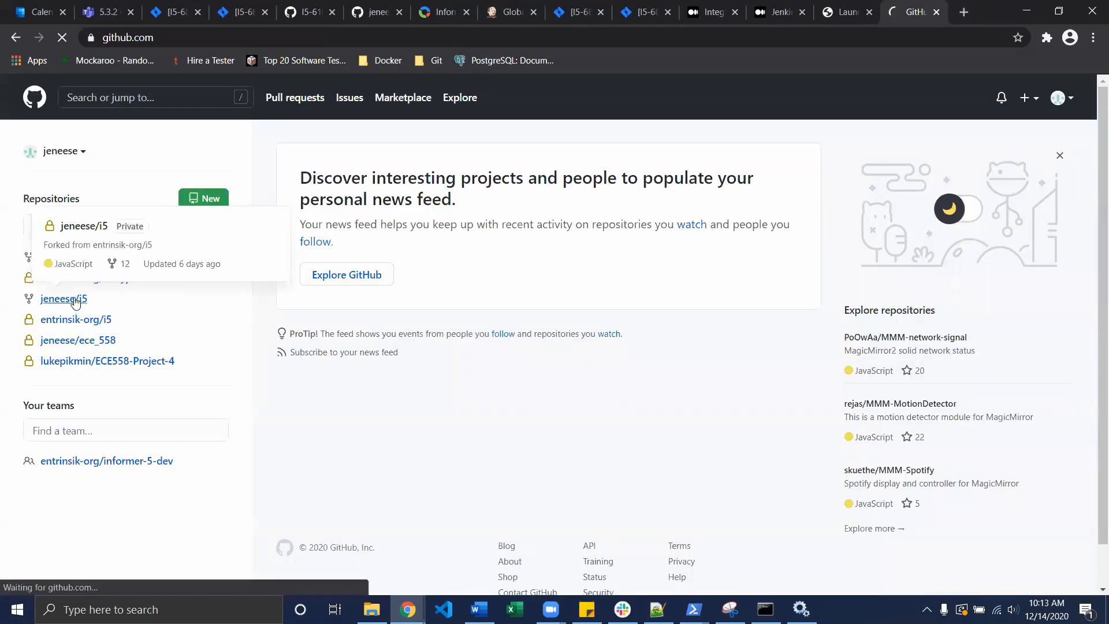
{"action": "scroll", "coordinate": [96, 343], "scroll_direction": "down", "scroll_amount": 2}
{"action": "scroll", "coordinate": [95, 342], "scroll_direction": "down", "scroll_amount": 20}
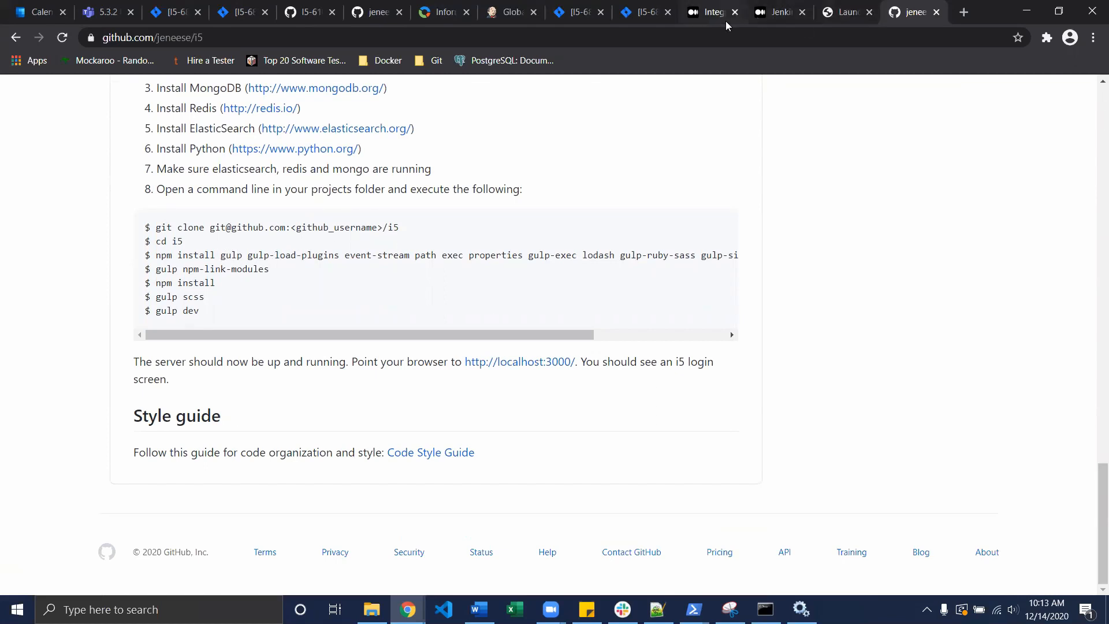
Return to the Jenkins tool configuration and view the NodeJS versions offered for the Cypress installation without changing the selection
{"action": "left_click", "coordinate": [767, 14]}
{"action": "left_click", "coordinate": [511, 11]}
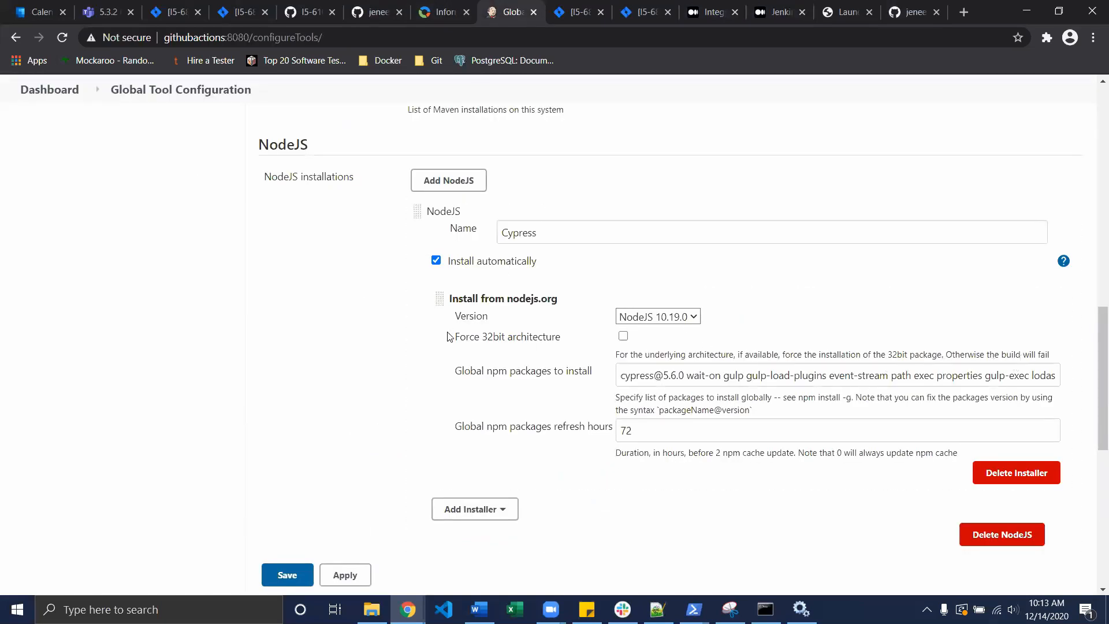
{"action": "left_click", "coordinate": [678, 321]}
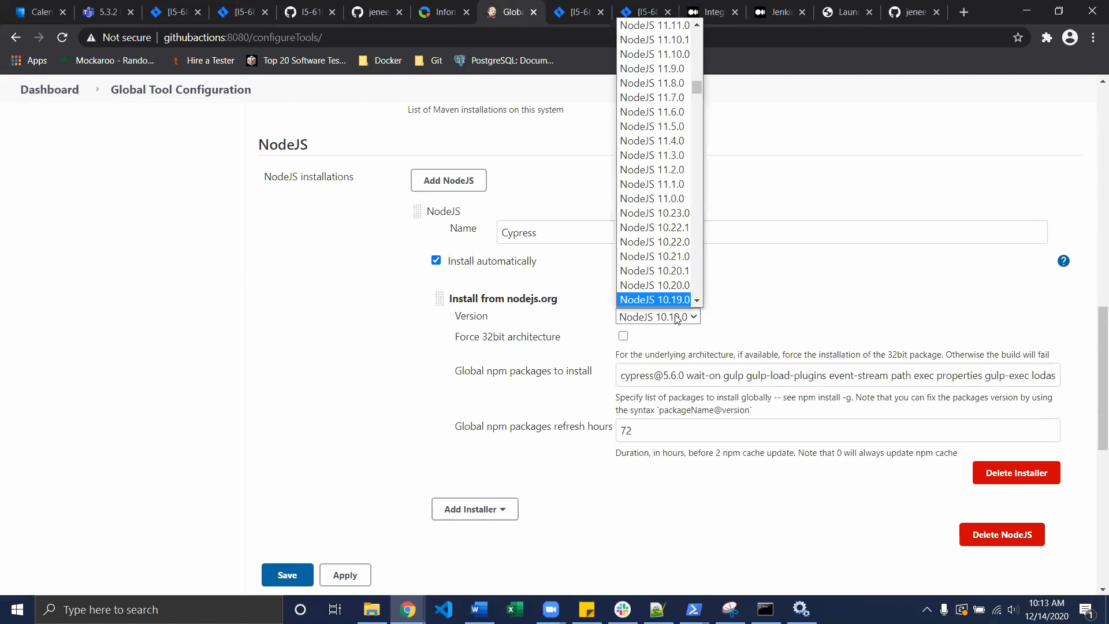
{"action": "left_click", "coordinate": [428, 321]}
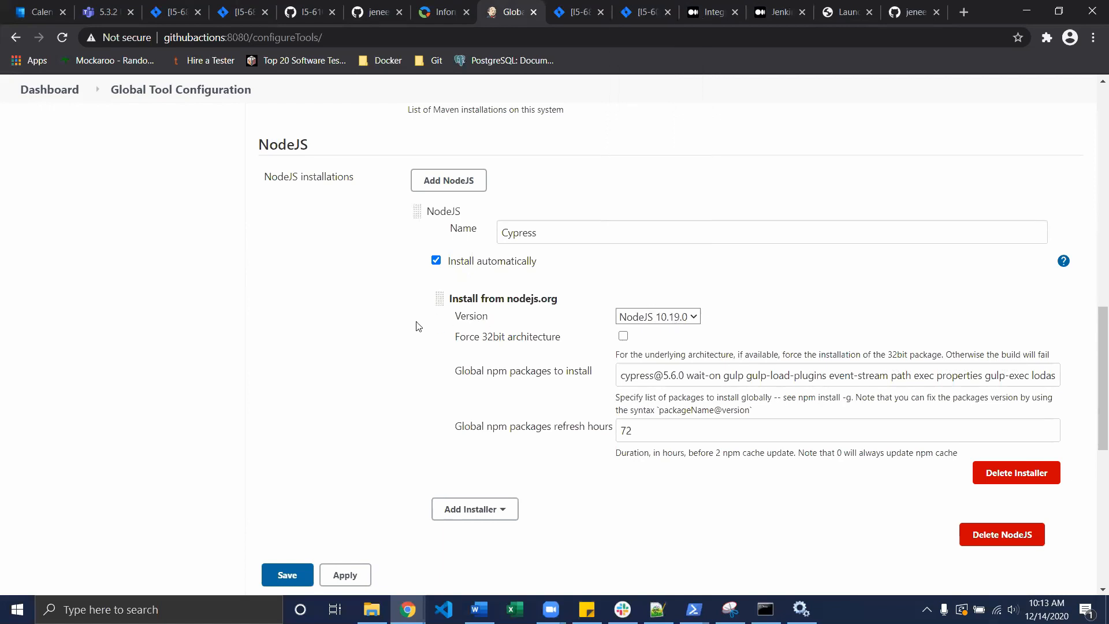
{"action": "left_click", "coordinate": [650, 319]}
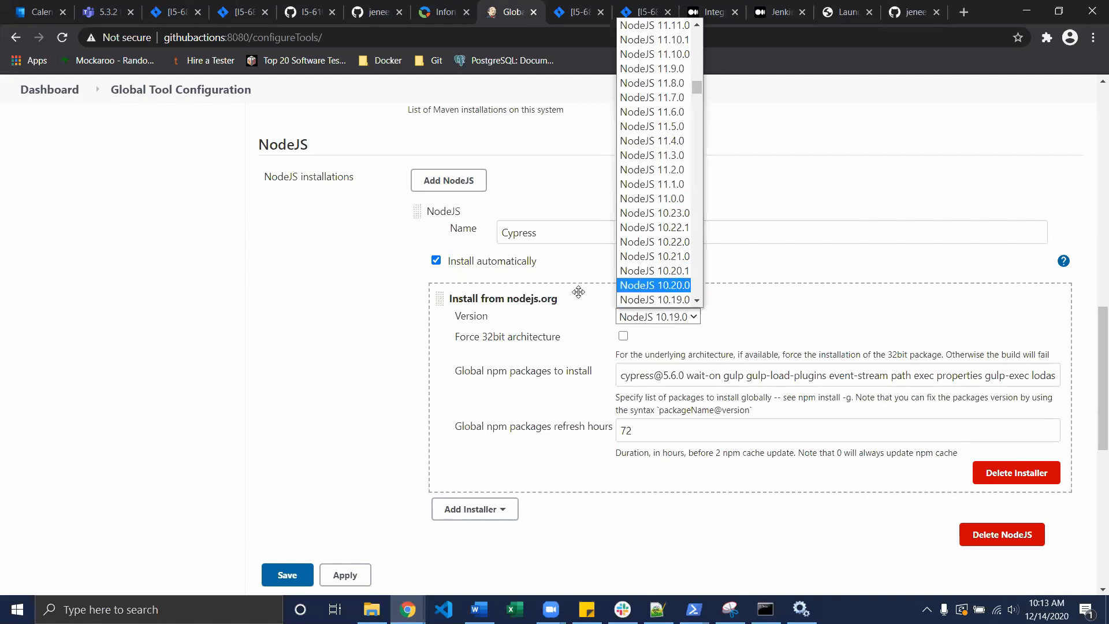
{"action": "left_click", "coordinate": [412, 326]}
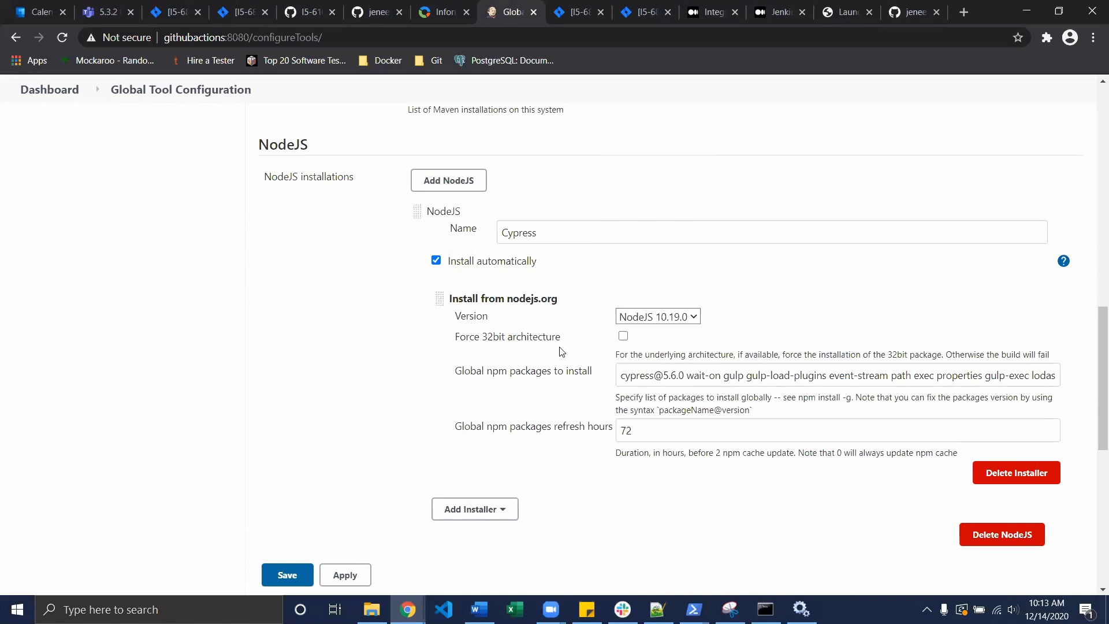
Examine the NodeJS installation named Mocha and compare its version and npm packages with the Cypress one
{"action": "scroll", "coordinate": [408, 334], "scroll_direction": "down", "scroll_amount": 8}
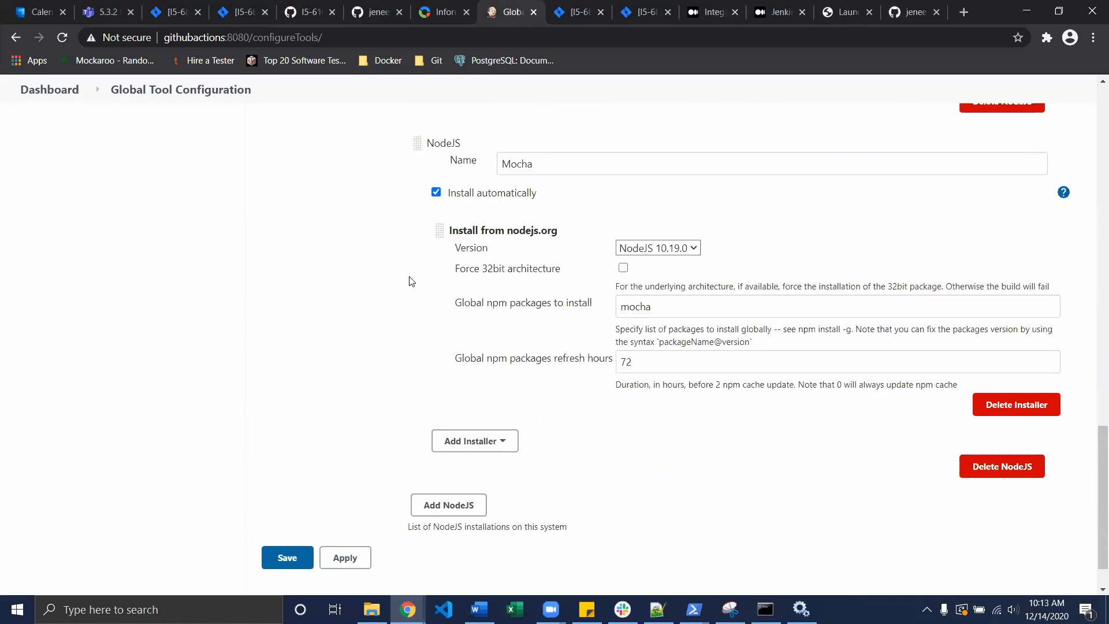
{"action": "scroll", "coordinate": [409, 279], "scroll_direction": "up", "scroll_amount": 1}
{"action": "scroll", "coordinate": [386, 216], "scroll_direction": "up", "scroll_amount": 4}
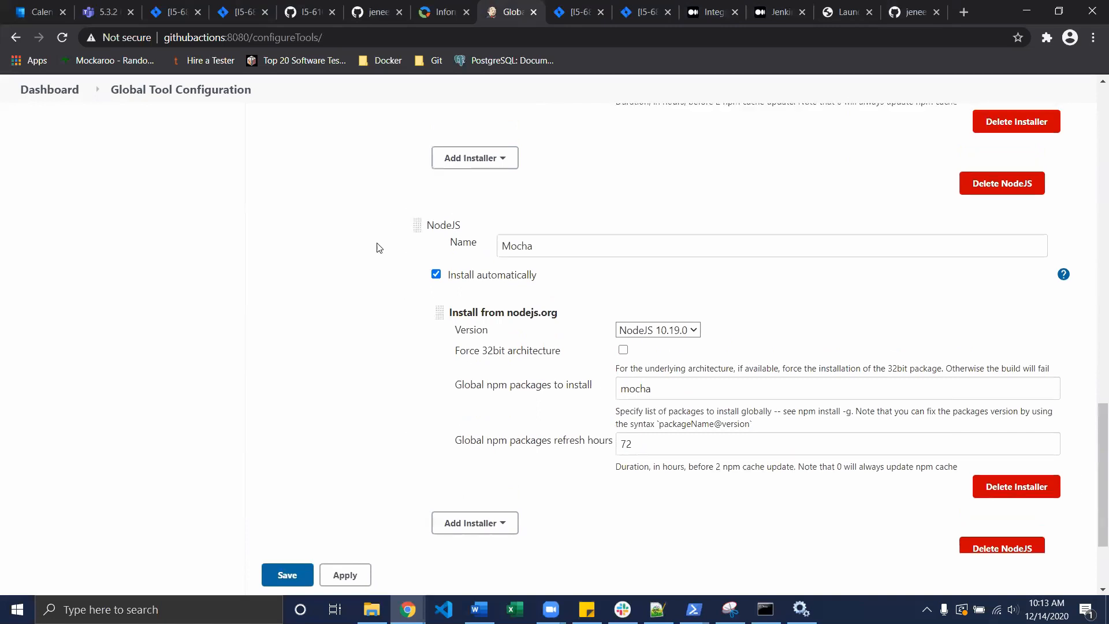
{"action": "scroll", "coordinate": [439, 254], "scroll_direction": "down", "scroll_amount": 3}
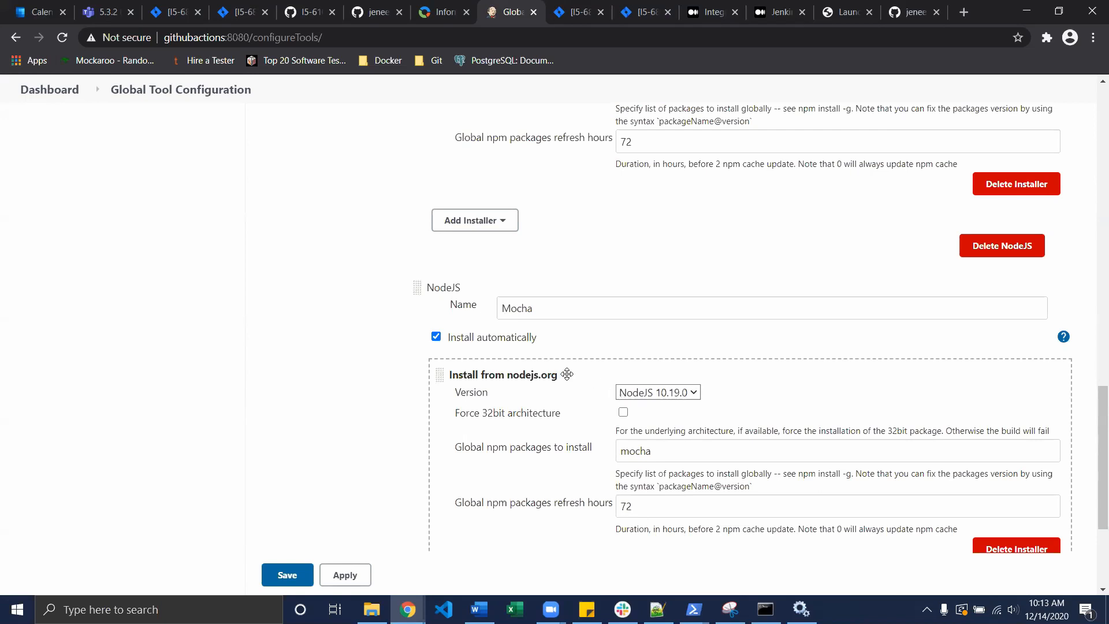
{"action": "scroll", "coordinate": [566, 374], "scroll_direction": "down", "scroll_amount": 2}
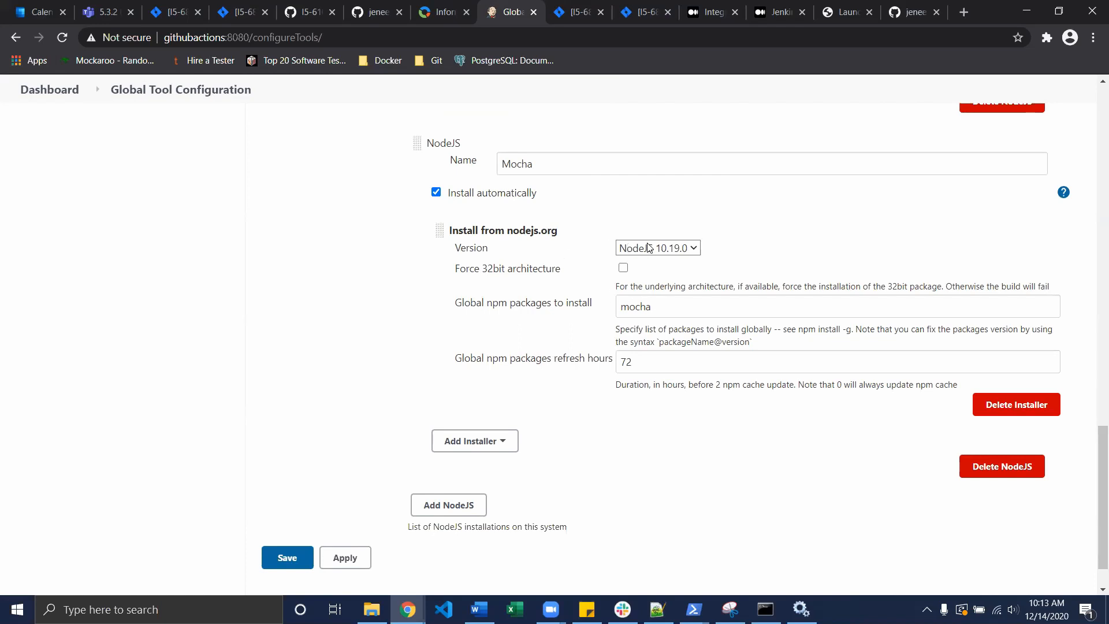
{"action": "scroll", "coordinate": [364, 373], "scroll_direction": "up", "scroll_amount": 3}
{"action": "scroll", "coordinate": [362, 368], "scroll_direction": "up", "scroll_amount": 4}
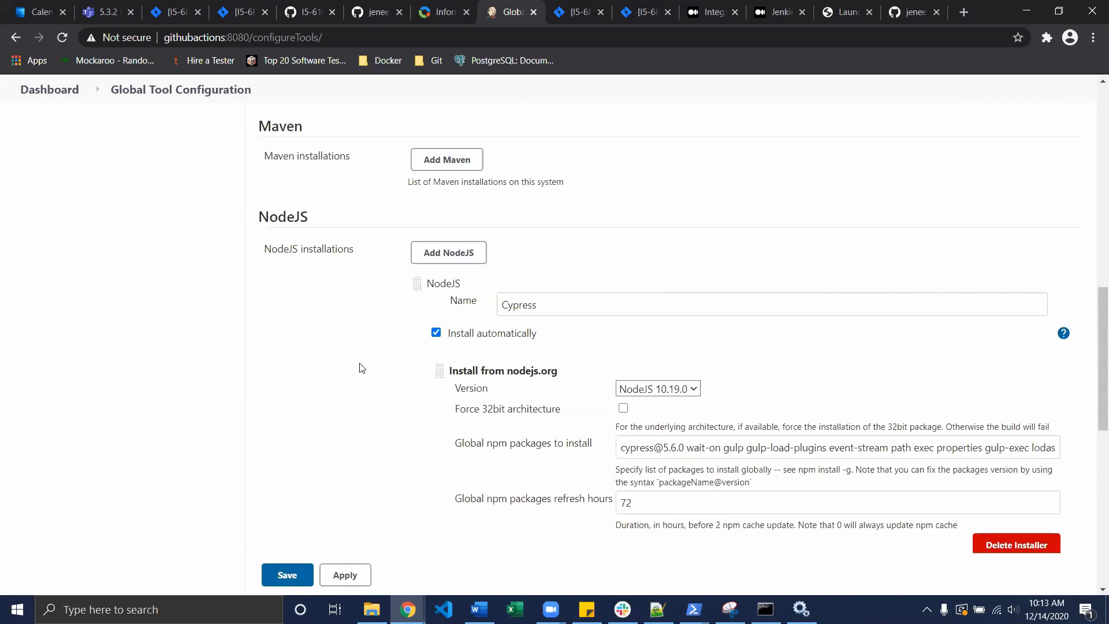
{"action": "scroll", "coordinate": [360, 368], "scroll_direction": "up", "scroll_amount": 8}
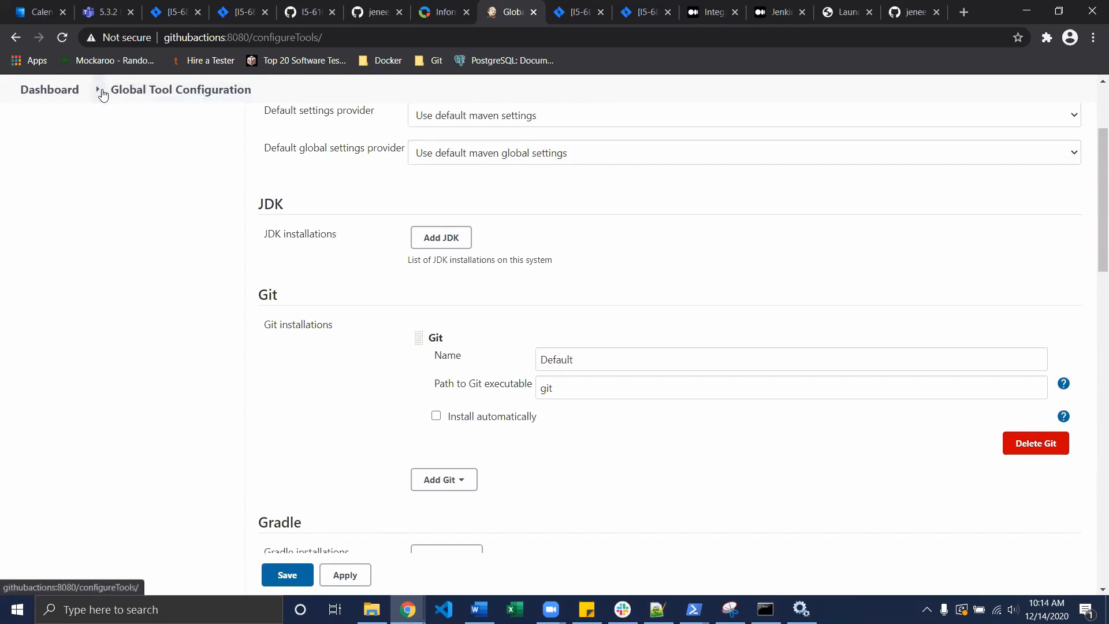
Leave Global Tool Configuration and open the Configure System page from Manage Jenkins
{"action": "left_click", "coordinate": [50, 92]}
{"action": "left_click", "coordinate": [73, 338]}
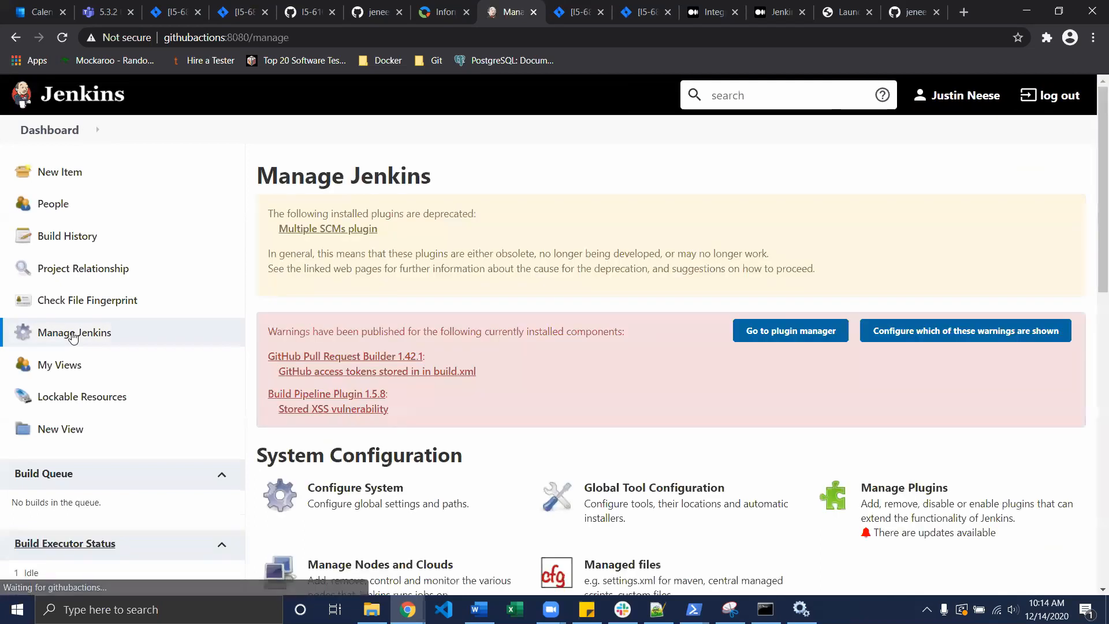
{"action": "scroll", "coordinate": [463, 257], "scroll_direction": "down", "scroll_amount": 4}
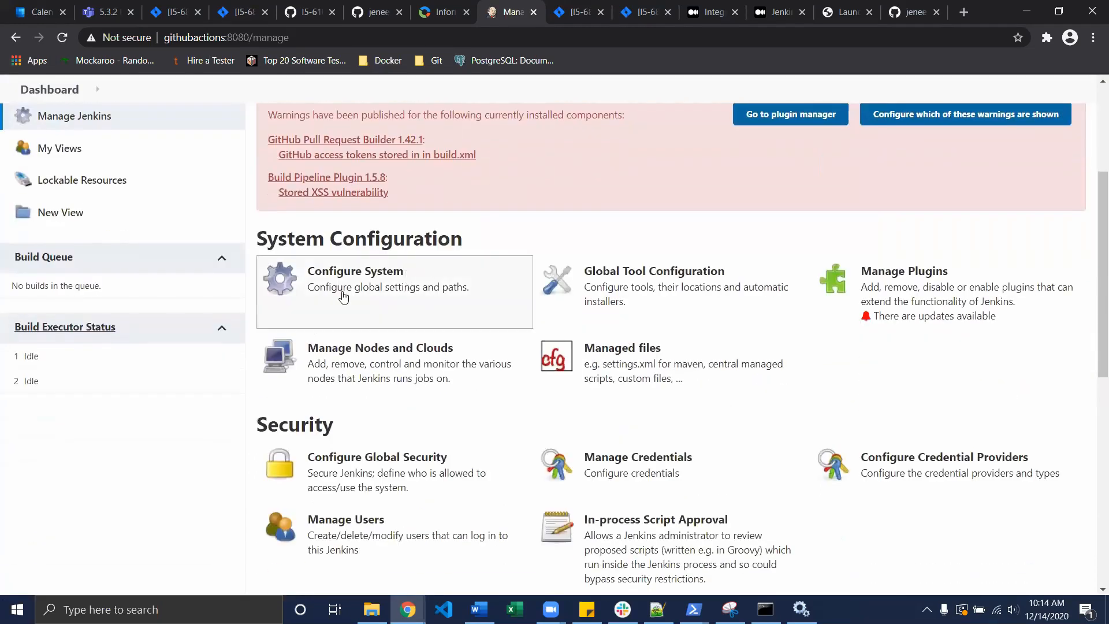
{"action": "left_click", "coordinate": [337, 292]}
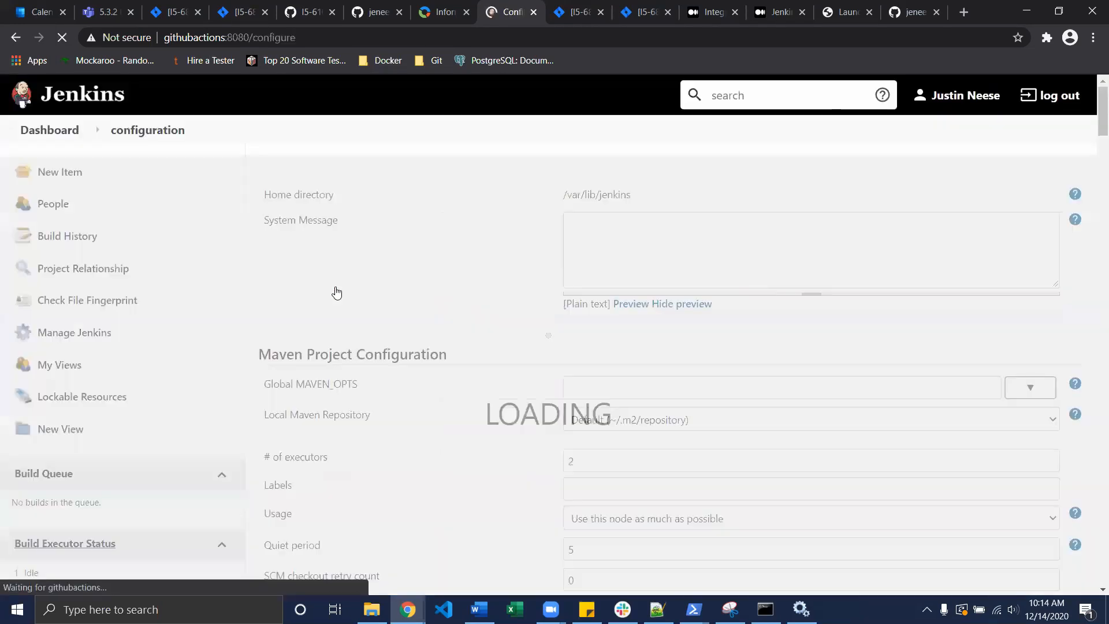
Look through the Configure System settings, including GitHub Servers and e-mail notification, down to the GitHub Pull Request Builder authentication section
{"action": "scroll", "coordinate": [421, 279], "scroll_direction": "down", "scroll_amount": 2}
{"action": "scroll", "coordinate": [421, 279], "scroll_direction": "down", "scroll_amount": 18}
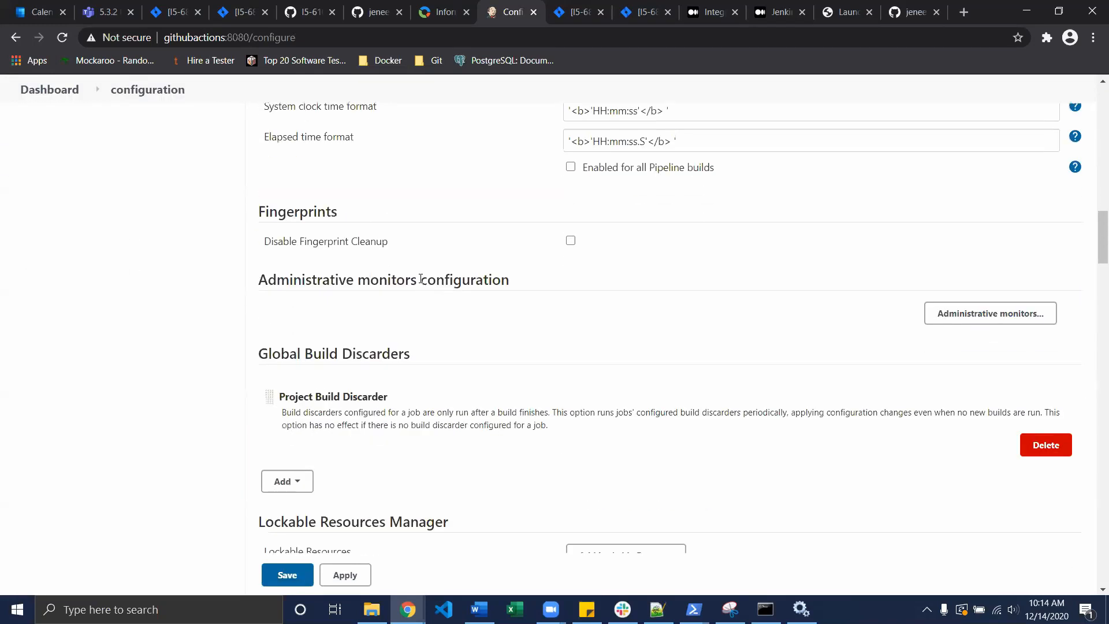
{"action": "scroll", "coordinate": [421, 279], "scroll_direction": "down", "scroll_amount": 11}
{"action": "scroll", "coordinate": [419, 281], "scroll_direction": "up", "scroll_amount": 5}
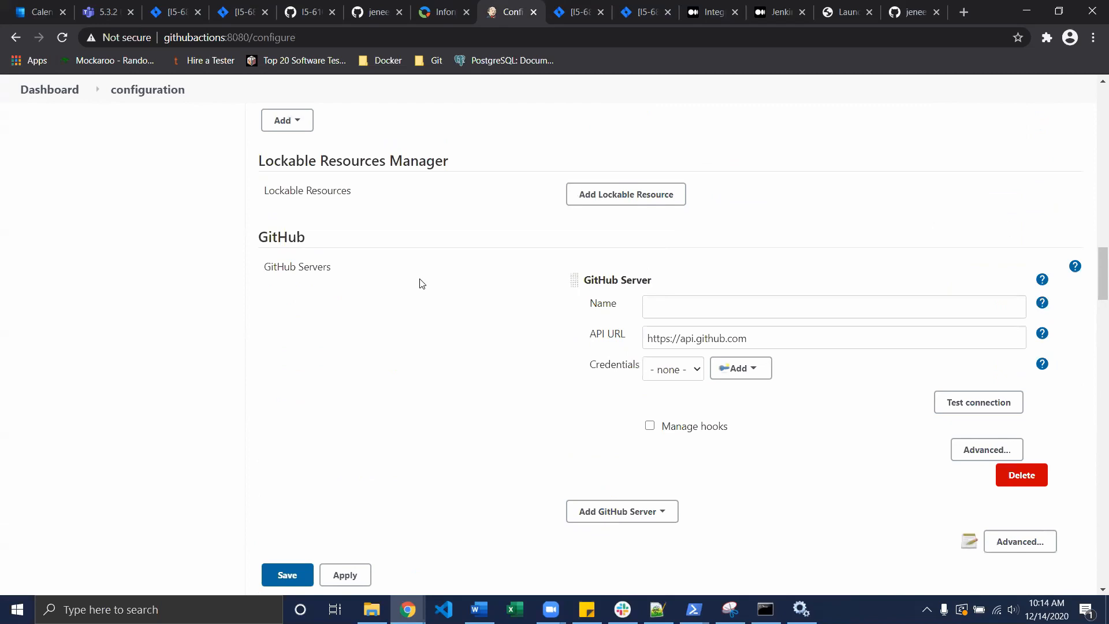
{"action": "scroll", "coordinate": [422, 283], "scroll_direction": "down", "scroll_amount": 19}
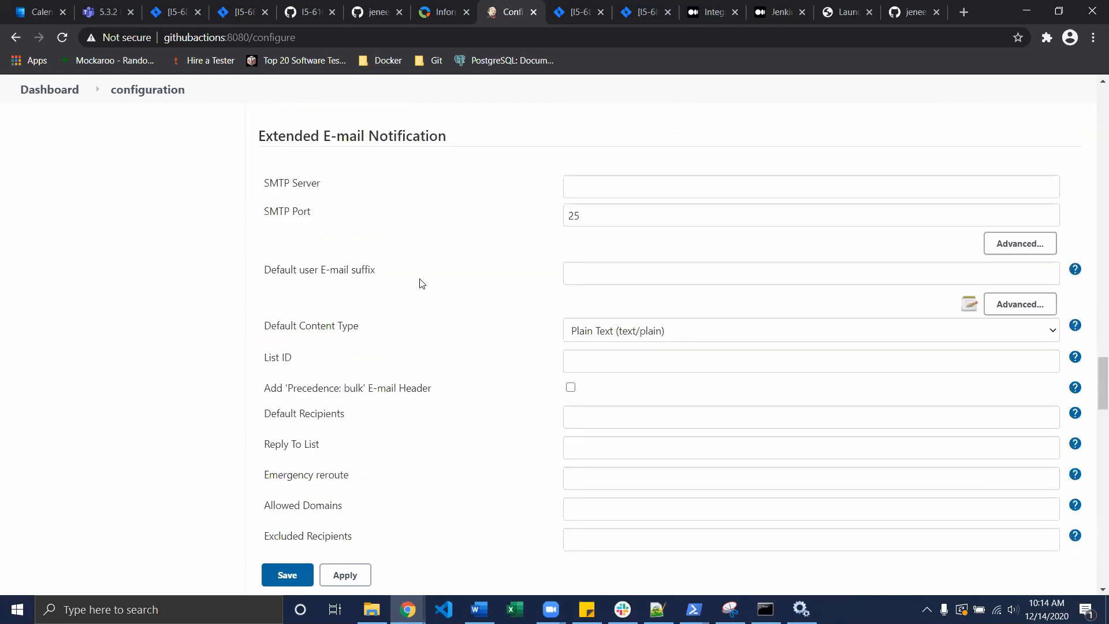
{"action": "scroll", "coordinate": [422, 282], "scroll_direction": "down", "scroll_amount": 12}
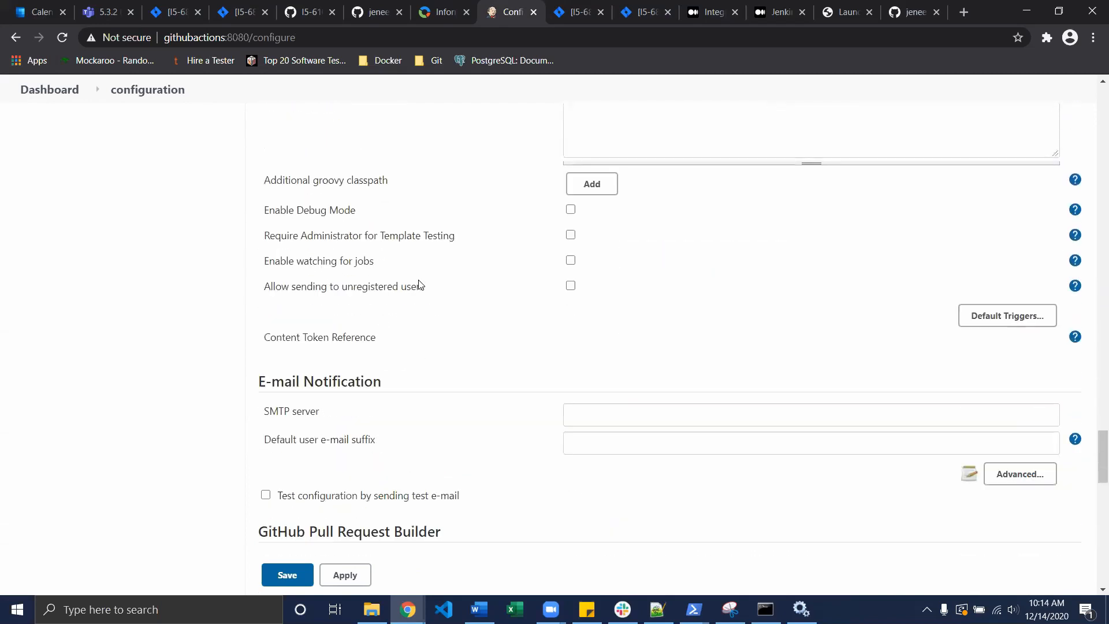
{"action": "scroll", "coordinate": [422, 280], "scroll_direction": "down", "scroll_amount": 4}
{"action": "scroll", "coordinate": [424, 280], "scroll_direction": "down", "scroll_amount": 1}
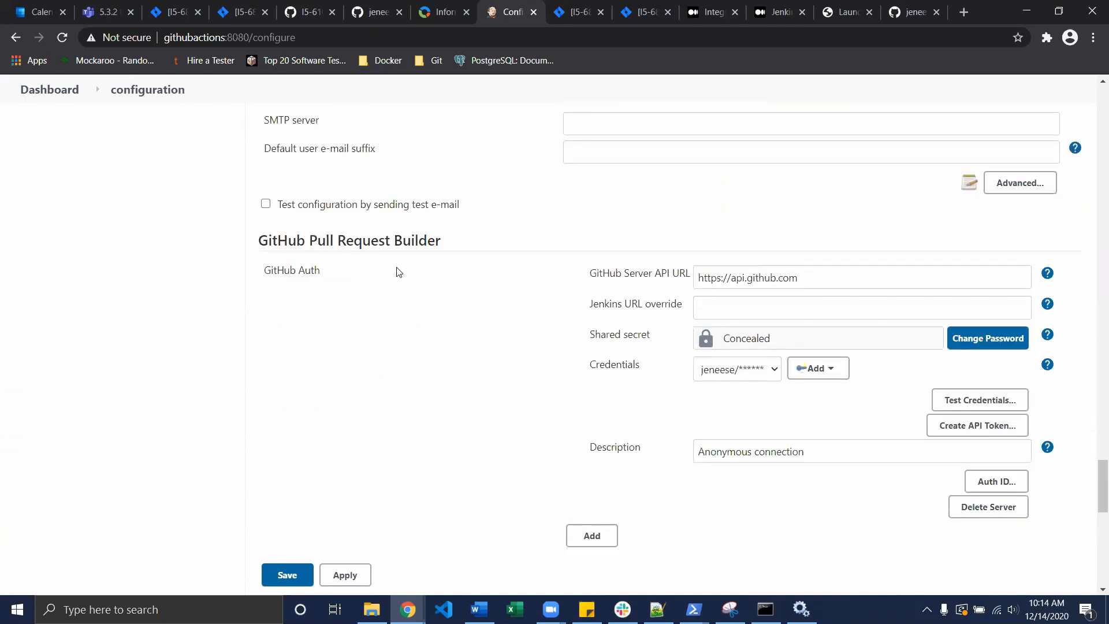
{"action": "scroll", "coordinate": [321, 237], "scroll_direction": "down", "scroll_amount": 1}
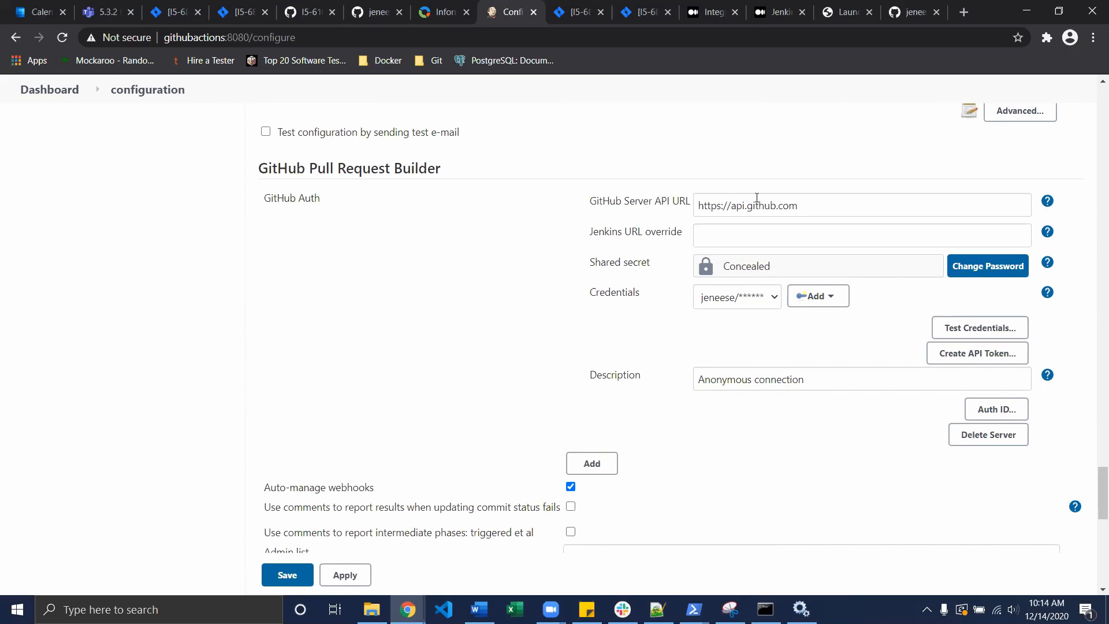
Test the basic connection to the GitHub API with the stored GitHub Pull Request Builder credentials
{"action": "left_click", "coordinate": [953, 325]}
{"action": "left_click", "coordinate": [739, 353]}
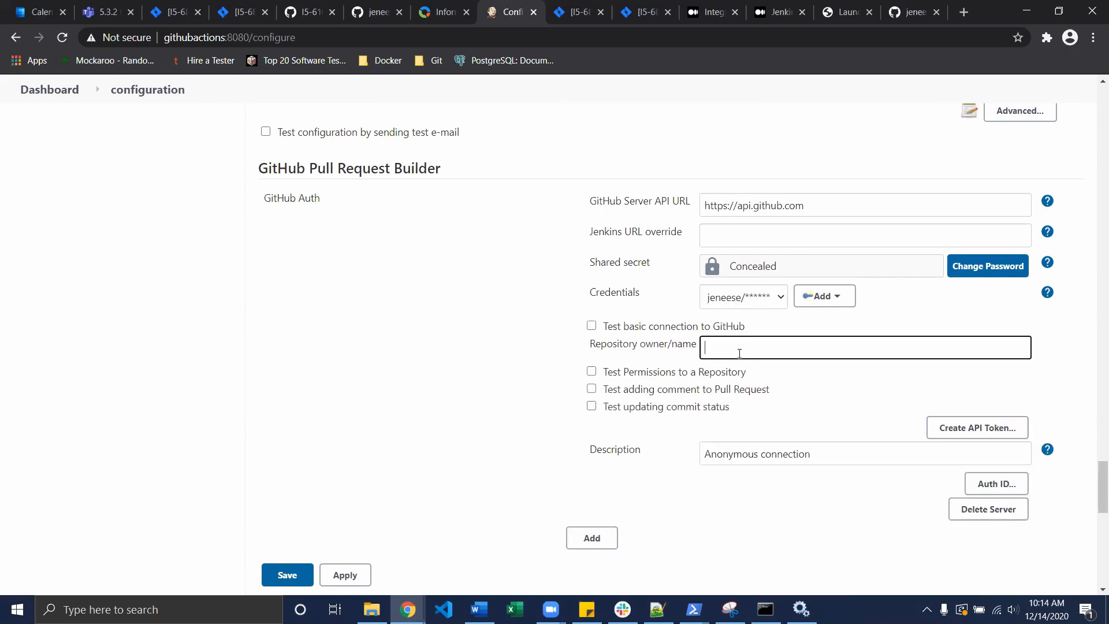
{"action": "left_click", "coordinate": [592, 325]}
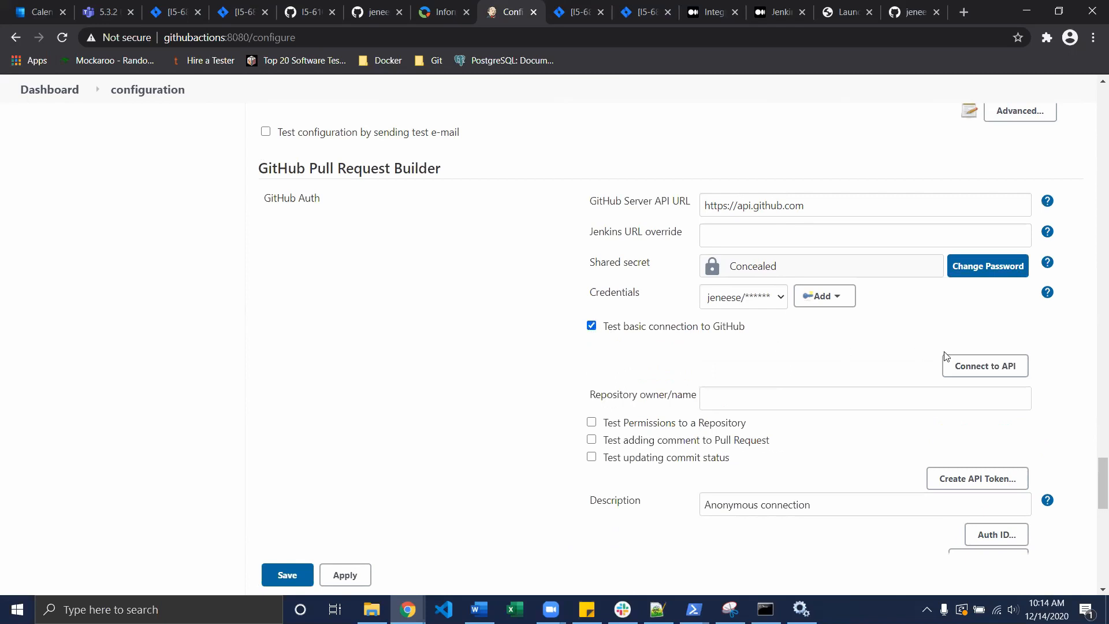
{"action": "left_click", "coordinate": [967, 366]}
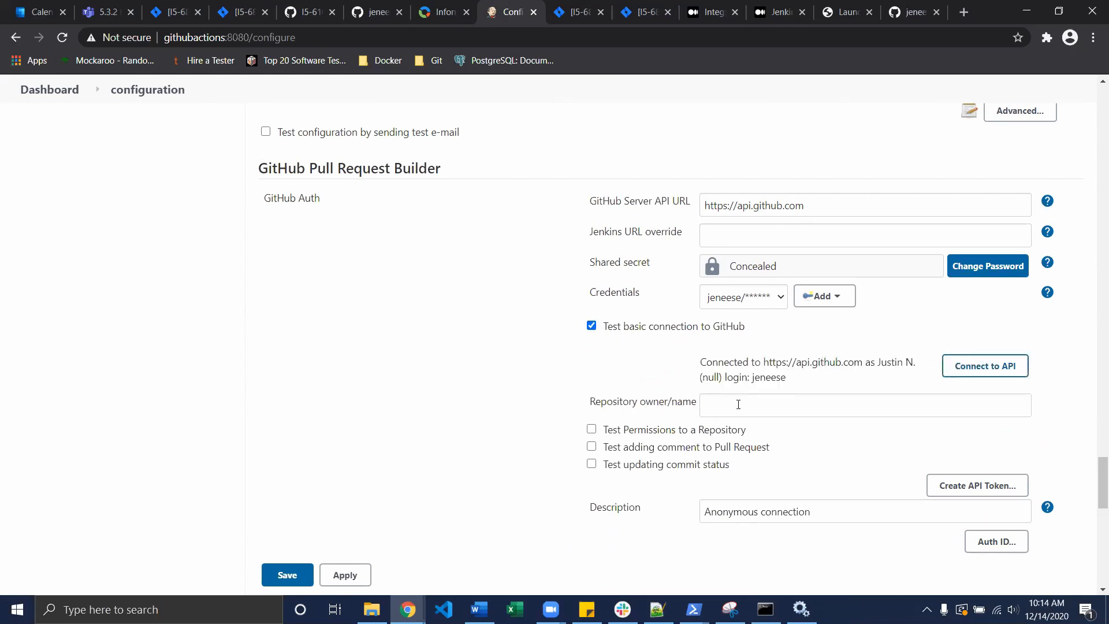
Check the stored credentials' repository permissions for entrinsik-org/i5-cypress
{"action": "left_click", "coordinate": [591, 429]}
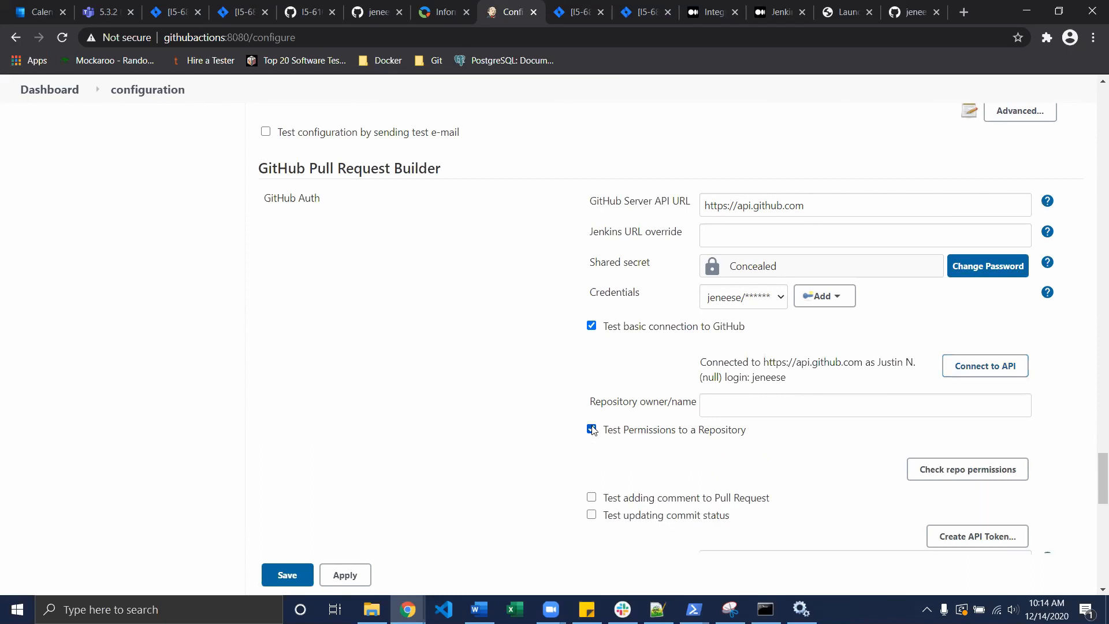
{"action": "scroll", "coordinate": [592, 429], "scroll_direction": "down", "scroll_amount": 3}
{"action": "left_click", "coordinate": [782, 258]}
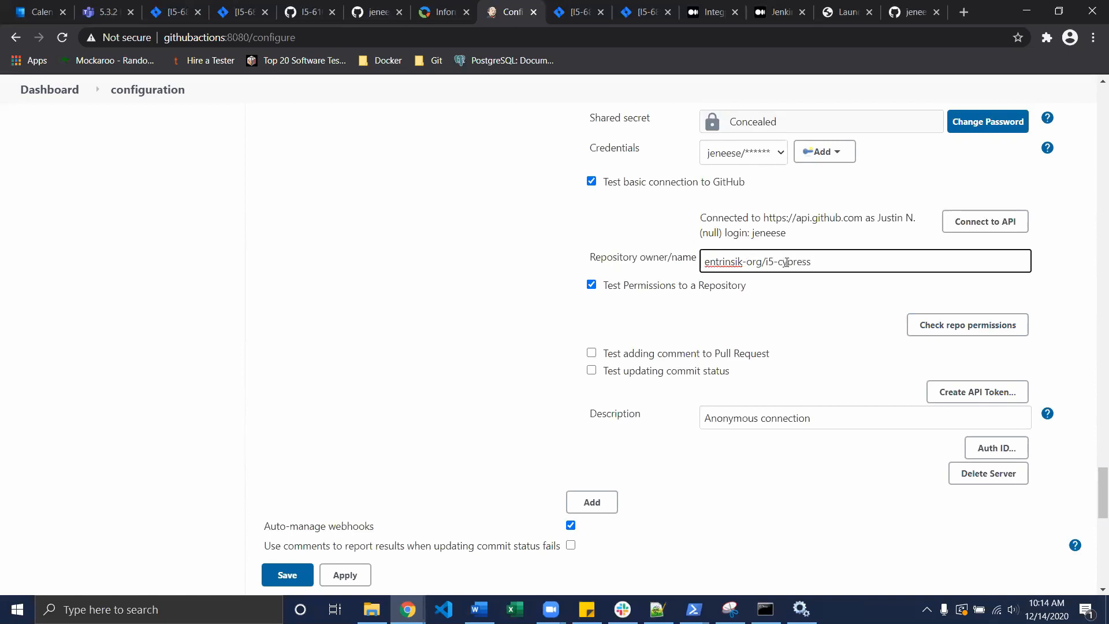
{"action": "left_click", "coordinate": [925, 328]}
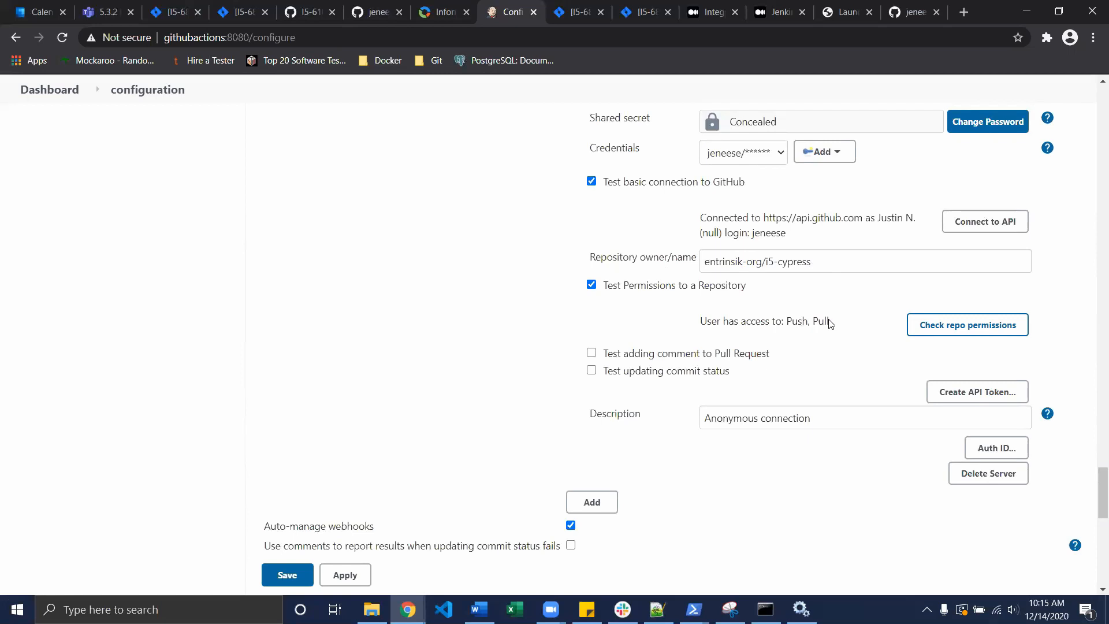
Review the GitHub Pull Request Builder's commit status options and the Github Pull Request Merger settings
{"action": "scroll", "coordinate": [706, 306], "scroll_direction": "up", "scroll_amount": 4}
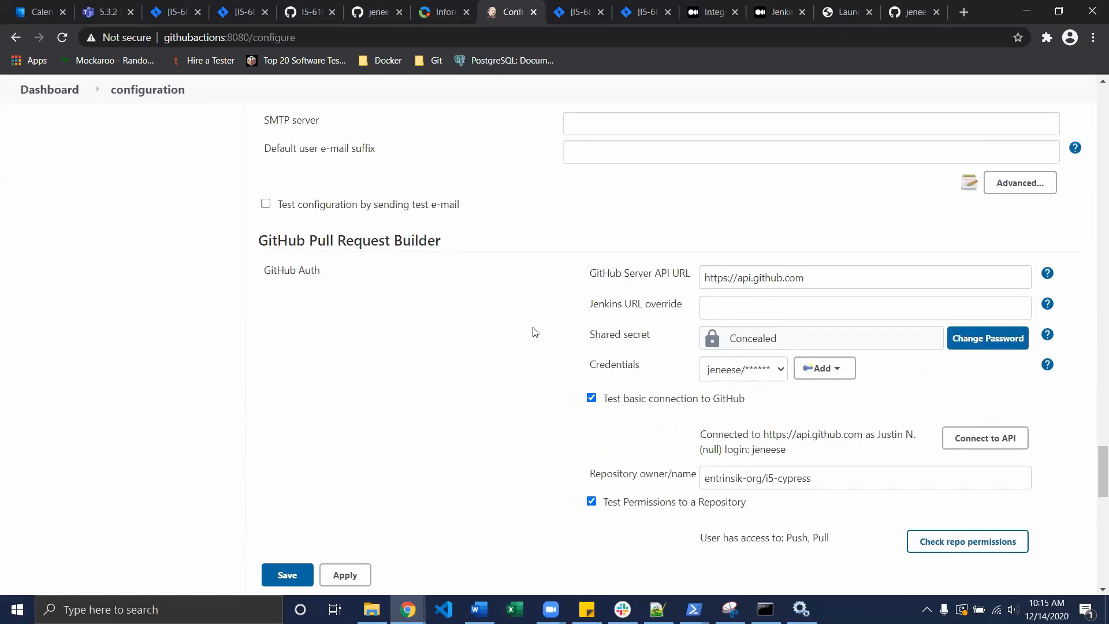
{"action": "scroll", "coordinate": [450, 303], "scroll_direction": "down", "scroll_amount": 14}
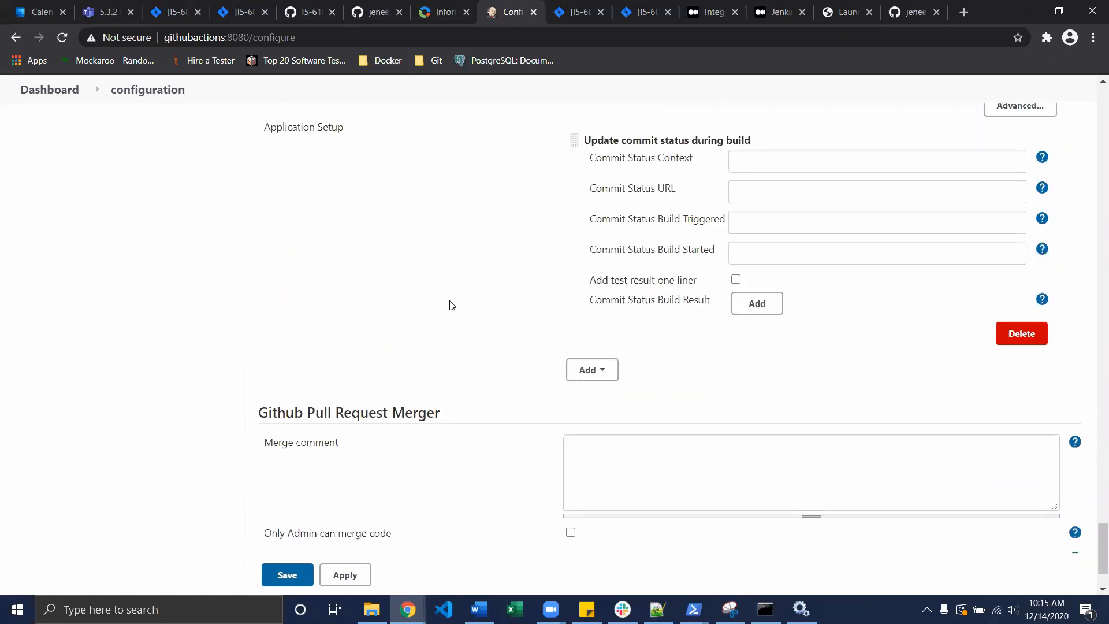
{"action": "scroll", "coordinate": [451, 305], "scroll_direction": "down", "scroll_amount": 2}
{"action": "scroll", "coordinate": [452, 305], "scroll_direction": "up", "scroll_amount": 10}
{"action": "scroll", "coordinate": [451, 305], "scroll_direction": "up", "scroll_amount": 9}
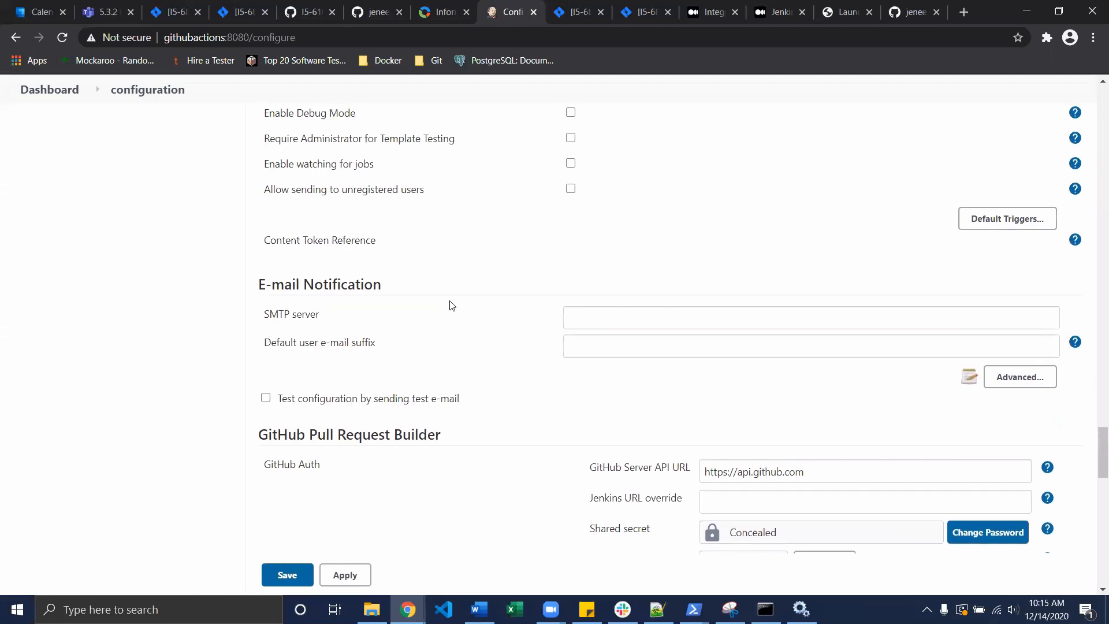
{"action": "scroll", "coordinate": [452, 305], "scroll_direction": "down", "scroll_amount": 5}
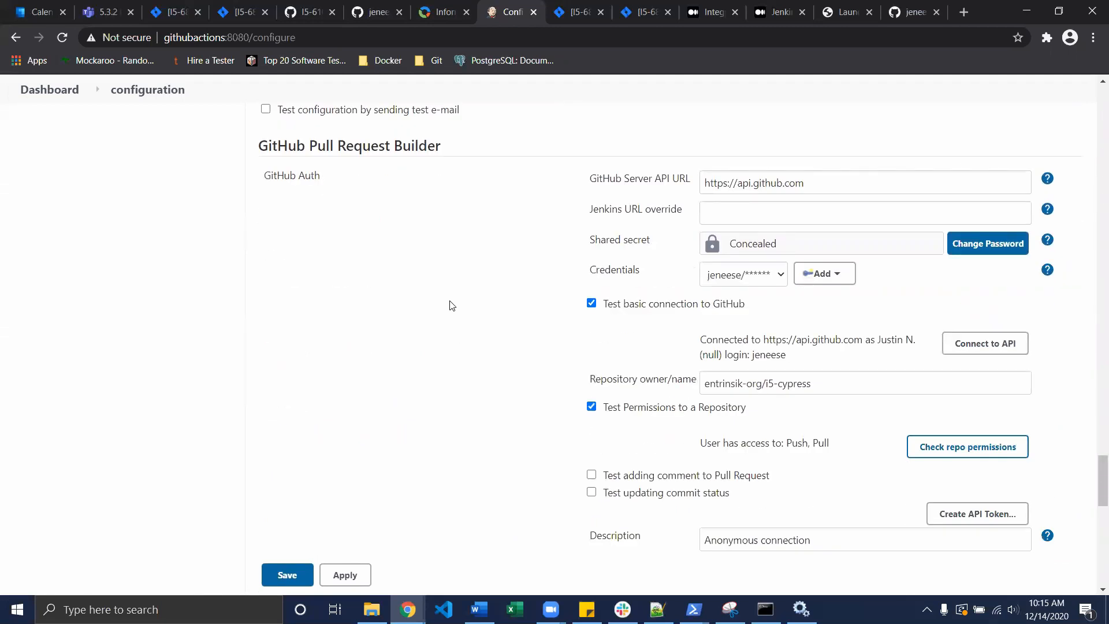
Skim the system configuration again from the GitHub Servers and general settings back to the GitHub Pull Request Builder
{"action": "scroll", "coordinate": [452, 305], "scroll_direction": "up", "scroll_amount": 18}
{"action": "scroll", "coordinate": [452, 305], "scroll_direction": "up", "scroll_amount": 20}
{"action": "scroll", "coordinate": [452, 305], "scroll_direction": "up", "scroll_amount": 2}
{"action": "scroll", "coordinate": [451, 305], "scroll_direction": "down", "scroll_amount": 5}
{"action": "scroll", "coordinate": [452, 305], "scroll_direction": "up", "scroll_amount": 4}
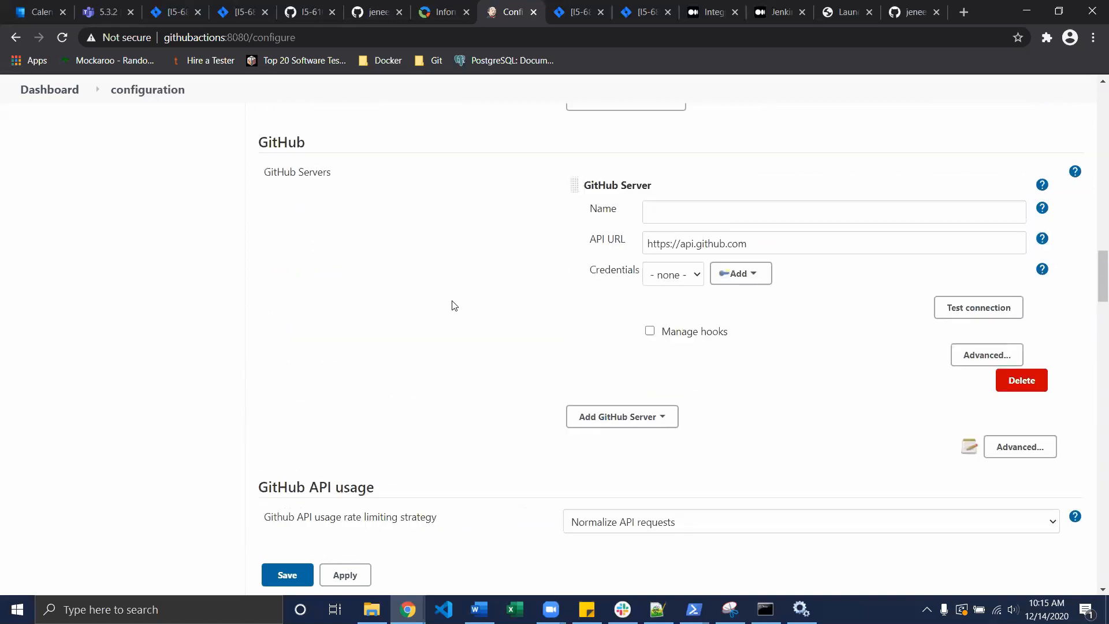
{"action": "scroll", "coordinate": [452, 305], "scroll_direction": "up", "scroll_amount": 10}
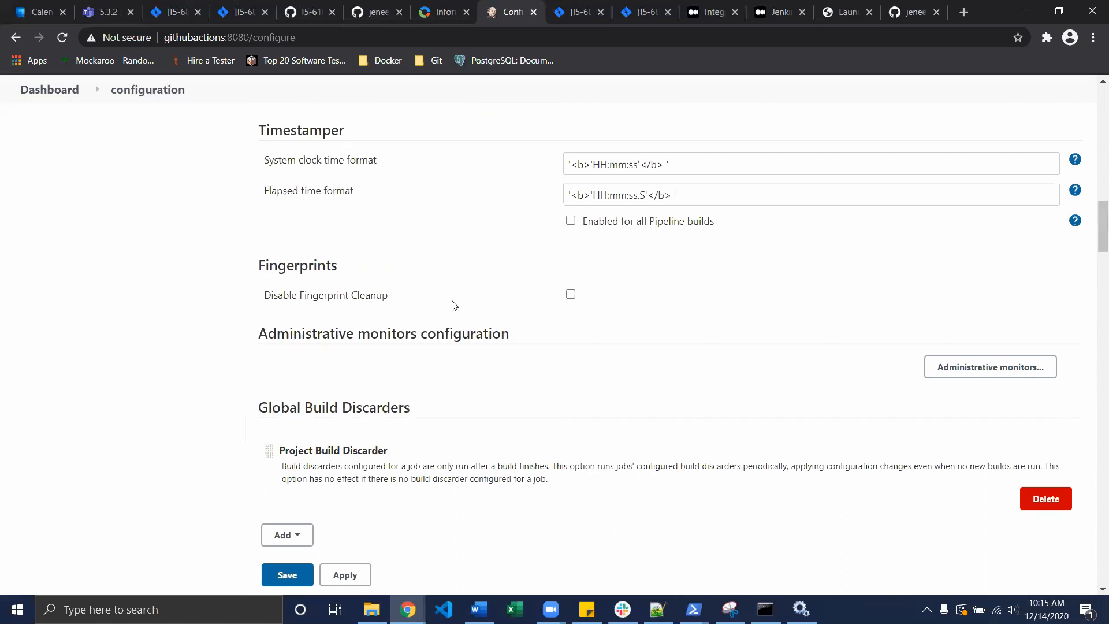
{"action": "scroll", "coordinate": [455, 305], "scroll_direction": "up", "scroll_amount": 15}
{"action": "scroll", "coordinate": [457, 306], "scroll_direction": "down", "scroll_amount": 15}
{"action": "scroll", "coordinate": [461, 306], "scroll_direction": "down", "scroll_amount": 20}
{"action": "scroll", "coordinate": [471, 302], "scroll_direction": "down", "scroll_amount": 2}
{"action": "scroll", "coordinate": [473, 300], "scroll_direction": "up", "scroll_amount": 2}
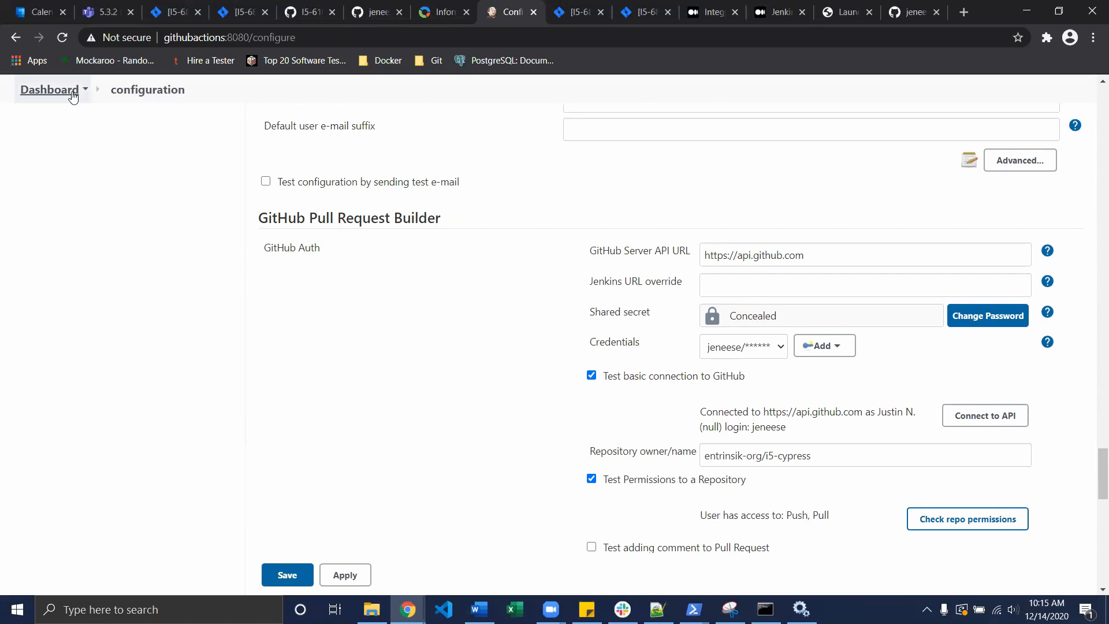
Leave the system configuration without saving and view the Security options on Manage Jenkins
{"action": "left_click", "coordinate": [72, 92]}
{"action": "left_click", "coordinate": [626, 119]}
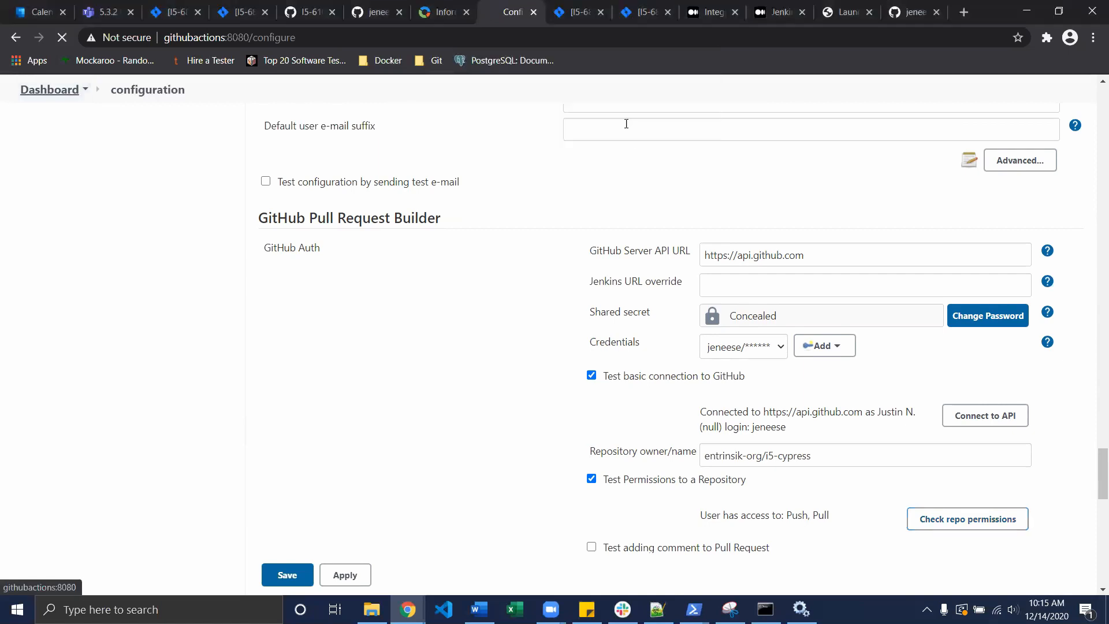
{"action": "left_click", "coordinate": [104, 334]}
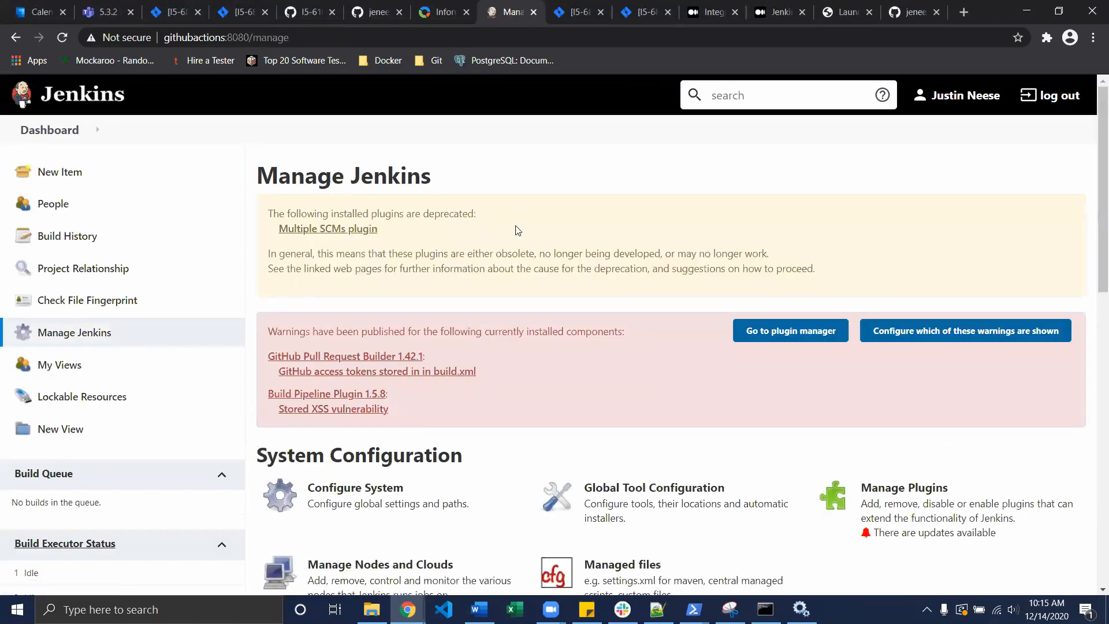
{"action": "scroll", "coordinate": [578, 224], "scroll_direction": "down", "scroll_amount": 5}
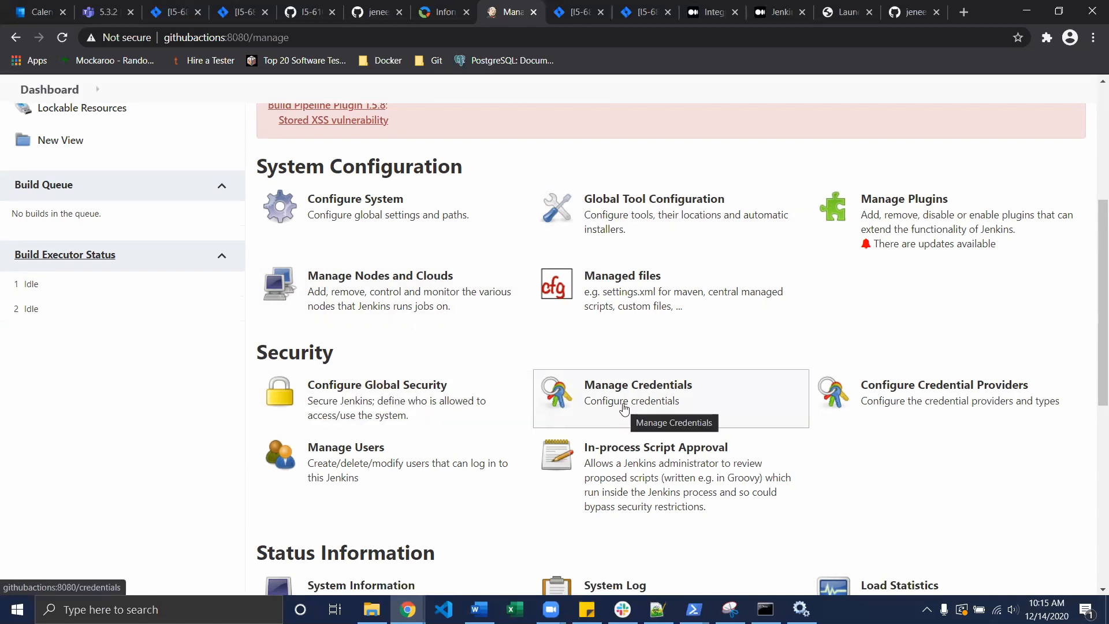
{"action": "scroll", "coordinate": [624, 408], "scroll_direction": "down", "scroll_amount": 3}
{"action": "scroll", "coordinate": [618, 404], "scroll_direction": "up", "scroll_amount": 2}
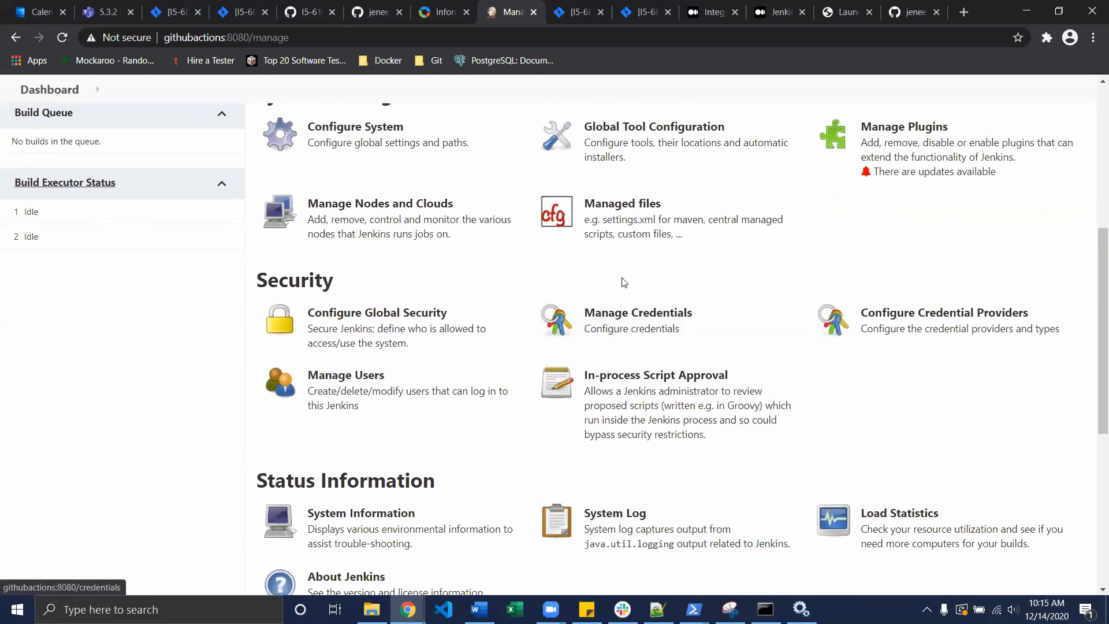
{"action": "scroll", "coordinate": [622, 282], "scroll_direction": "up", "scroll_amount": 1}
Reopen Configure System and check which credentials the GitHub Pull Request Builder uses
{"action": "left_click", "coordinate": [343, 232]}
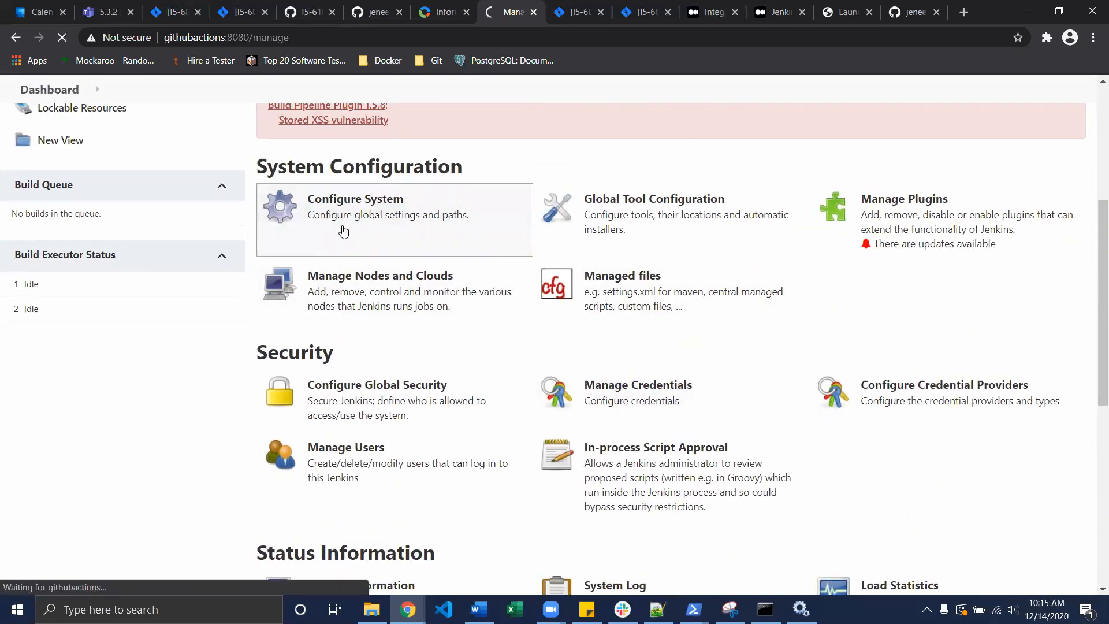
{"action": "scroll", "coordinate": [475, 332], "scroll_direction": "down", "scroll_amount": 20}
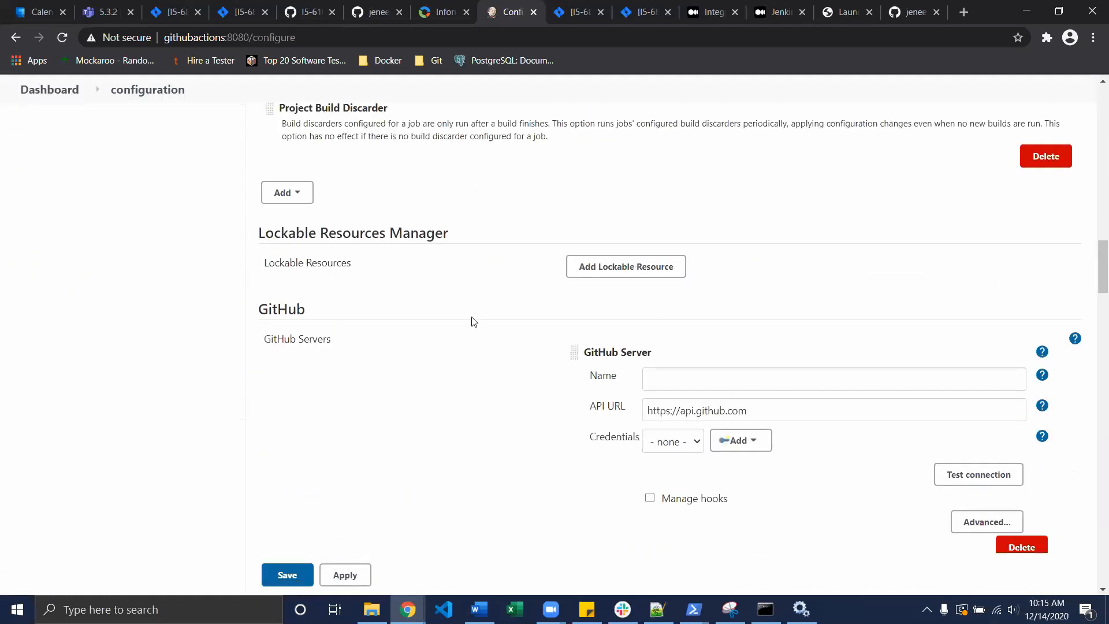
{"action": "scroll", "coordinate": [473, 322], "scroll_direction": "down", "scroll_amount": 15}
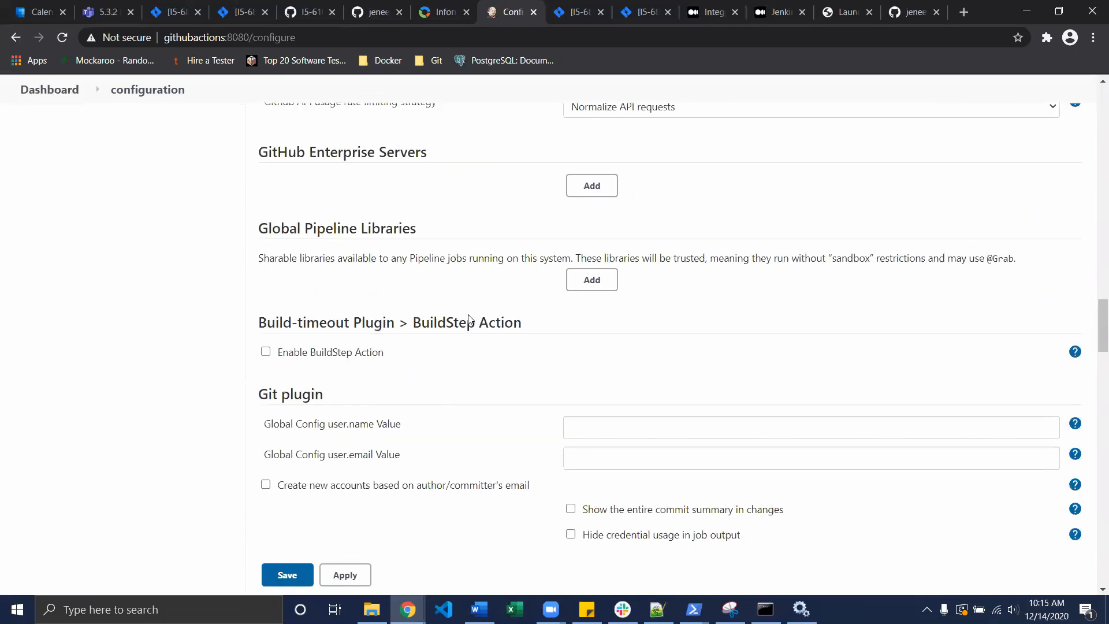
{"action": "scroll", "coordinate": [470, 321], "scroll_direction": "down", "scroll_amount": 15}
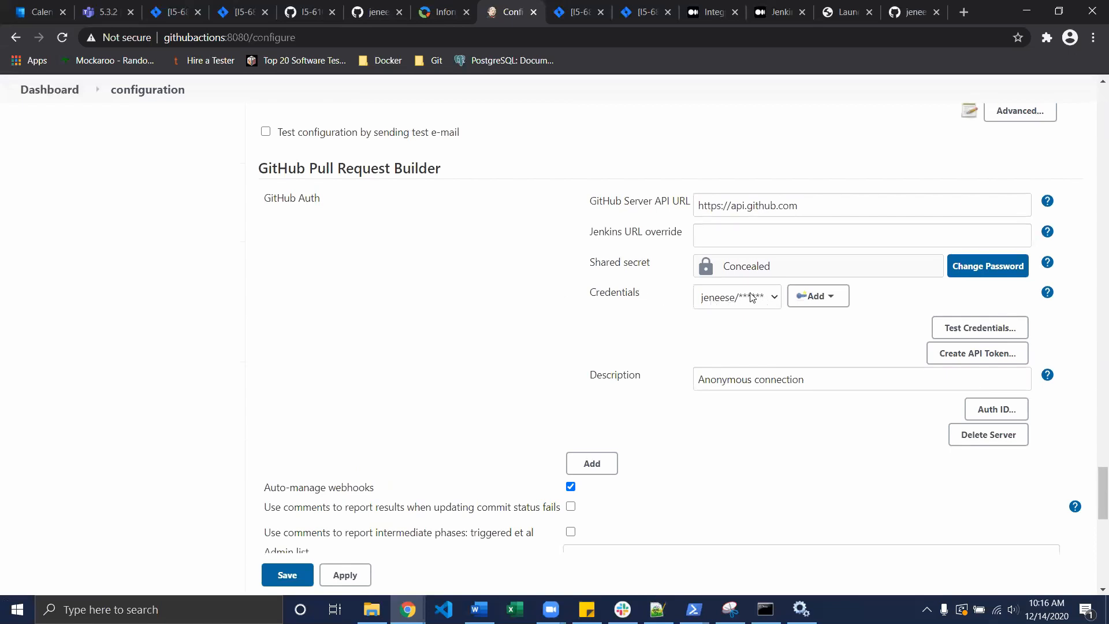
Open the Jenkins store's global credentials through Manage Credentials and view the form for adding a credential without filling it in
{"action": "key", "text": "alt+Left"}
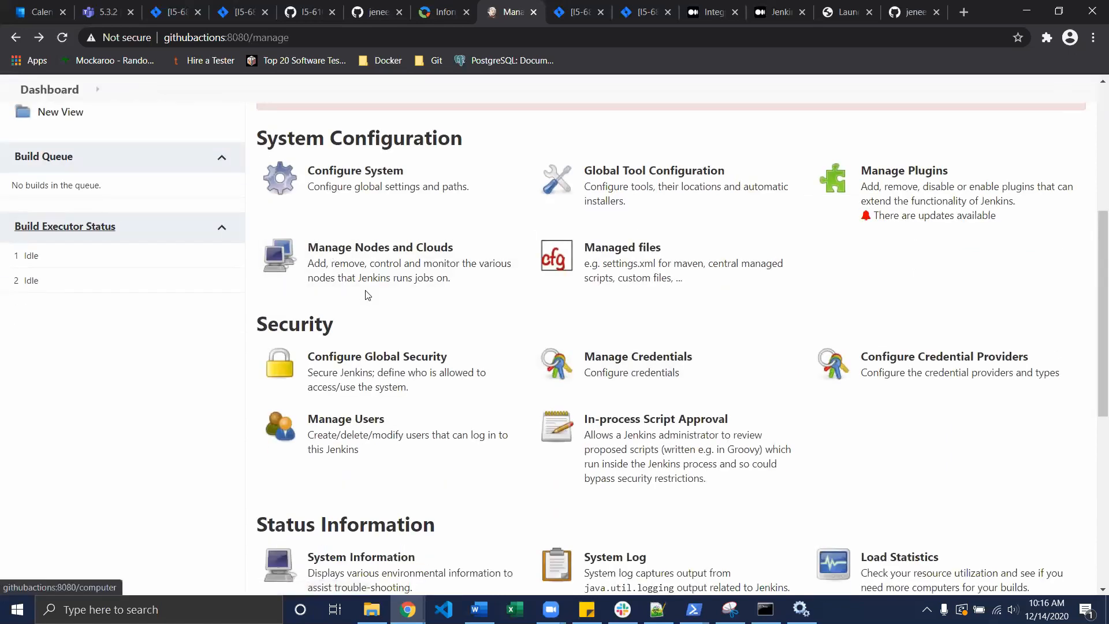
{"action": "left_click", "coordinate": [601, 365]}
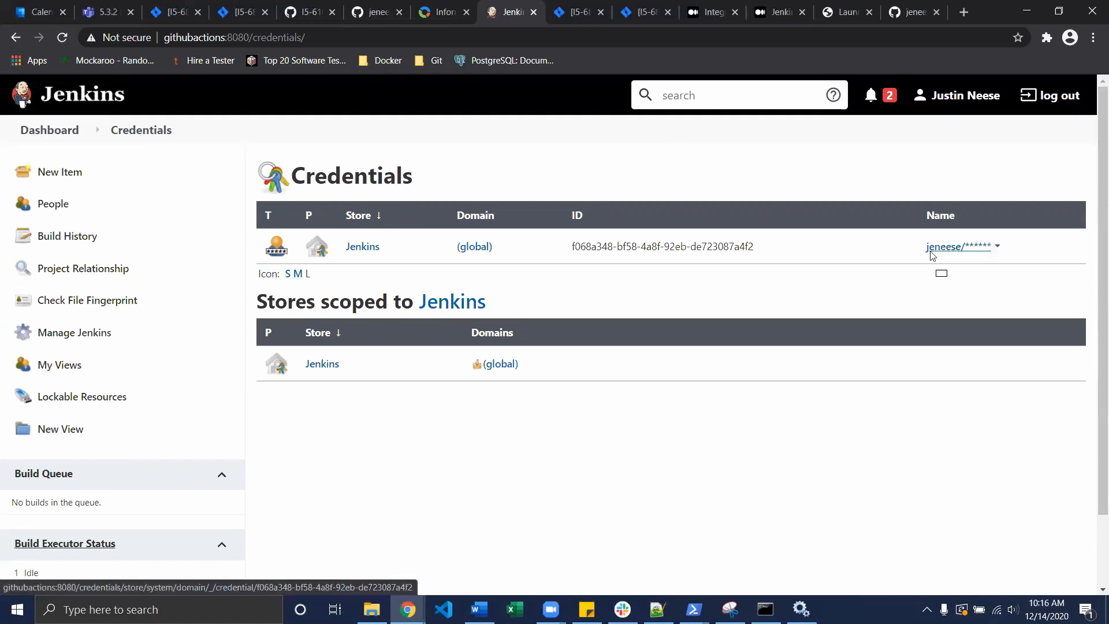
{"action": "left_click", "coordinate": [371, 253]}
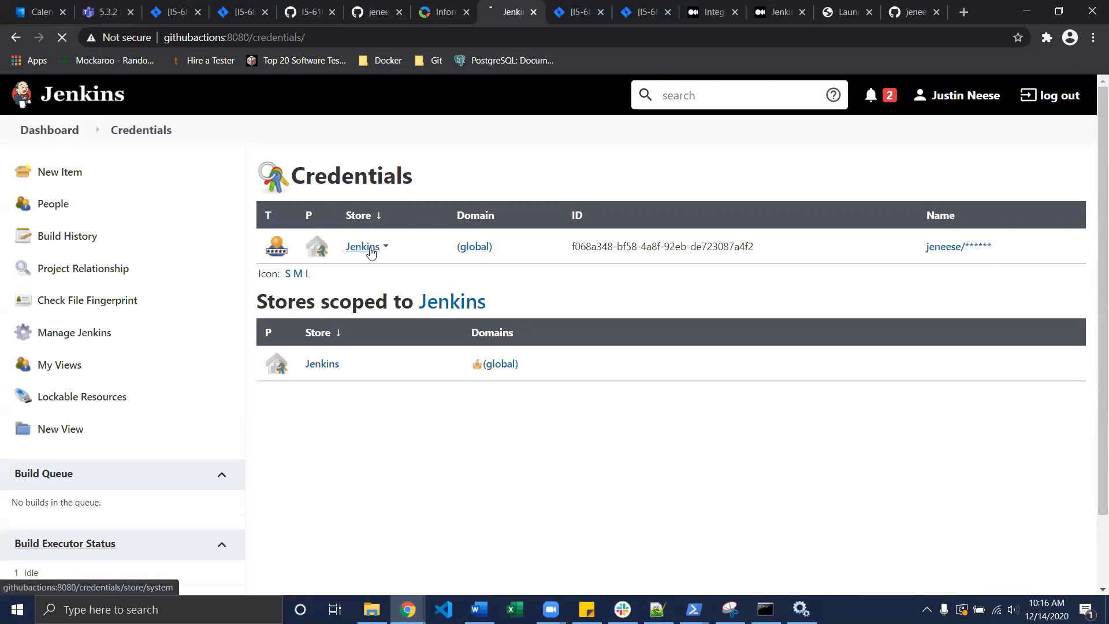
{"action": "left_click", "coordinate": [372, 253]}
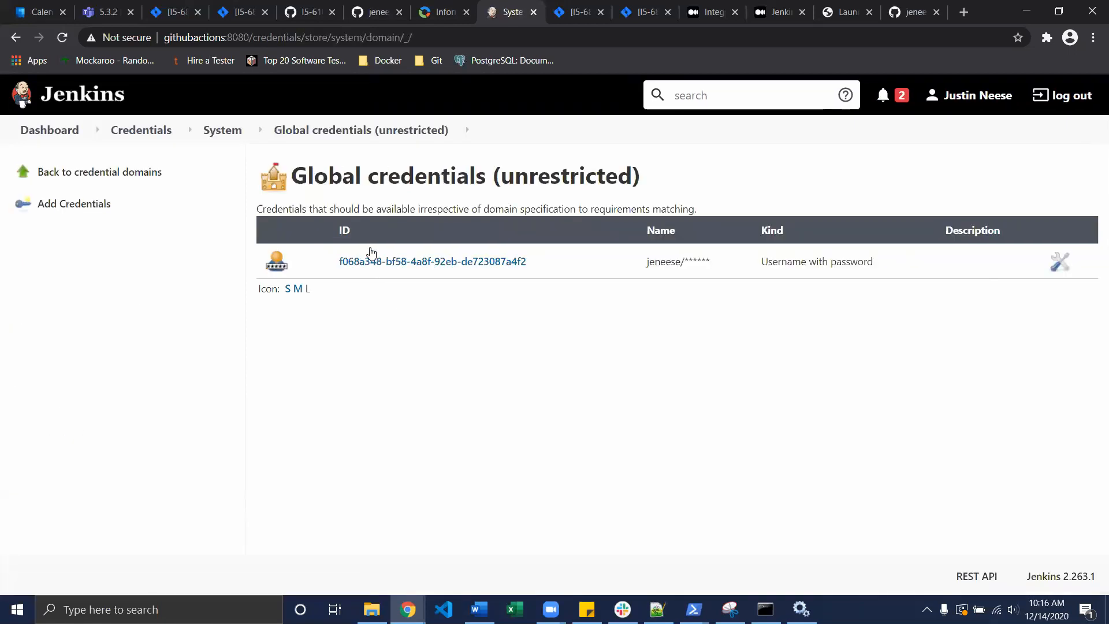
{"action": "left_click", "coordinate": [69, 205]}
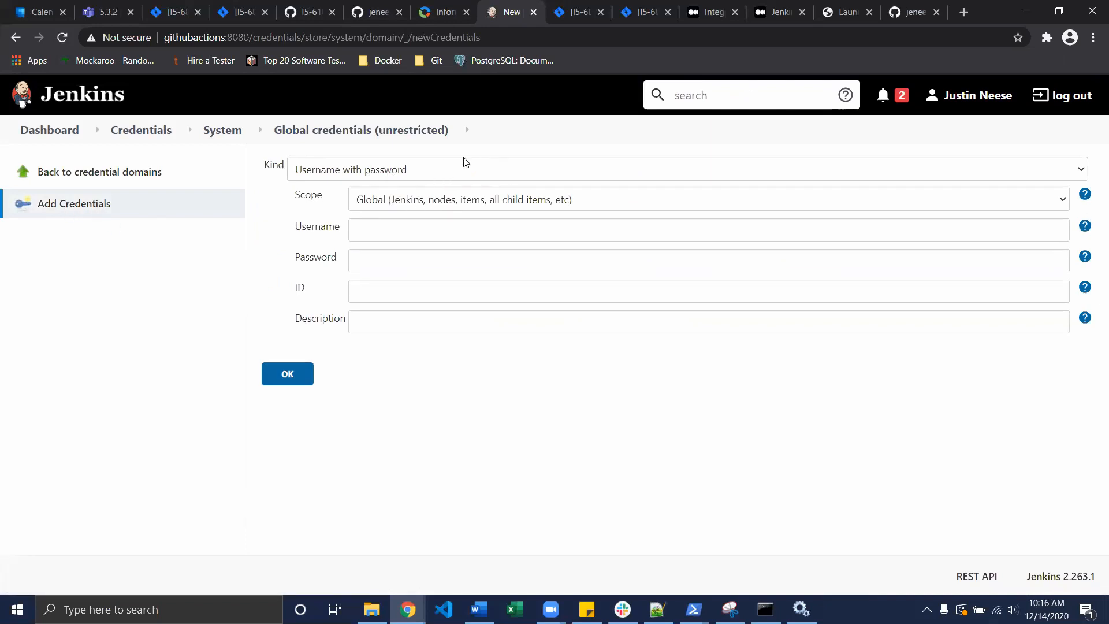
{"action": "left_click", "coordinate": [107, 183]}
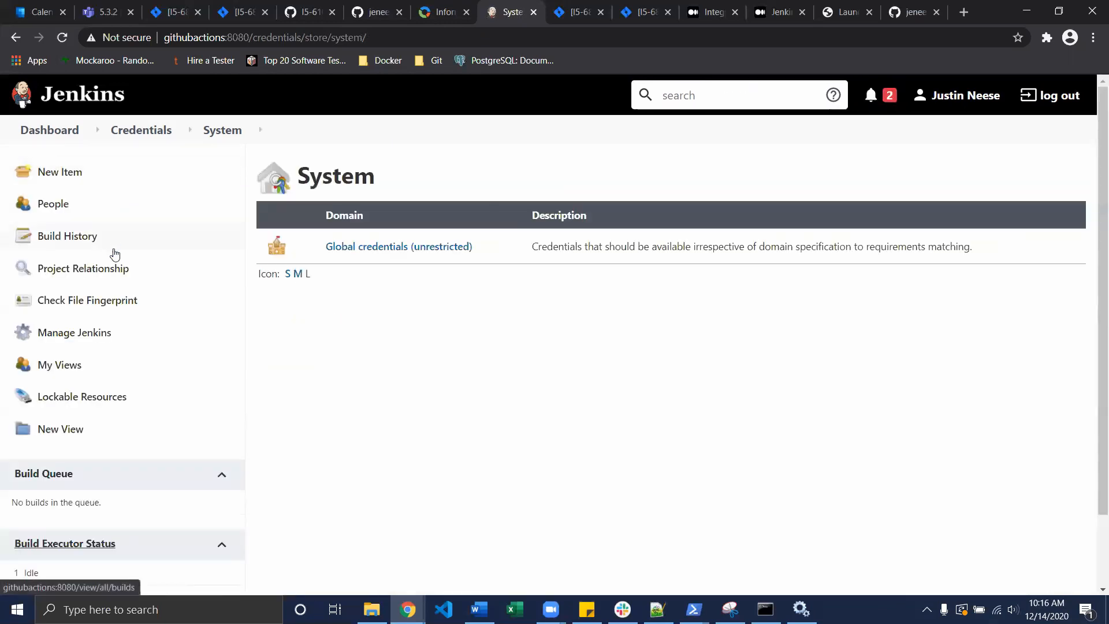
Return to Manage Jenkins by way of the Dashboard and look over its system and security options
{"action": "left_click", "coordinate": [72, 132]}
{"action": "left_click", "coordinate": [110, 333]}
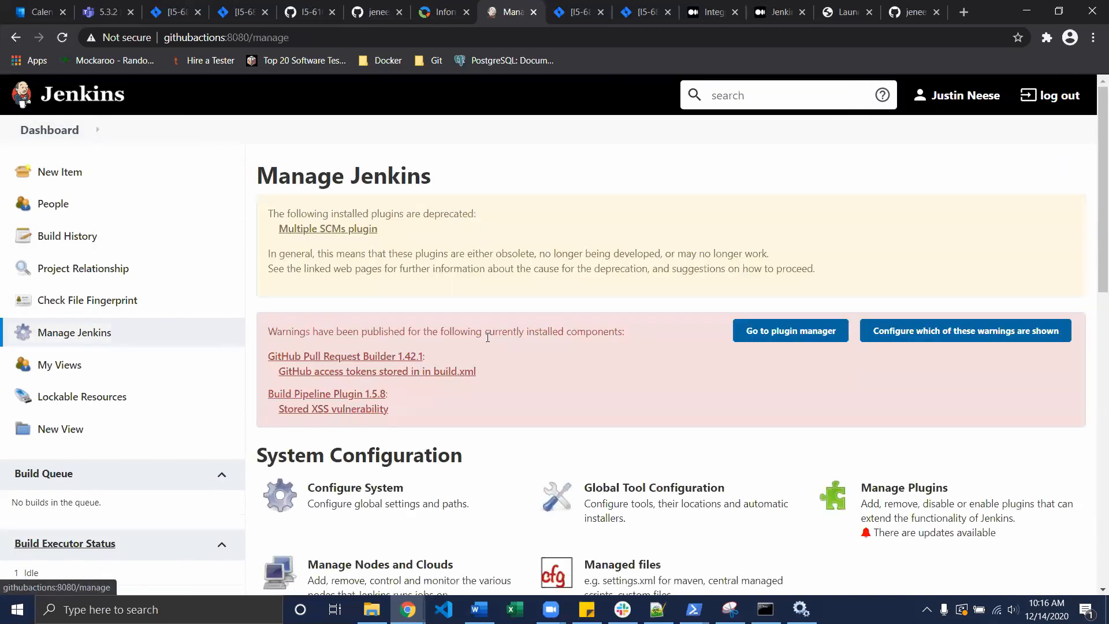
{"action": "scroll", "coordinate": [478, 318], "scroll_direction": "down", "scroll_amount": 7}
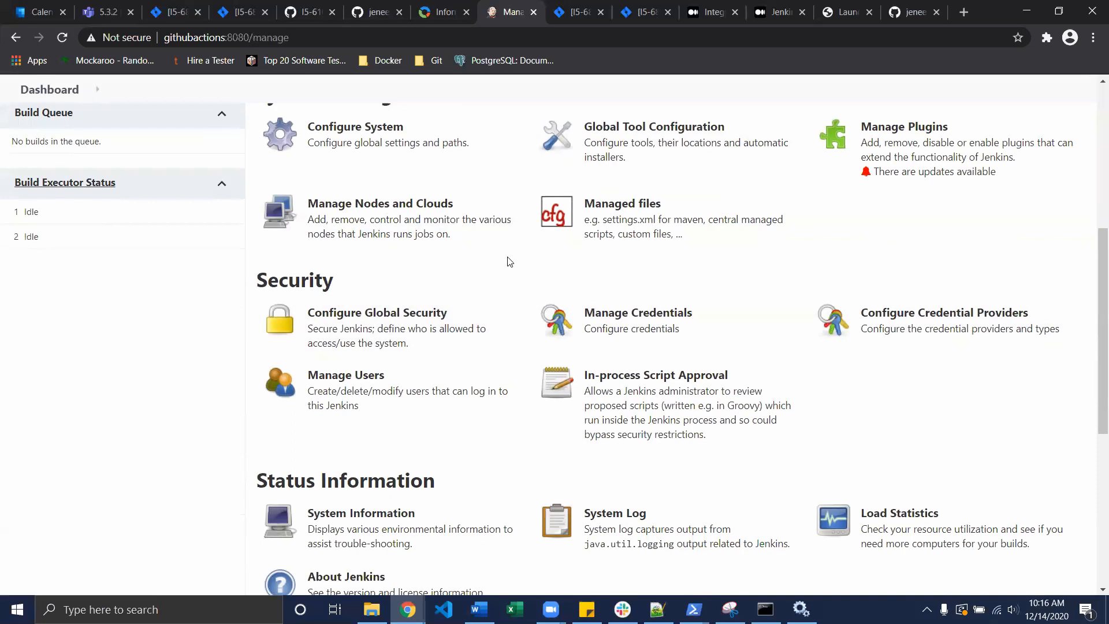
View the list of Jenkins users through Manage Users and return to Manage Jenkins
{"action": "scroll", "coordinate": [510, 262], "scroll_direction": "down", "scroll_amount": 2}
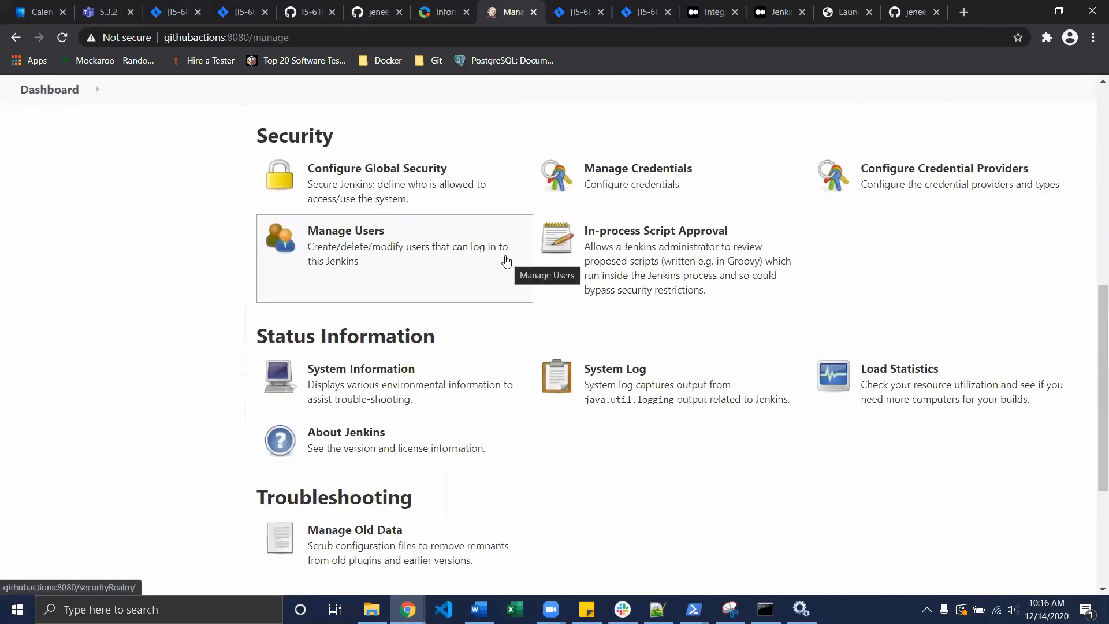
{"action": "scroll", "coordinate": [502, 261], "scroll_direction": "up", "scroll_amount": 2}
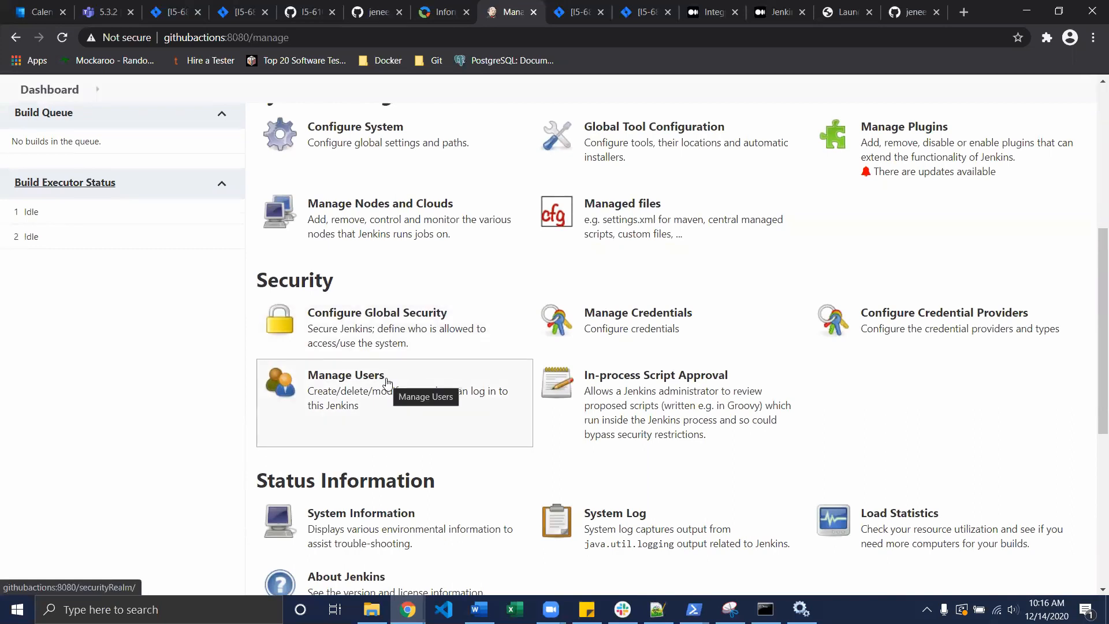
{"action": "scroll", "coordinate": [386, 383], "scroll_direction": "down", "scroll_amount": 1}
{"action": "left_click", "coordinate": [387, 344]}
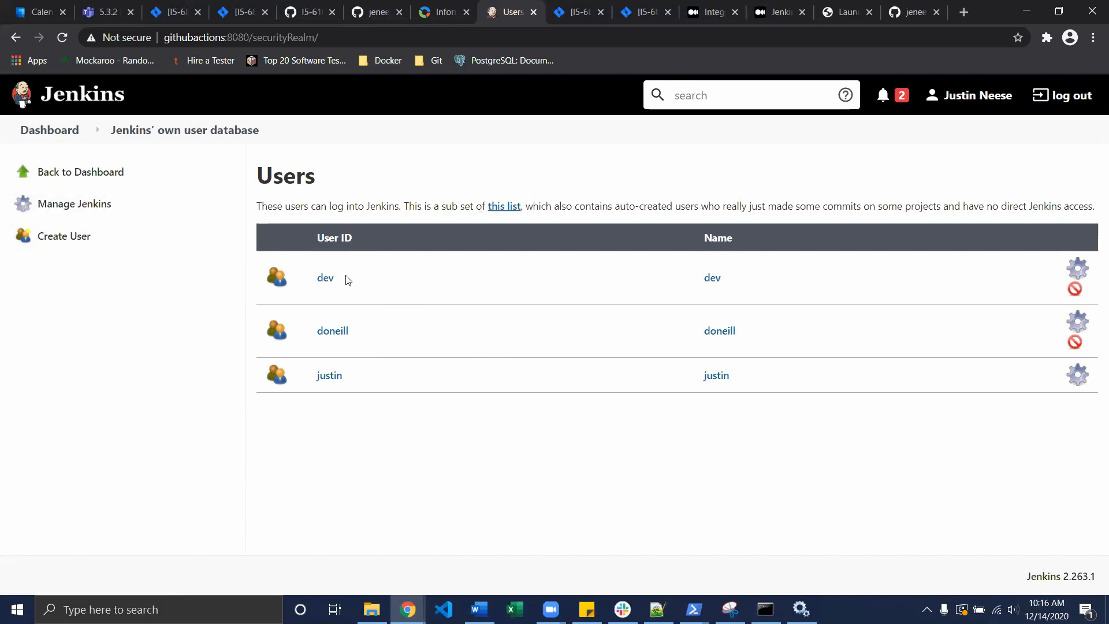
{"action": "key", "text": "alt+Left"}
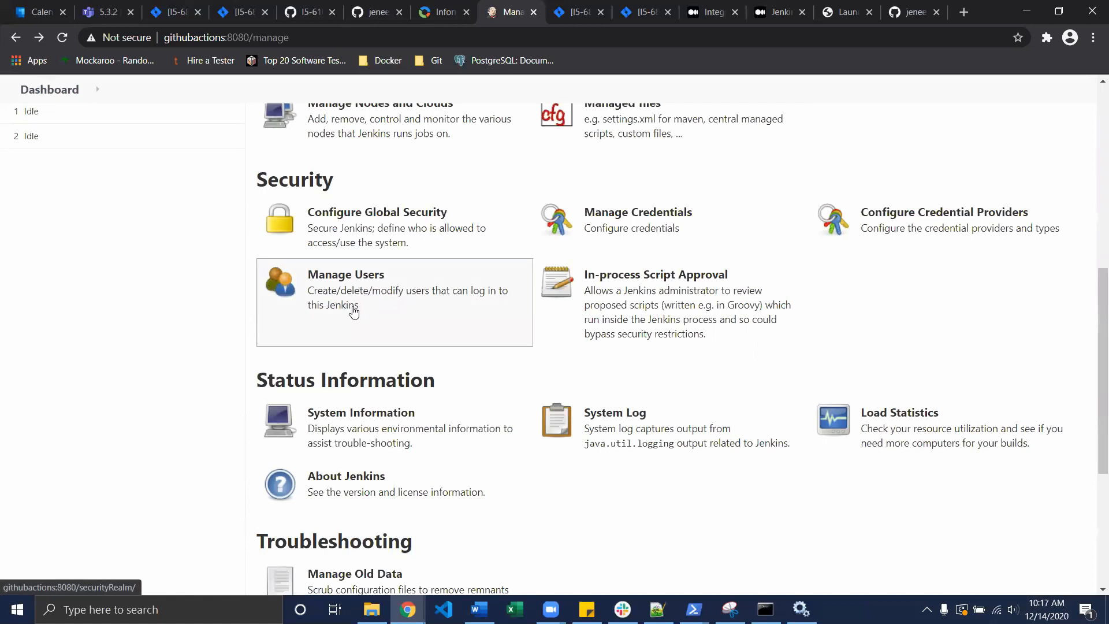
Open All Jenkins Logs from the System Log and read through the pull request update messages
{"action": "left_click", "coordinate": [638, 438]}
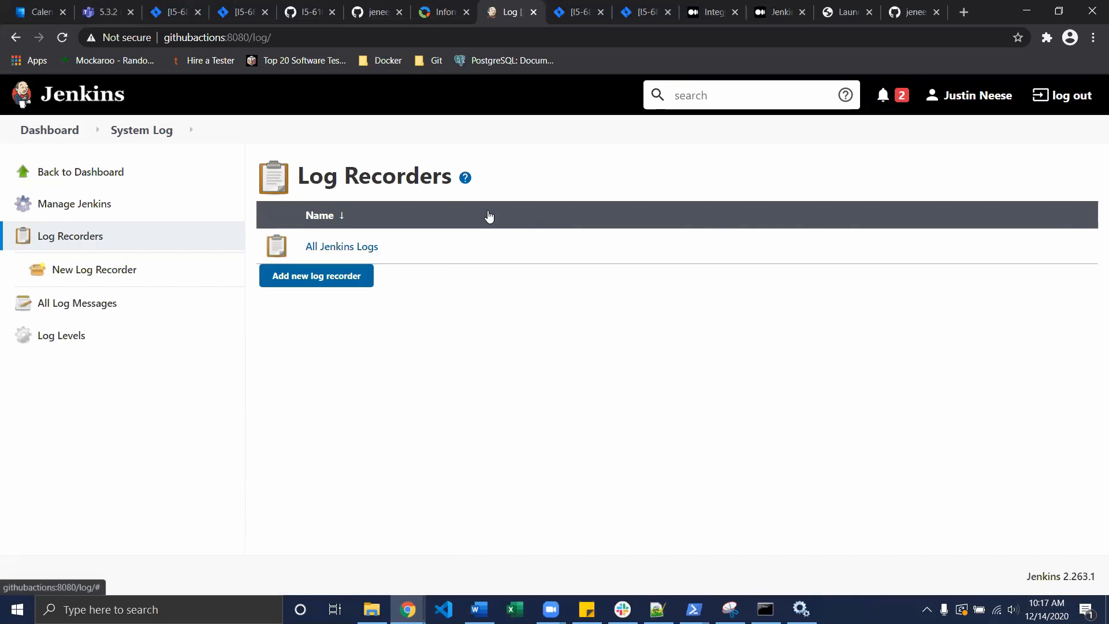
{"action": "left_click", "coordinate": [366, 247]}
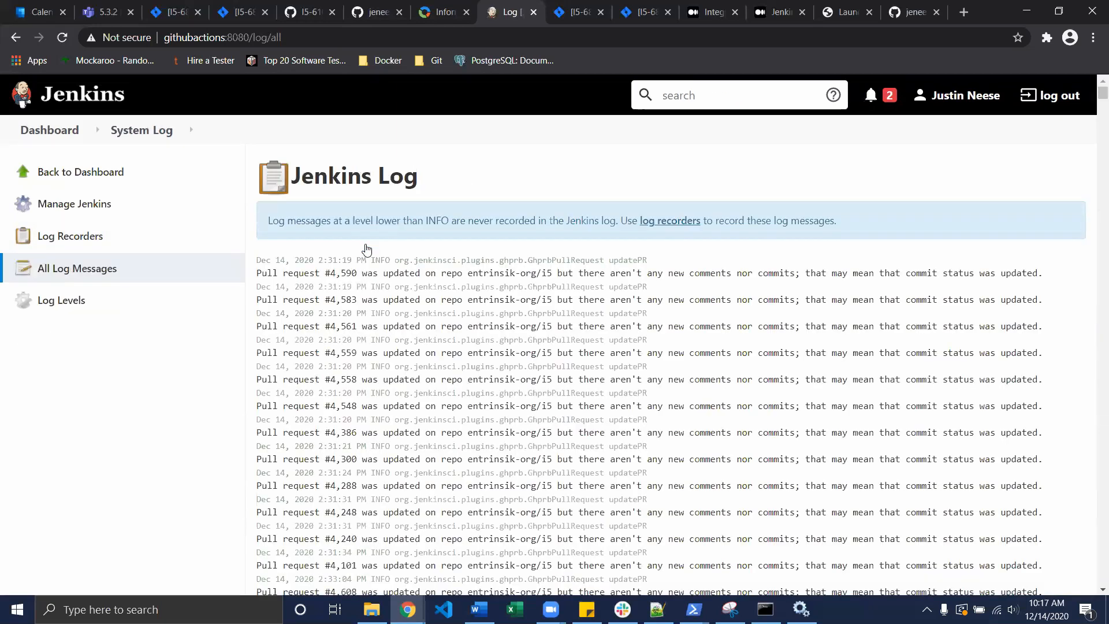
{"action": "scroll", "coordinate": [367, 250], "scroll_direction": "down", "scroll_amount": 2}
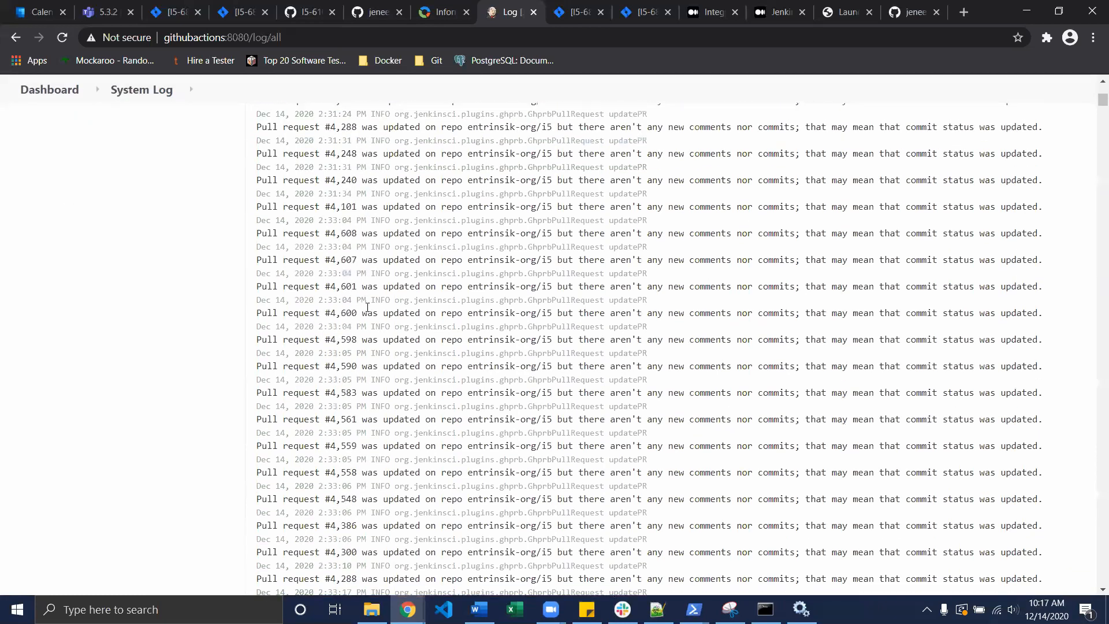
{"action": "scroll", "coordinate": [367, 308], "scroll_direction": "up", "scroll_amount": 2}
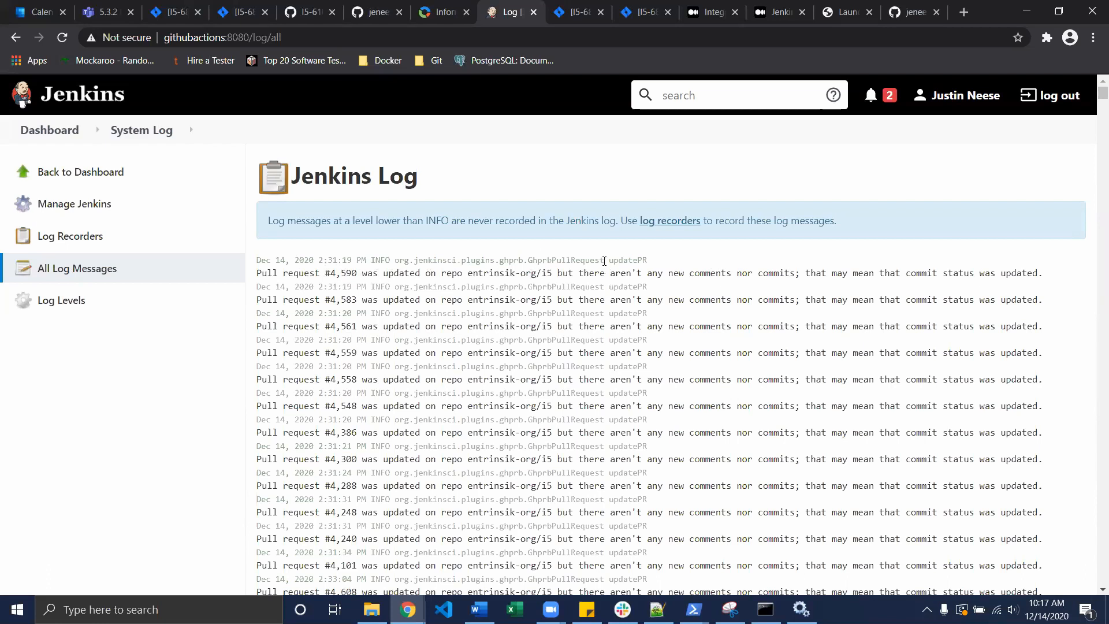
{"action": "scroll", "coordinate": [452, 336], "scroll_direction": "down", "scroll_amount": 15}
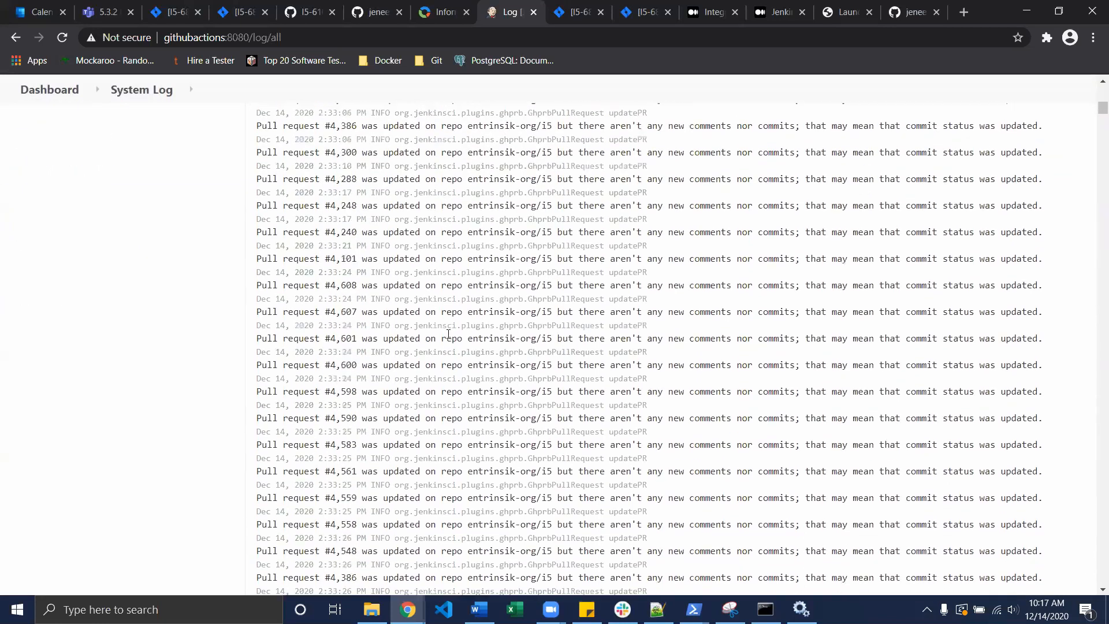
{"action": "scroll", "coordinate": [678, 251], "scroll_direction": "down", "scroll_amount": 5}
{"action": "left_click_drag", "start_coordinate": [1103, 164], "coordinate": [1092, 307]}
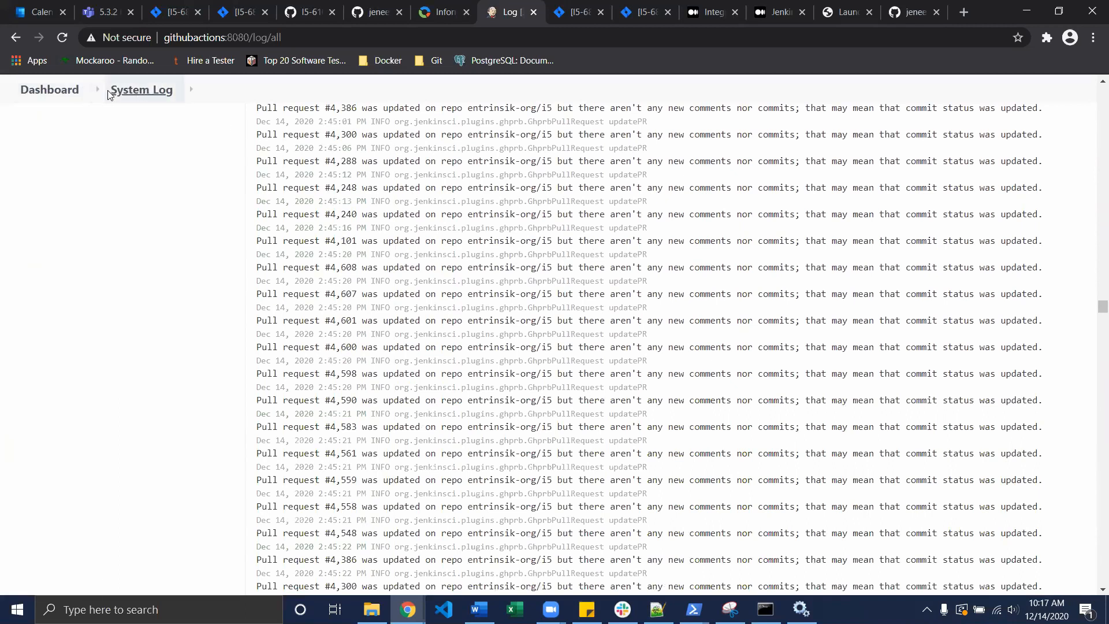
Return to Manage Jenkins and look over its Status Information, Troubleshooting, and Tools and Actions options
{"action": "left_click", "coordinate": [87, 93]}
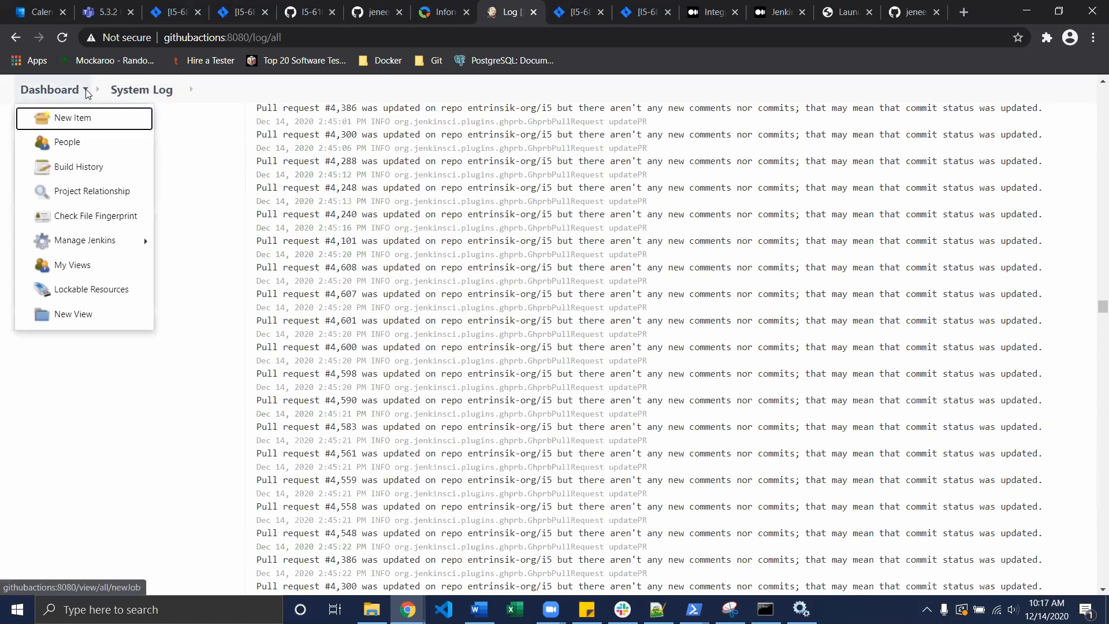
{"action": "left_click", "coordinate": [81, 240]}
{"action": "scroll", "coordinate": [514, 278], "scroll_direction": "down", "scroll_amount": 7}
{"action": "scroll", "coordinate": [515, 278], "scroll_direction": "down", "scroll_amount": 5}
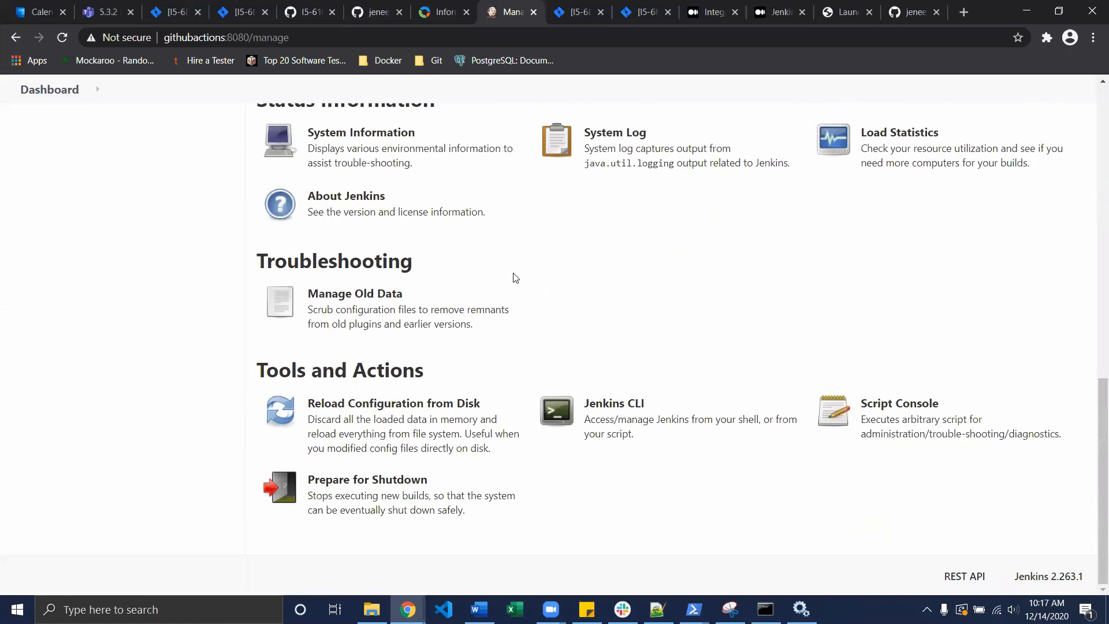
{"action": "scroll", "coordinate": [516, 278], "scroll_direction": "up", "scroll_amount": 12}
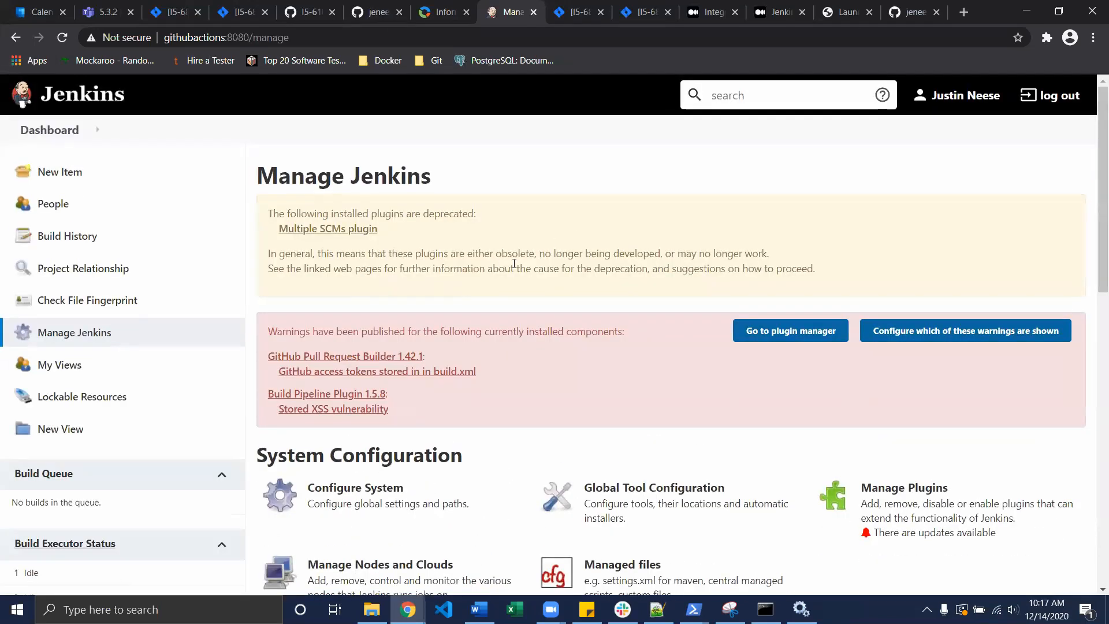
Create a Freestyle project named "Test Name" from the Dashboard, and leave its configuration page without saving
{"action": "left_click", "coordinate": [81, 109]}
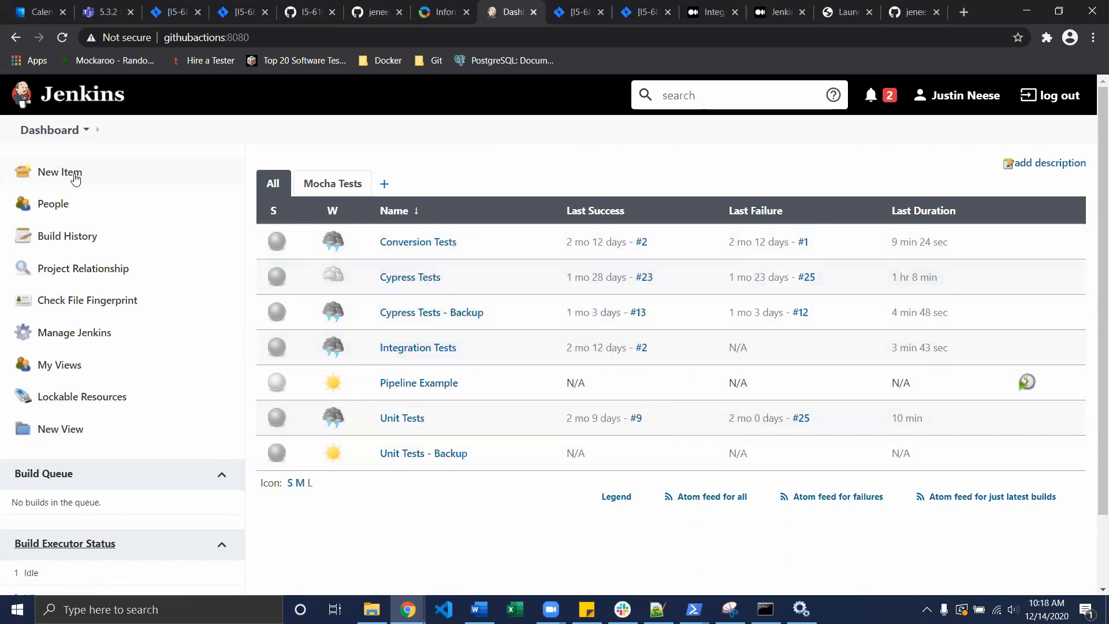
{"action": "left_click", "coordinate": [46, 180]}
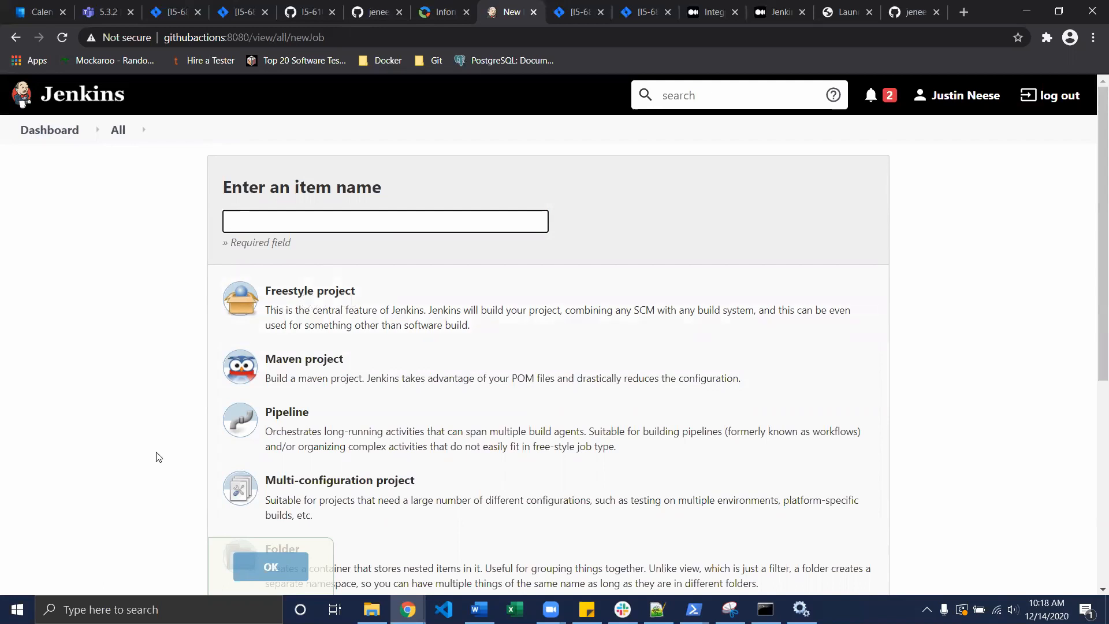
{"action": "left_click", "coordinate": [287, 226]}
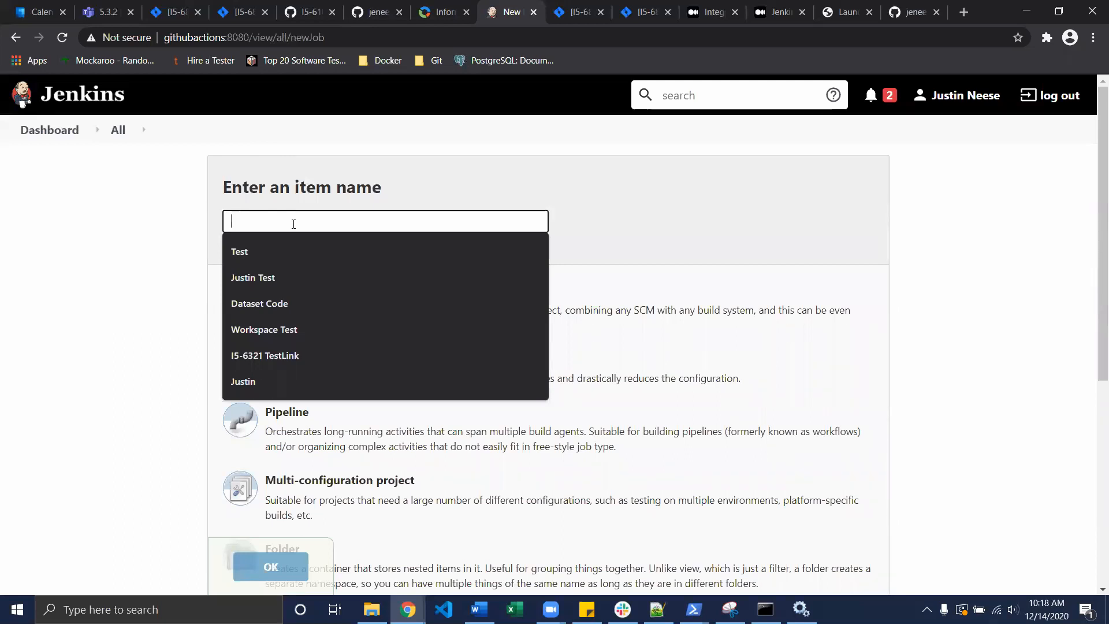
{"action": "type", "text": "Test Name"}
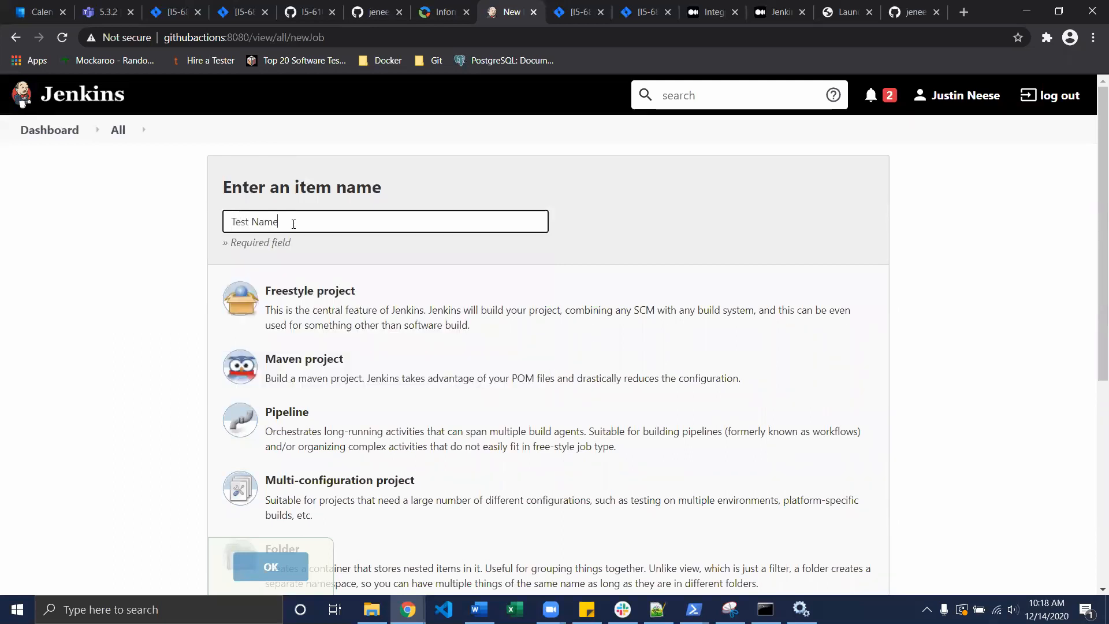
{"action": "left_click", "coordinate": [304, 312]}
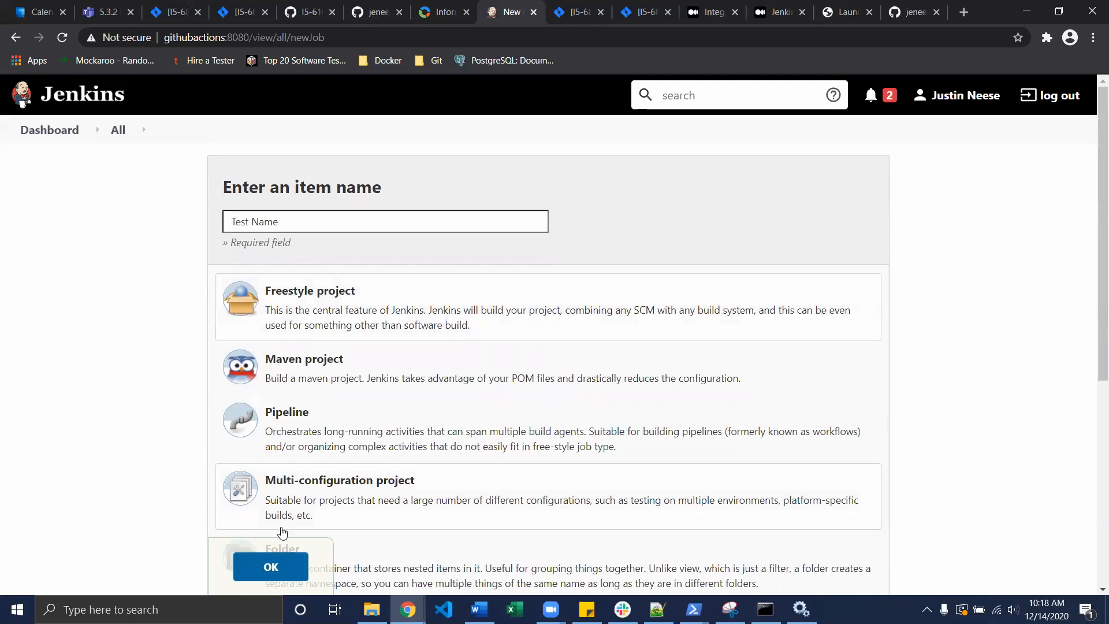
{"action": "left_click", "coordinate": [272, 568]}
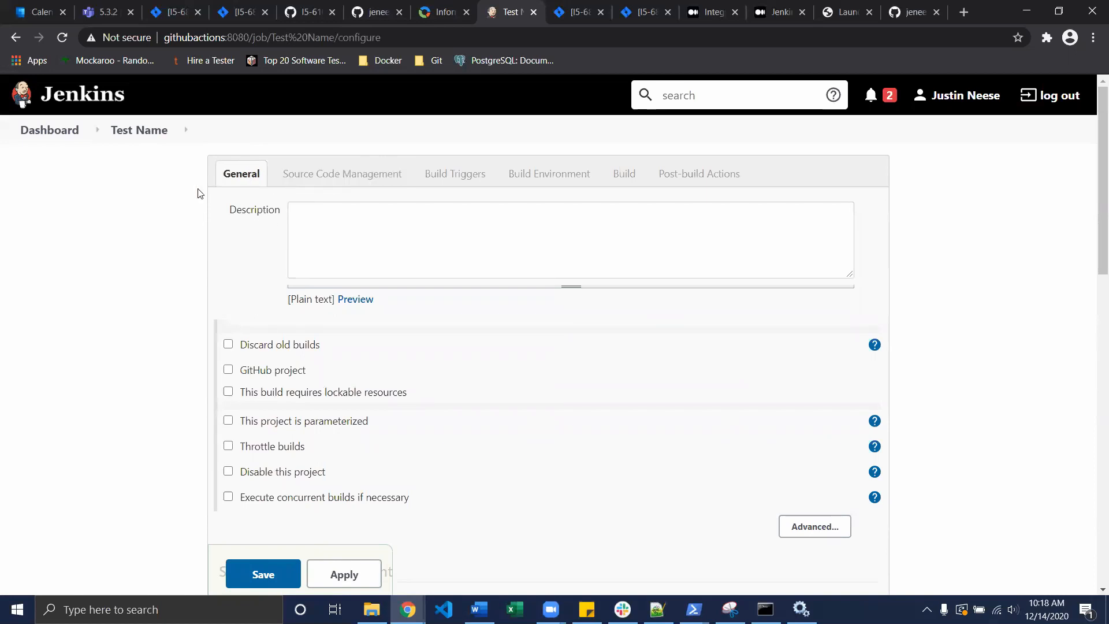
{"action": "left_click", "coordinate": [89, 102]}
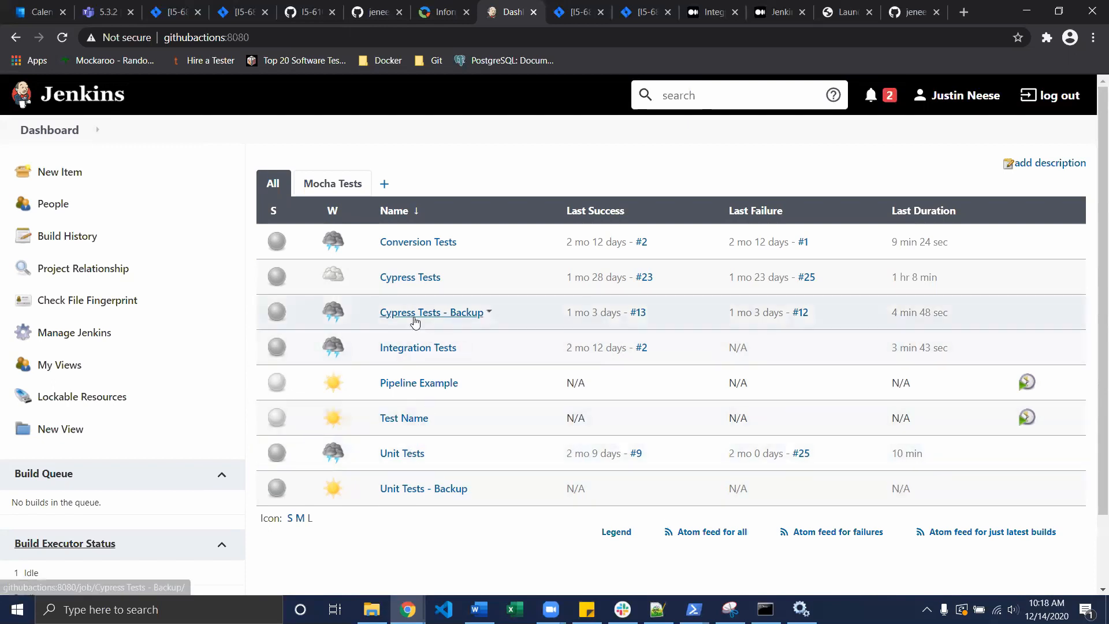
Open the Cypress Tests job's configuration and review its general settings, including the GitHub project URL
{"action": "left_click", "coordinate": [413, 281]}
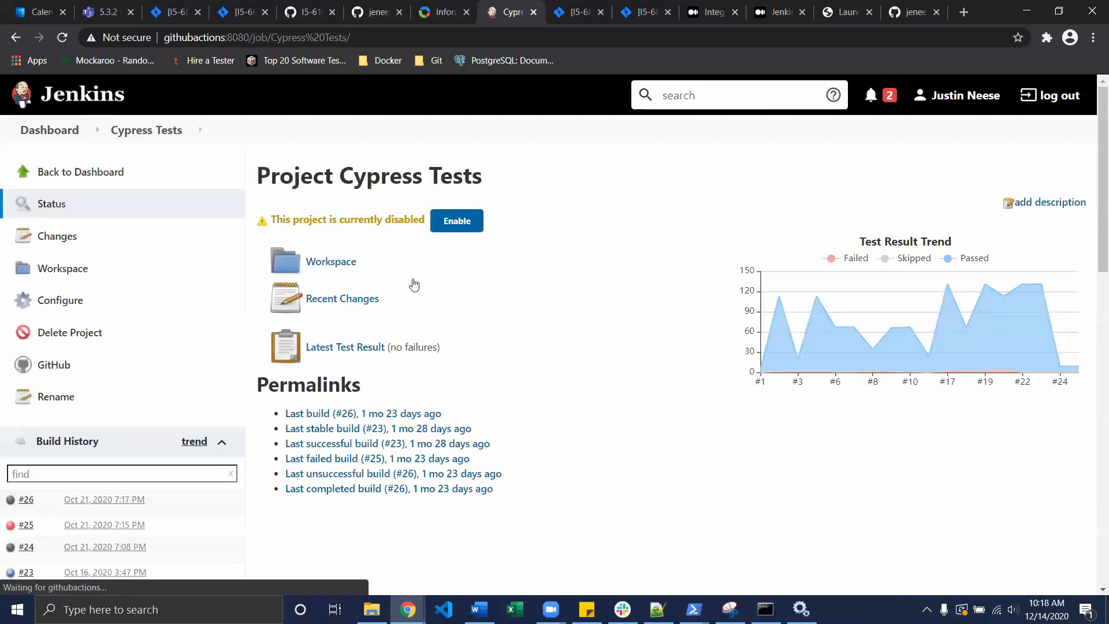
{"action": "left_click", "coordinate": [46, 299]}
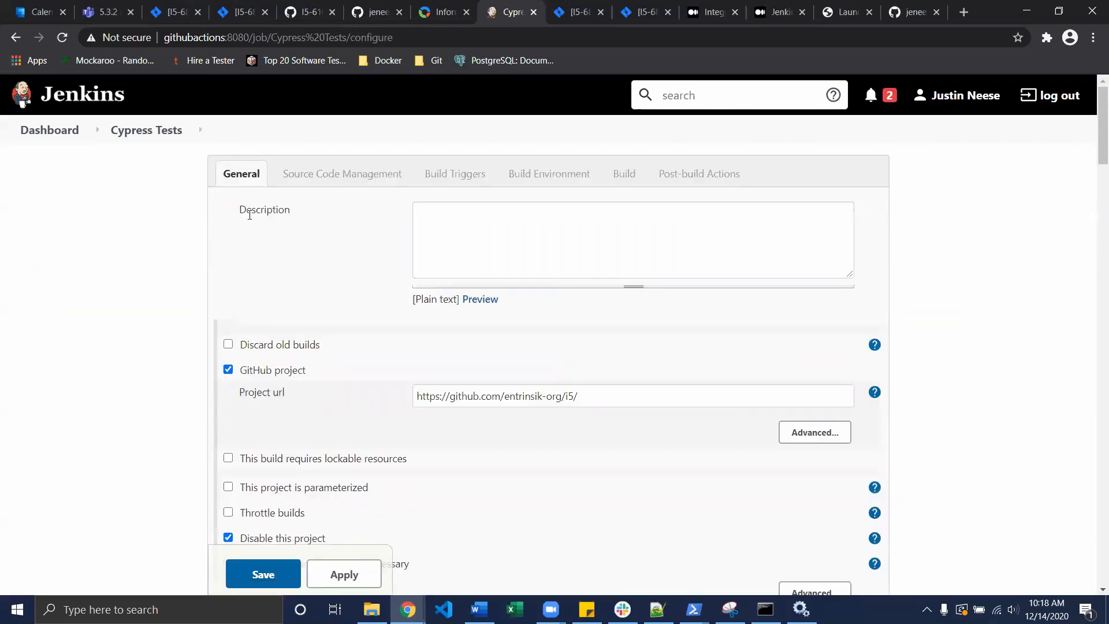
{"action": "scroll", "coordinate": [194, 258], "scroll_direction": "down", "scroll_amount": 1}
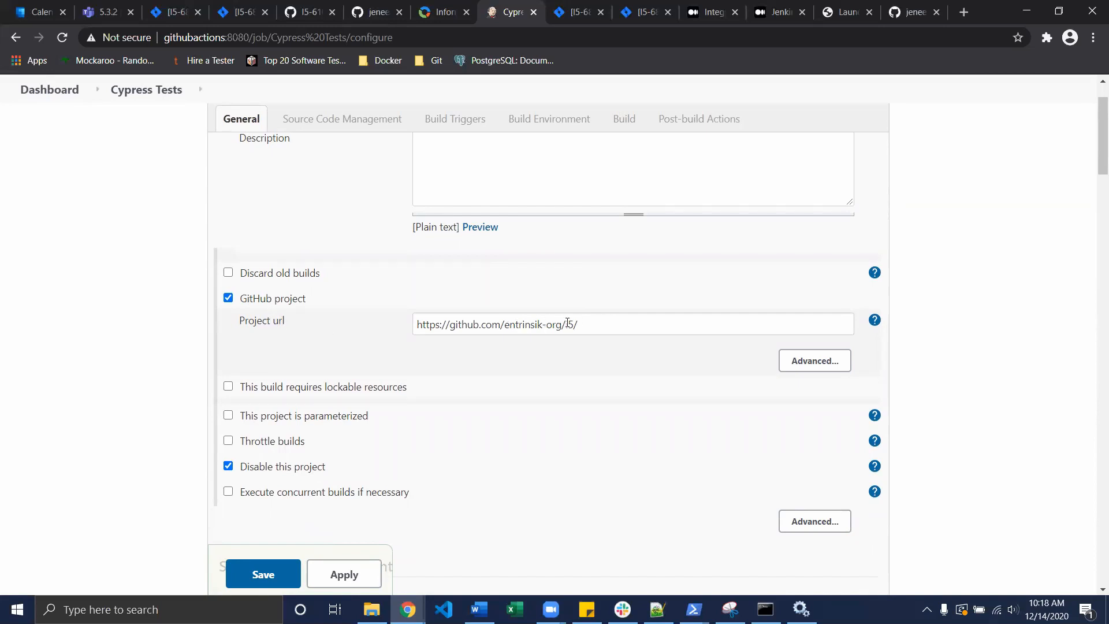
{"action": "scroll", "coordinate": [536, 313], "scroll_direction": "down", "scroll_amount": 4}
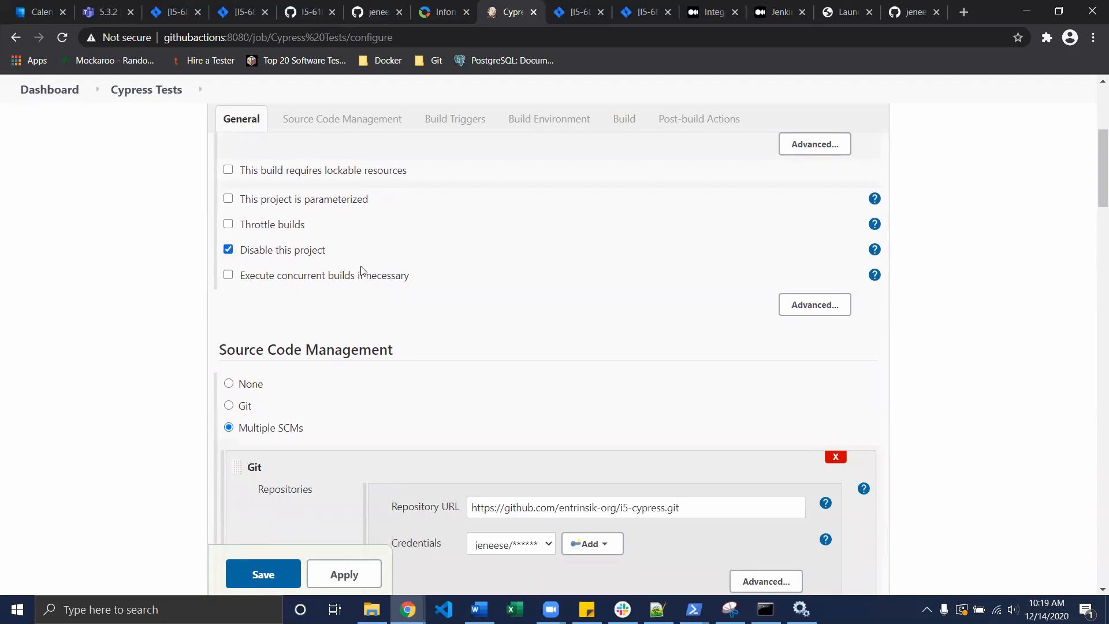
Examine the job's Multiple SCMs setup, comparing the repository, credentials and branch settings of its two Git entries
{"action": "scroll", "coordinate": [335, 272], "scroll_direction": "down", "scroll_amount": 3}
{"action": "scroll", "coordinate": [335, 272], "scroll_direction": "up", "scroll_amount": 1}
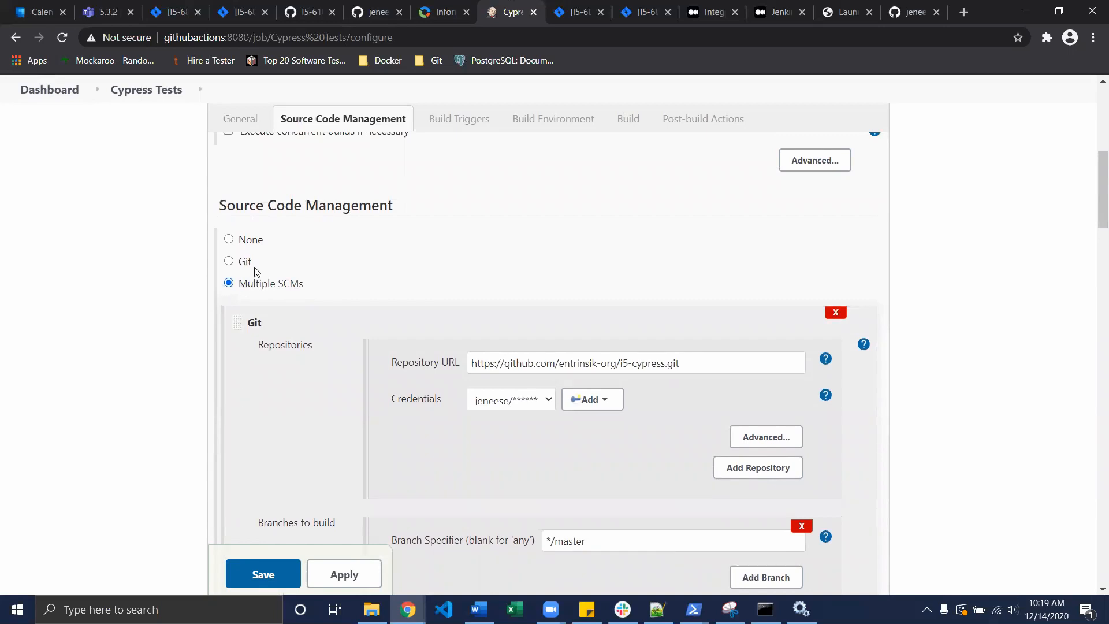
{"action": "scroll", "coordinate": [188, 278], "scroll_direction": "down", "scroll_amount": 4}
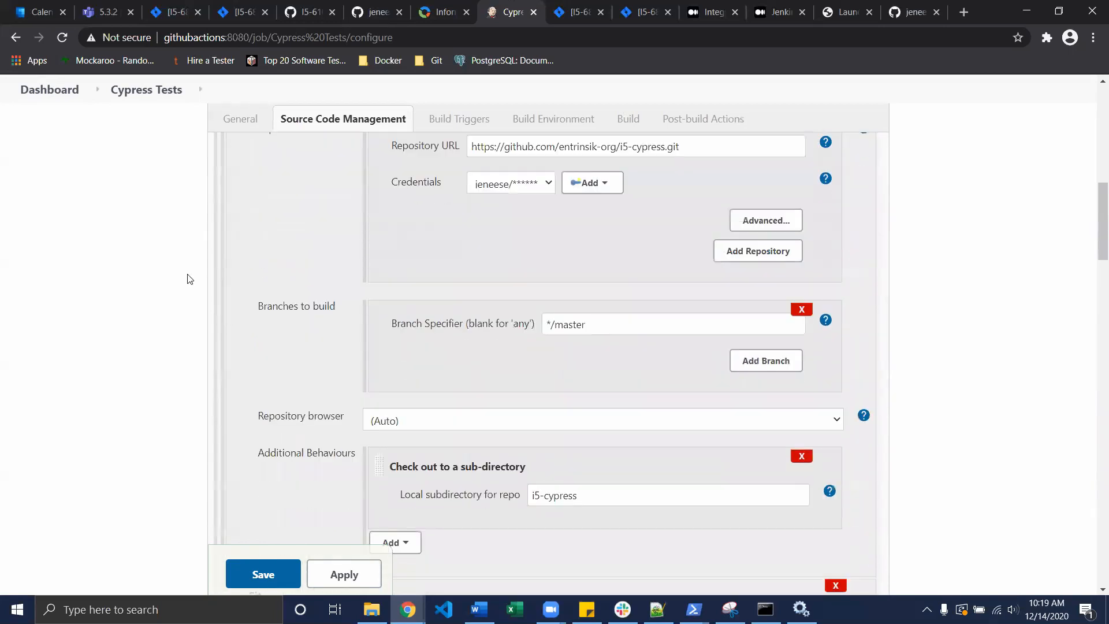
{"action": "scroll", "coordinate": [192, 277], "scroll_direction": "up", "scroll_amount": 1}
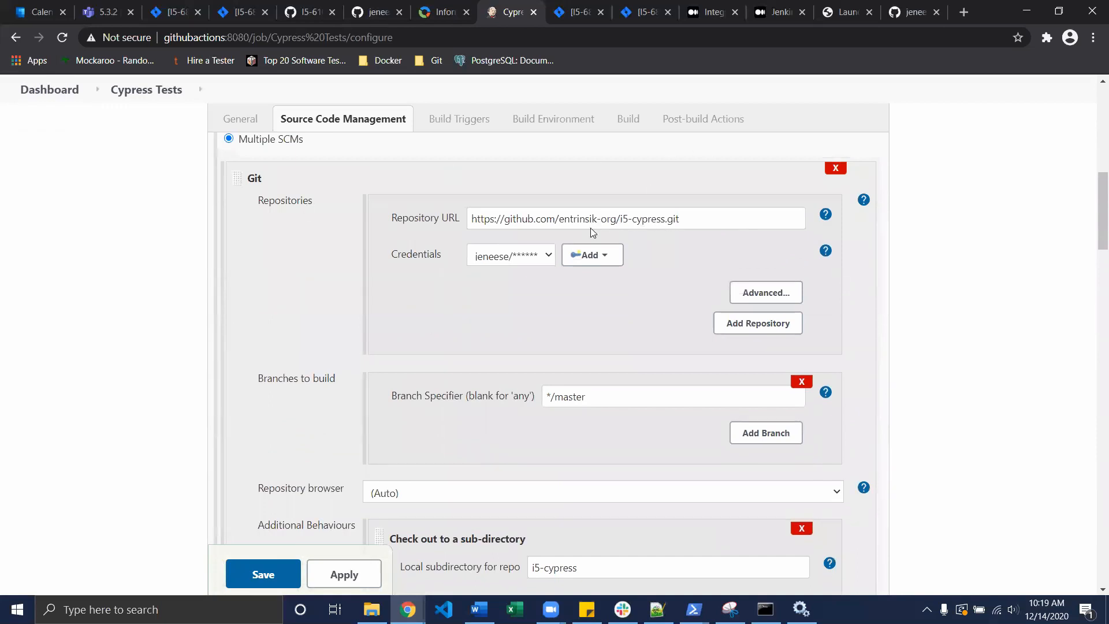
{"action": "scroll", "coordinate": [580, 233], "scroll_direction": "down", "scroll_amount": 3}
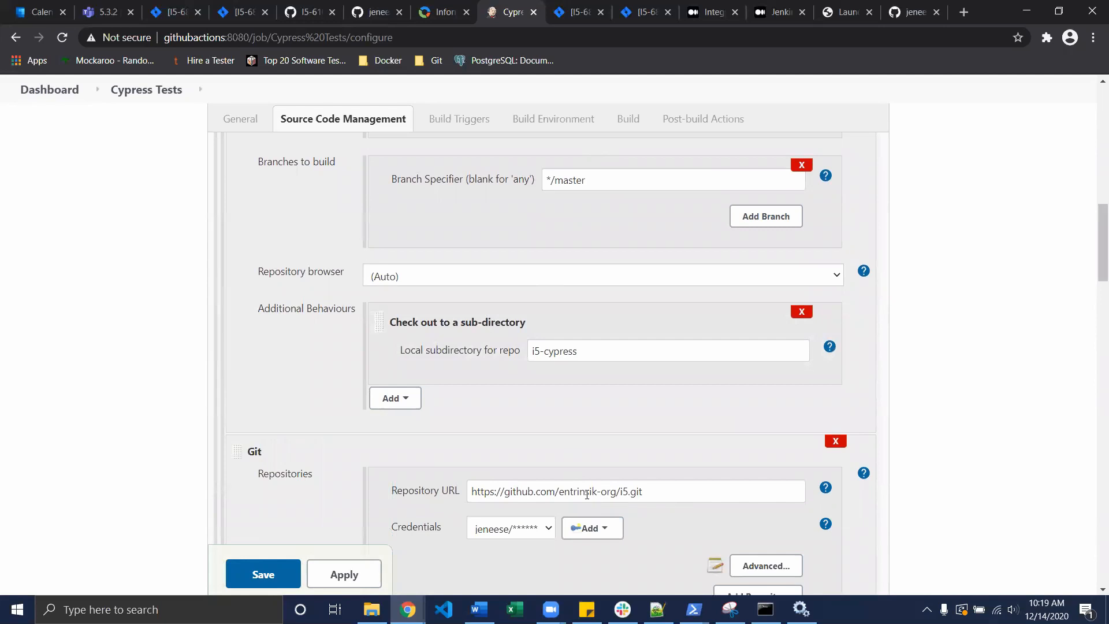
{"action": "scroll", "coordinate": [587, 494], "scroll_direction": "down", "scroll_amount": 4}
{"action": "scroll", "coordinate": [587, 494], "scroll_direction": "up", "scroll_amount": 6}
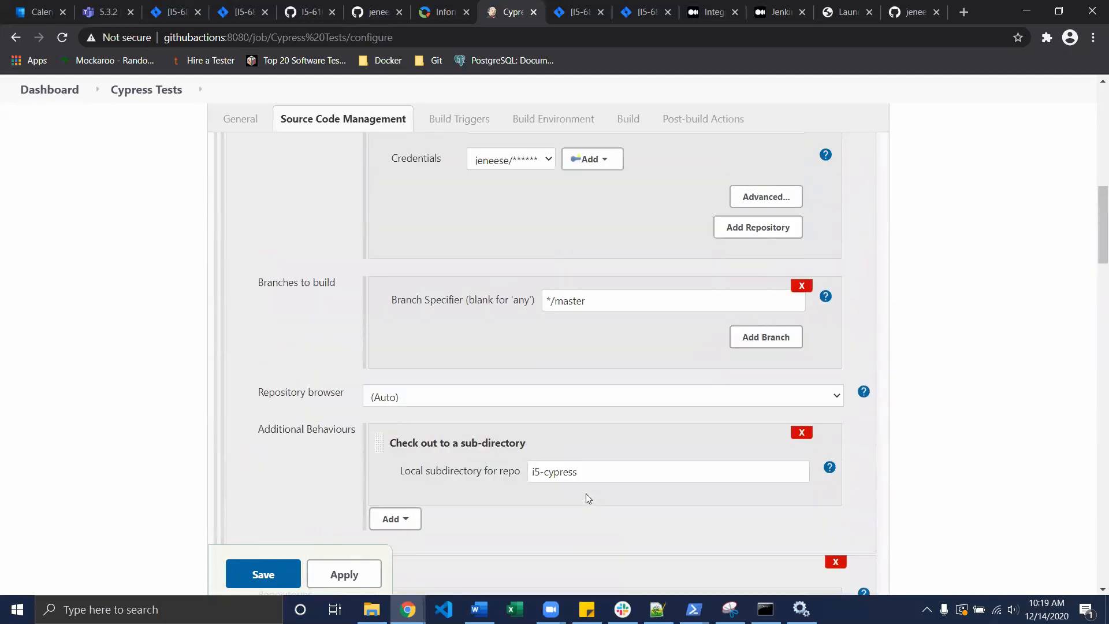
{"action": "scroll", "coordinate": [586, 495], "scroll_direction": "up", "scroll_amount": 2}
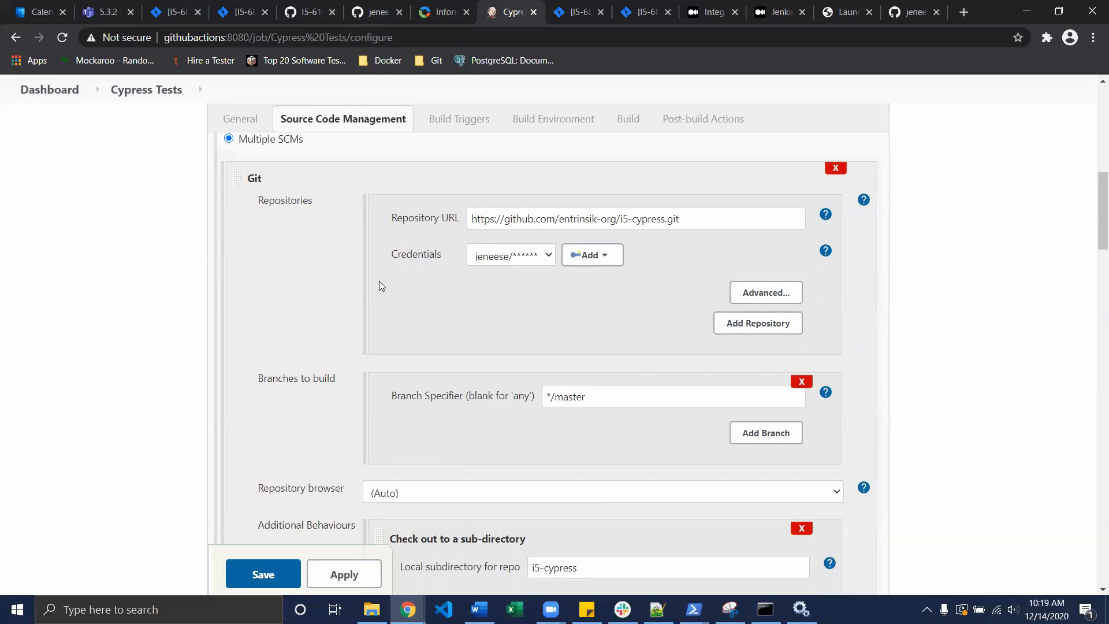
{"action": "scroll", "coordinate": [375, 282], "scroll_direction": "down", "scroll_amount": 4}
{"action": "scroll", "coordinate": [376, 283], "scroll_direction": "up", "scroll_amount": 5}
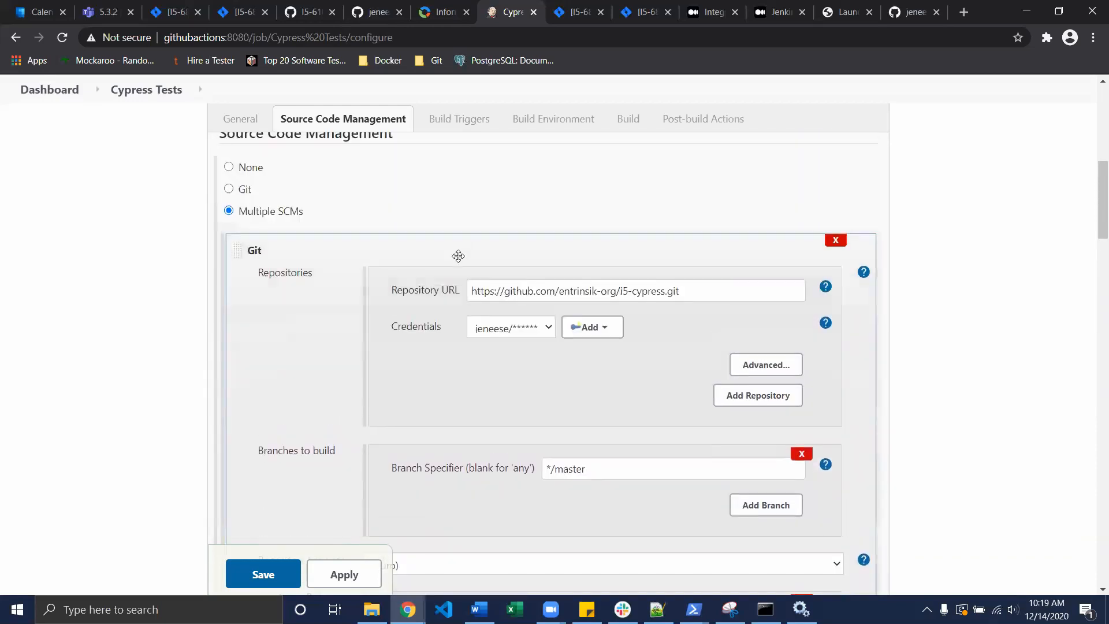
{"action": "scroll", "coordinate": [456, 381], "scroll_direction": "down", "scroll_amount": 2}
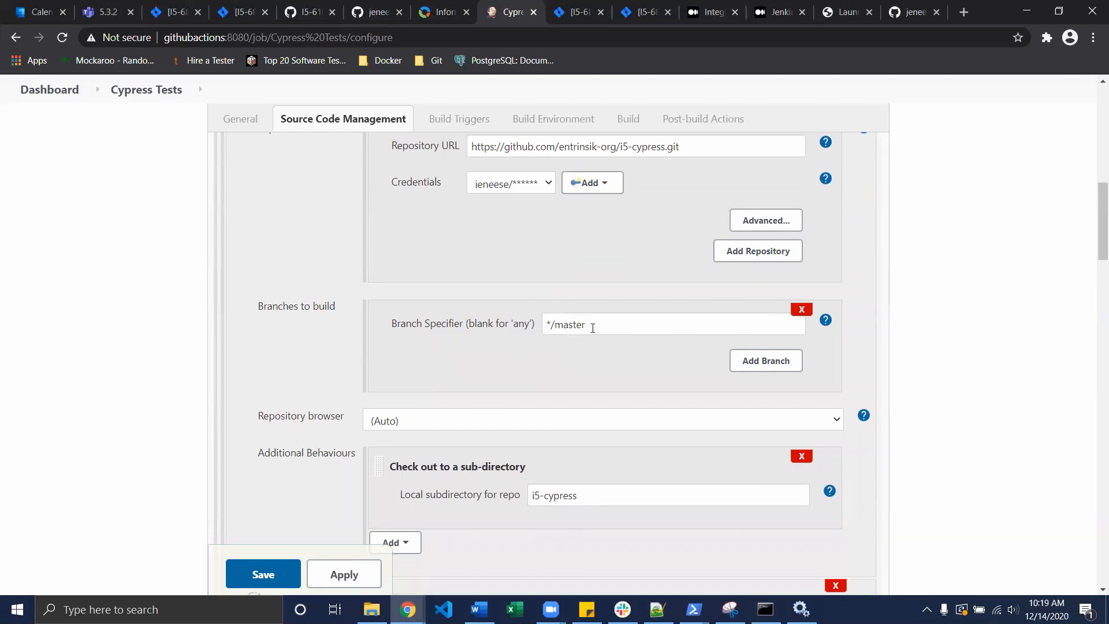
{"action": "scroll", "coordinate": [572, 325], "scroll_direction": "down", "scroll_amount": 4}
{"action": "scroll", "coordinate": [554, 327], "scroll_direction": "up", "scroll_amount": 6}
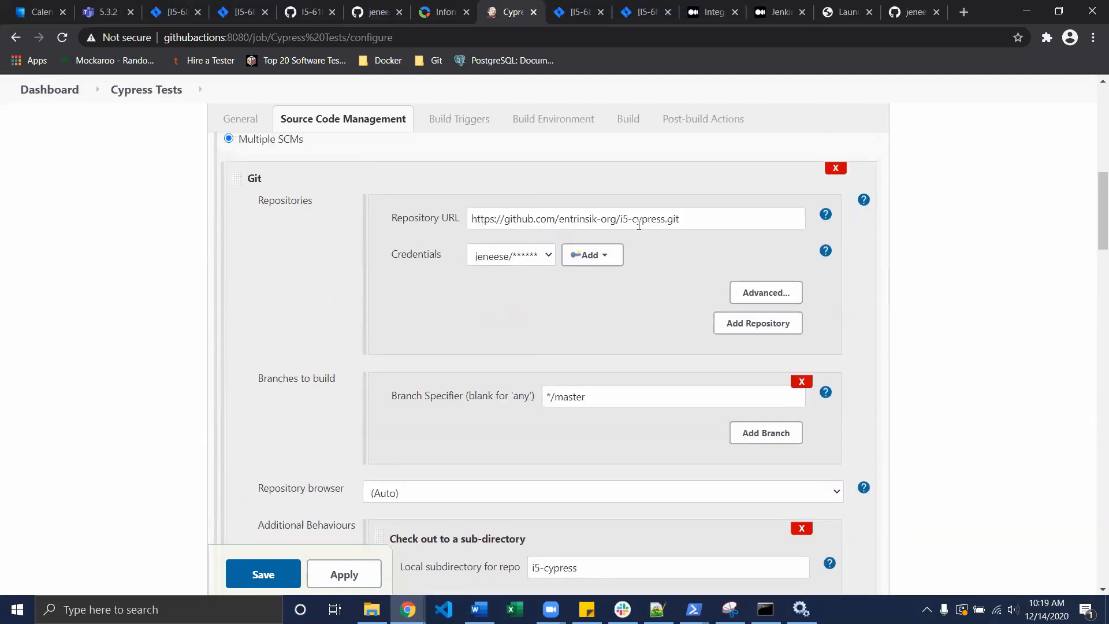
Check the i5-cypress sub-directory checkout and the URL and branch specifier of the second Git repository, i5.git
{"action": "scroll", "coordinate": [468, 309], "scroll_direction": "down", "scroll_amount": 5}
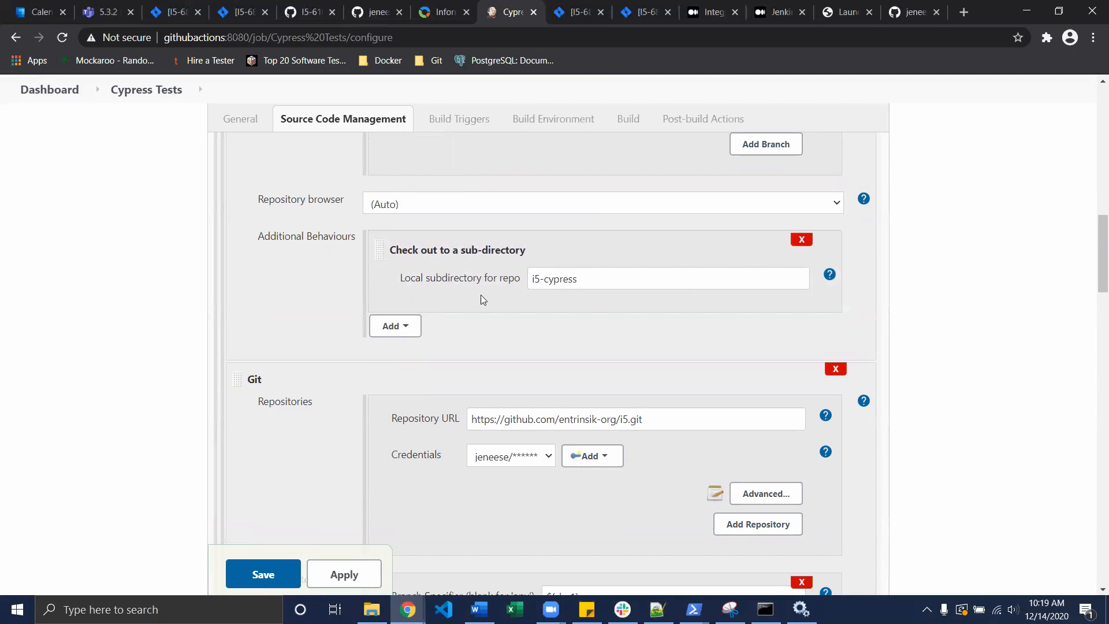
{"action": "scroll", "coordinate": [481, 293], "scroll_direction": "down", "scroll_amount": 3}
{"action": "scroll", "coordinate": [393, 266], "scroll_direction": "up", "scroll_amount": 1}
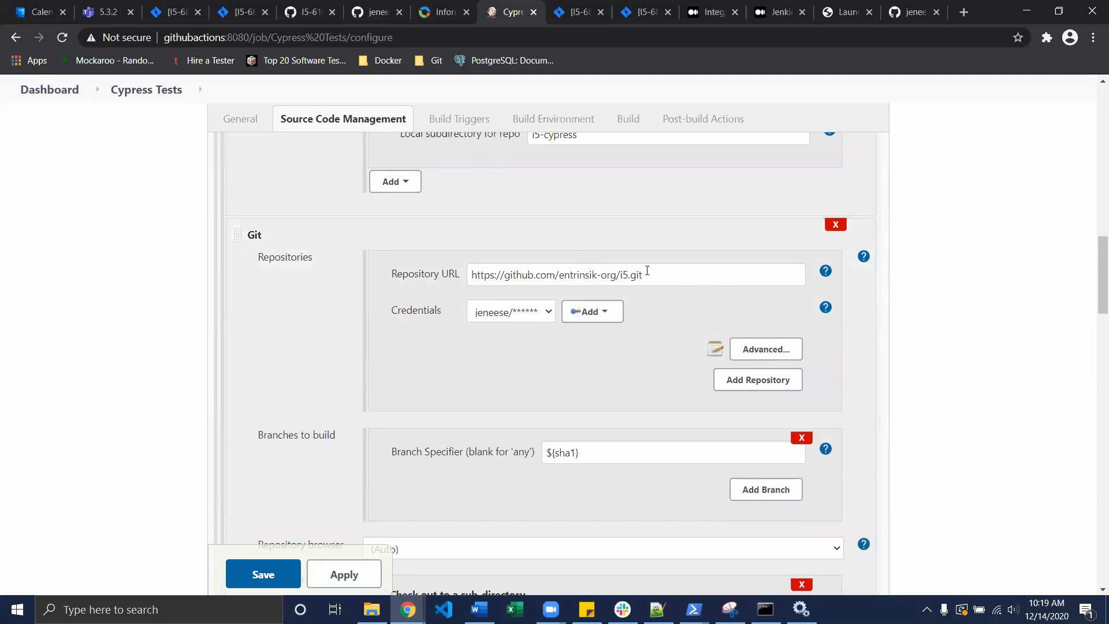
Expand the advanced settings of the i5.git repository and bring up the Medium article on integrating Jenkins builds into GitHub pull requests
{"action": "scroll", "coordinate": [514, 282], "scroll_direction": "down", "scroll_amount": 2}
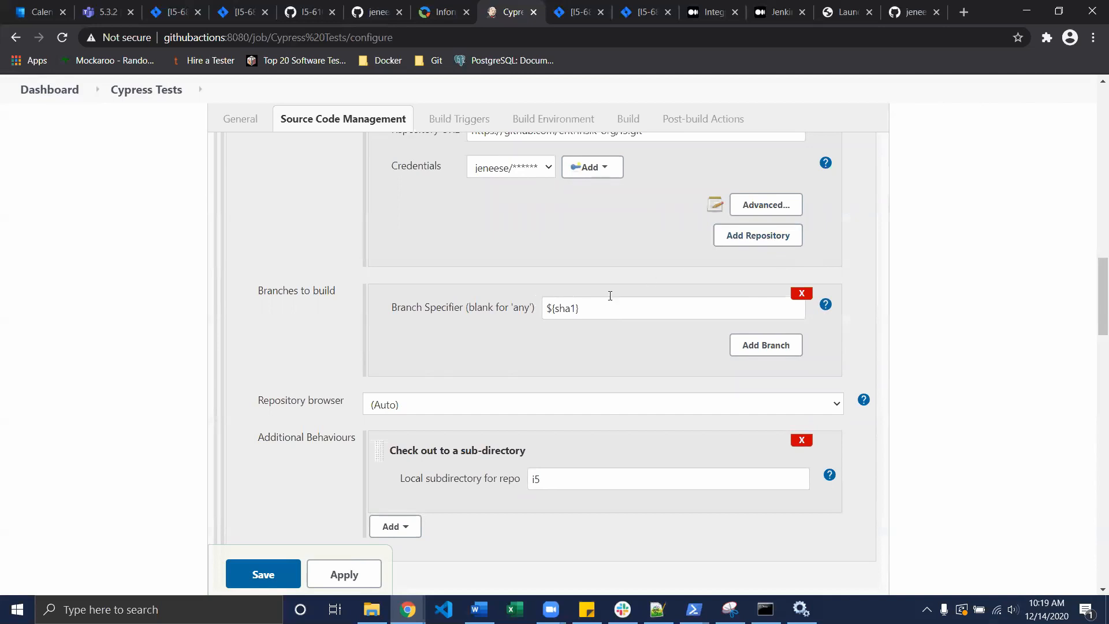
{"action": "left_click", "coordinate": [764, 210]}
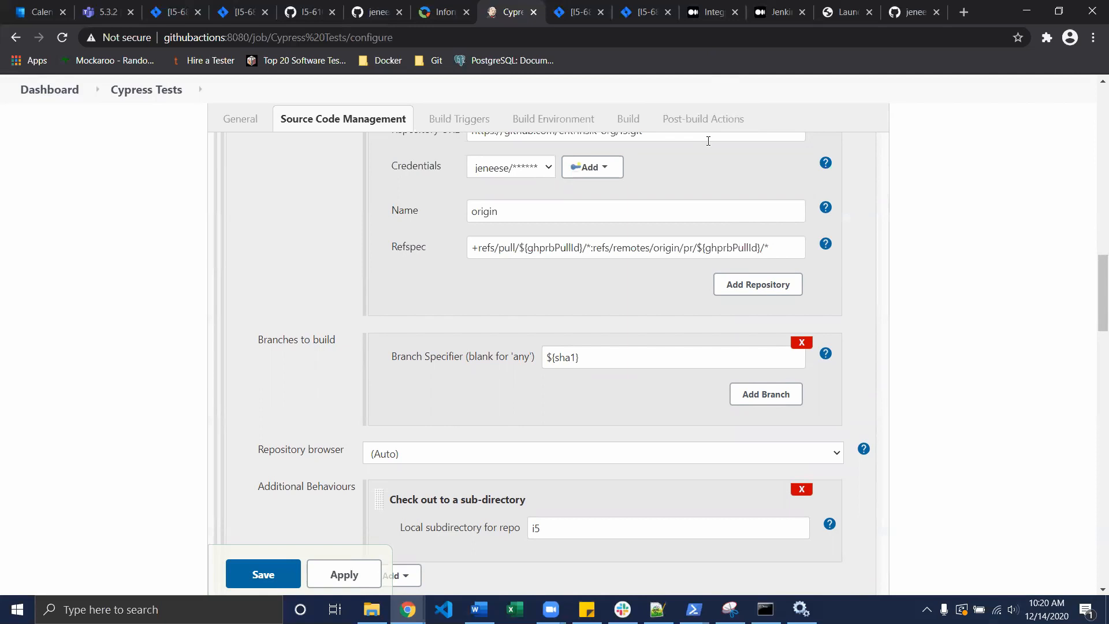
{"action": "left_click", "coordinate": [711, 12]}
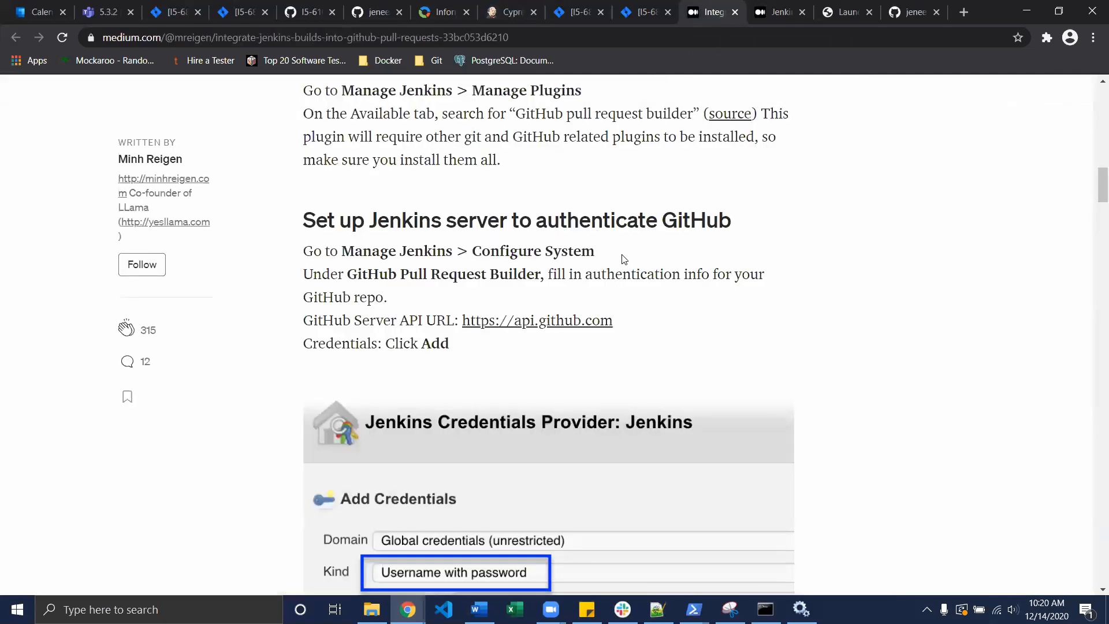
{"action": "left_click", "coordinate": [780, 12]}
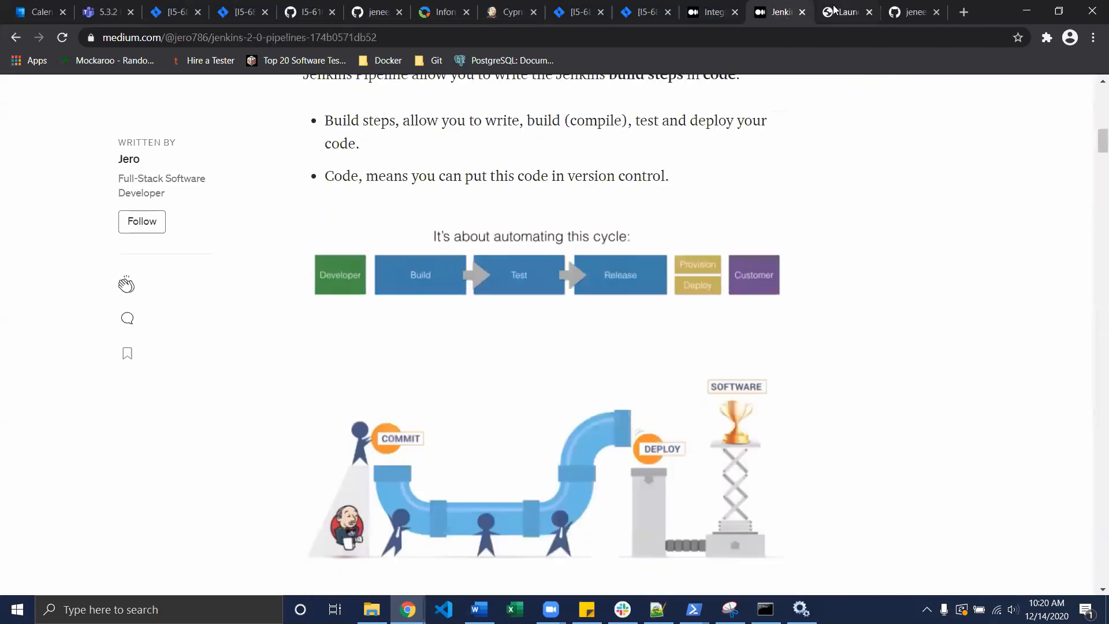
{"action": "left_click", "coordinate": [913, 12]}
{"action": "left_click", "coordinate": [715, 13]}
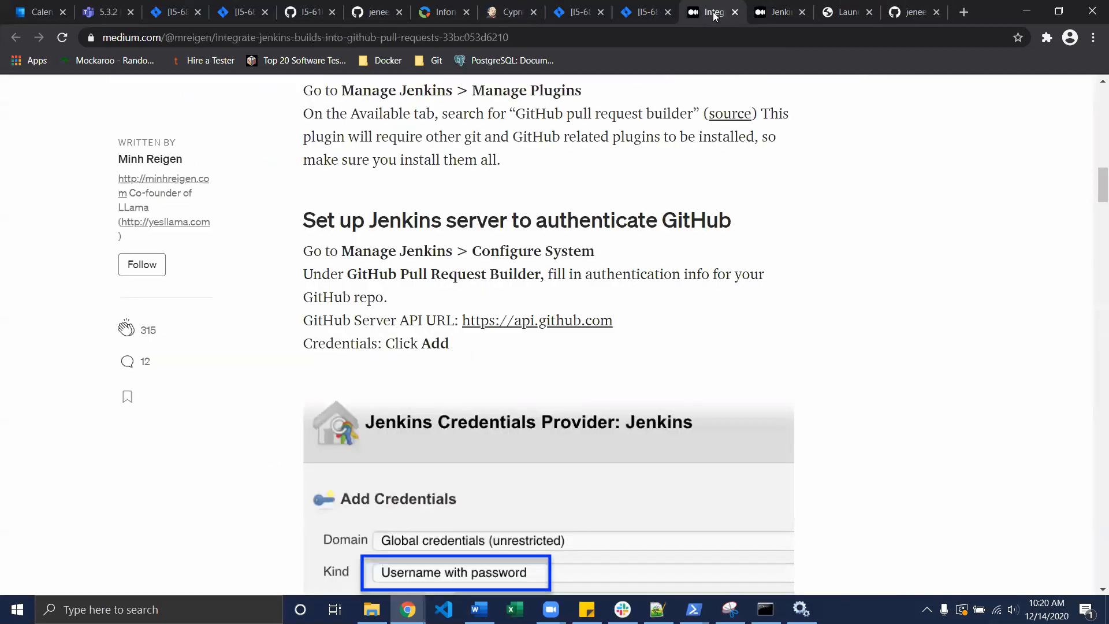
Read the article's Source Code Management section on the repository name, the refspec for building pull requests, and the branch specifier
{"action": "scroll", "coordinate": [513, 241], "scroll_direction": "up", "scroll_amount": 15}
{"action": "scroll", "coordinate": [520, 241], "scroll_direction": "down", "scroll_amount": 7}
{"action": "scroll", "coordinate": [522, 242], "scroll_direction": "down", "scroll_amount": 20}
{"action": "scroll", "coordinate": [517, 227], "scroll_direction": "down", "scroll_amount": 11}
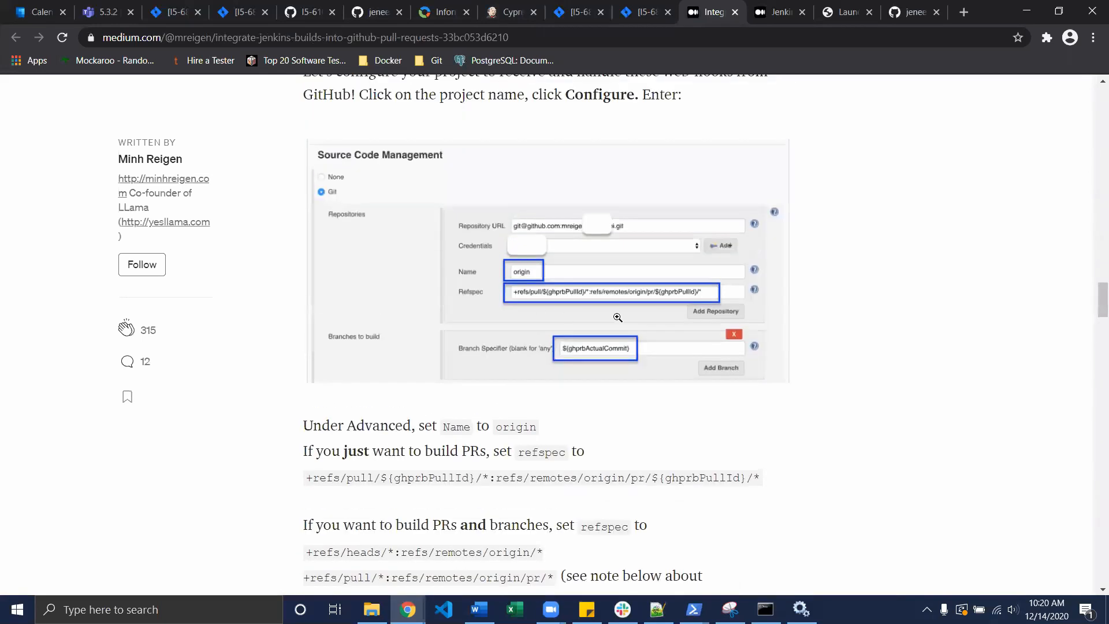
{"action": "scroll", "coordinate": [537, 322], "scroll_direction": "down", "scroll_amount": 3}
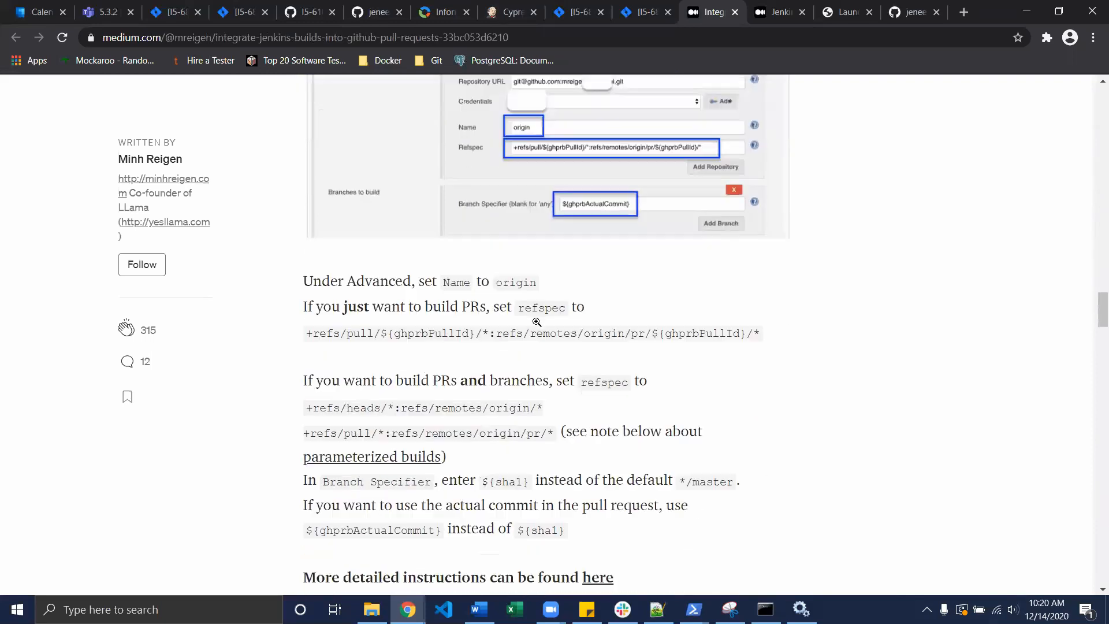
{"action": "scroll", "coordinate": [537, 321], "scroll_direction": "up", "scroll_amount": 1}
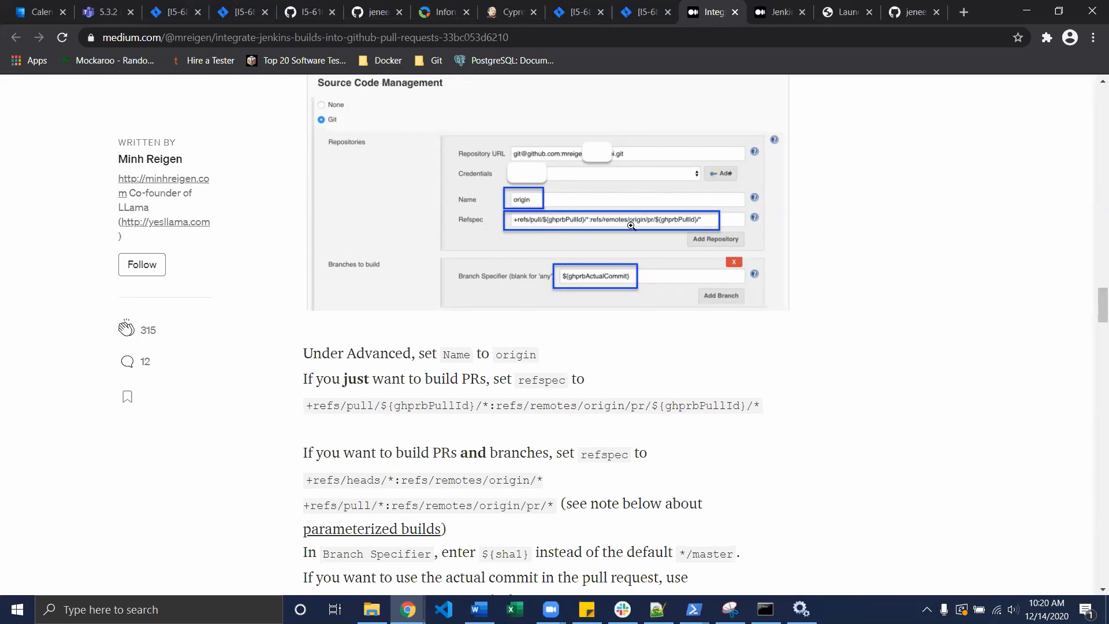
{"action": "scroll", "coordinate": [509, 255], "scroll_direction": "down", "scroll_amount": 3}
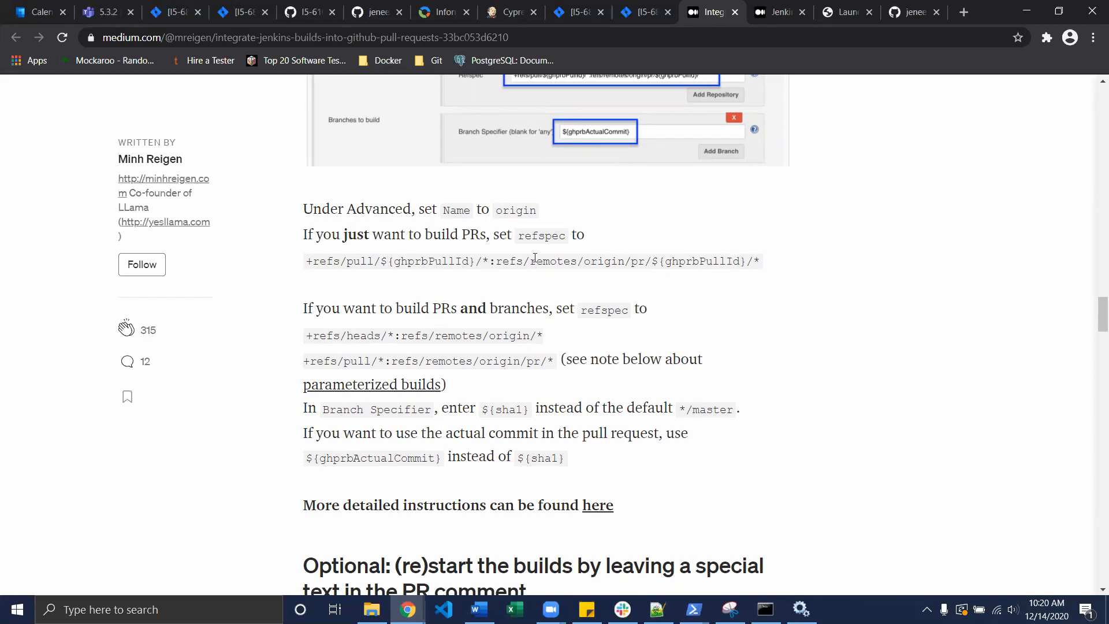
{"action": "scroll", "coordinate": [373, 347], "scroll_direction": "down", "scroll_amount": 2}
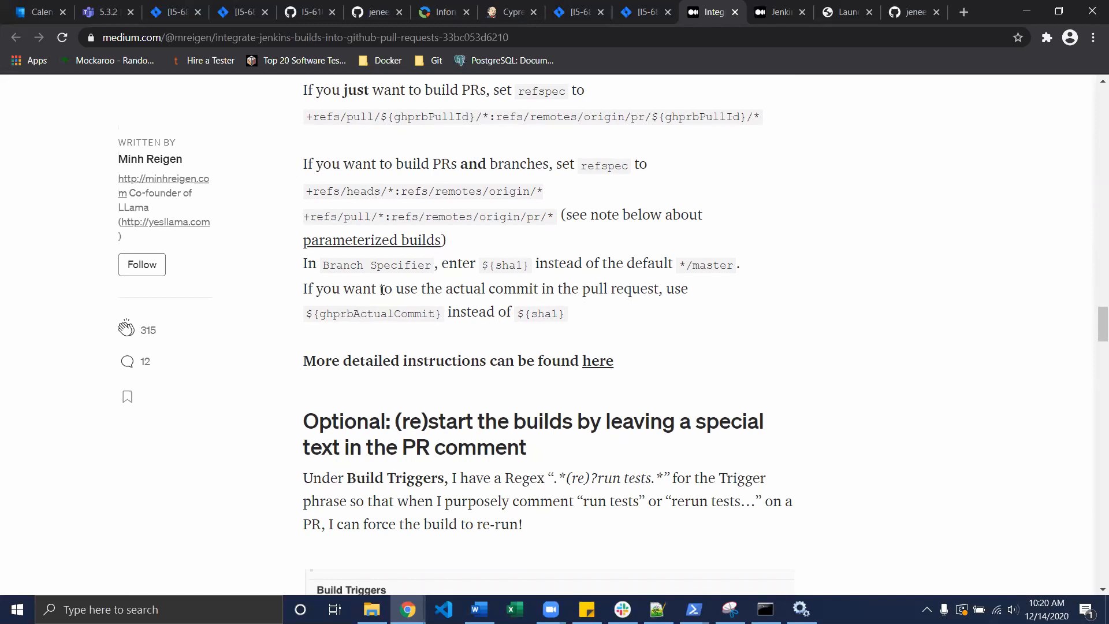
{"action": "scroll", "coordinate": [382, 288], "scroll_direction": "down", "scroll_amount": 1}
{"action": "scroll", "coordinate": [383, 287], "scroll_direction": "up", "scroll_amount": 1}
Copy the article's URL, send it to the colleague in the open Slack direct message, and return to the browser
{"action": "left_click", "coordinate": [252, 37]}
{"action": "right_click", "coordinate": [252, 38]}
{"action": "left_click", "coordinate": [299, 118]}
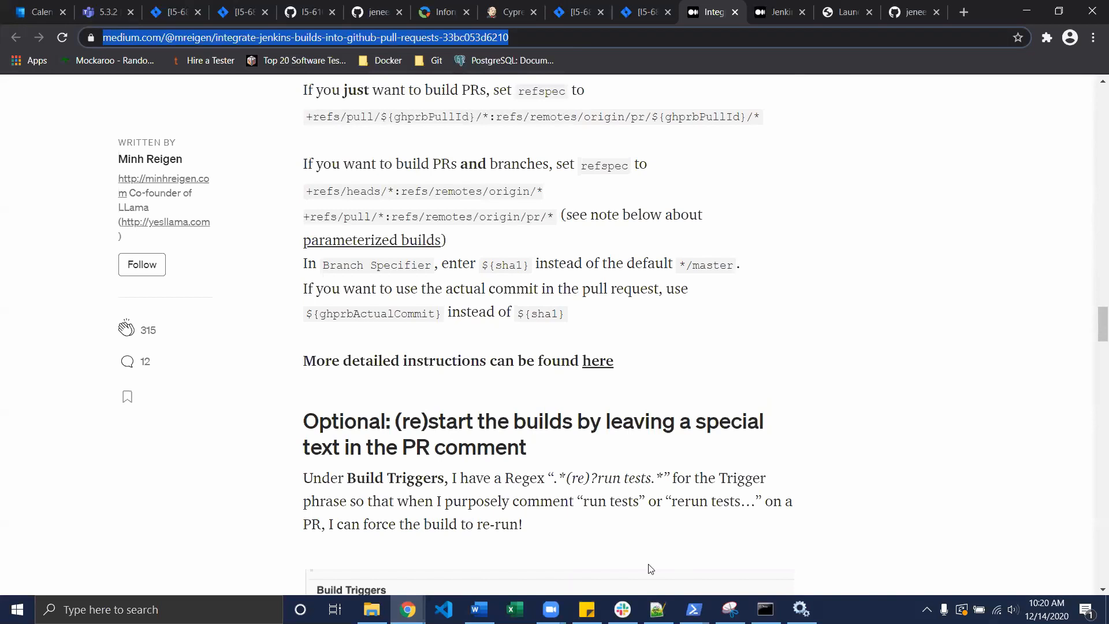
{"action": "key", "text": "alt+Tab"}
{"action": "key", "text": "ctrl+v"}
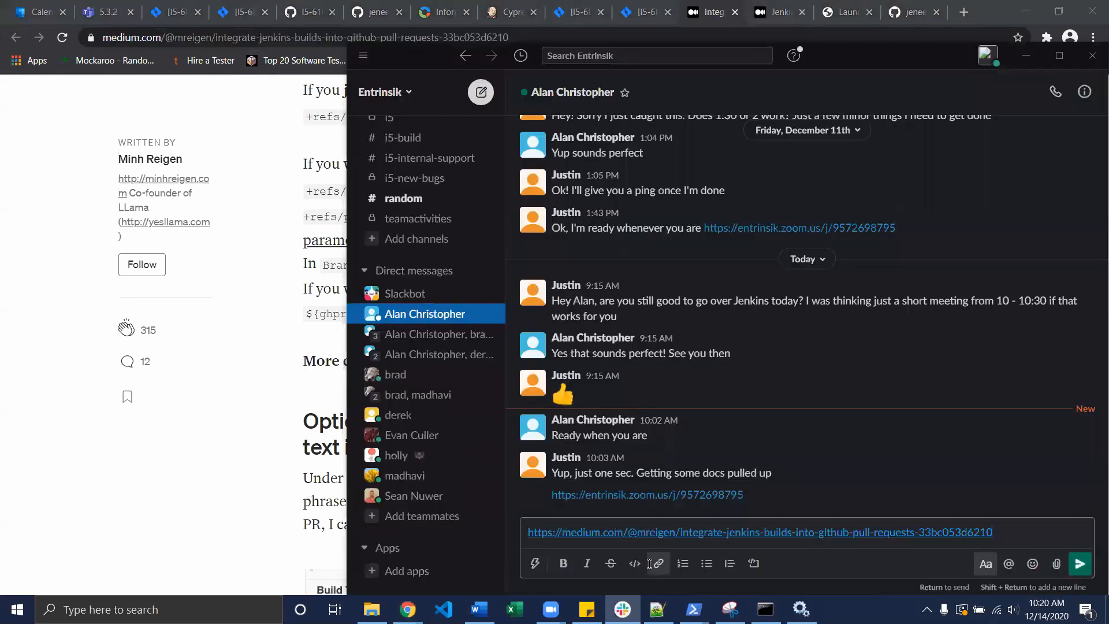
{"action": "key", "text": "Return"}
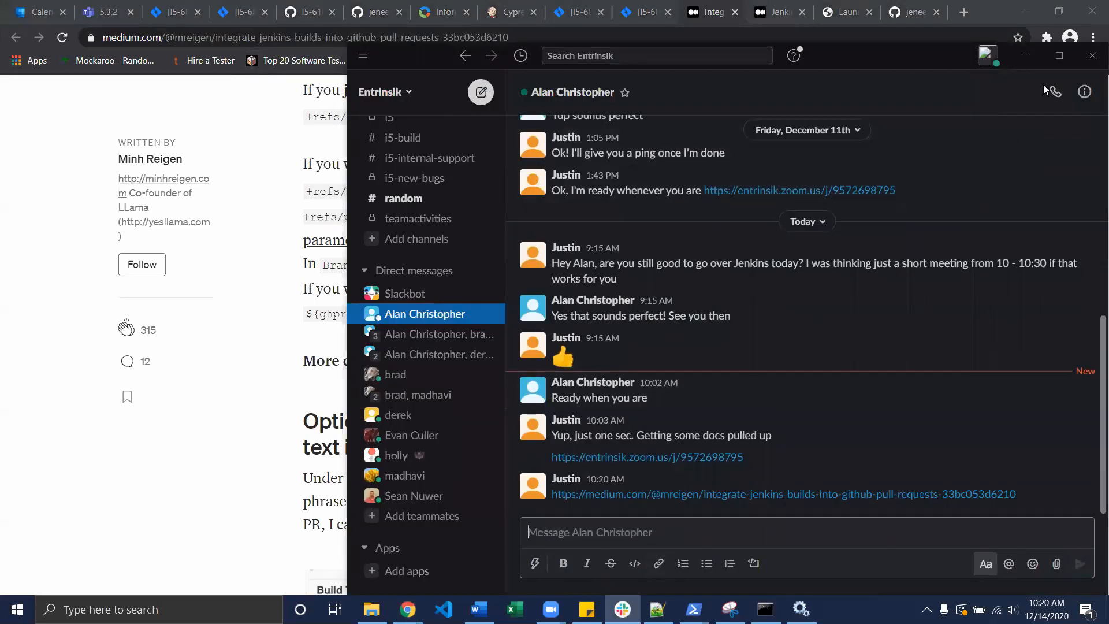
{"action": "left_click", "coordinate": [1032, 55]}
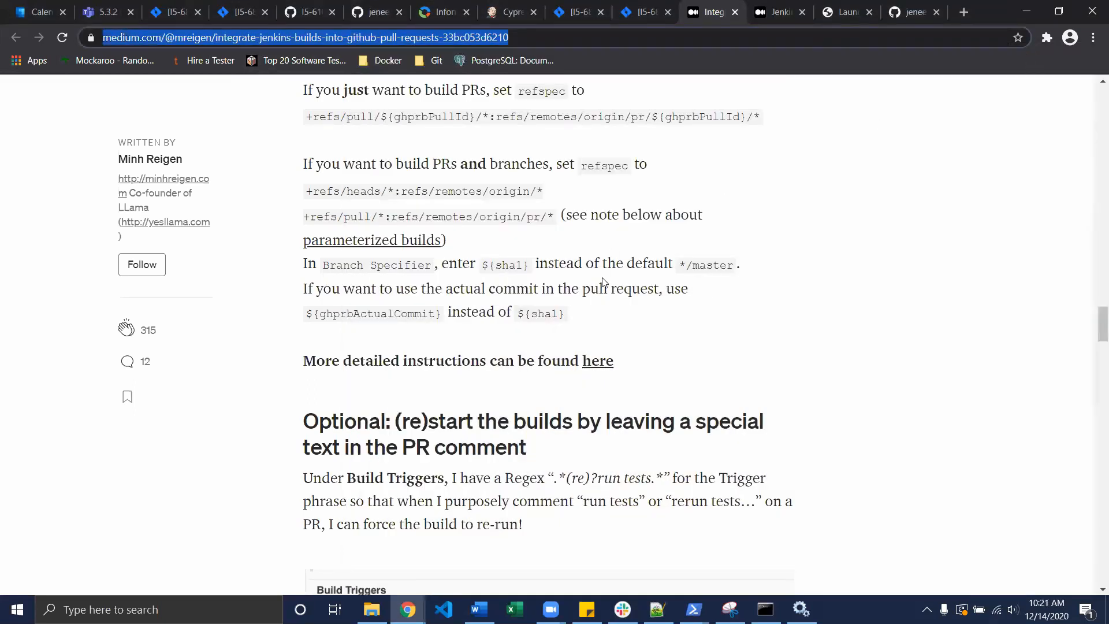
Return to the Cypress Tests configuration and review its Source Code Management settings and the GitHub Pull Request Builder build trigger
{"action": "left_click", "coordinate": [506, 11]}
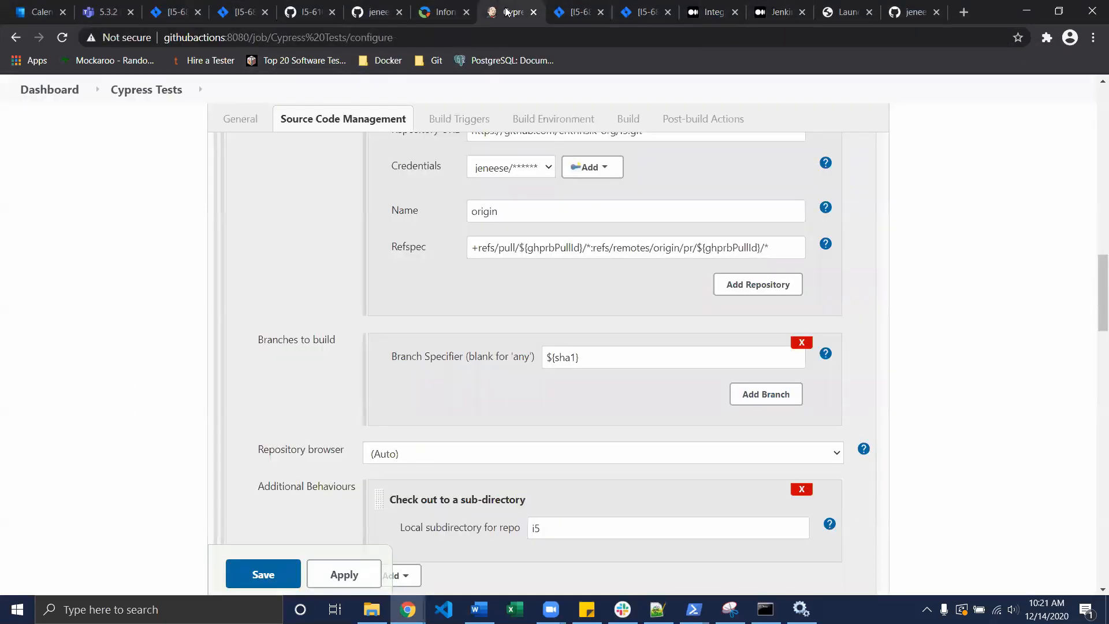
{"action": "scroll", "coordinate": [227, 277], "scroll_direction": "up", "scroll_amount": 1}
{"action": "scroll", "coordinate": [226, 277], "scroll_direction": "down", "scroll_amount": 4}
{"action": "scroll", "coordinate": [227, 282], "scroll_direction": "down", "scroll_amount": 1}
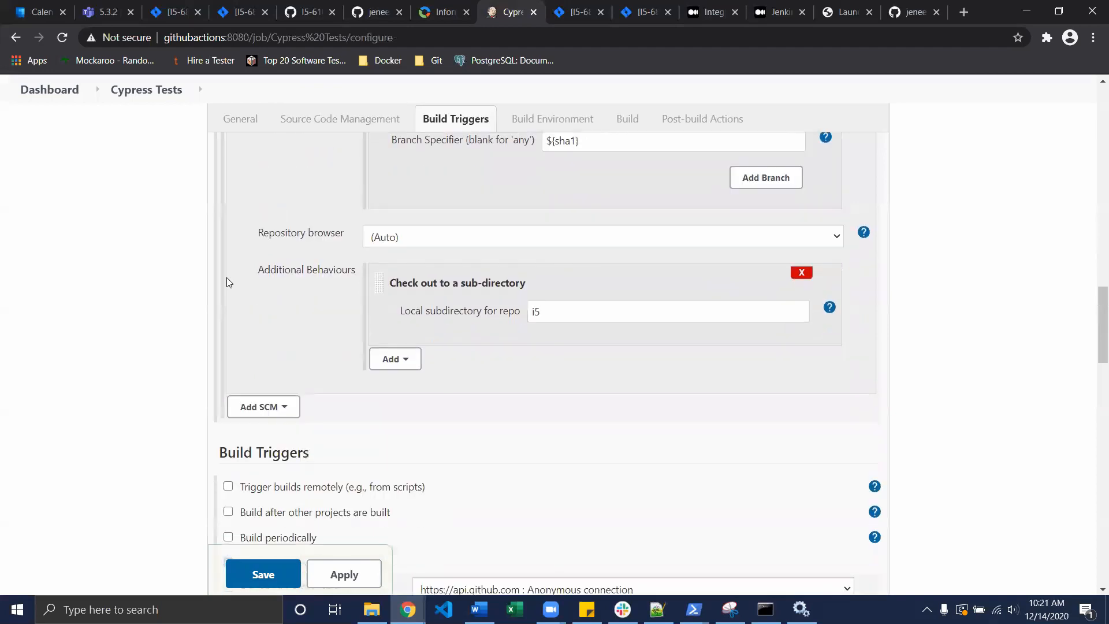
{"action": "scroll", "coordinate": [225, 282], "scroll_direction": "down", "scroll_amount": 5}
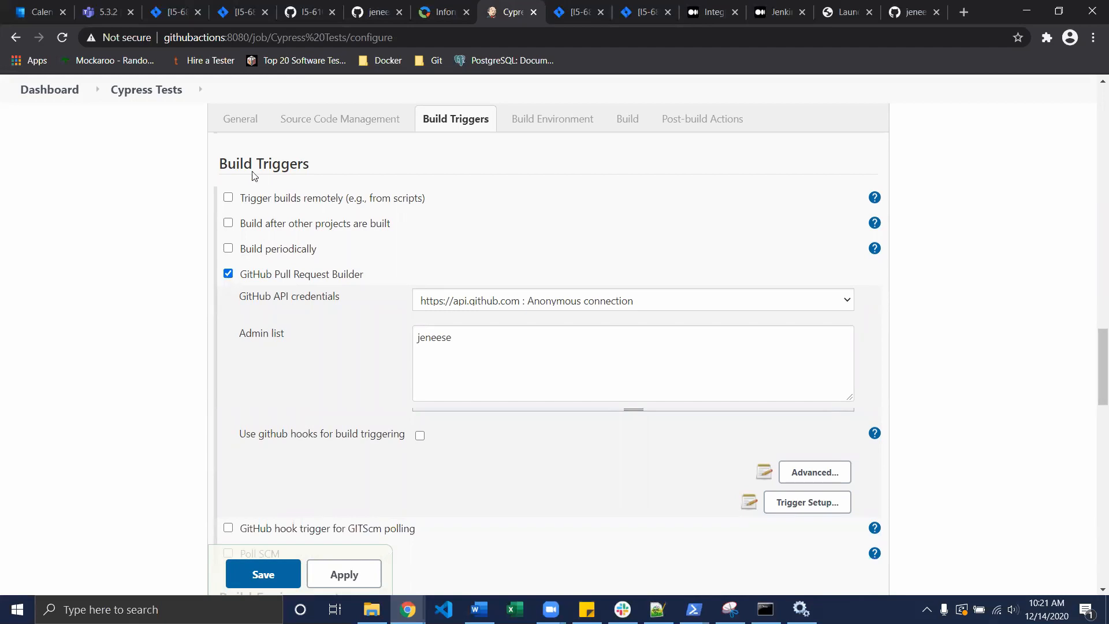
{"action": "scroll", "coordinate": [271, 173], "scroll_direction": "up", "scroll_amount": 10}
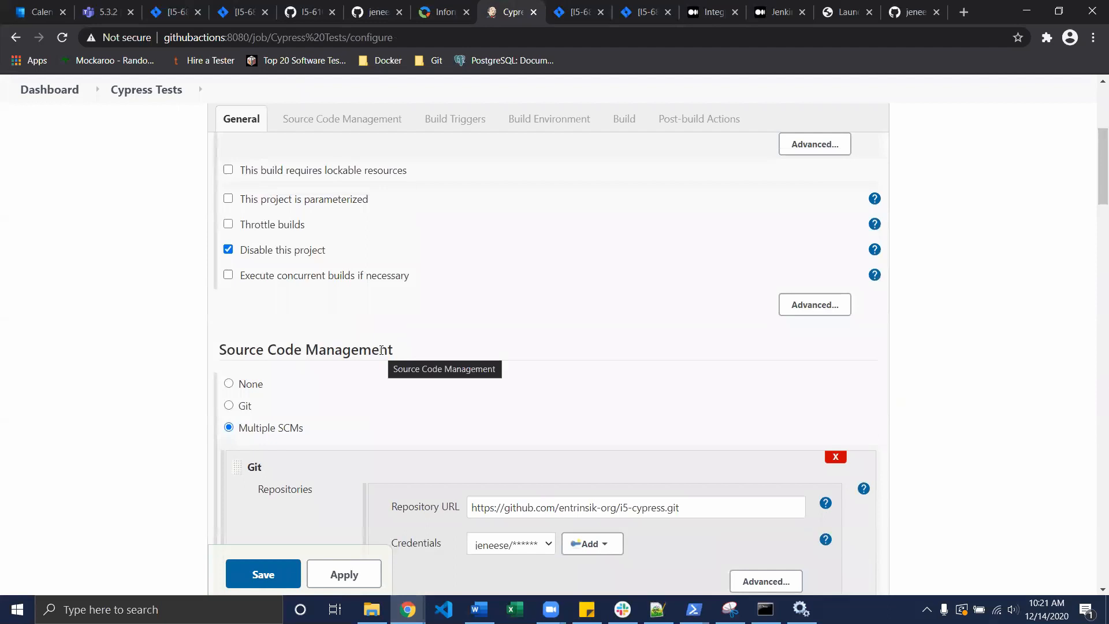
{"action": "scroll", "coordinate": [379, 353], "scroll_direction": "down", "scroll_amount": 10}
{"action": "scroll", "coordinate": [382, 355], "scroll_direction": "up", "scroll_amount": 8}
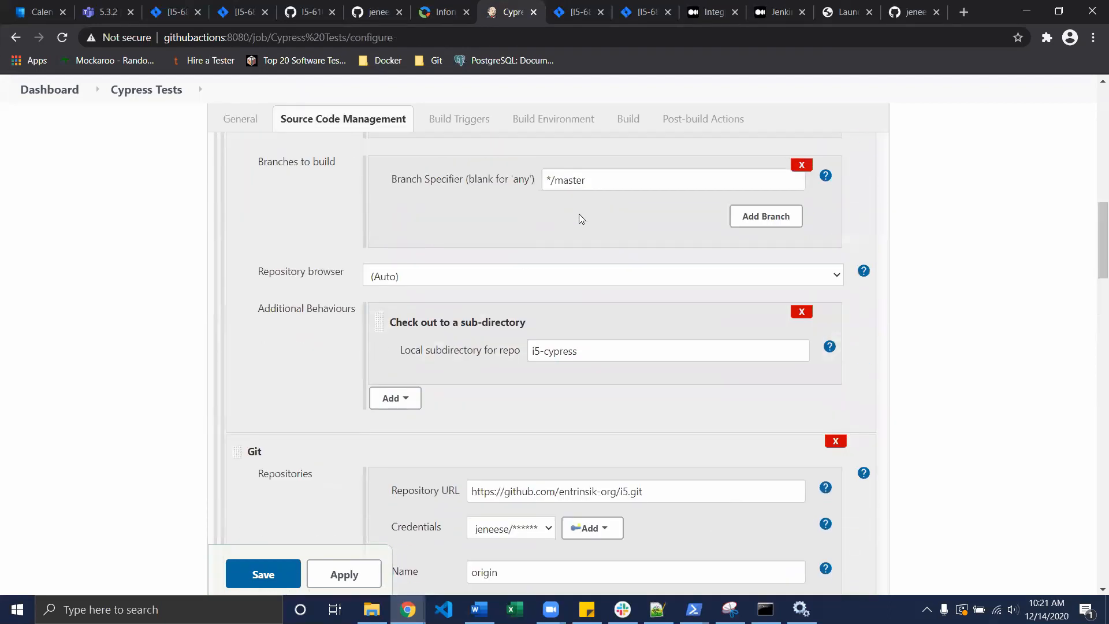
{"action": "scroll", "coordinate": [654, 305], "scroll_direction": "down", "scroll_amount": 15}
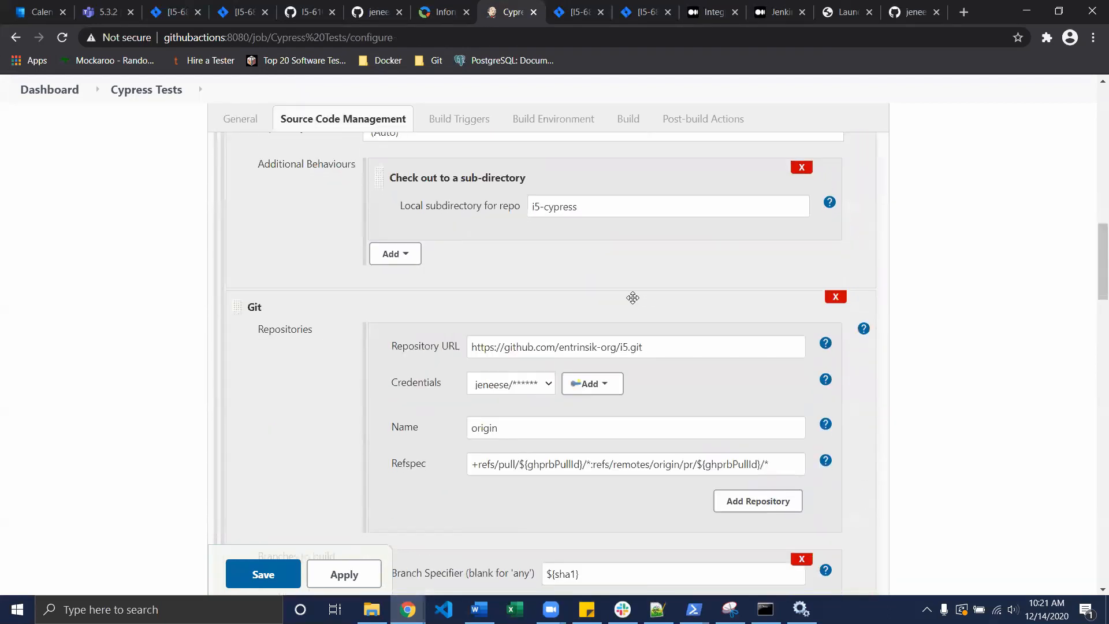
{"action": "scroll", "coordinate": [447, 304], "scroll_direction": "down", "scroll_amount": 3}
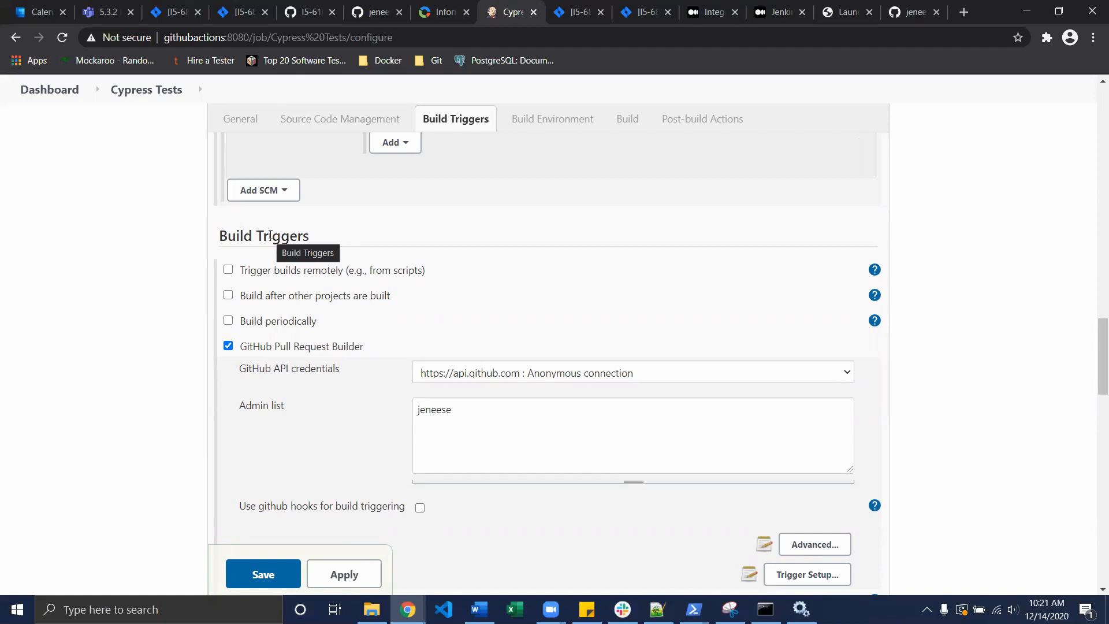
{"action": "scroll", "coordinate": [270, 236], "scroll_direction": "down", "scroll_amount": 1}
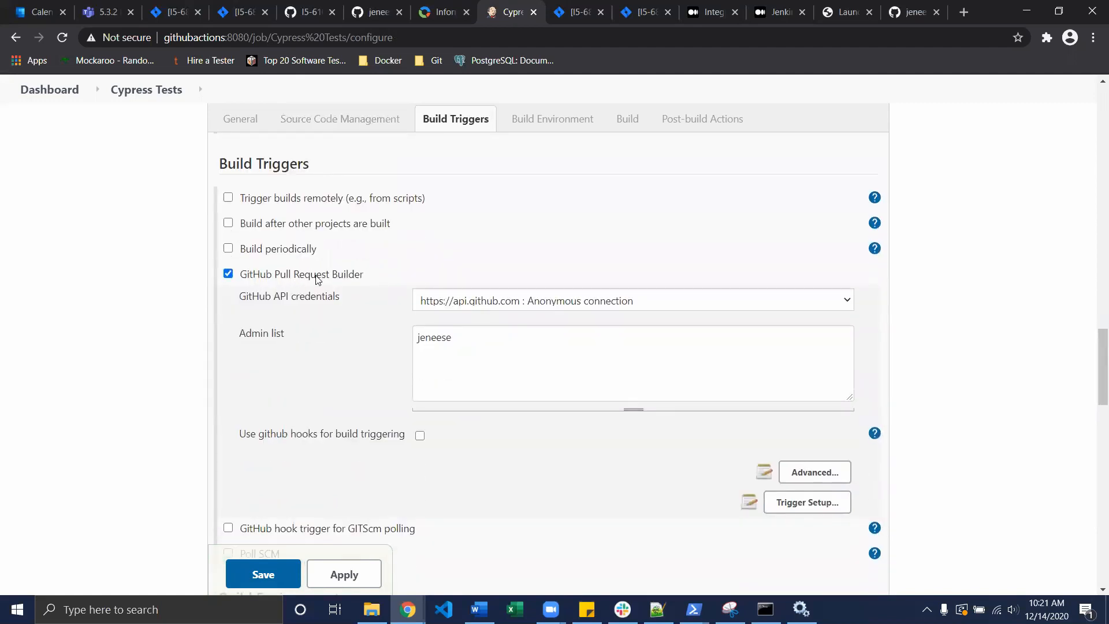
{"action": "scroll", "coordinate": [365, 270], "scroll_direction": "down", "scroll_amount": 2}
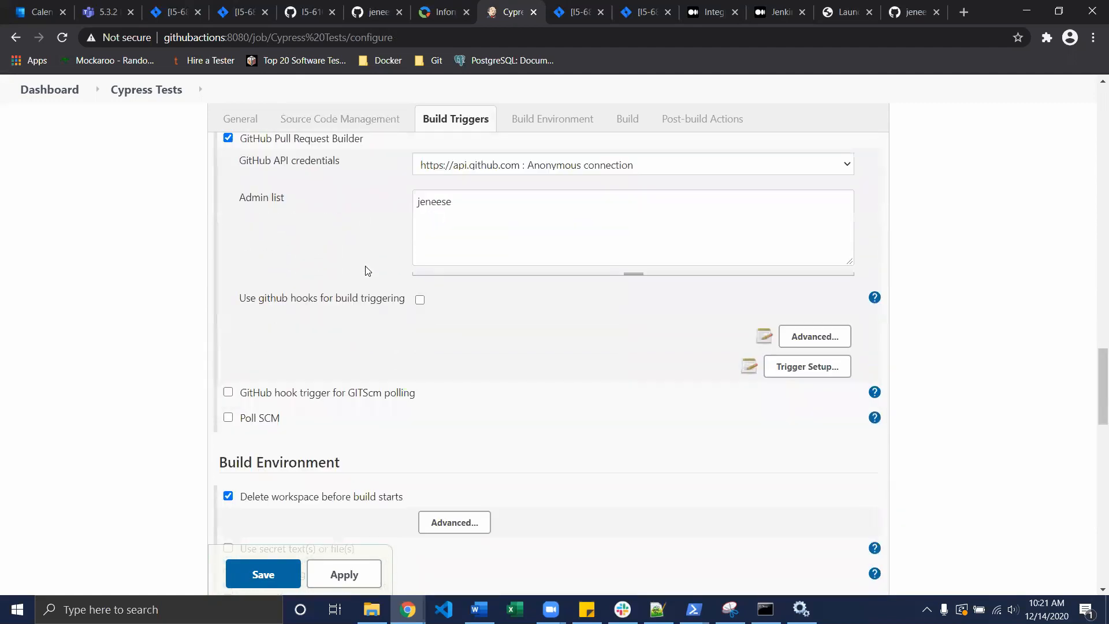
Expand the GitHub Pull Request Builder's advanced settings and examine the trigger phrase, crontab line and whitelisted organizations
{"action": "left_click", "coordinate": [836, 341]}
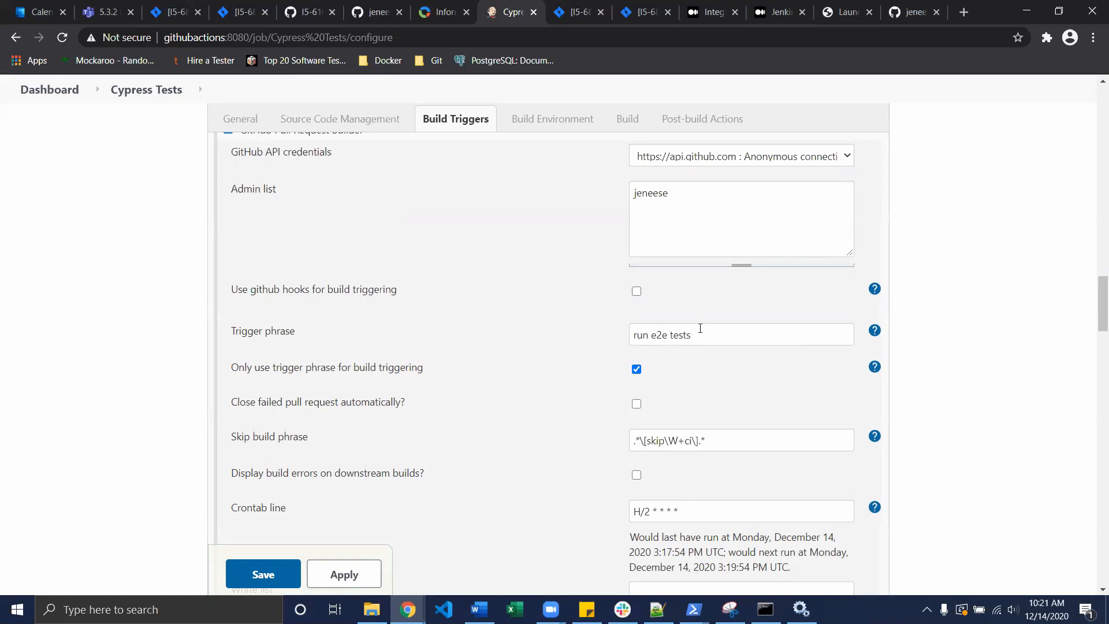
{"action": "scroll", "coordinate": [701, 328], "scroll_direction": "down", "scroll_amount": 2}
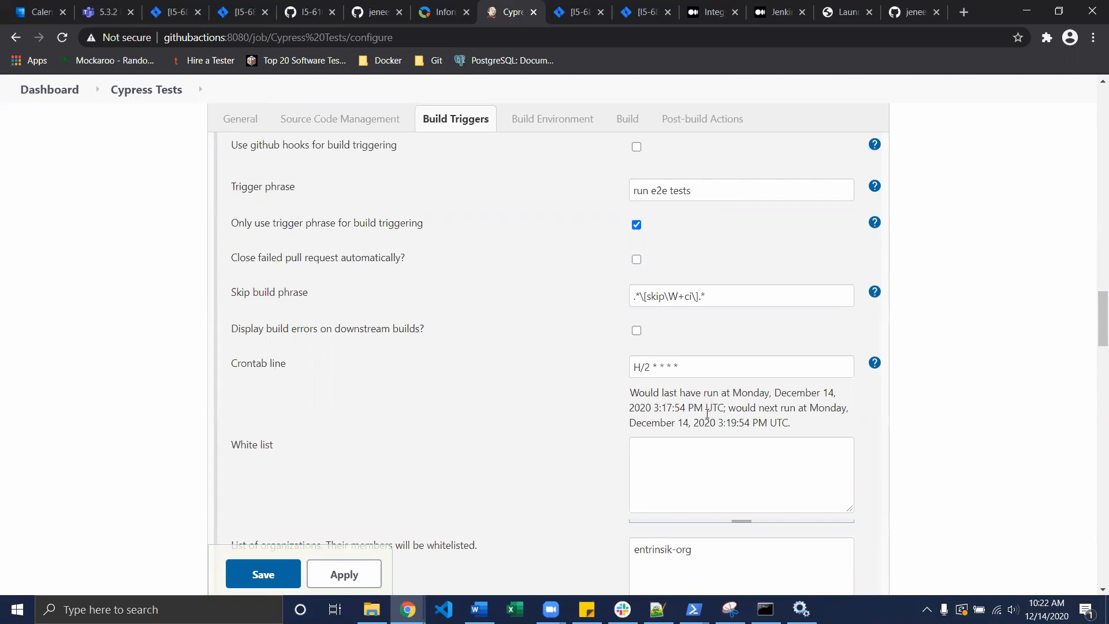
{"action": "scroll", "coordinate": [481, 292], "scroll_direction": "down", "scroll_amount": 2}
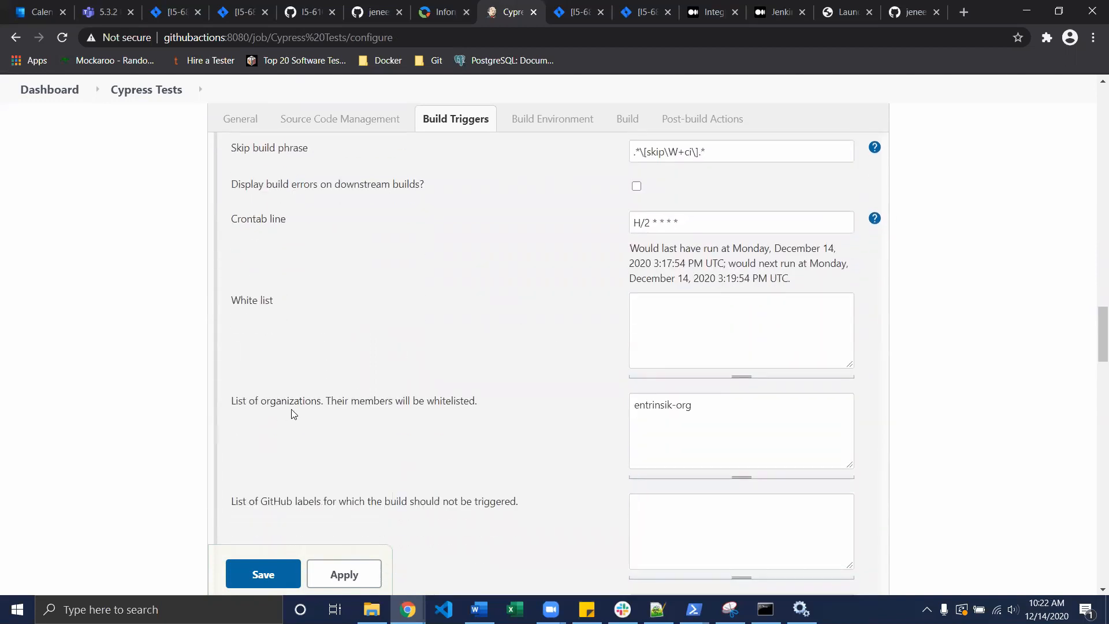
{"action": "scroll", "coordinate": [305, 409], "scroll_direction": "down", "scroll_amount": 2}
{"action": "scroll", "coordinate": [400, 342], "scroll_direction": "up", "scroll_amount": 1}
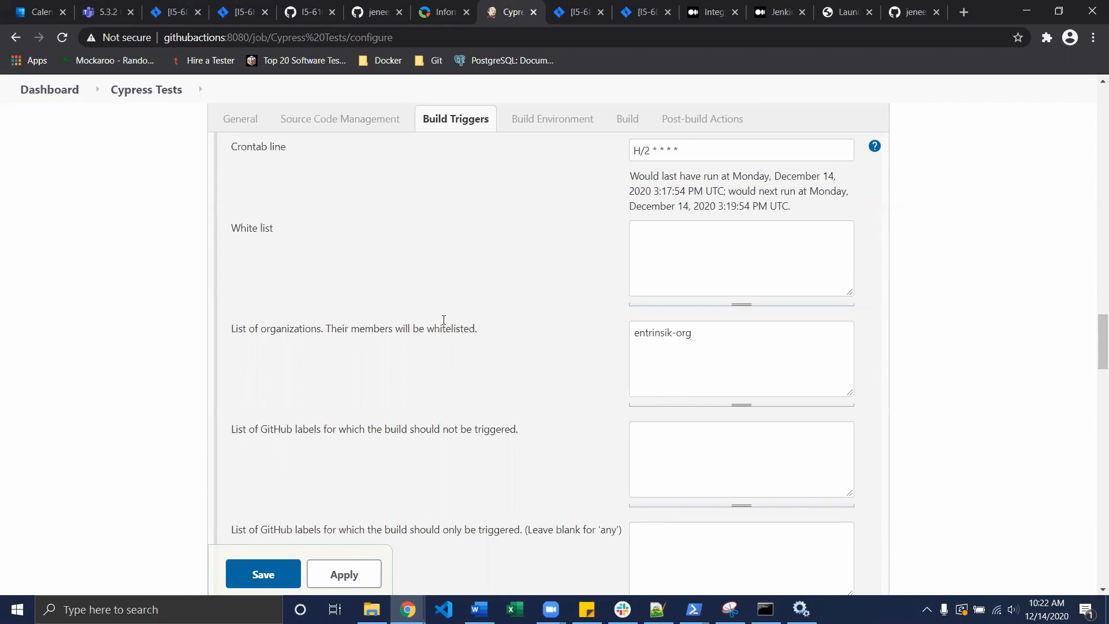
Examine the trigger's GitHub label, organization admin, automatic pull request build and target branch options, continuing to the Build Environment section
{"action": "scroll", "coordinate": [607, 330], "scroll_direction": "down", "scroll_amount": 5}
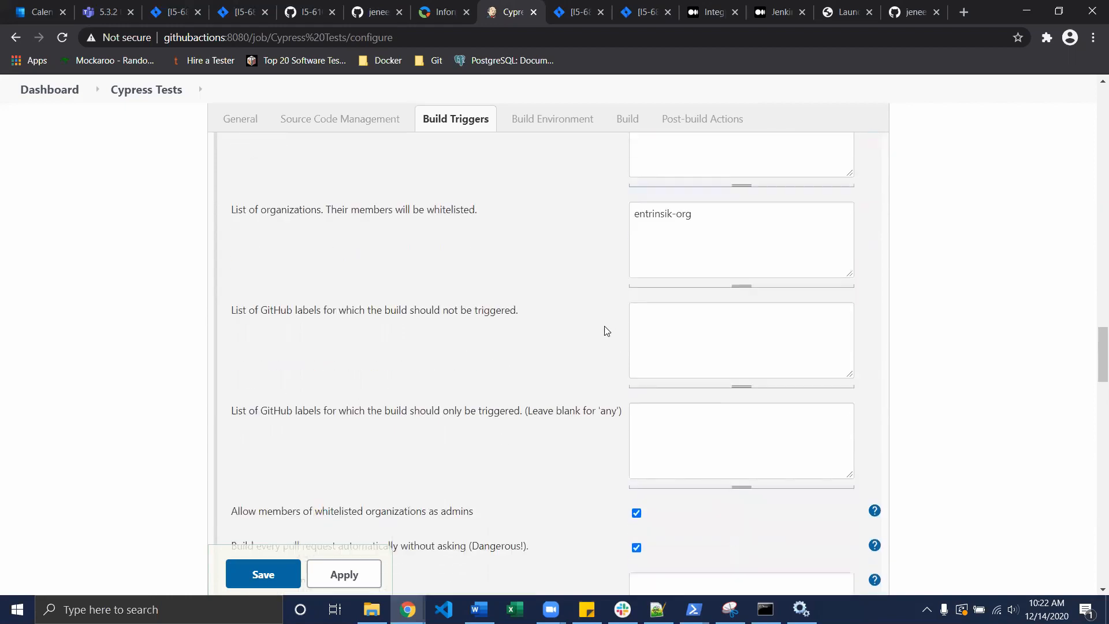
{"action": "scroll", "coordinate": [606, 331], "scroll_direction": "down", "scroll_amount": 2}
{"action": "scroll", "coordinate": [605, 330], "scroll_direction": "up", "scroll_amount": 1}
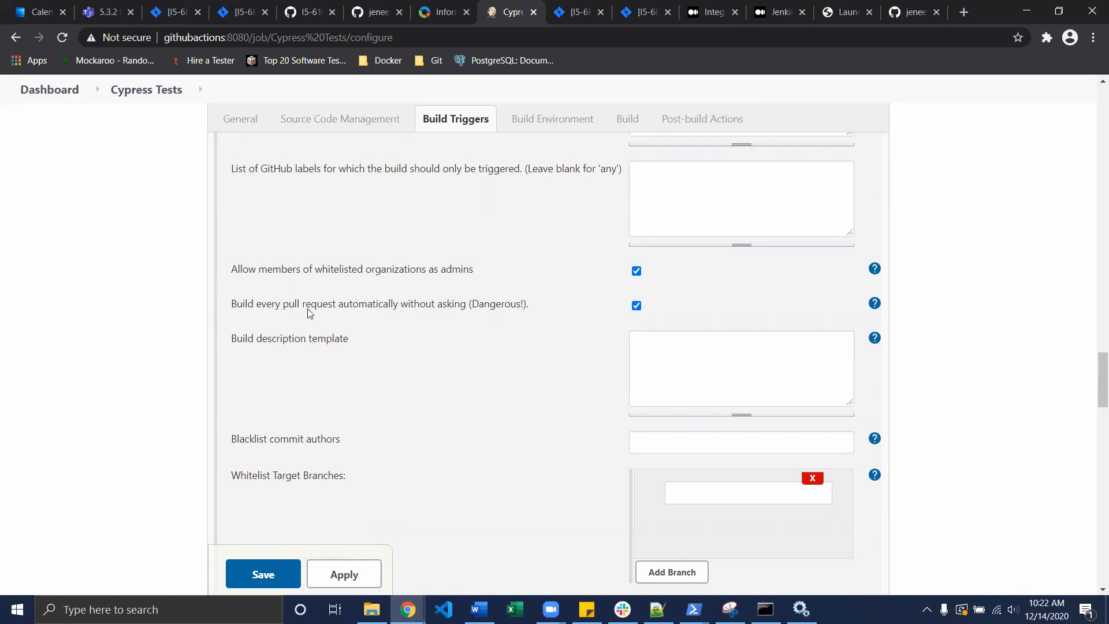
{"action": "scroll", "coordinate": [619, 312], "scroll_direction": "down", "scroll_amount": 2}
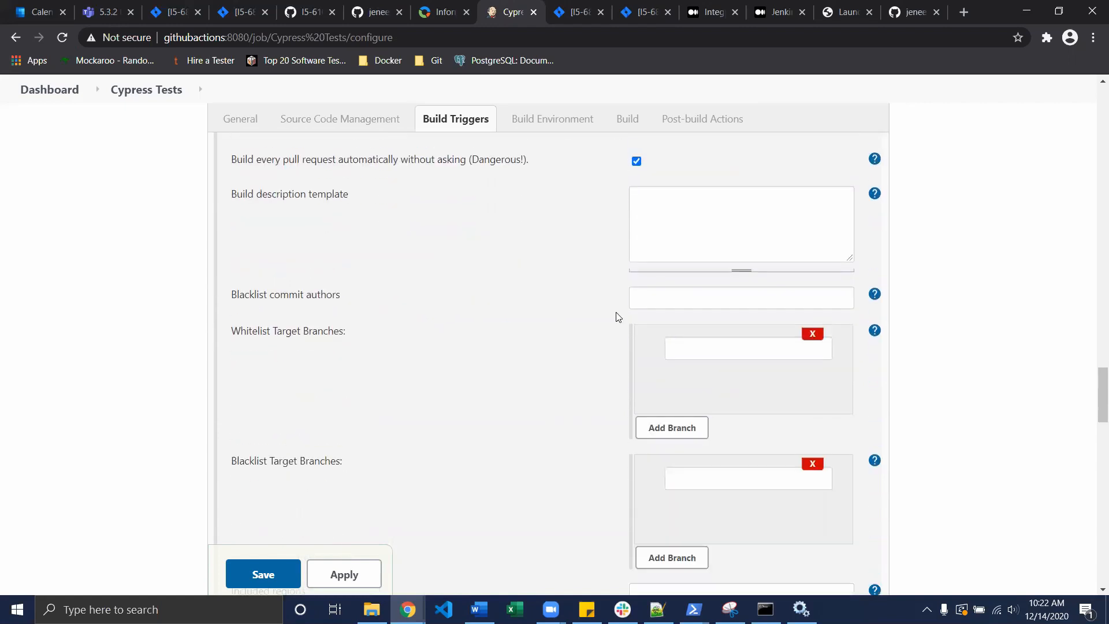
{"action": "scroll", "coordinate": [616, 317], "scroll_direction": "up", "scroll_amount": 2}
{"action": "scroll", "coordinate": [616, 317], "scroll_direction": "up", "scroll_amount": 1}
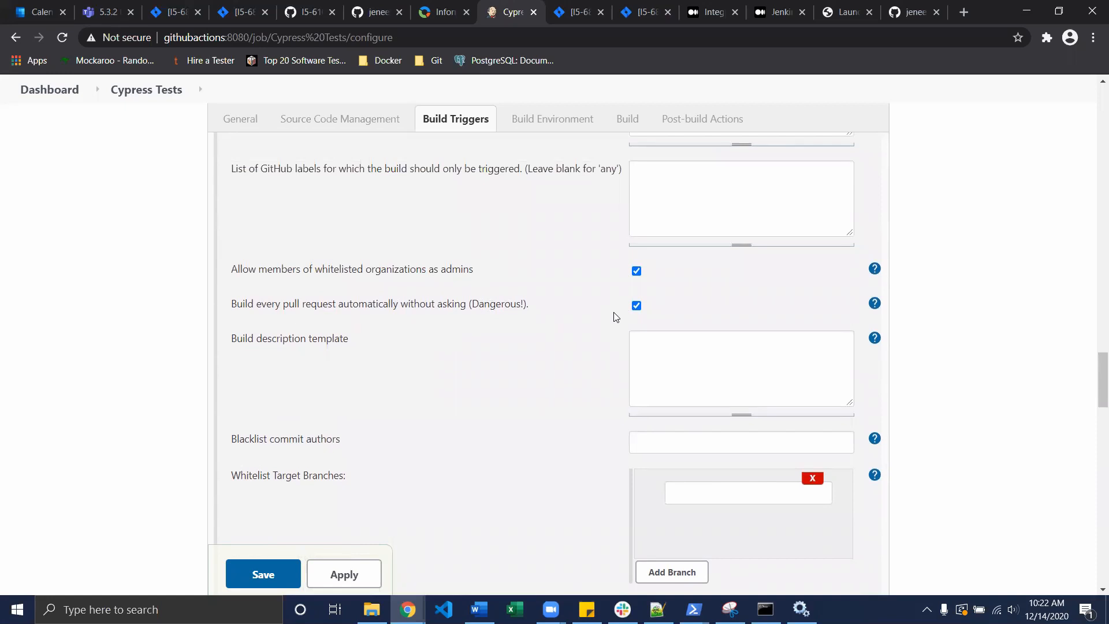
{"action": "scroll", "coordinate": [616, 317], "scroll_direction": "up", "scroll_amount": 10}
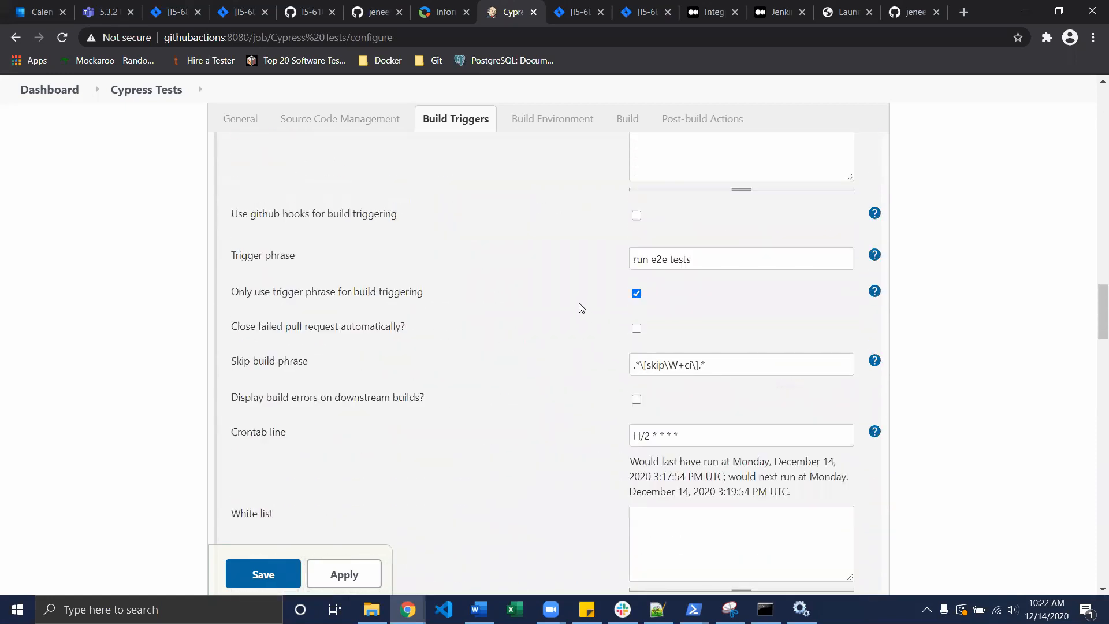
{"action": "scroll", "coordinate": [532, 332], "scroll_direction": "down", "scroll_amount": 10}
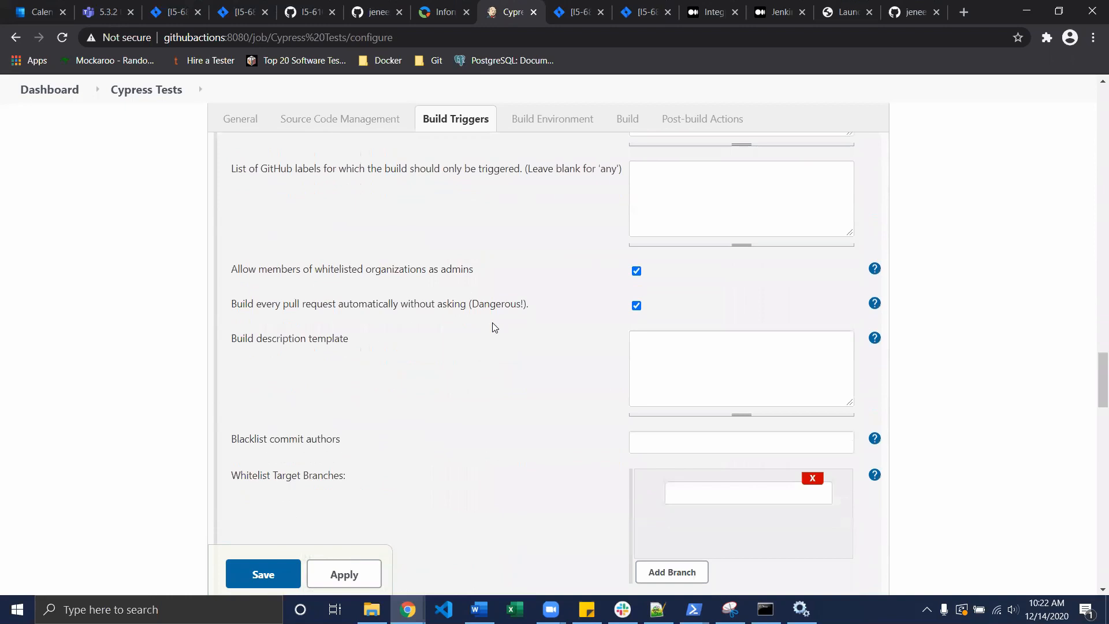
{"action": "scroll", "coordinate": [546, 314], "scroll_direction": "down", "scroll_amount": 1}
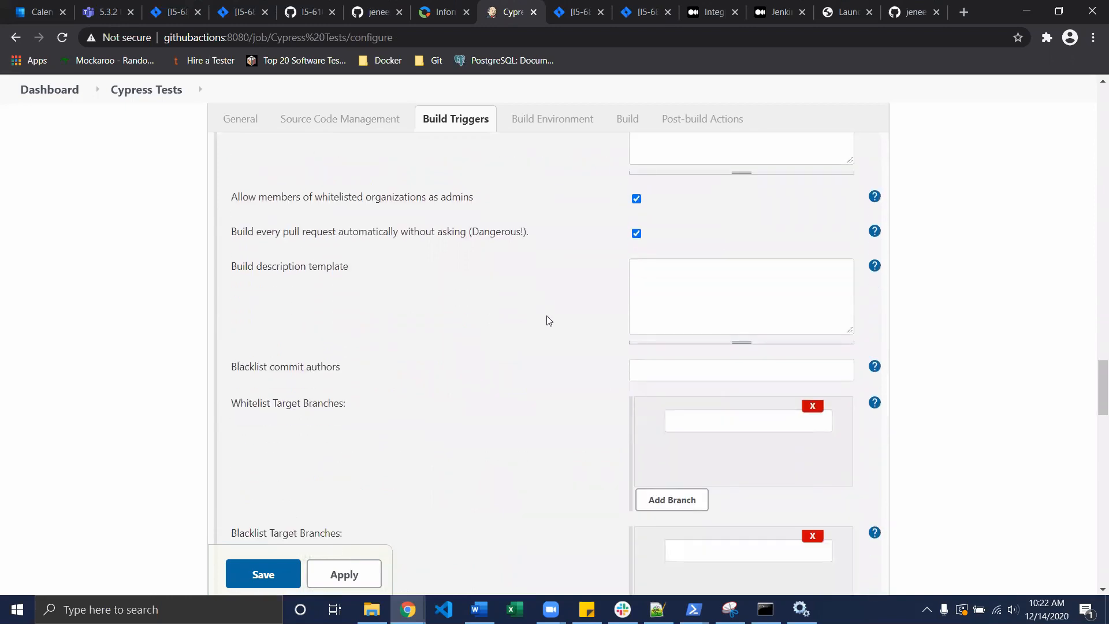
{"action": "scroll", "coordinate": [548, 320], "scroll_direction": "down", "scroll_amount": 2}
{"action": "scroll", "coordinate": [548, 322], "scroll_direction": "down", "scroll_amount": 9}
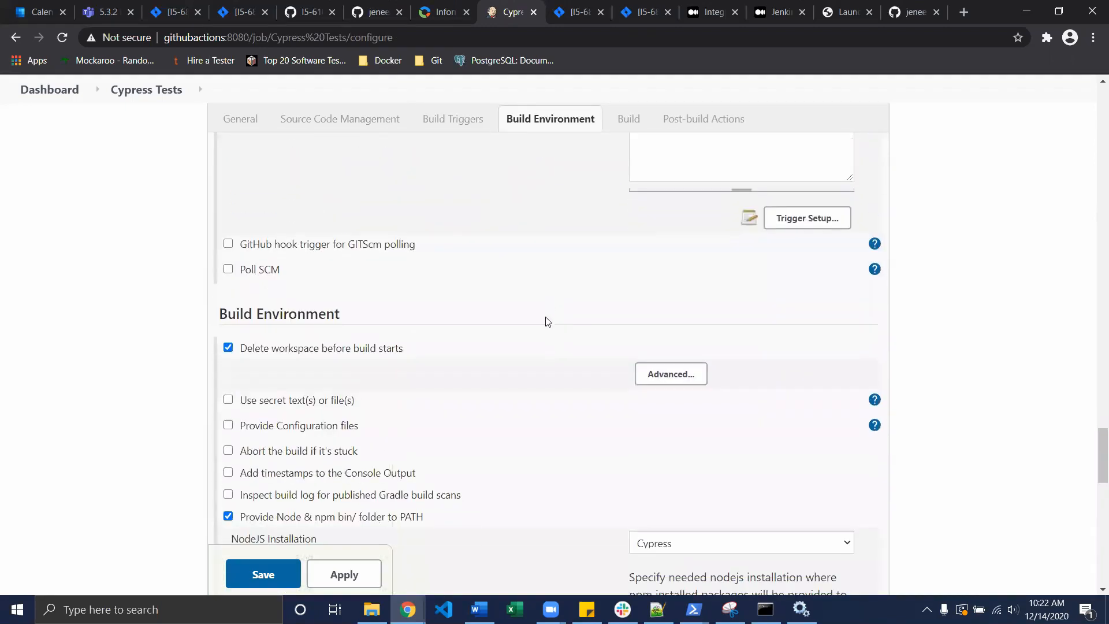
Examine the Build Environment's Node and npm settings and the Cache location options, keeping the default npm cache location
{"action": "scroll", "coordinate": [547, 322], "scroll_direction": "down", "scroll_amount": 1}
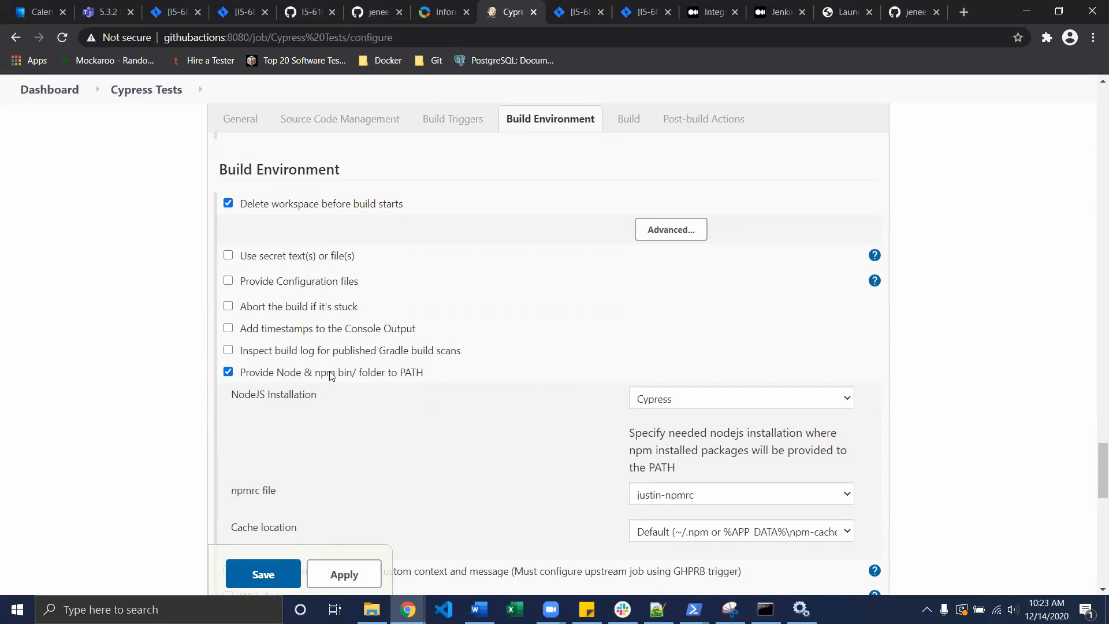
{"action": "scroll", "coordinate": [332, 375], "scroll_direction": "down", "scroll_amount": 1}
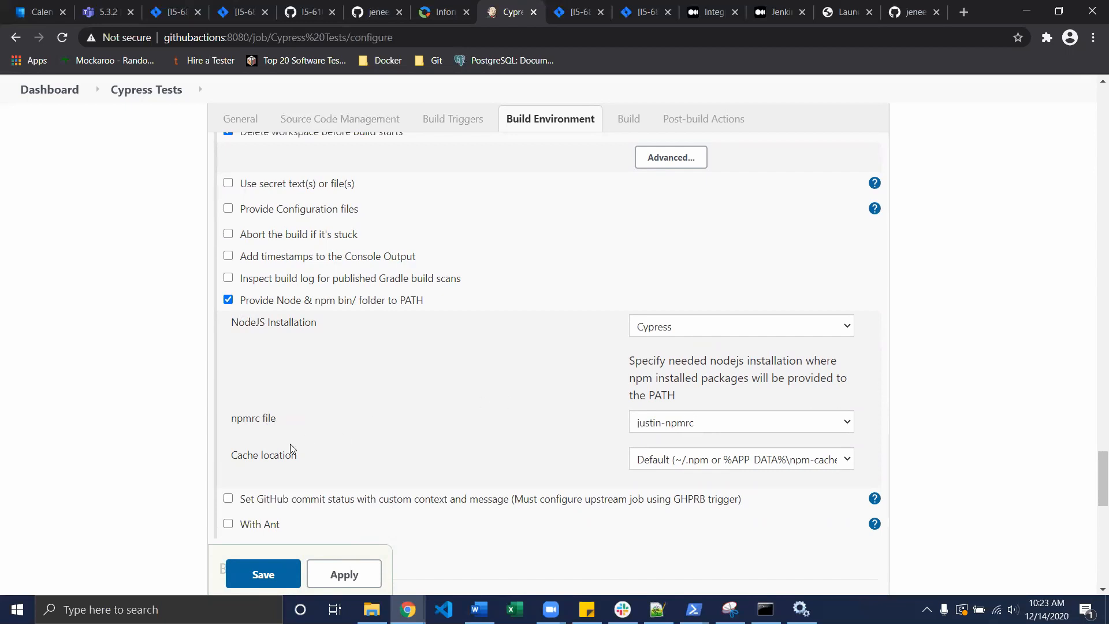
{"action": "left_click", "coordinate": [793, 459]}
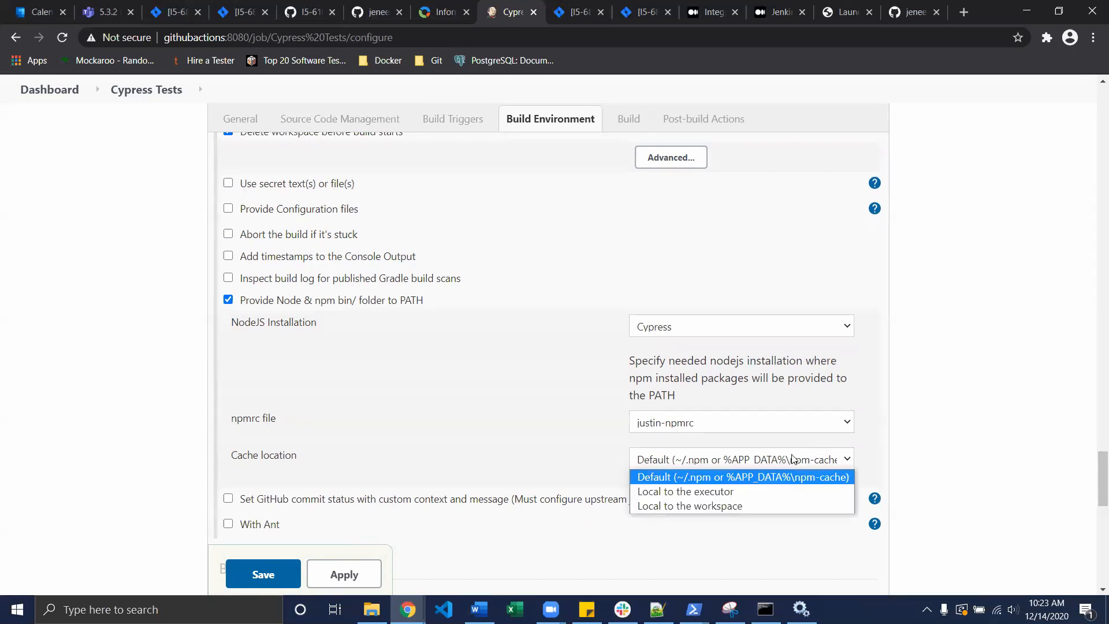
{"action": "left_click", "coordinate": [745, 476]}
Review the Execute shell commands in the Build section and look over the Post-build Actions below them
{"action": "scroll", "coordinate": [535, 401], "scroll_direction": "down", "scroll_amount": 3}
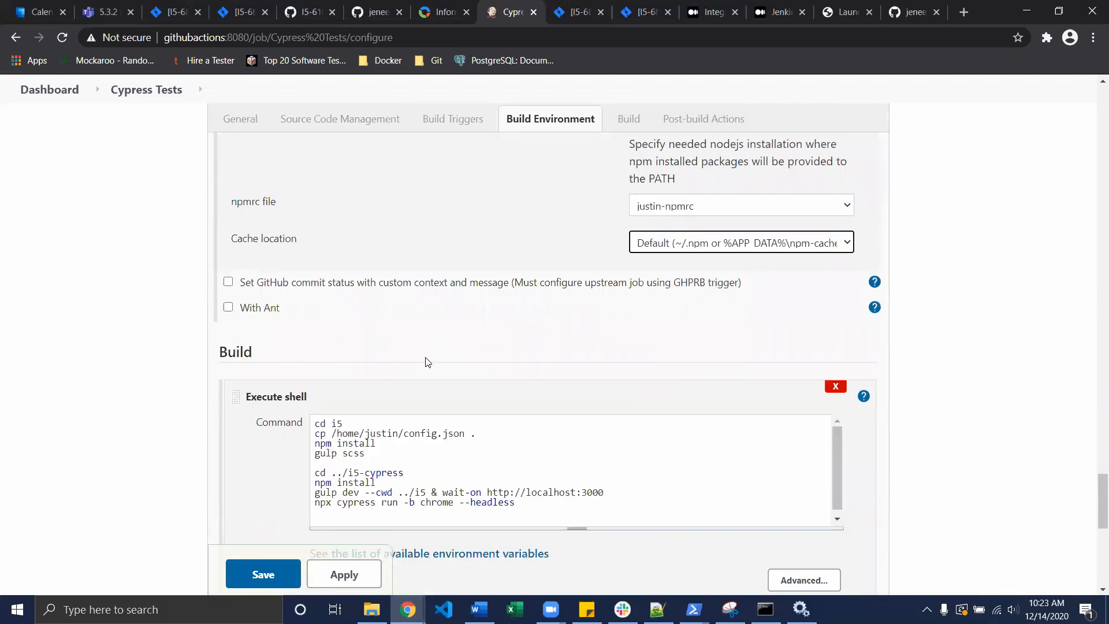
{"action": "scroll", "coordinate": [427, 363], "scroll_direction": "down", "scroll_amount": 5}
{"action": "scroll", "coordinate": [427, 362], "scroll_direction": "up", "scroll_amount": 3}
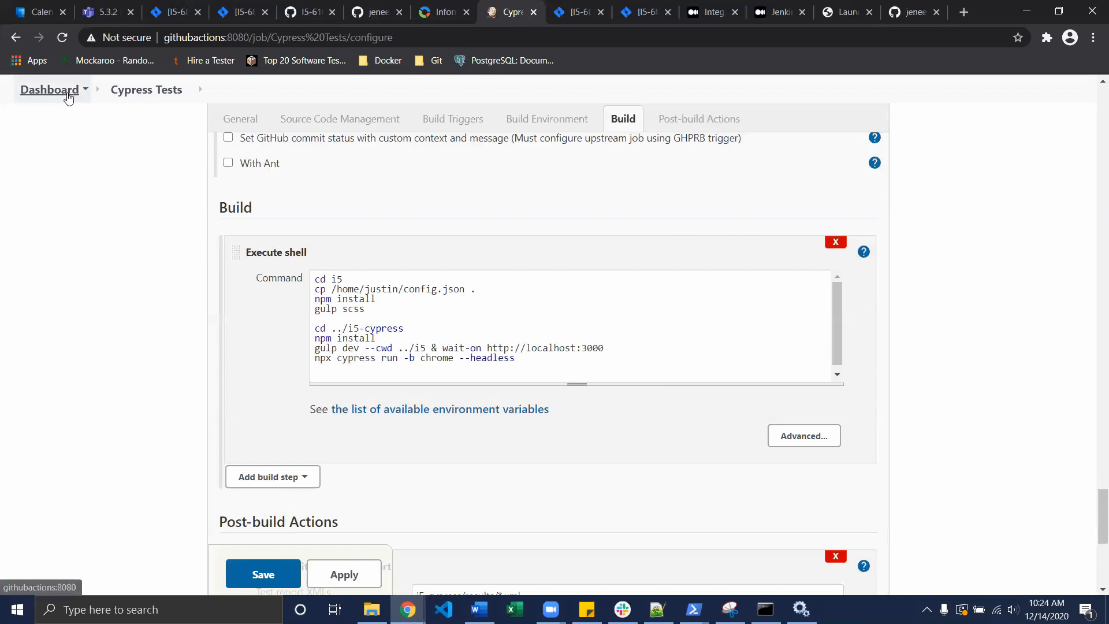
Open the Cypress Tests project's workspace and look through the folders and files in its i5 directory
{"action": "left_click", "coordinate": [141, 91]}
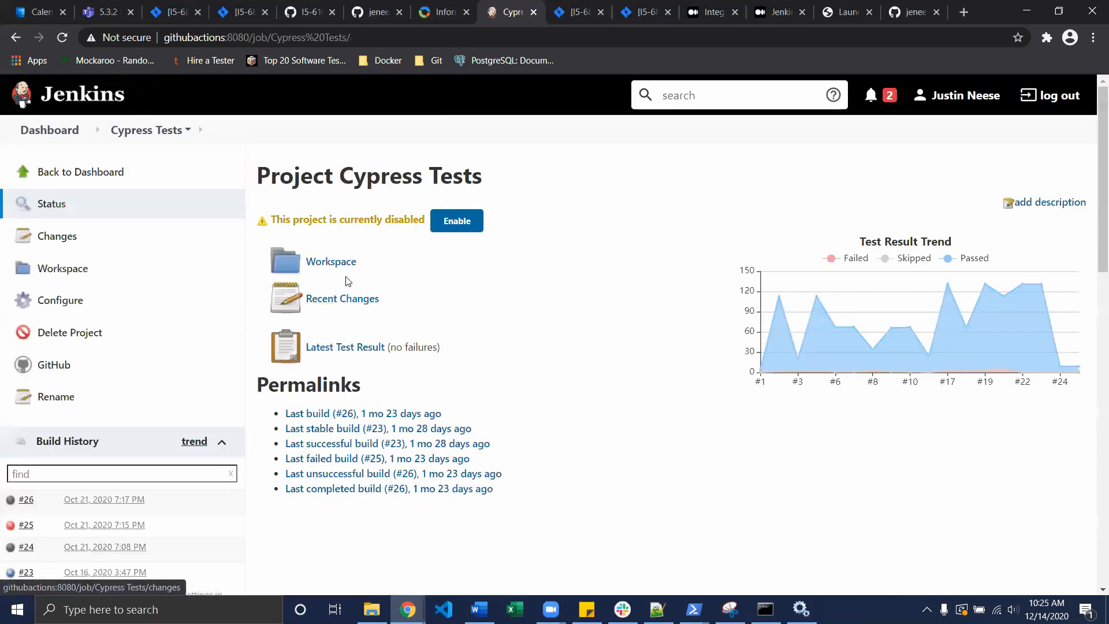
{"action": "left_click", "coordinate": [339, 268]}
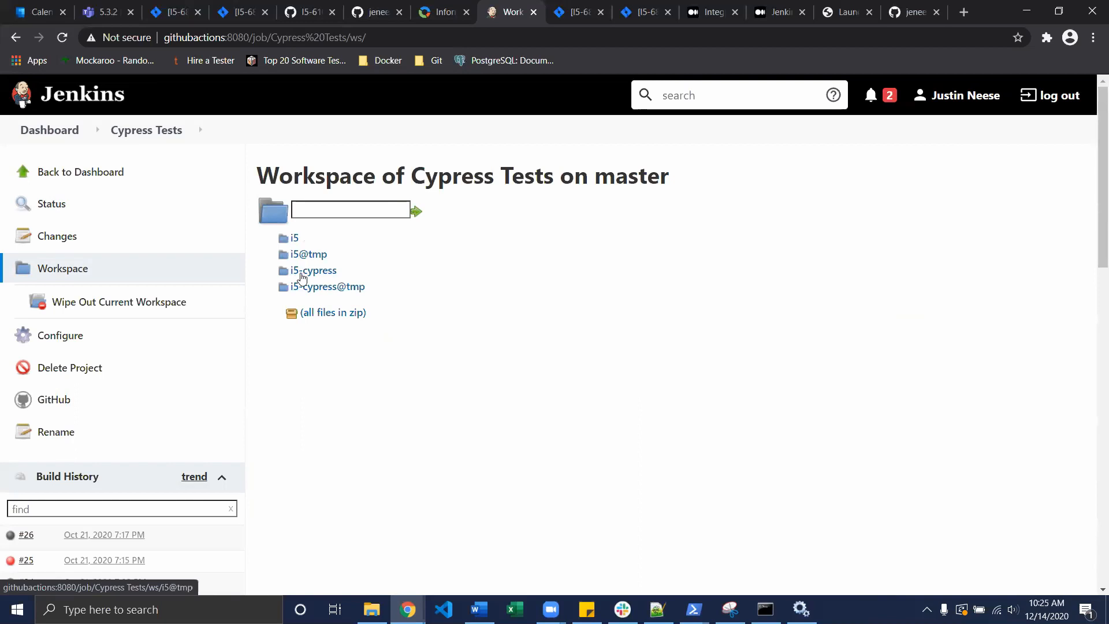
{"action": "left_click", "coordinate": [296, 239]}
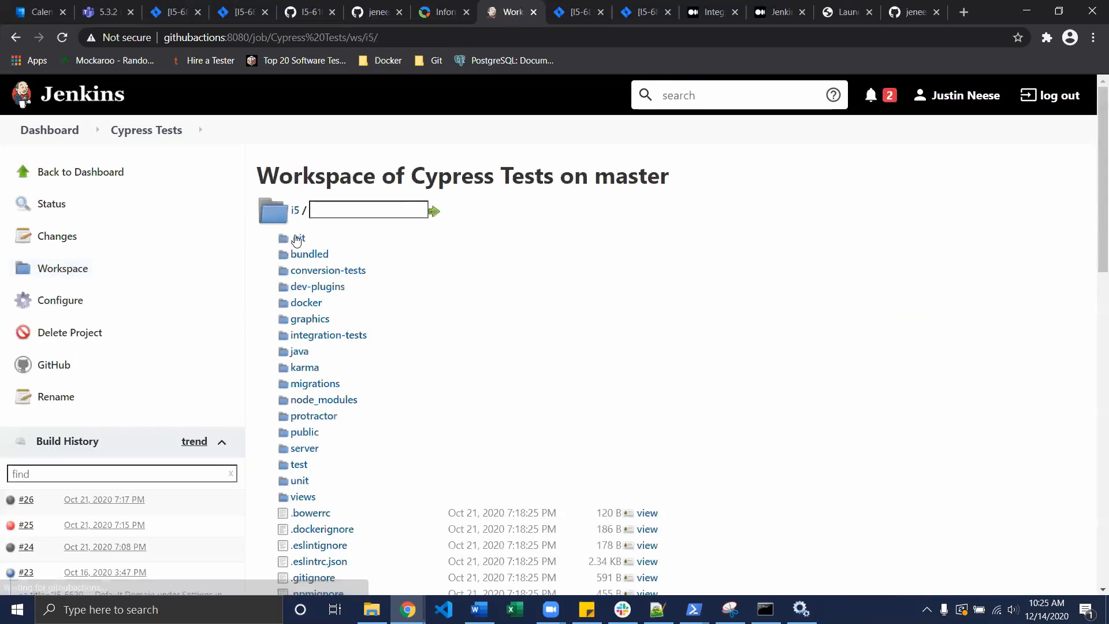
{"action": "scroll", "coordinate": [339, 453], "scroll_direction": "down", "scroll_amount": 5}
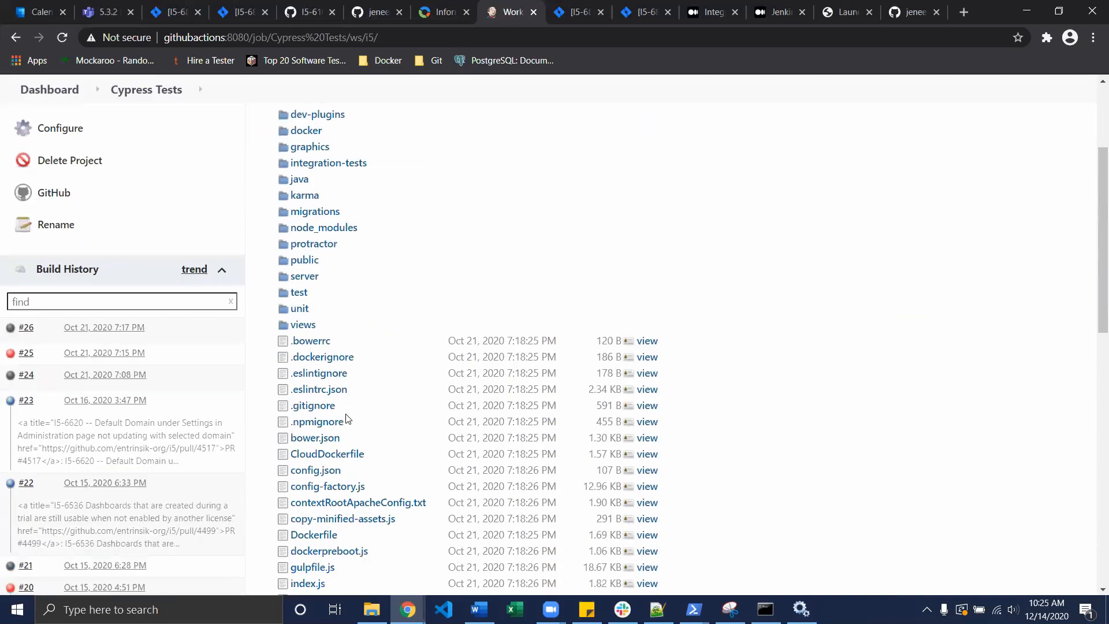
{"action": "scroll", "coordinate": [321, 292], "scroll_direction": "up", "scroll_amount": 4}
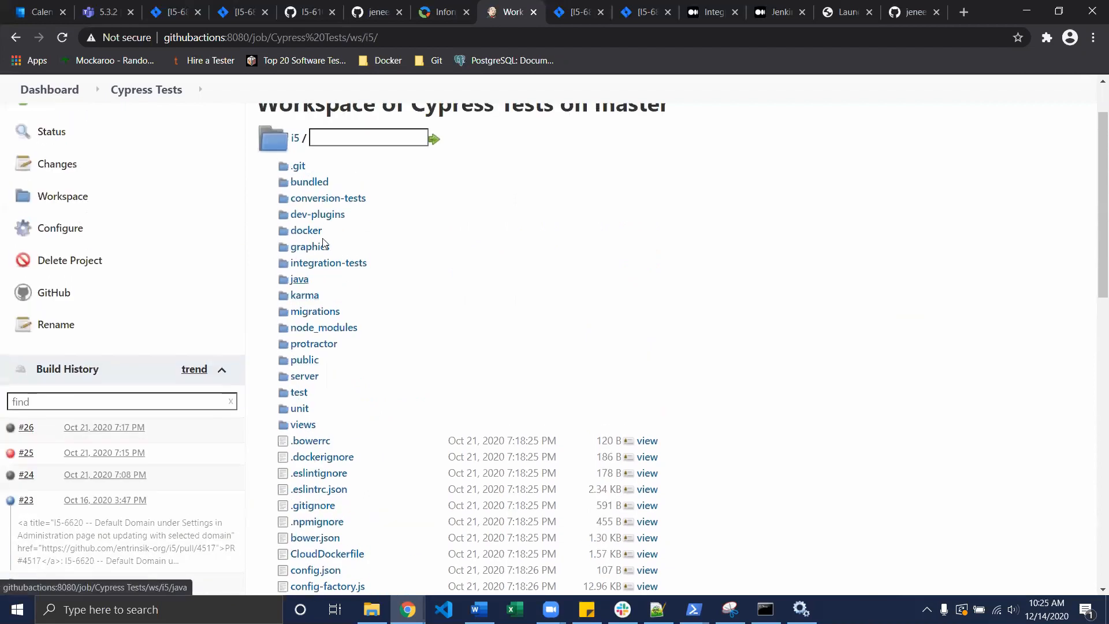
{"action": "scroll", "coordinate": [418, 362], "scroll_direction": "down", "scroll_amount": 7}
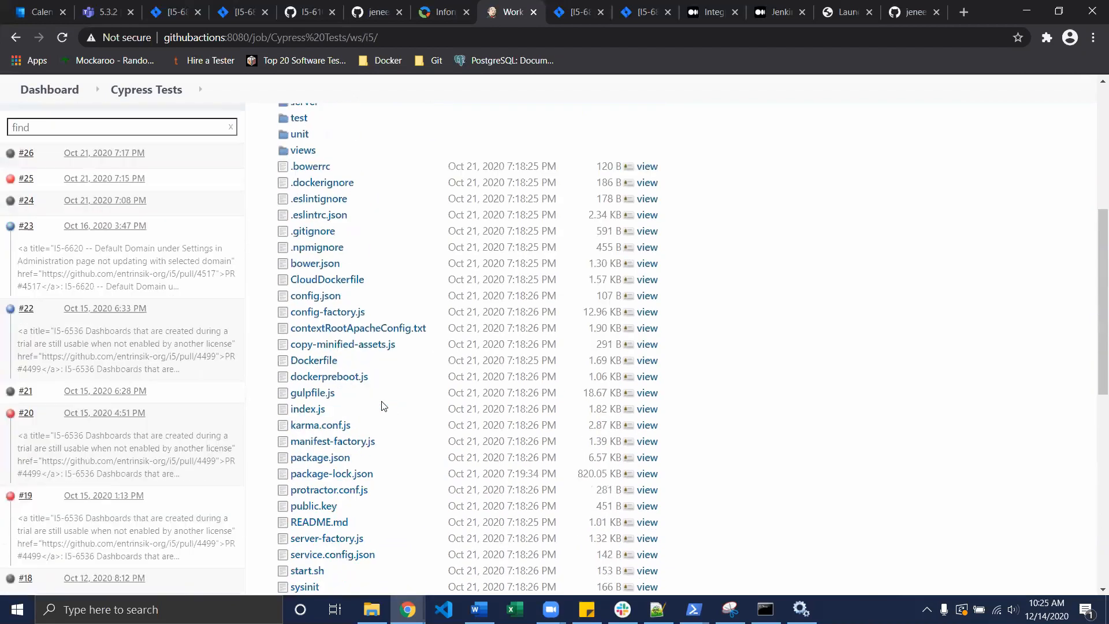
{"action": "scroll", "coordinate": [359, 396], "scroll_direction": "up", "scroll_amount": 6}
{"action": "scroll", "coordinate": [355, 358], "scroll_direction": "up", "scroll_amount": 3}
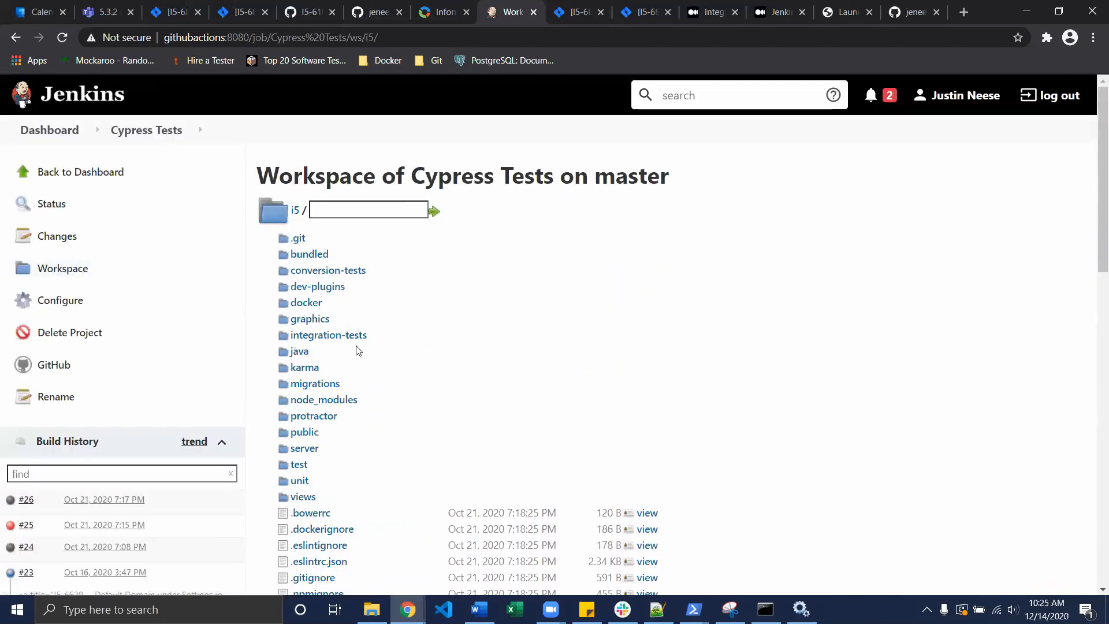
Browse the workspace's i5-cypress directory down to cypress/integration and return to the workspace root
{"action": "key", "text": "alt+Left"}
{"action": "left_click", "coordinate": [309, 271]}
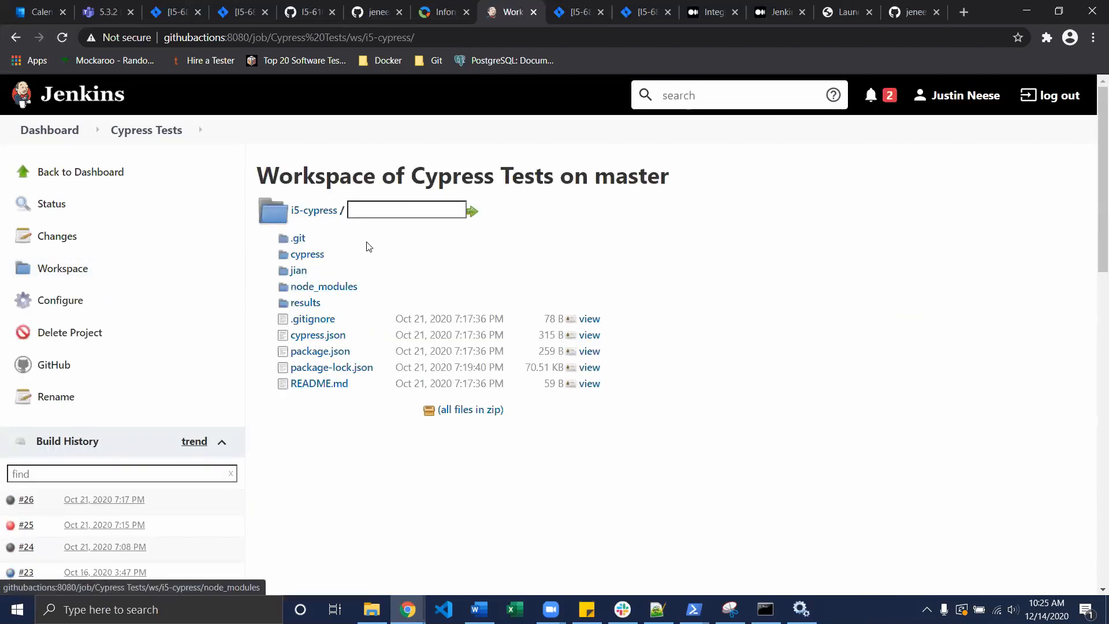
{"action": "left_click", "coordinate": [305, 258]}
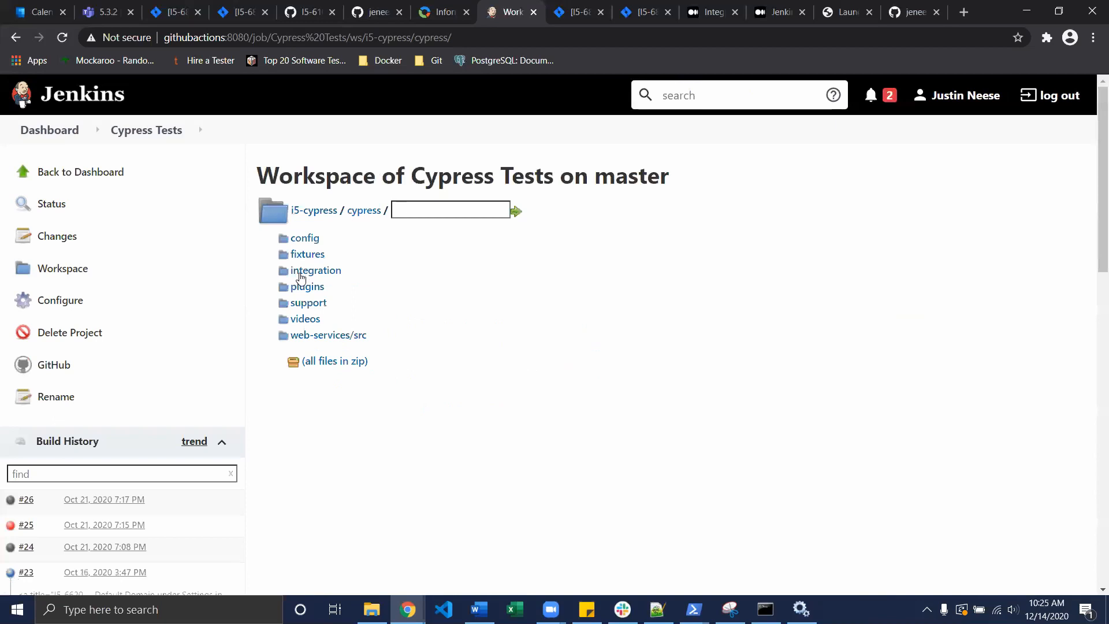
{"action": "left_click", "coordinate": [301, 273]}
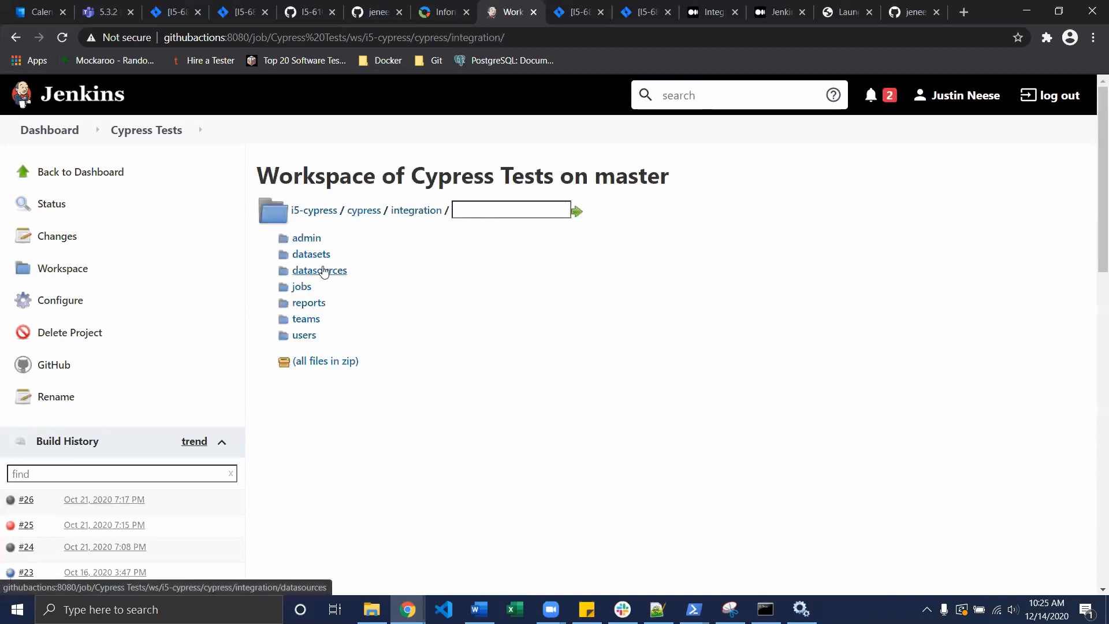
{"action": "key", "text": "alt+Left"}
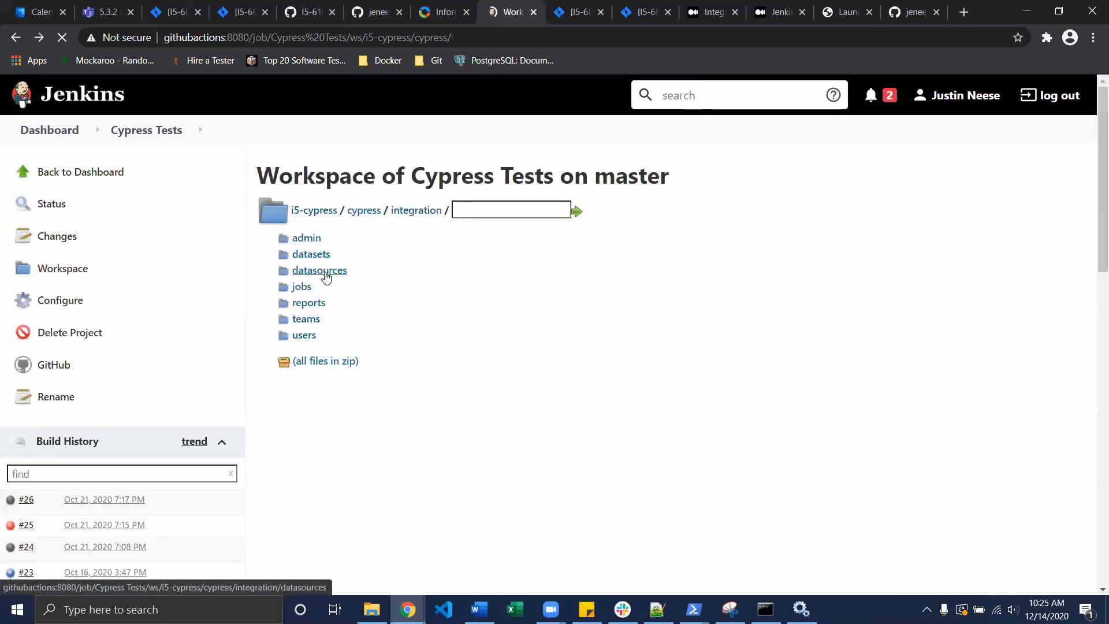
{"action": "key", "text": "alt+Left"}
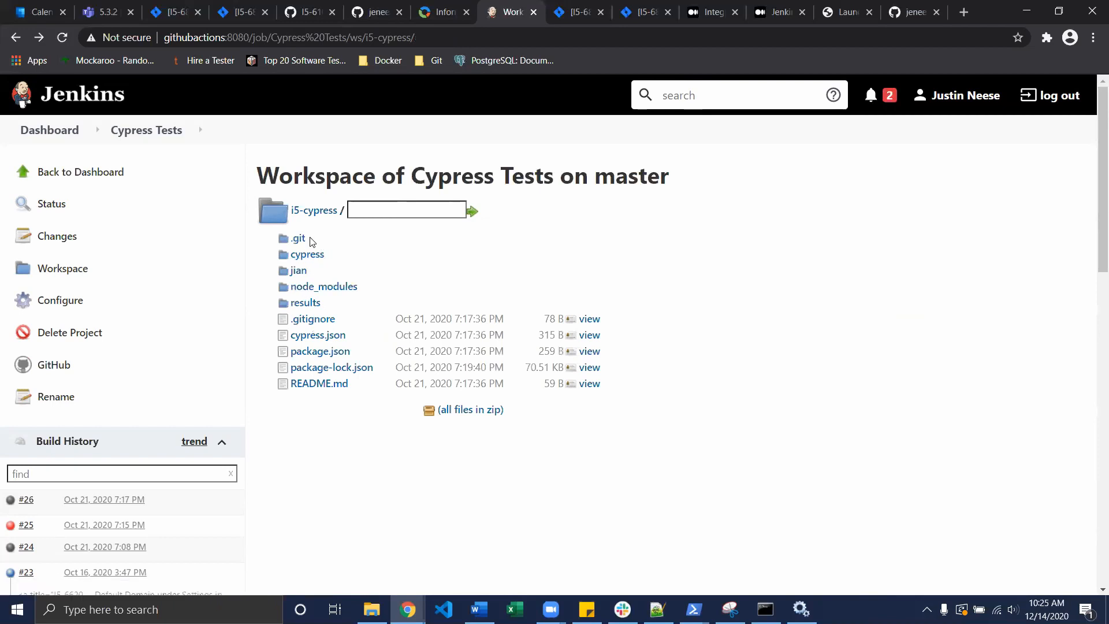
{"action": "key", "text": "alt+Left"}
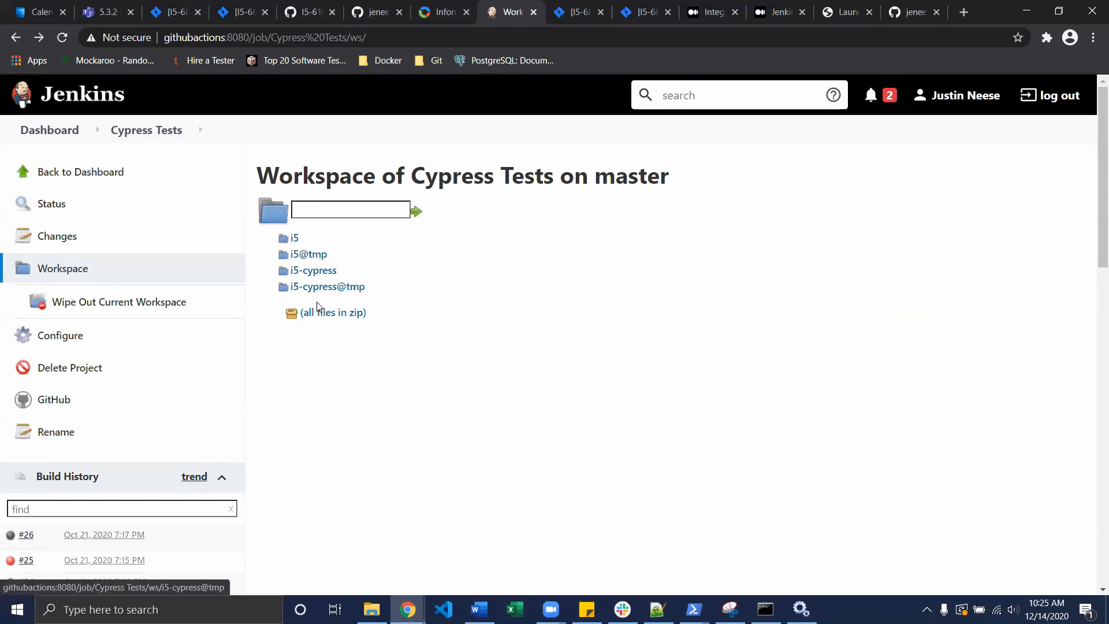
Reopen the job's configuration and review the Execute shell commands and the Publish JUnit test result report settings
{"action": "left_click", "coordinate": [71, 345]}
{"action": "scroll", "coordinate": [430, 329], "scroll_direction": "down", "scroll_amount": 15}
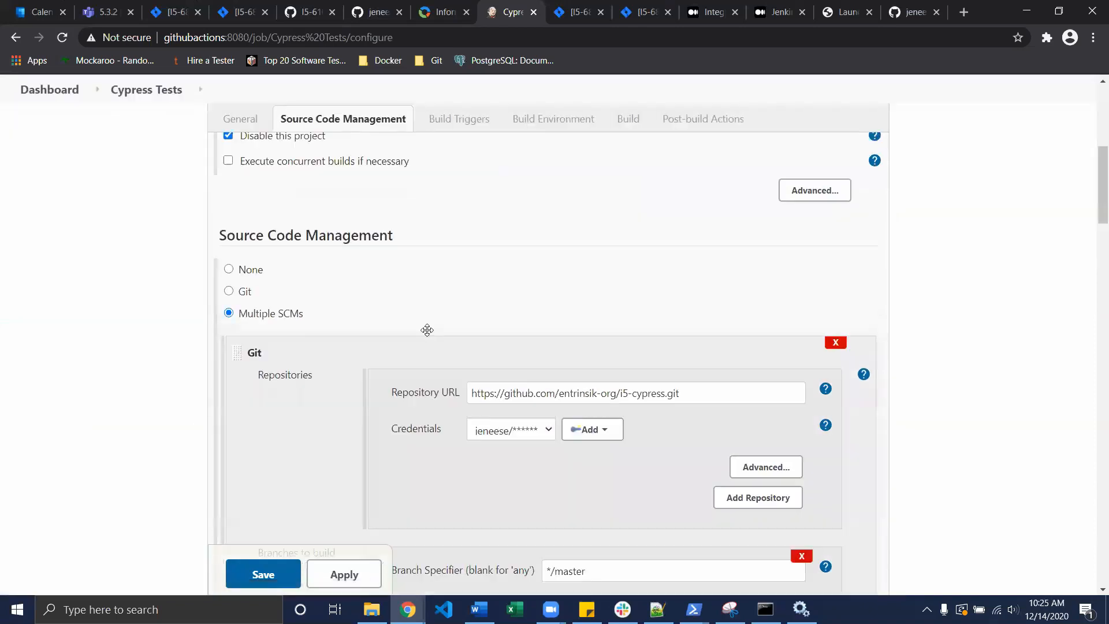
{"action": "scroll", "coordinate": [430, 329], "scroll_direction": "down", "scroll_amount": 20}
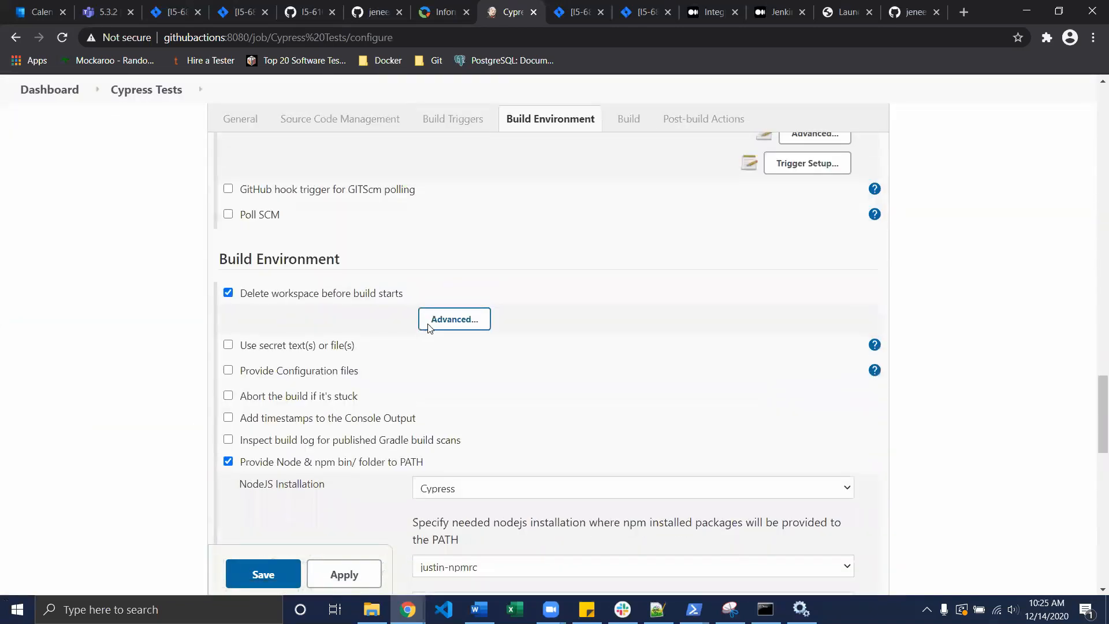
{"action": "scroll", "coordinate": [427, 330], "scroll_direction": "up", "scroll_amount": 3}
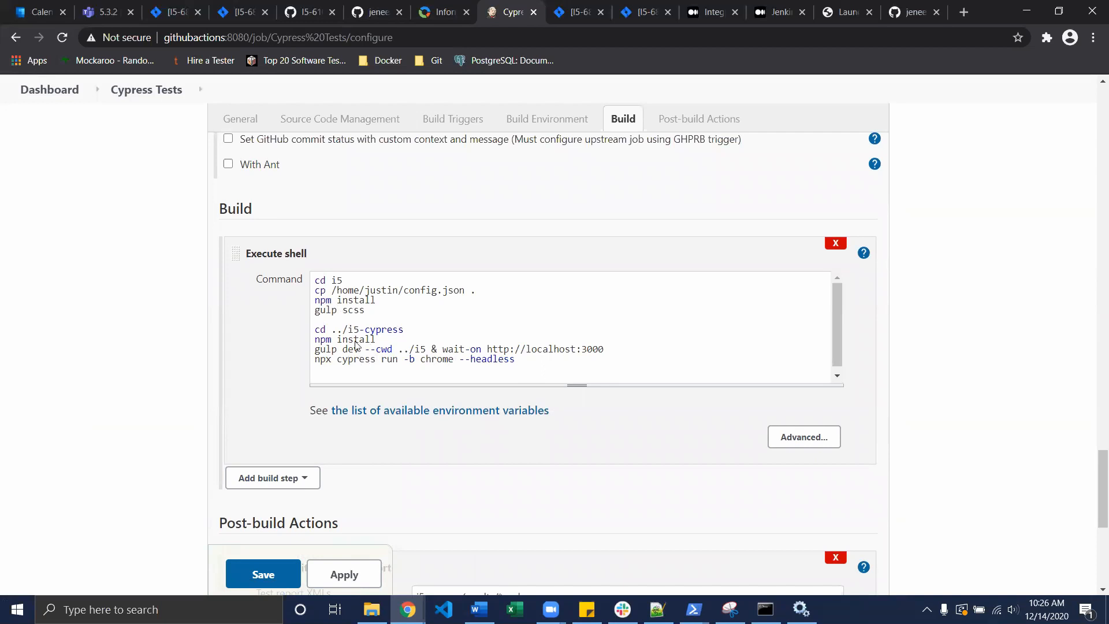
{"action": "scroll", "coordinate": [248, 351], "scroll_direction": "down", "scroll_amount": 6}
{"action": "scroll", "coordinate": [242, 350], "scroll_direction": "up", "scroll_amount": 1}
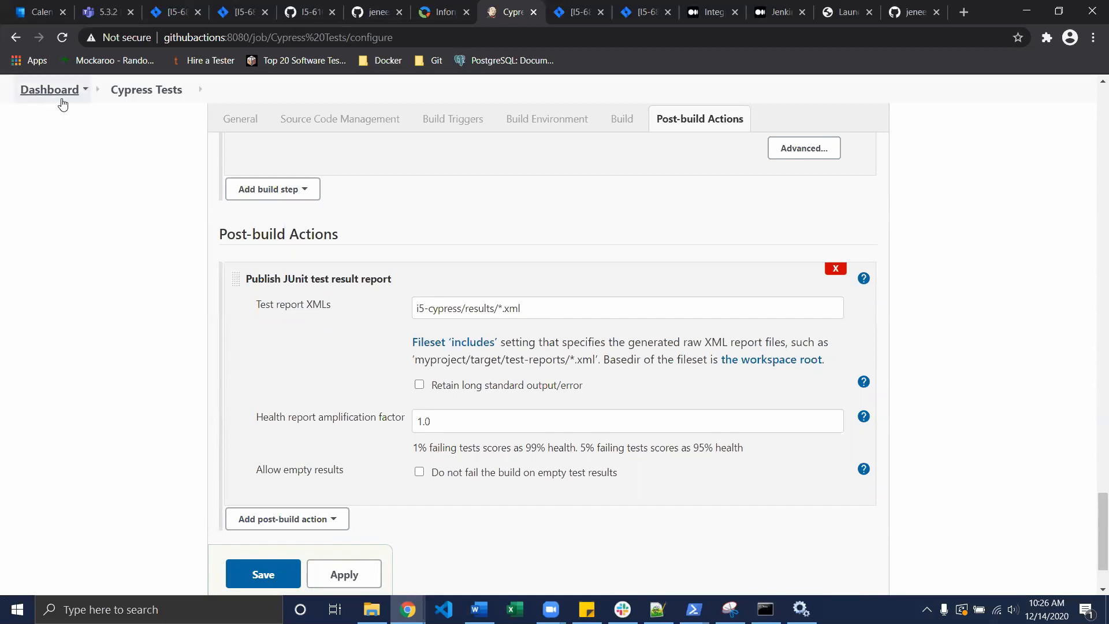
Return to the Cypress Tests project page and view its list of changes and its workspace
{"action": "left_click", "coordinate": [137, 93]}
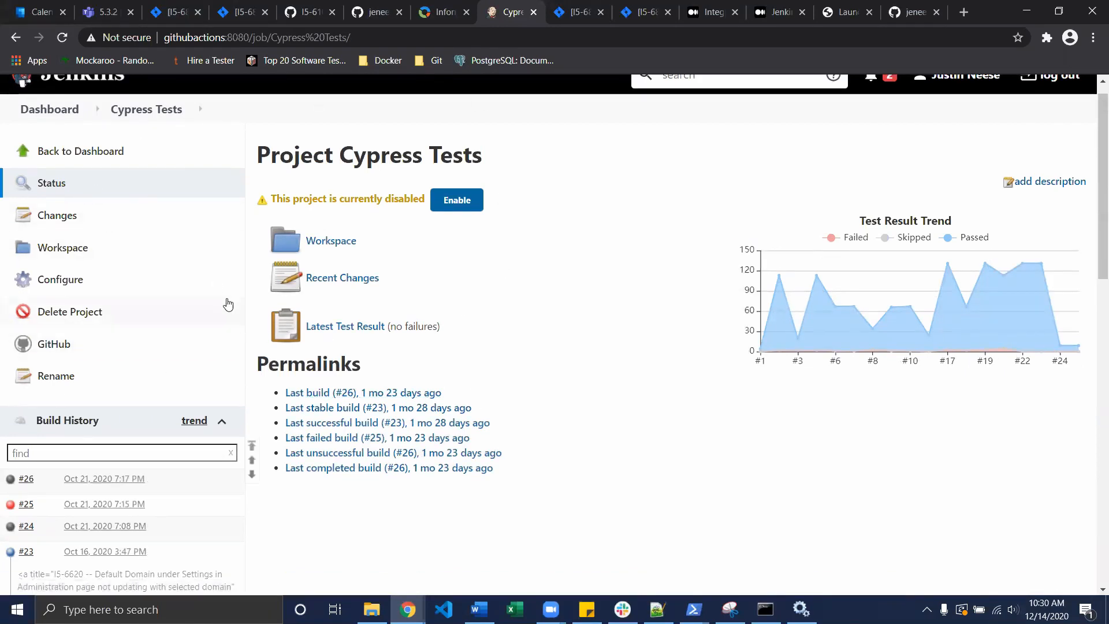
{"action": "left_click", "coordinate": [73, 223]}
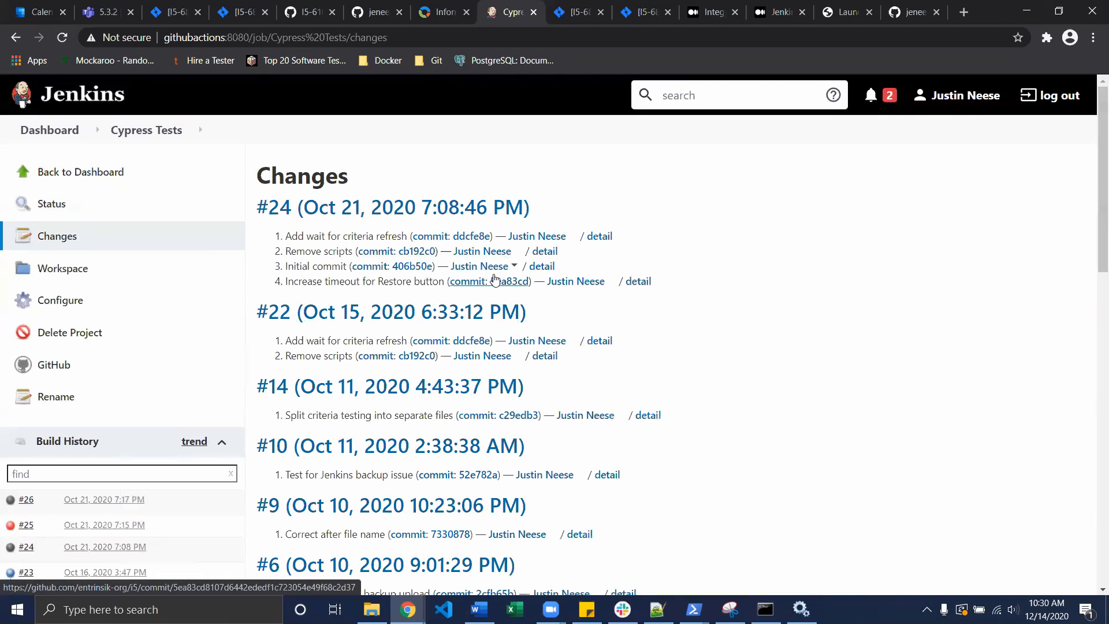
{"action": "left_click", "coordinate": [63, 274]}
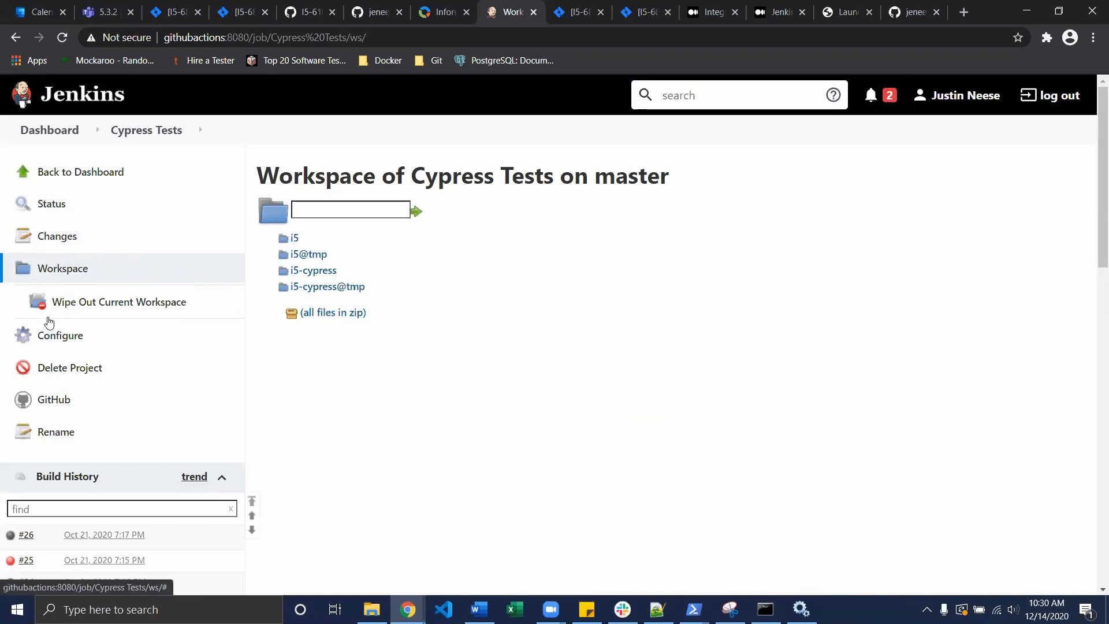
View the job's configuration page and its linked GitHub repository, returning to the workspace after each
{"action": "left_click", "coordinate": [45, 345]}
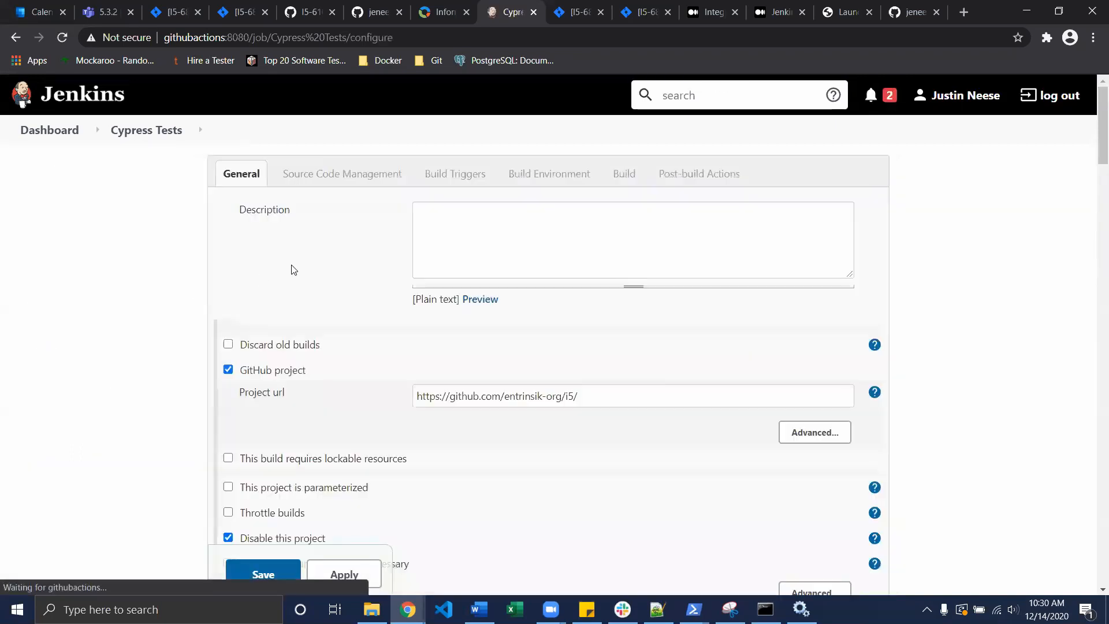
{"action": "left_click", "coordinate": [16, 38]}
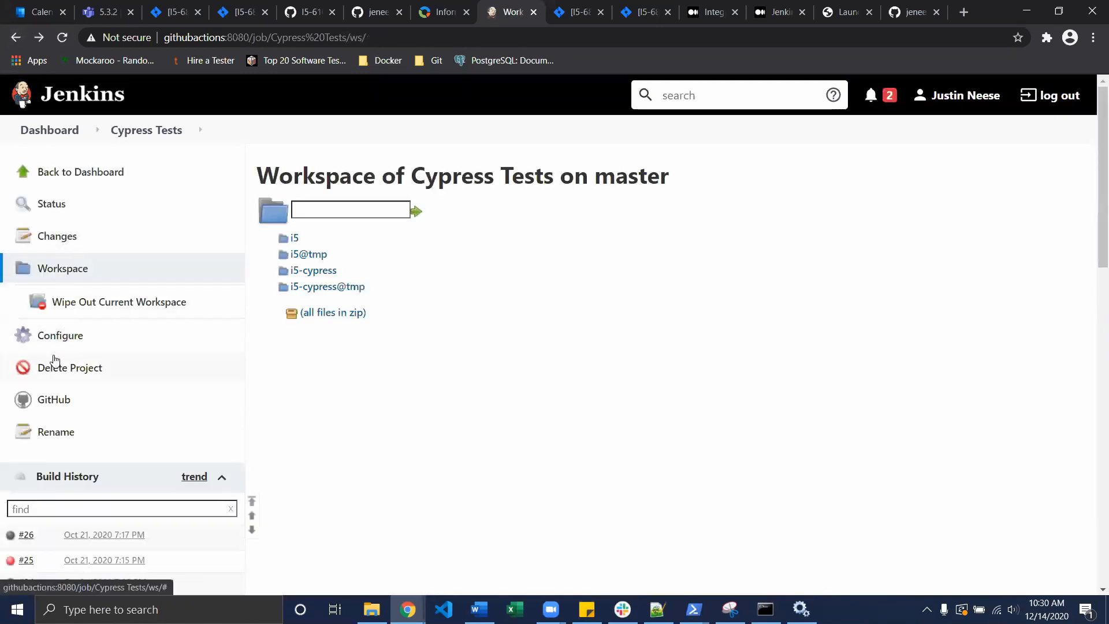
{"action": "left_click", "coordinate": [52, 408]}
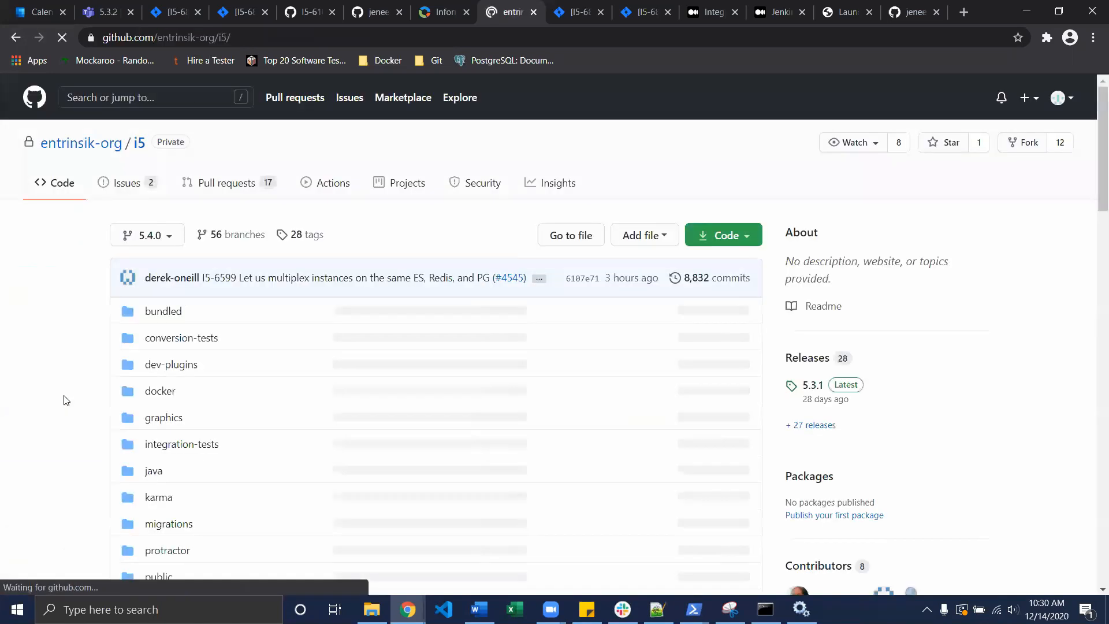
{"action": "left_click", "coordinate": [15, 37]}
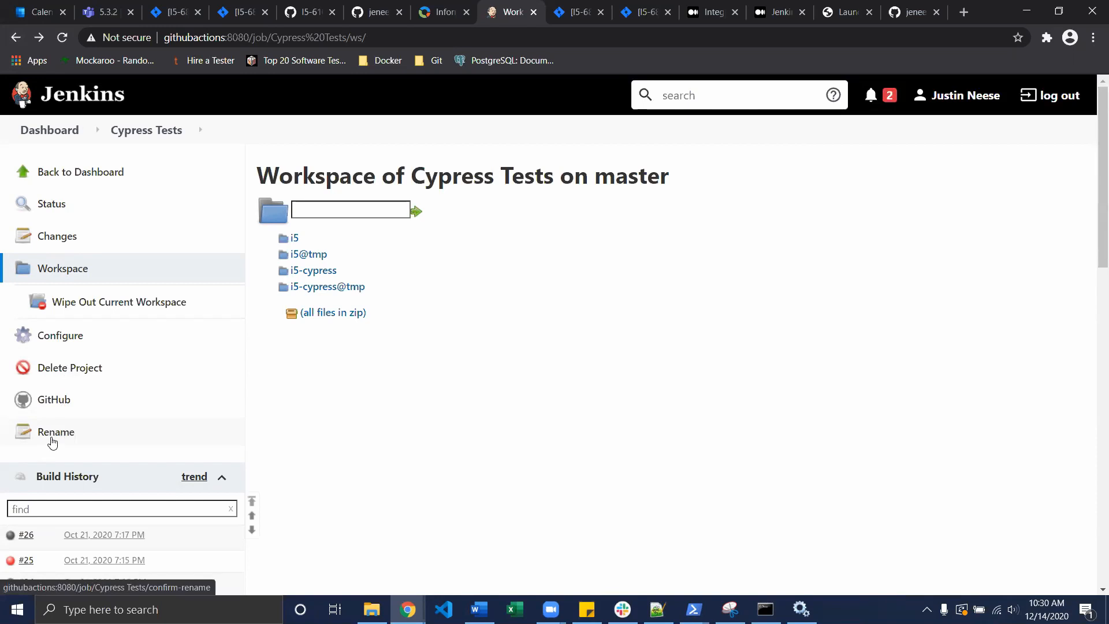
Open build #23 from the build history and examine its pull request parameters
{"action": "scroll", "coordinate": [52, 442], "scroll_direction": "down", "scroll_amount": 5}
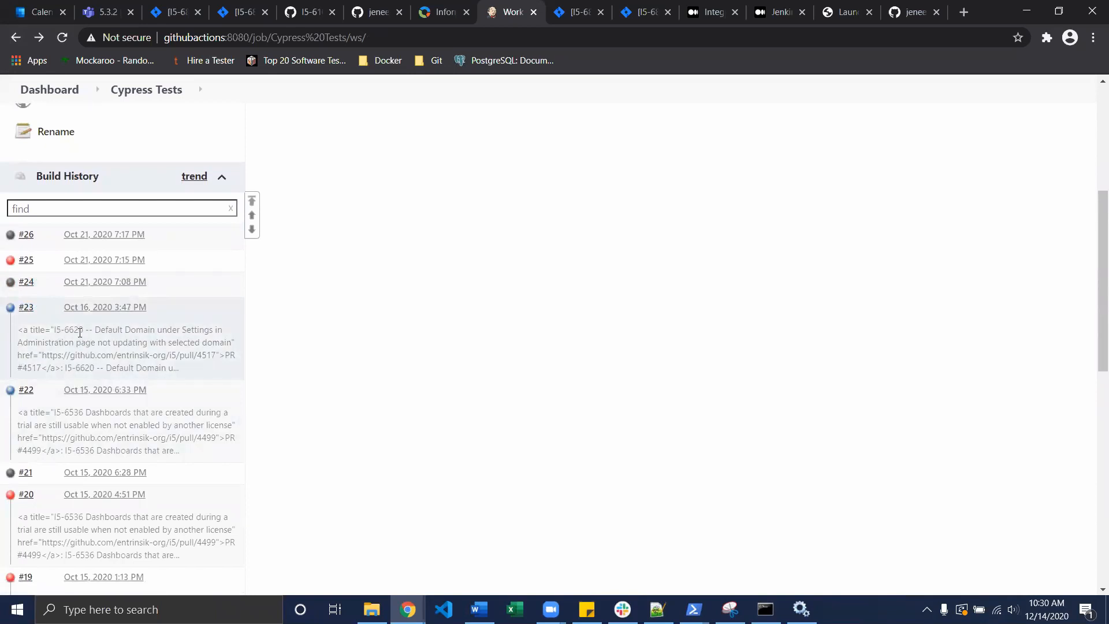
{"action": "left_click", "coordinate": [26, 308]}
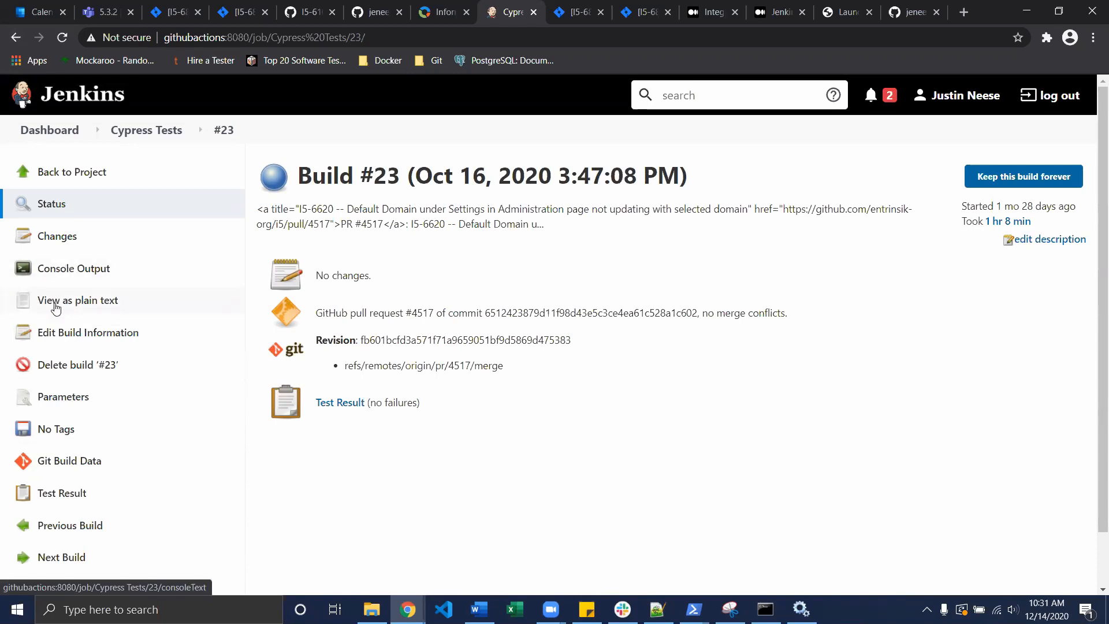
{"action": "left_click", "coordinate": [49, 404]}
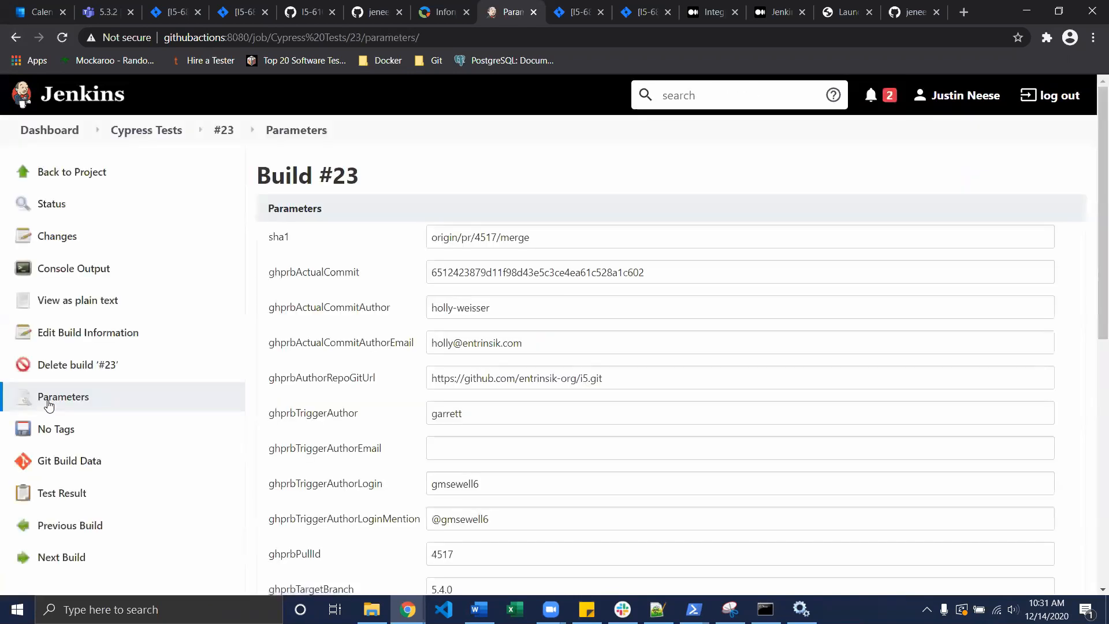
{"action": "scroll", "coordinate": [370, 341], "scroll_direction": "down", "scroll_amount": 1}
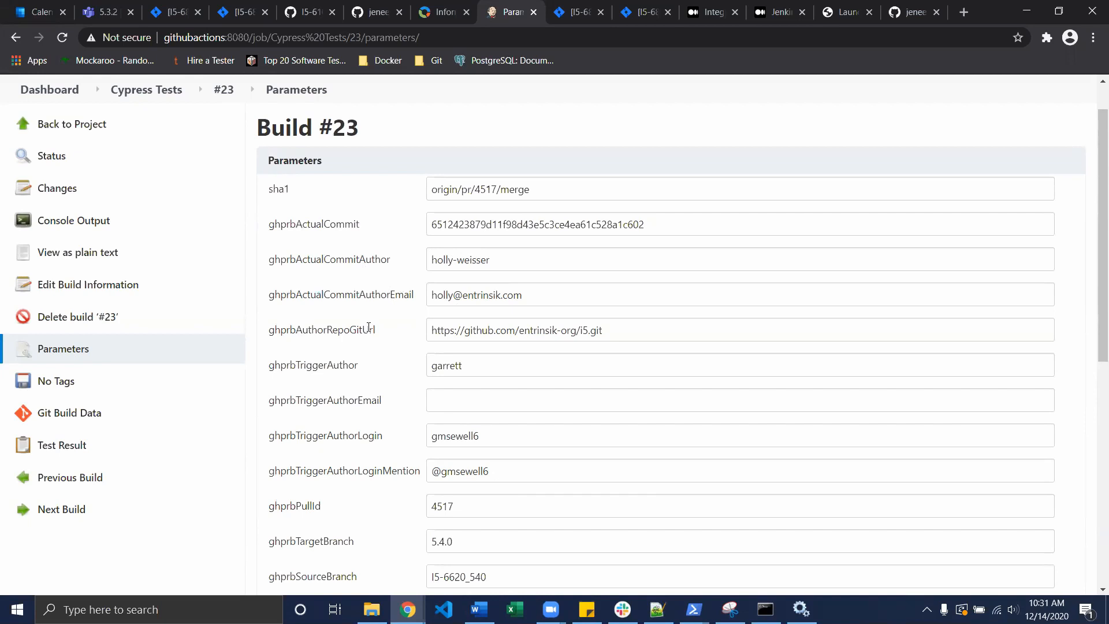
{"action": "scroll", "coordinate": [368, 327], "scroll_direction": "down", "scroll_amount": 1}
{"action": "scroll", "coordinate": [369, 327], "scroll_direction": "up", "scroll_amount": 1}
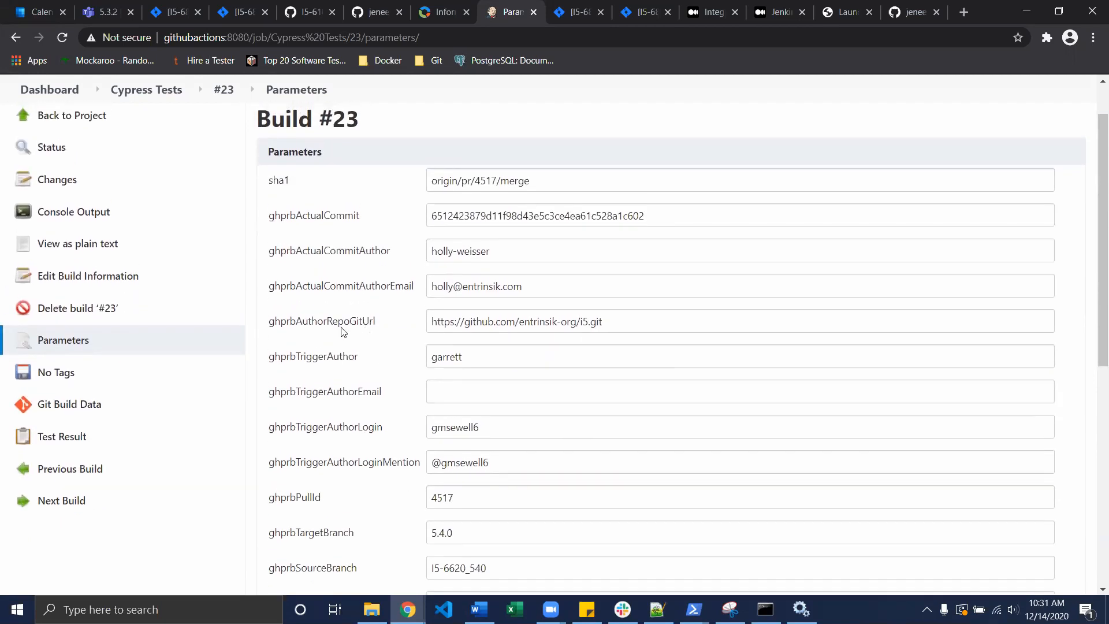
{"action": "scroll", "coordinate": [339, 331], "scroll_direction": "down", "scroll_amount": 1}
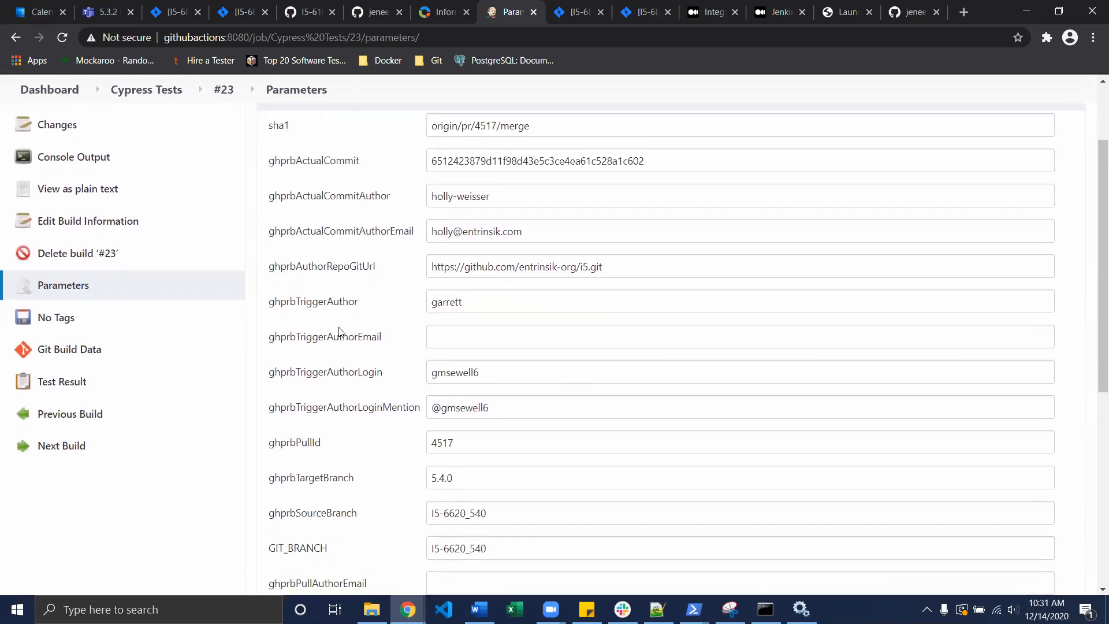
Examine the remaining pull request parameters of build #23, then return to the Cypress Tests project page
{"action": "scroll", "coordinate": [339, 331], "scroll_direction": "down", "scroll_amount": 6}
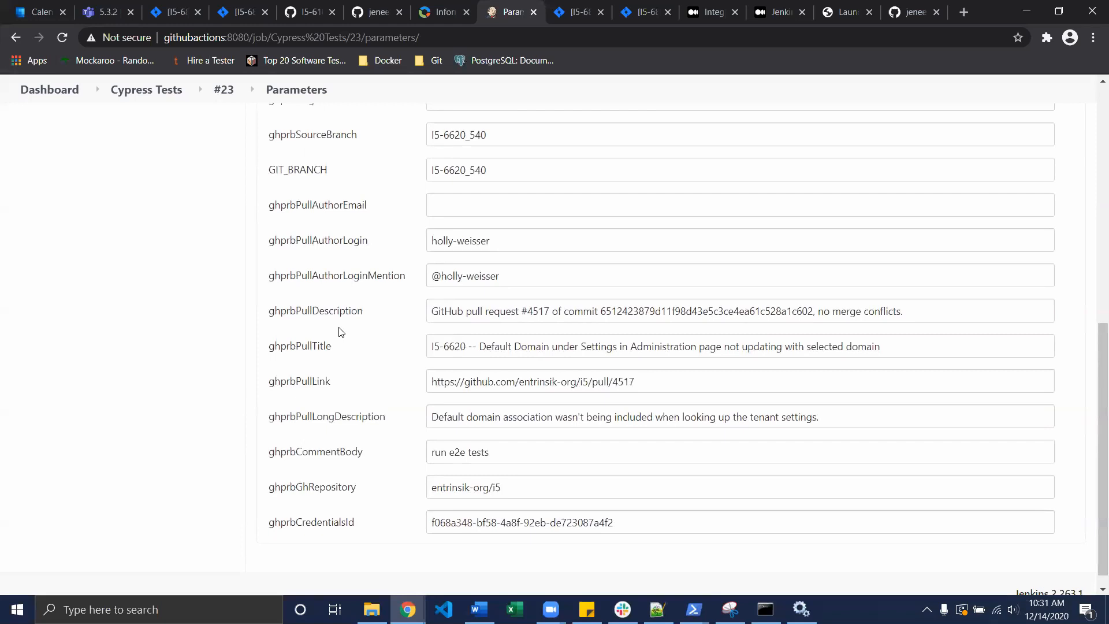
{"action": "scroll", "coordinate": [339, 331], "scroll_direction": "up", "scroll_amount": 4}
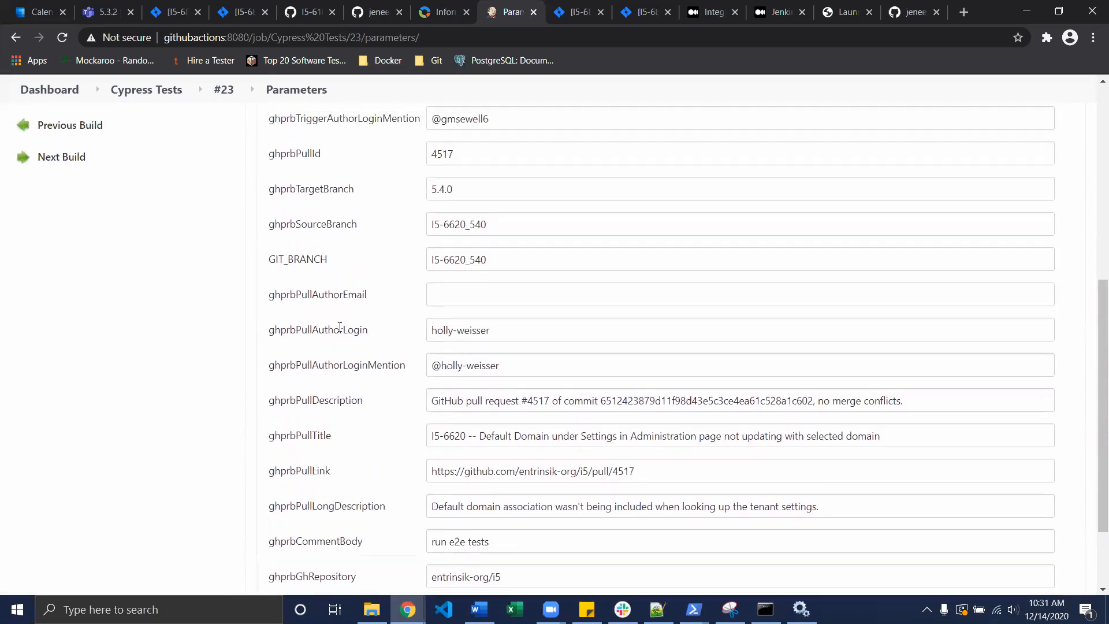
{"action": "scroll", "coordinate": [340, 327], "scroll_direction": "up", "scroll_amount": 4}
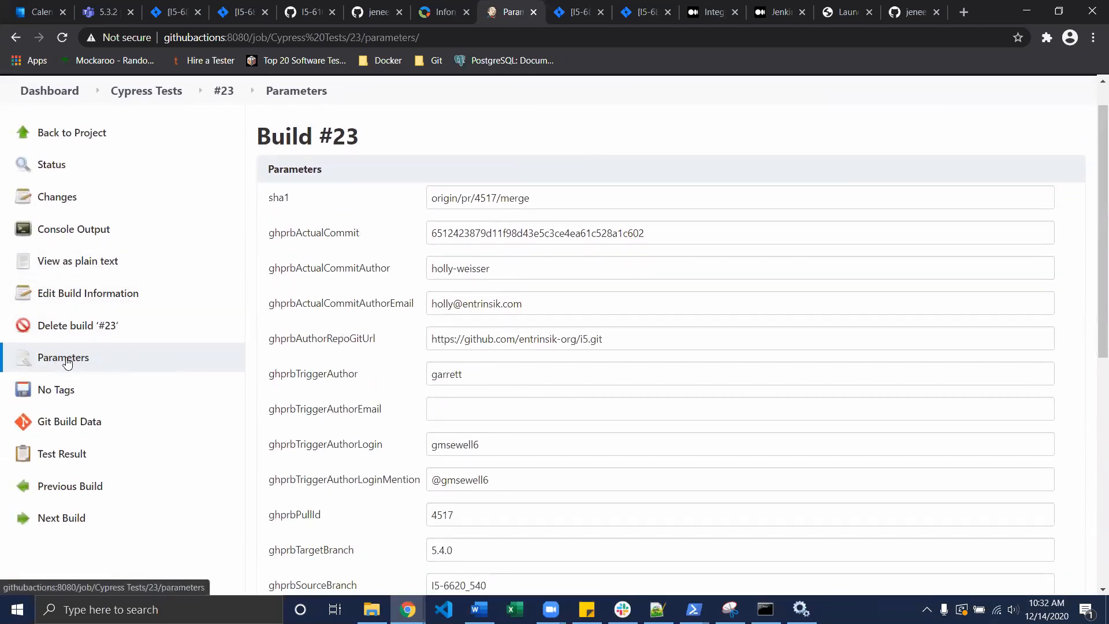
{"action": "scroll", "coordinate": [67, 361], "scroll_direction": "up", "scroll_amount": 1}
{"action": "left_click", "coordinate": [96, 168]}
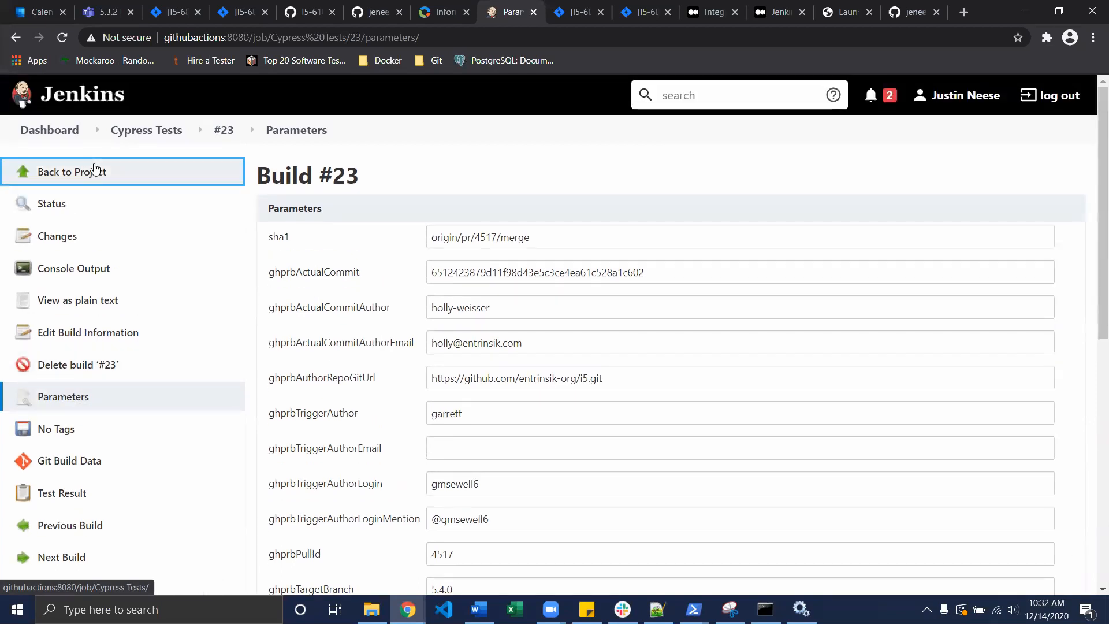
View the status pages of builds #23 and #25, returning to the Cypress Tests project page after each
{"action": "scroll", "coordinate": [32, 516], "scroll_direction": "down", "scroll_amount": 1}
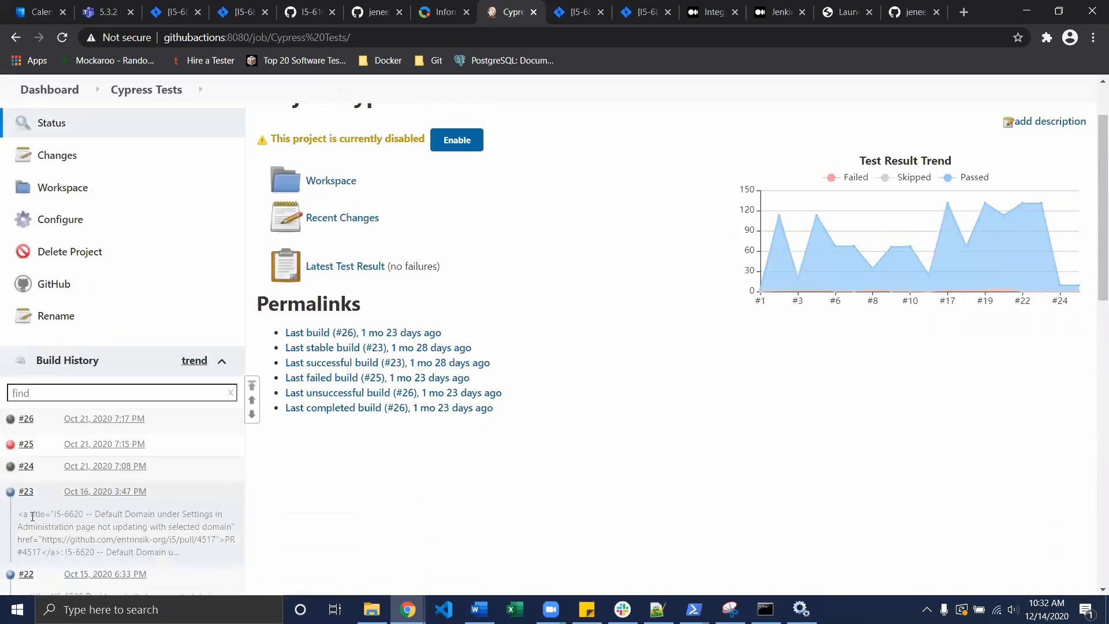
{"action": "left_click", "coordinate": [26, 492]}
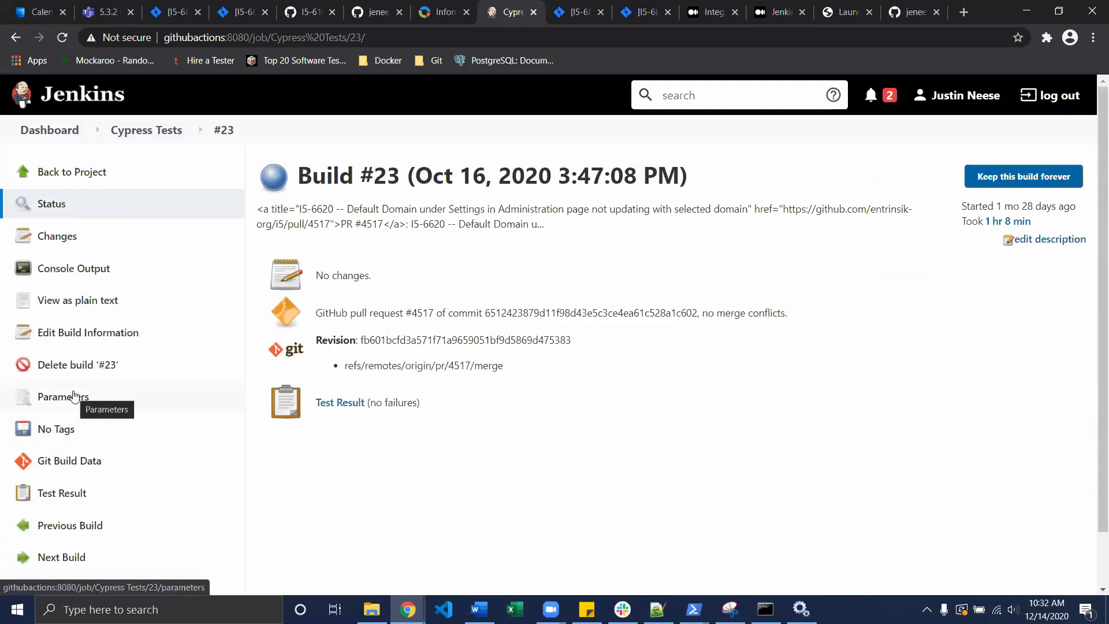
{"action": "left_click", "coordinate": [83, 172]}
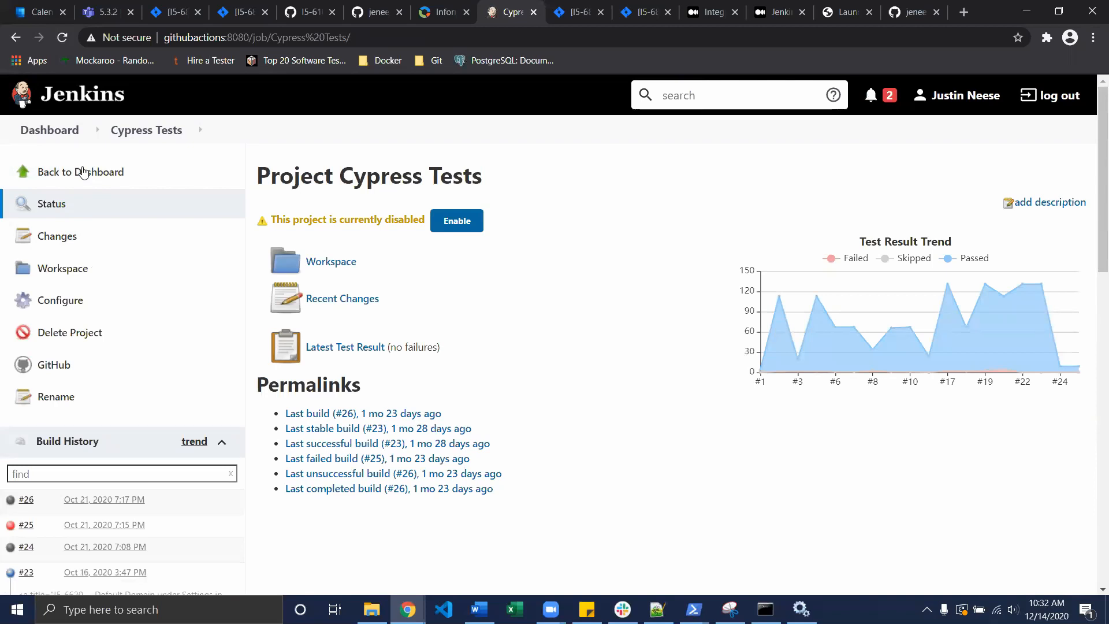
{"action": "left_click", "coordinate": [26, 526]}
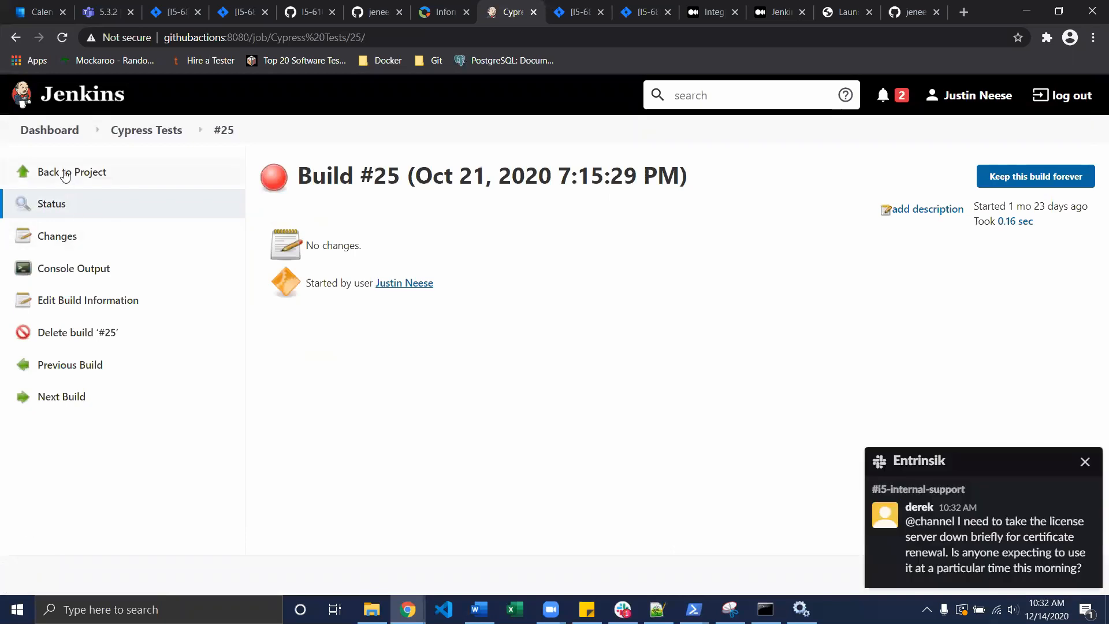
{"action": "left_click", "coordinate": [66, 175]}
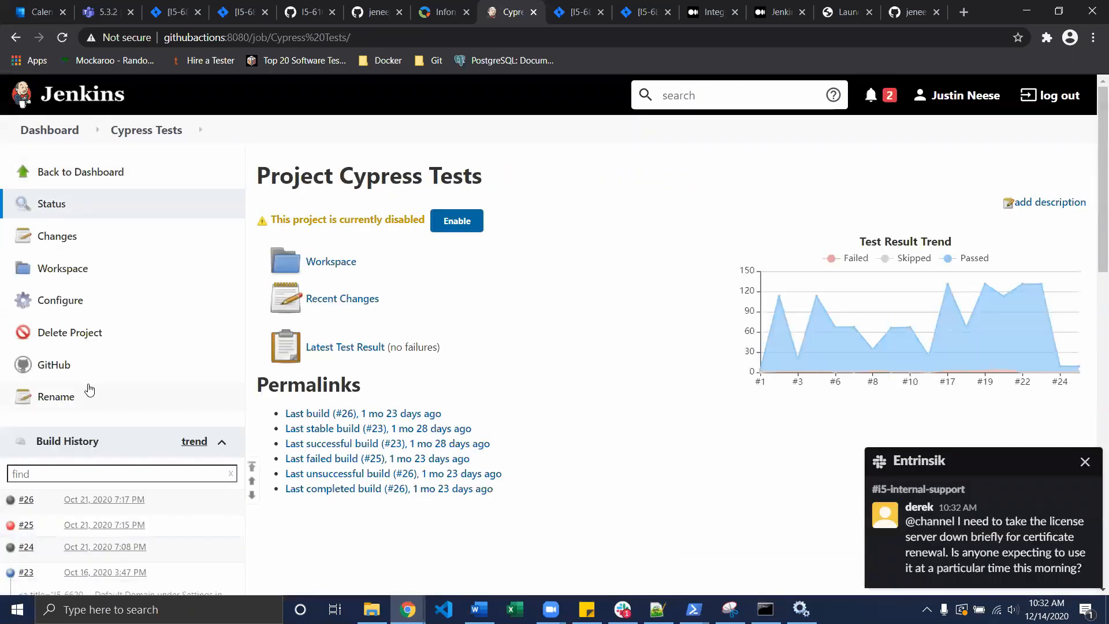
Open build #20 from the build history and review its status summary, including the pull request, revisions and test failures
{"action": "scroll", "coordinate": [89, 388], "scroll_direction": "down", "scroll_amount": 3}
{"action": "scroll", "coordinate": [90, 389], "scroll_direction": "down", "scroll_amount": 4}
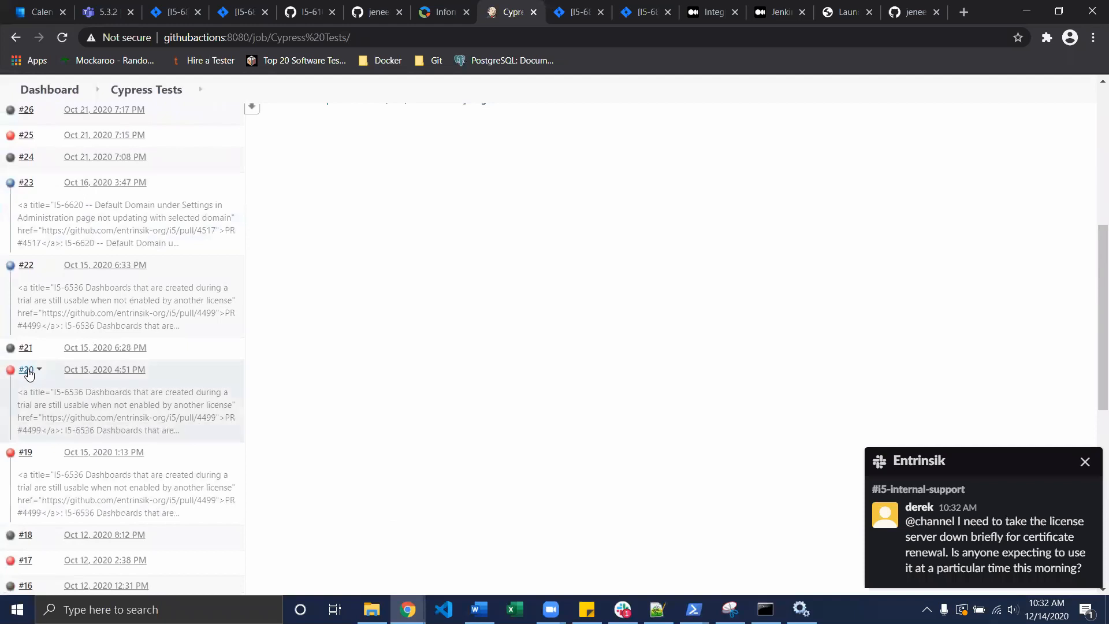
{"action": "left_click", "coordinate": [29, 374]}
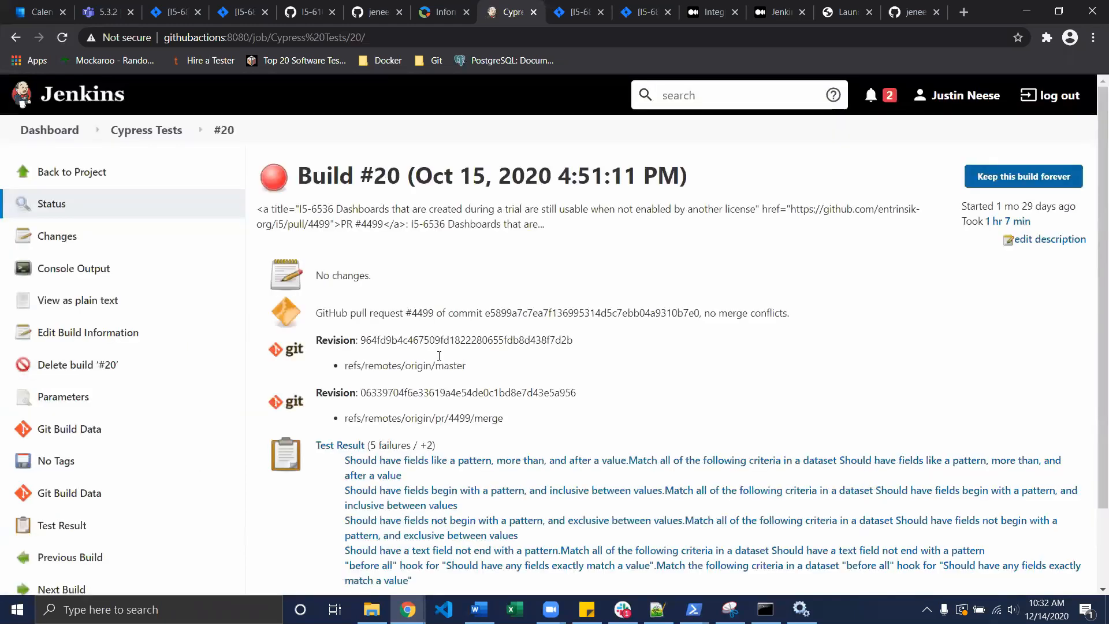
{"action": "scroll", "coordinate": [456, 368], "scroll_direction": "down", "scroll_amount": 2}
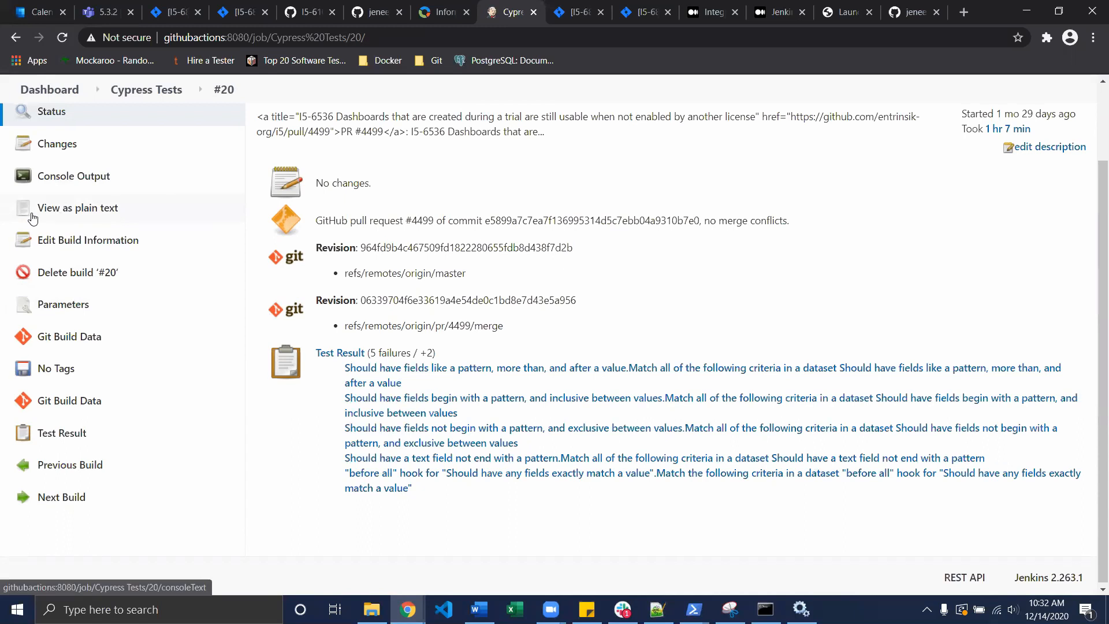
{"action": "scroll", "coordinate": [138, 242], "scroll_direction": "up", "scroll_amount": 2}
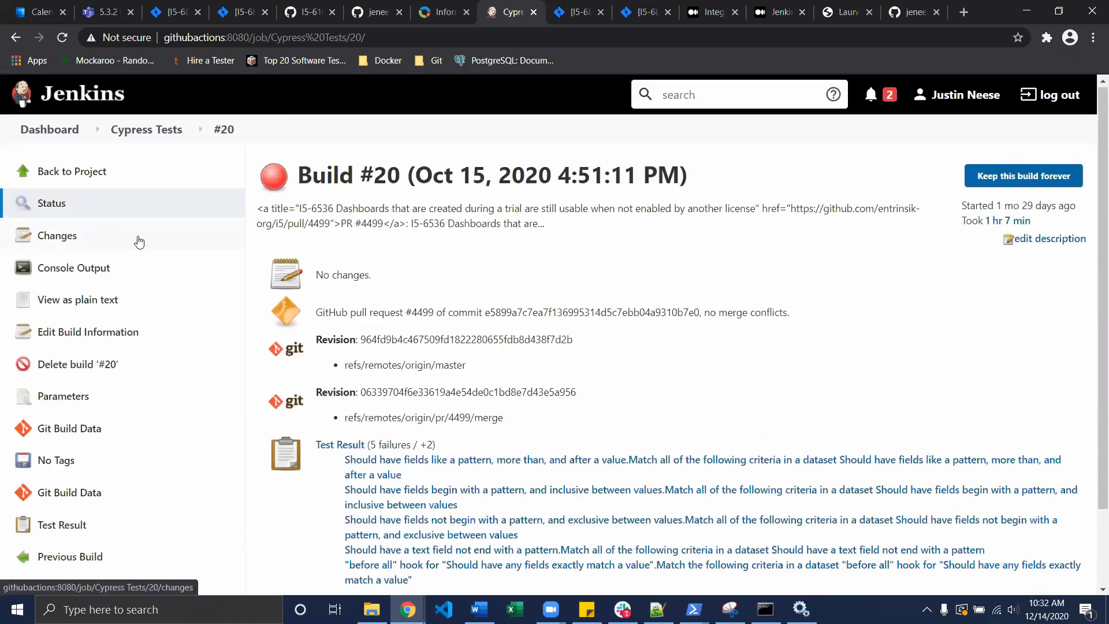
Open the Test Result report of build #20 and review its failed tests and overall test table
{"action": "left_click", "coordinate": [352, 447]}
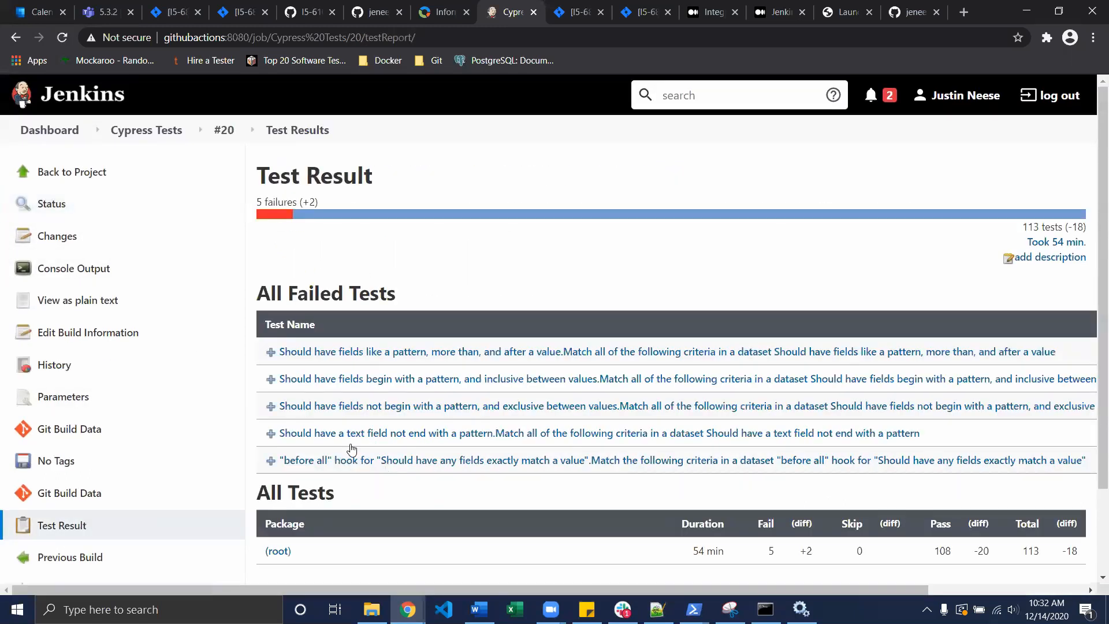
{"action": "scroll", "coordinate": [318, 313], "scroll_direction": "down", "scroll_amount": 1}
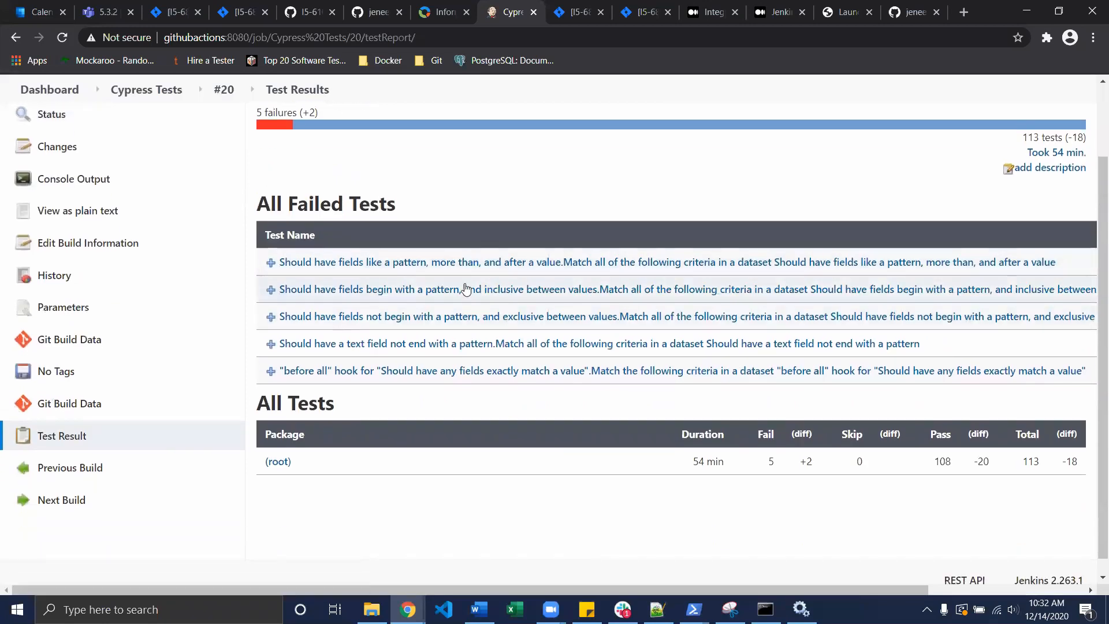
{"action": "scroll", "coordinate": [460, 300], "scroll_direction": "up", "scroll_amount": 1}
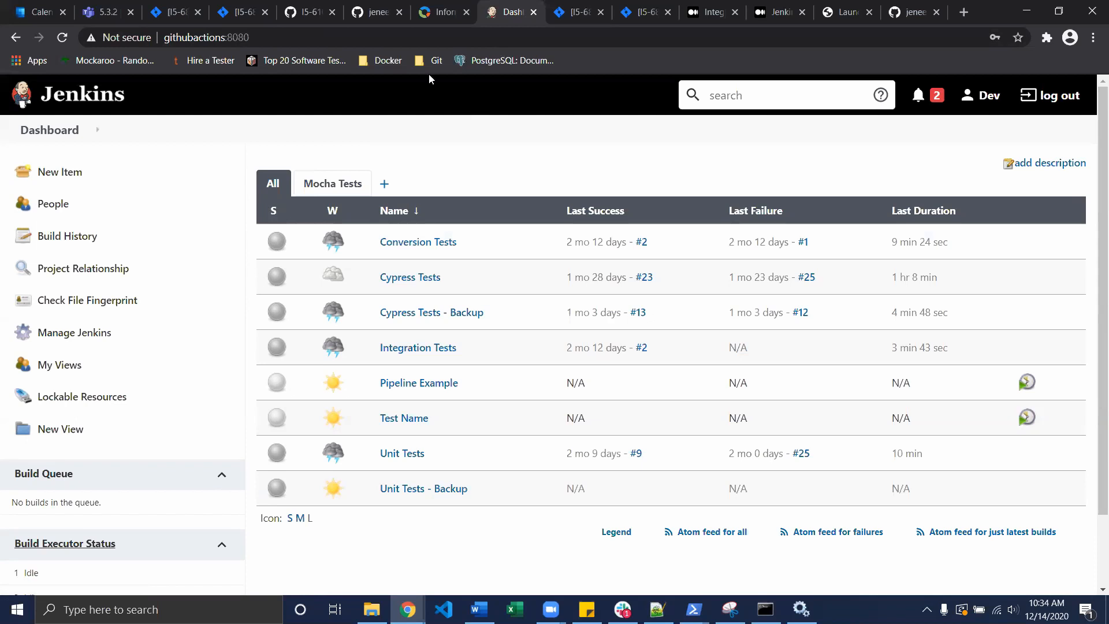
Switch to the Medium article on integrating Jenkins builds into GitHub pull requests and read its Test section on pull request status checks
{"action": "left_click", "coordinate": [721, 18]}
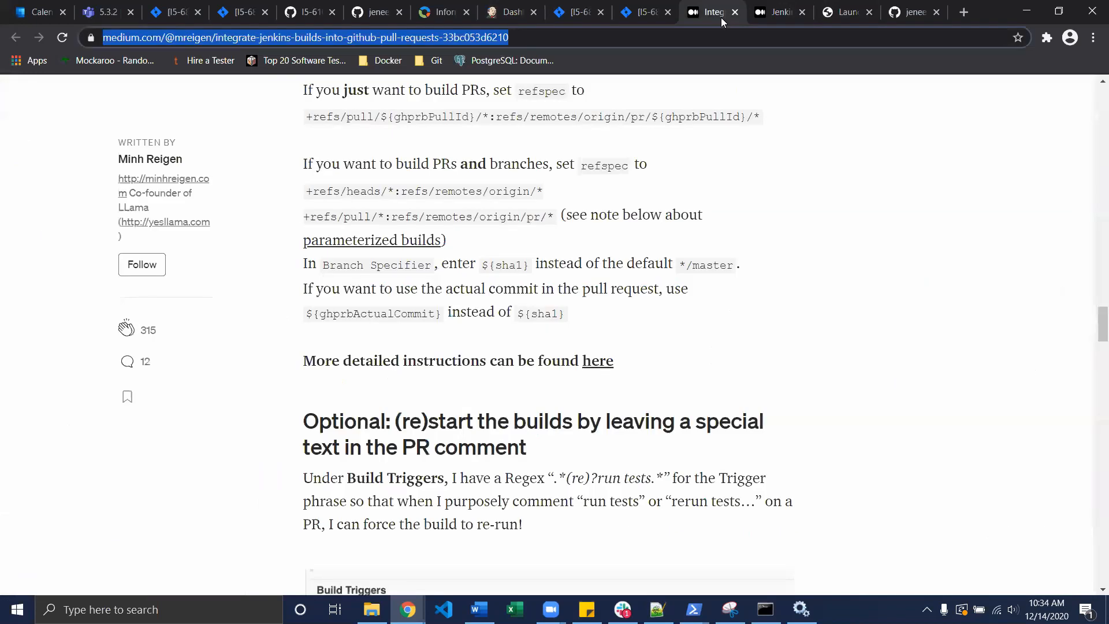
{"action": "scroll", "coordinate": [593, 296], "scroll_direction": "down", "scroll_amount": 15}
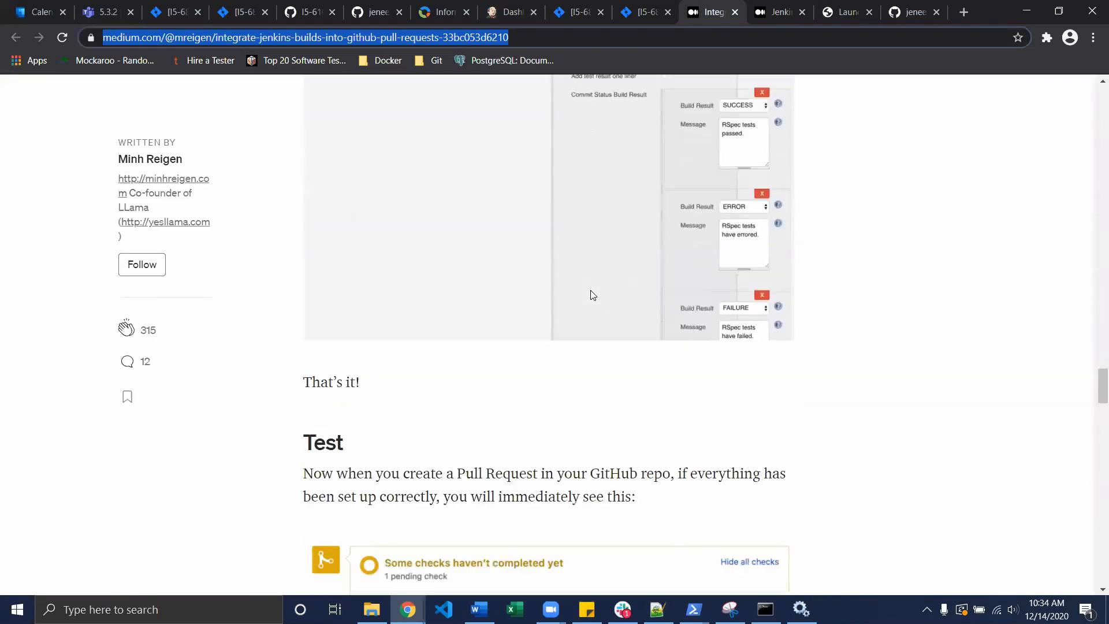
{"action": "scroll", "coordinate": [594, 296], "scroll_direction": "down", "scroll_amount": 2}
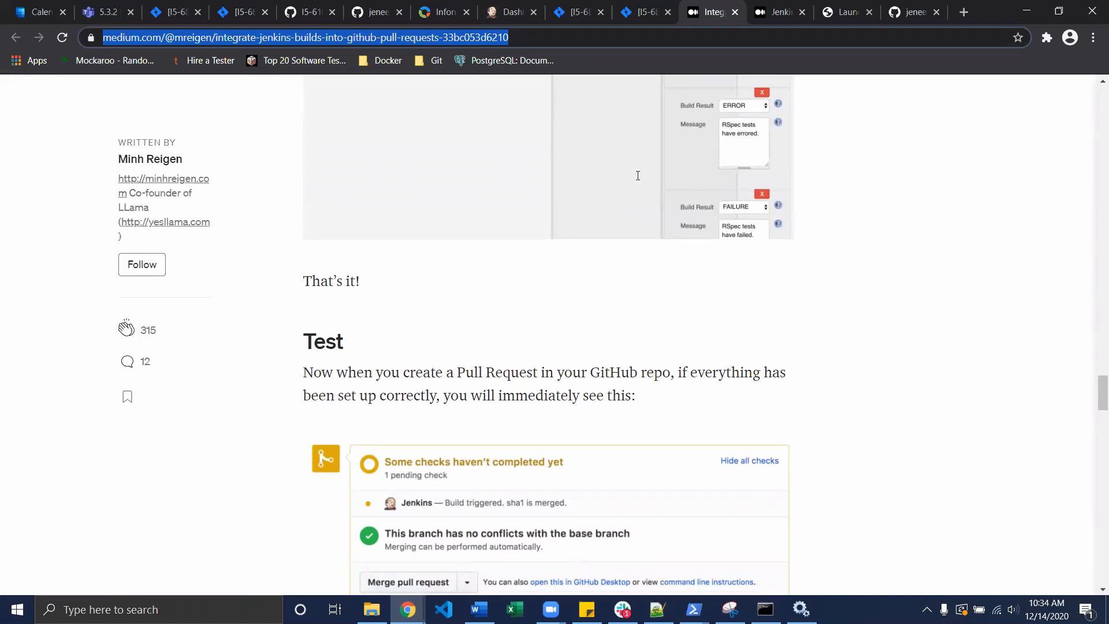
{"action": "key", "text": "alt+Tab"}
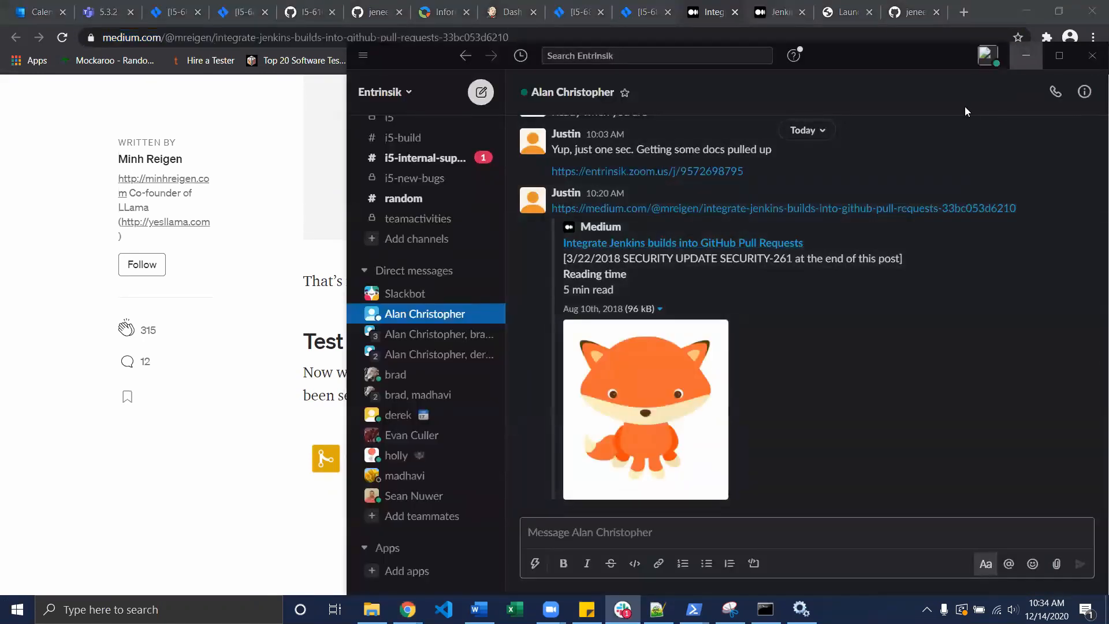
{"action": "key", "text": "alt+Tab"}
{"action": "scroll", "coordinate": [430, 369], "scroll_direction": "down", "scroll_amount": 3}
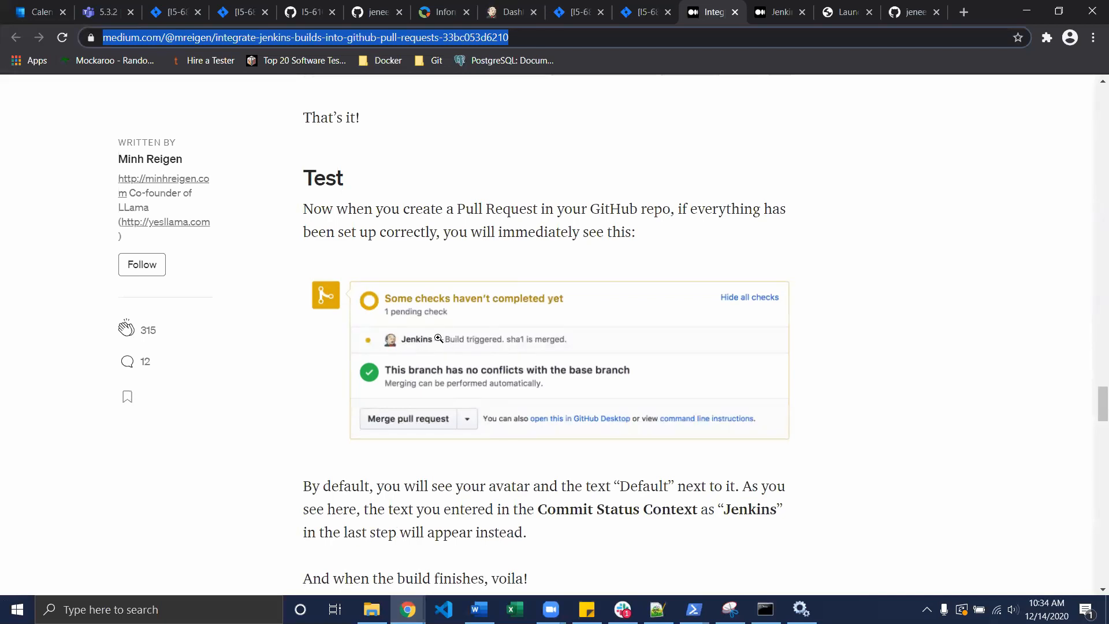
{"action": "scroll", "coordinate": [494, 348], "scroll_direction": "down", "scroll_amount": 7}
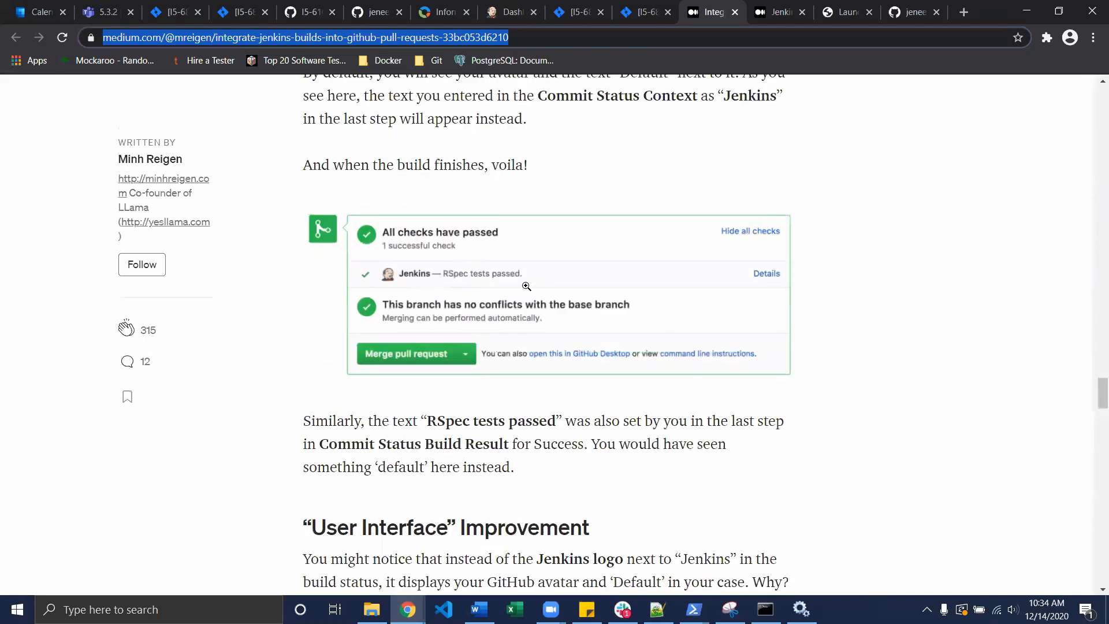
{"action": "scroll", "coordinate": [484, 289], "scroll_direction": "down", "scroll_amount": 7}
{"action": "scroll", "coordinate": [485, 289], "scroll_direction": "up", "scroll_amount": 6}
{"action": "scroll", "coordinate": [485, 289], "scroll_direction": "up", "scroll_amount": 1}
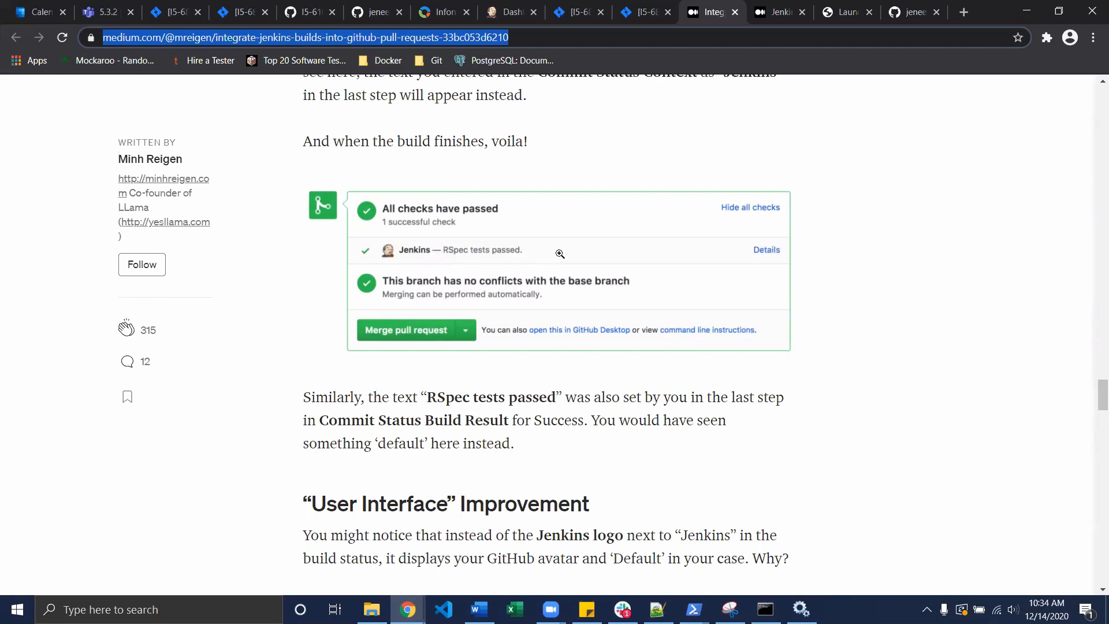
Return to Jenkins, open the Cypress Tests job configuration and expand the GitHub Pull Request Builder's Trigger Setup to review its build result messages
{"action": "left_click", "coordinate": [509, 14]}
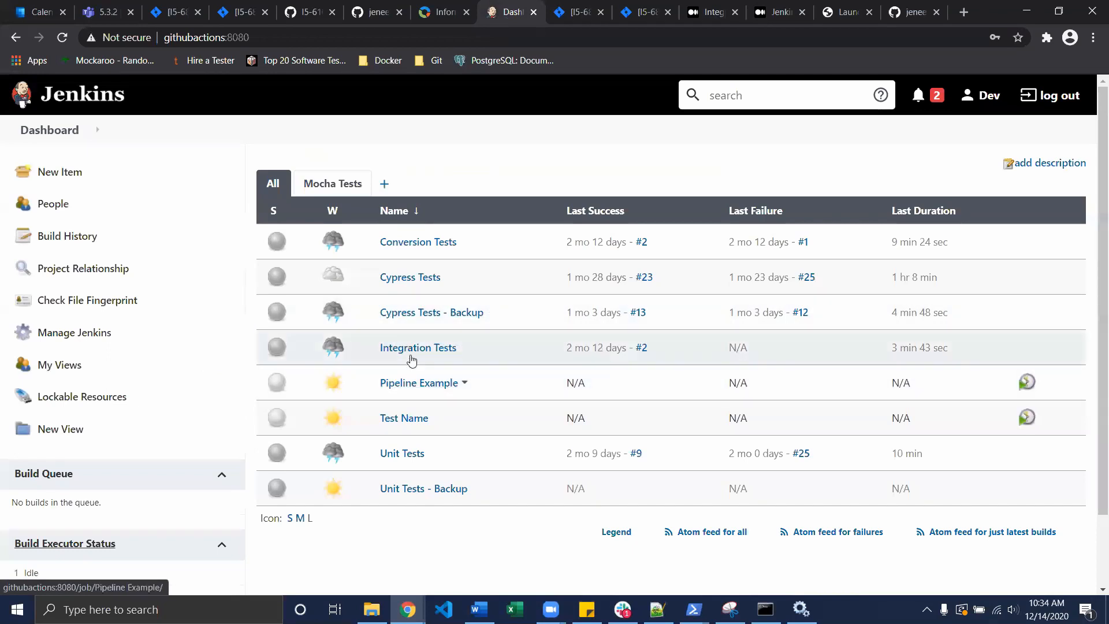
{"action": "left_click", "coordinate": [413, 279]}
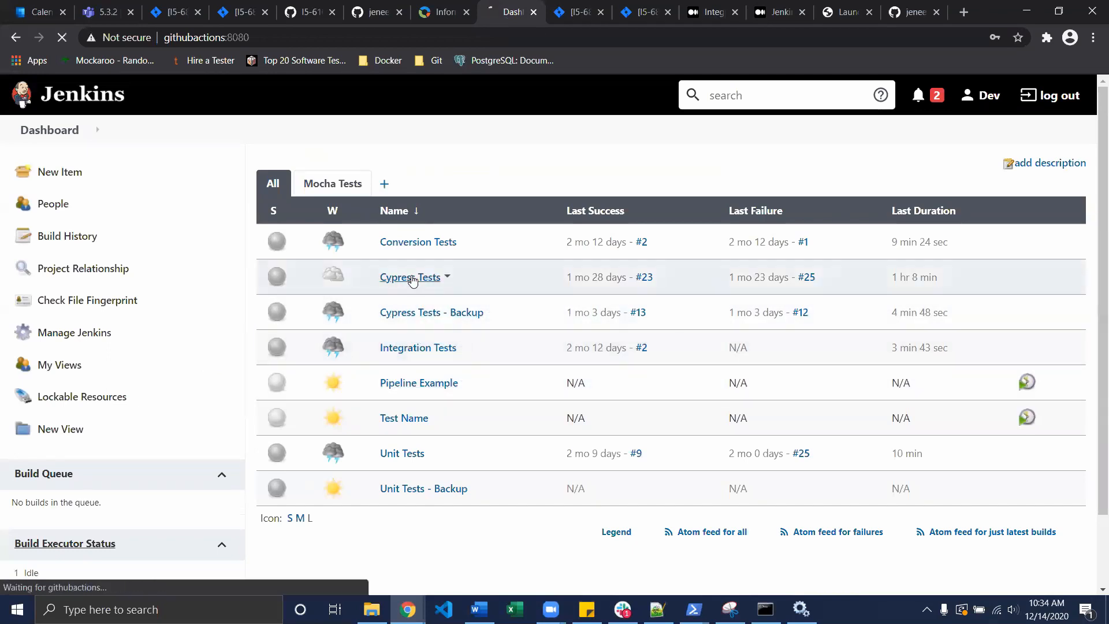
{"action": "left_click", "coordinate": [65, 302]}
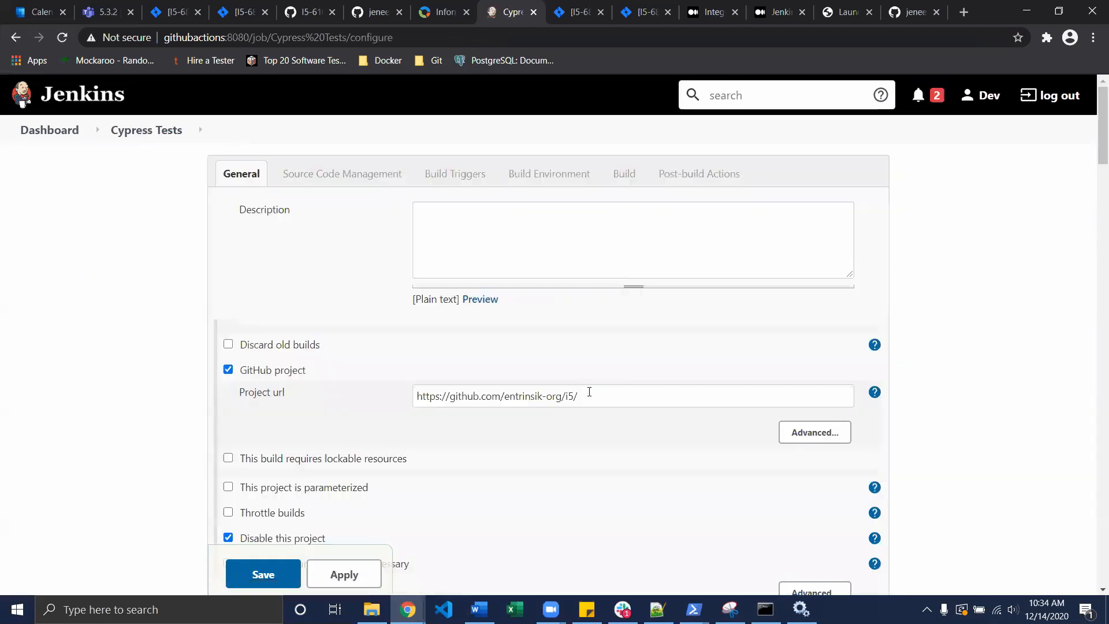
{"action": "scroll", "coordinate": [590, 393], "scroll_direction": "down", "scroll_amount": 10}
{"action": "scroll", "coordinate": [589, 395], "scroll_direction": "down", "scroll_amount": 15}
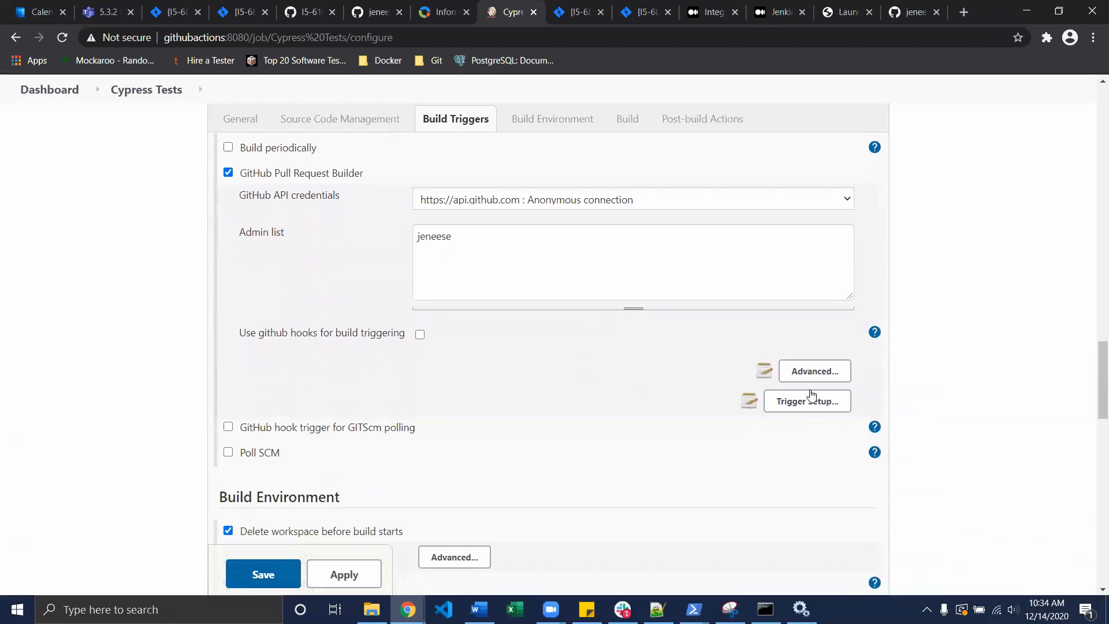
{"action": "left_click", "coordinate": [808, 402]}
{"action": "scroll", "coordinate": [809, 407], "scroll_direction": "down", "scroll_amount": 3}
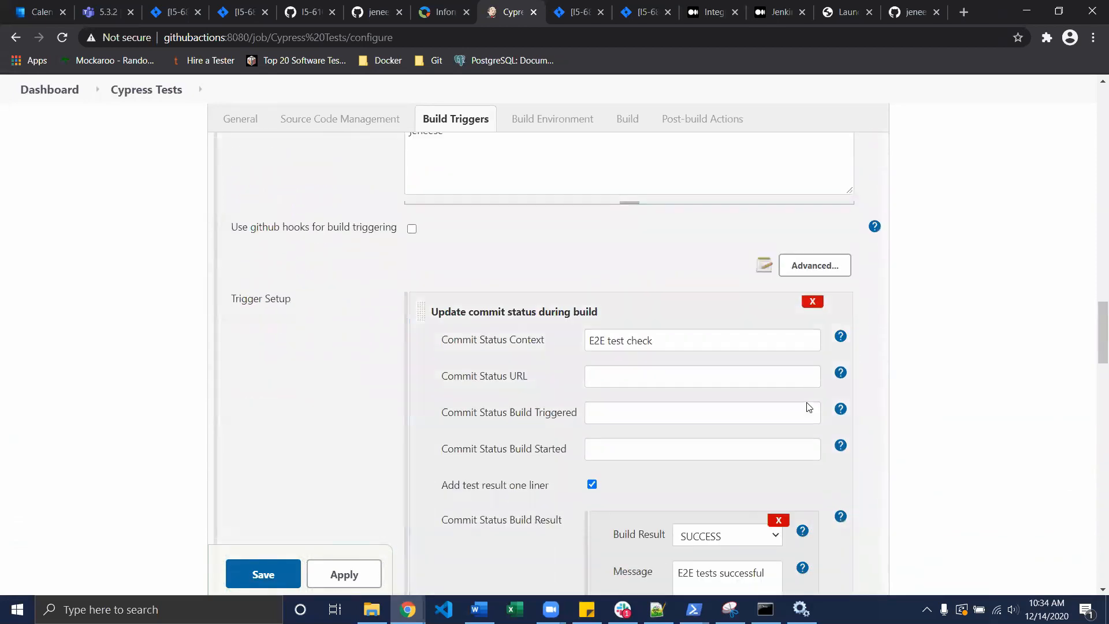
{"action": "scroll", "coordinate": [809, 406], "scroll_direction": "down", "scroll_amount": 10}
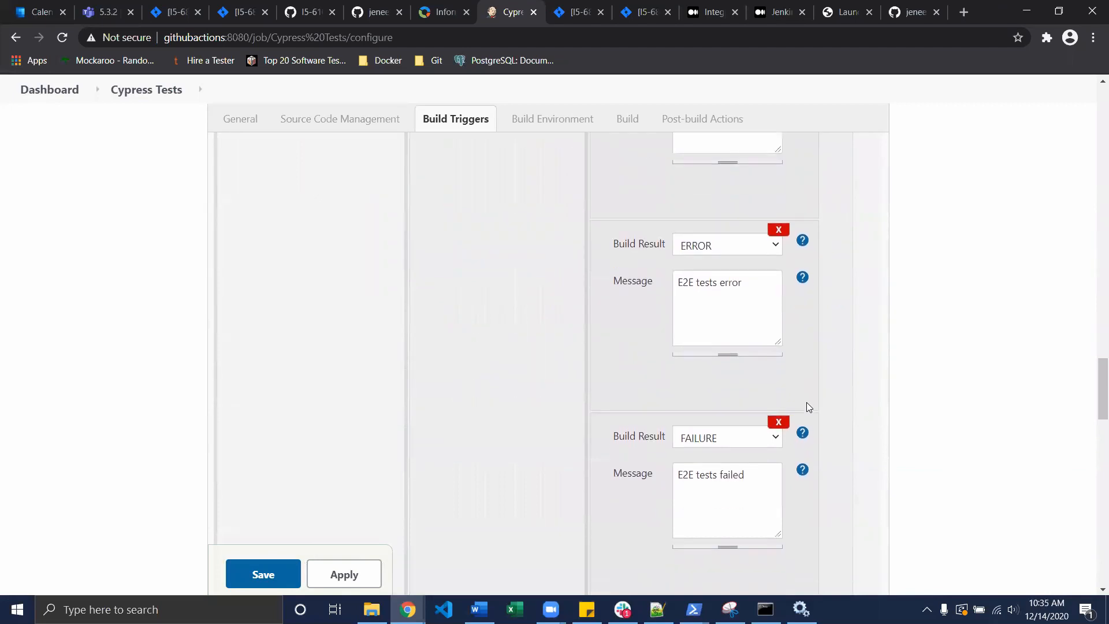
Examine the Update commit status during build settings alongside the surrounding Build Triggers options
{"action": "scroll", "coordinate": [807, 407], "scroll_direction": "up", "scroll_amount": 10}
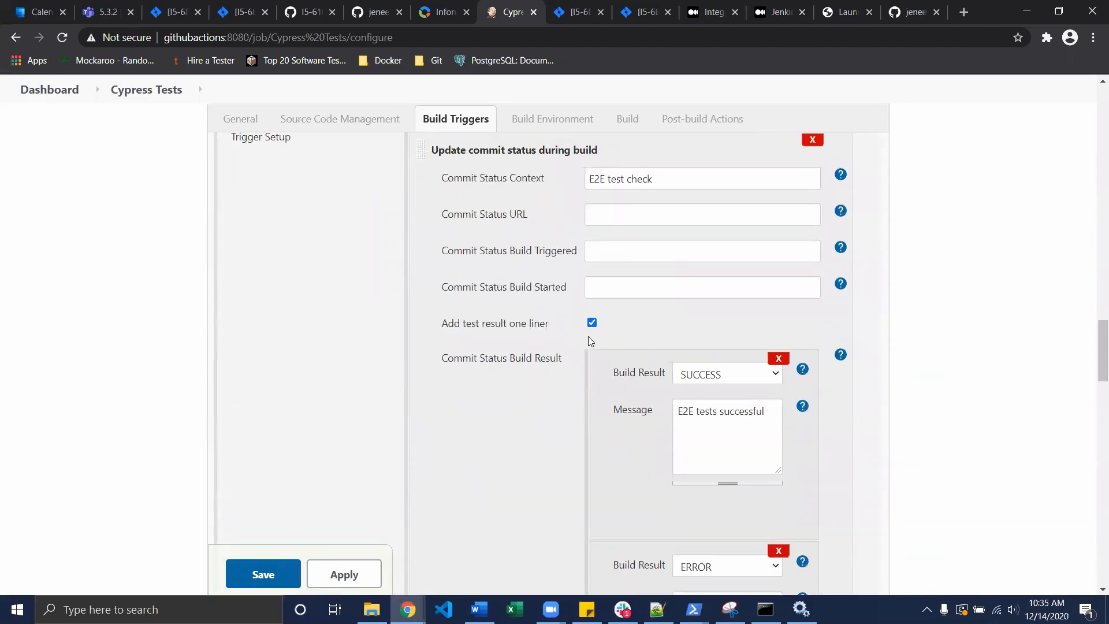
{"action": "scroll", "coordinate": [483, 316], "scroll_direction": "up", "scroll_amount": 8}
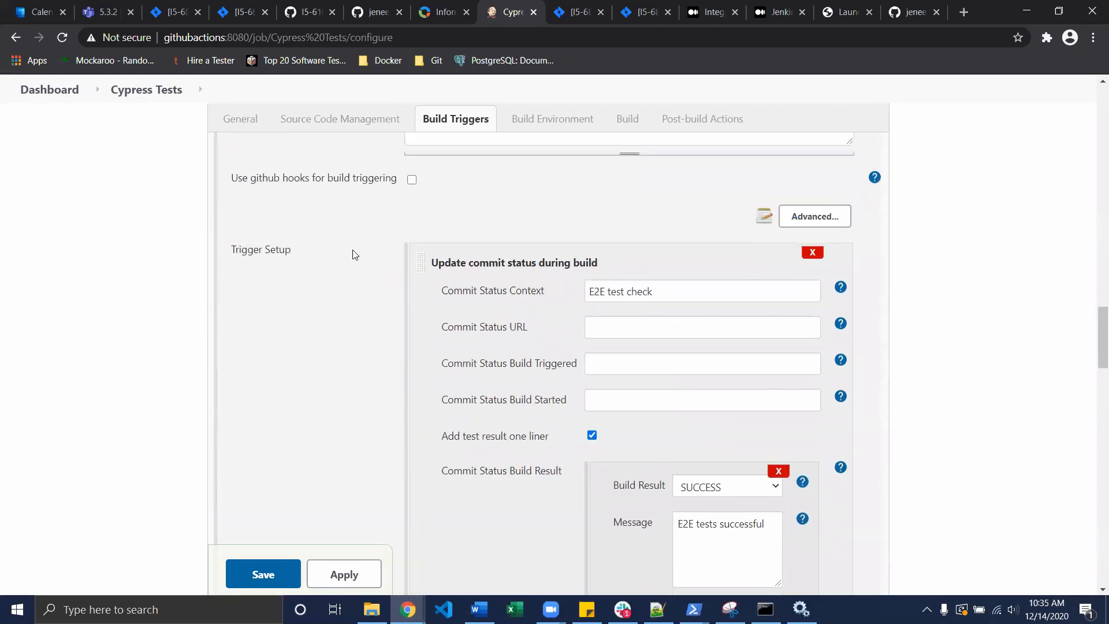
{"action": "scroll", "coordinate": [350, 250], "scroll_direction": "down", "scroll_amount": 1}
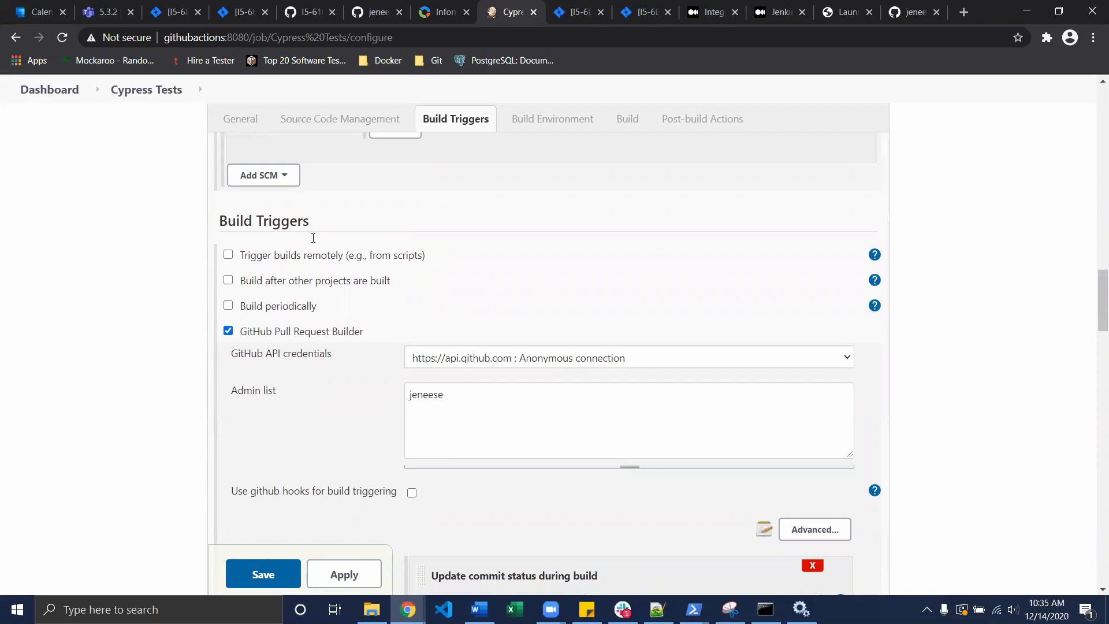
{"action": "scroll", "coordinate": [414, 331], "scroll_direction": "down", "scroll_amount": 15}
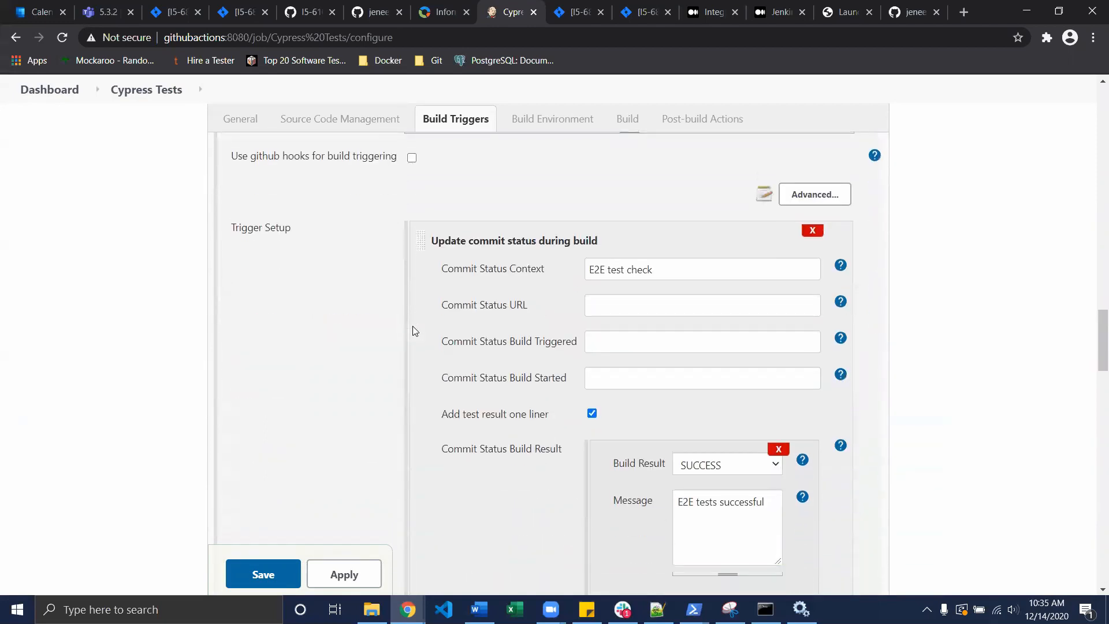
{"action": "scroll", "coordinate": [415, 331], "scroll_direction": "down", "scroll_amount": 5}
{"action": "scroll", "coordinate": [414, 331], "scroll_direction": "up", "scroll_amount": 9}
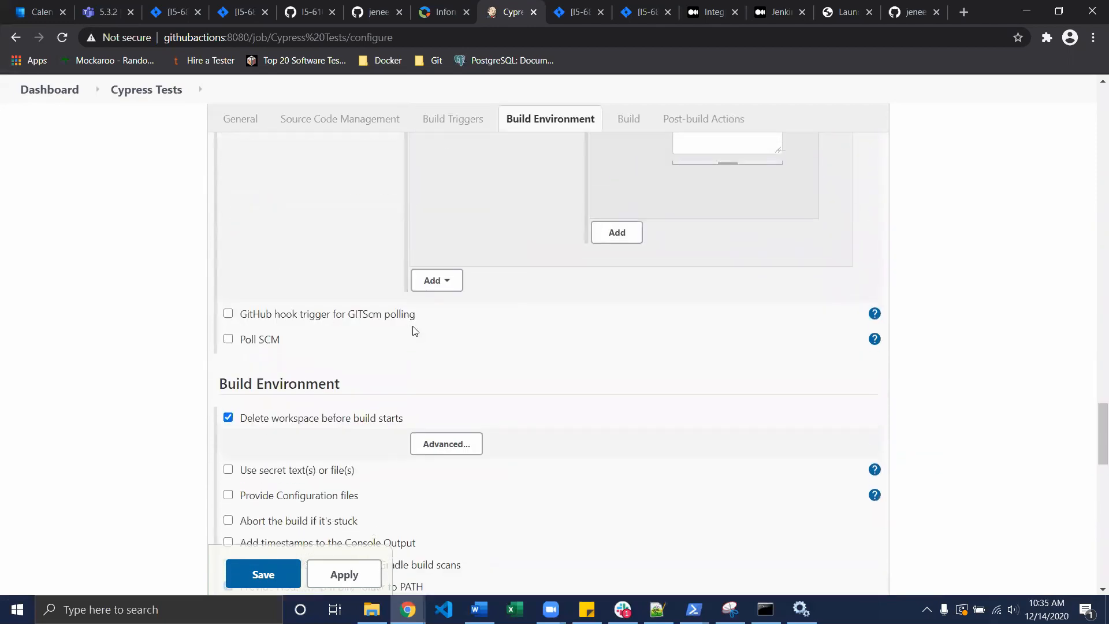
{"action": "scroll", "coordinate": [414, 331], "scroll_direction": "up", "scroll_amount": 5}
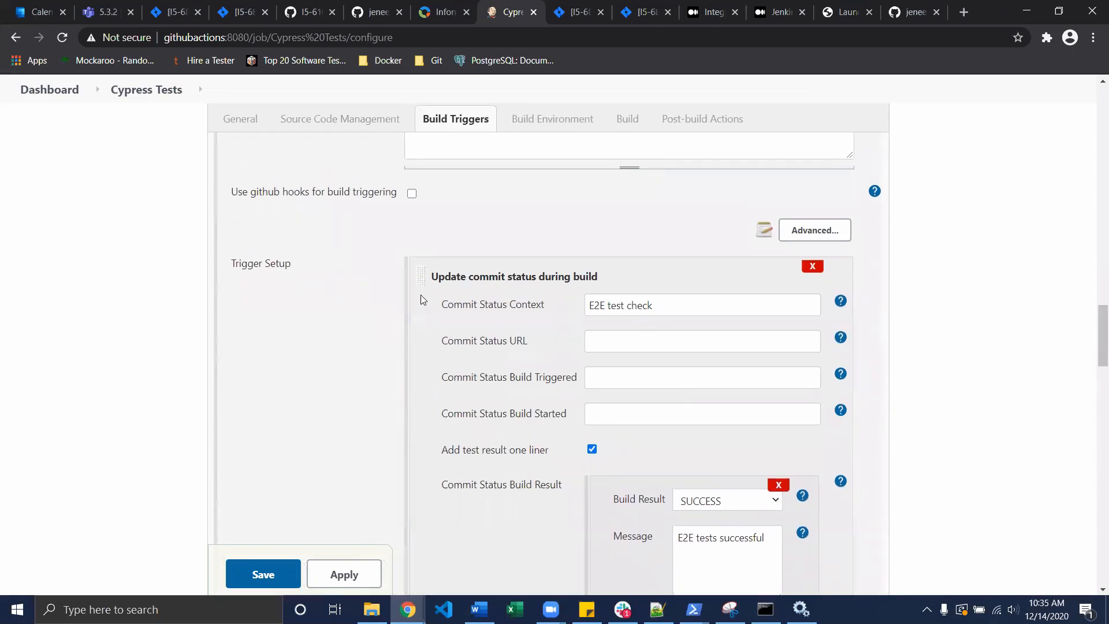
Examine the Commit Status Context, test result one liner and the SUCCESS, ERROR and FAILURE build result messages in the Trigger Setup
{"action": "scroll", "coordinate": [391, 389], "scroll_direction": "down", "scroll_amount": 2}
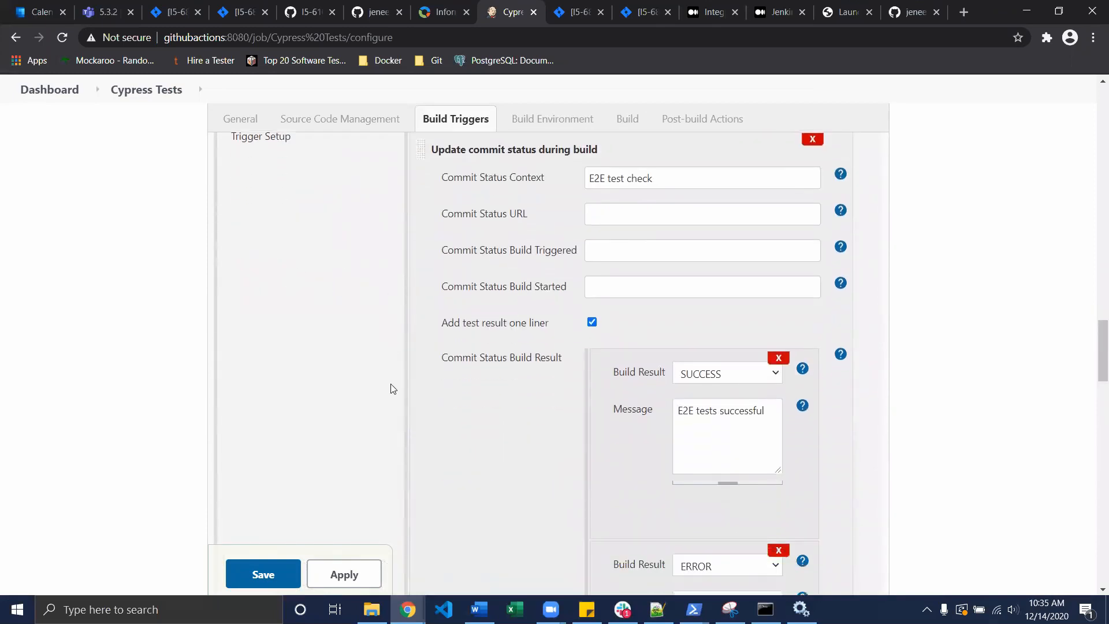
{"action": "scroll", "coordinate": [487, 399], "scroll_direction": "down", "scroll_amount": 2}
{"action": "scroll", "coordinate": [485, 396], "scroll_direction": "up", "scroll_amount": 2}
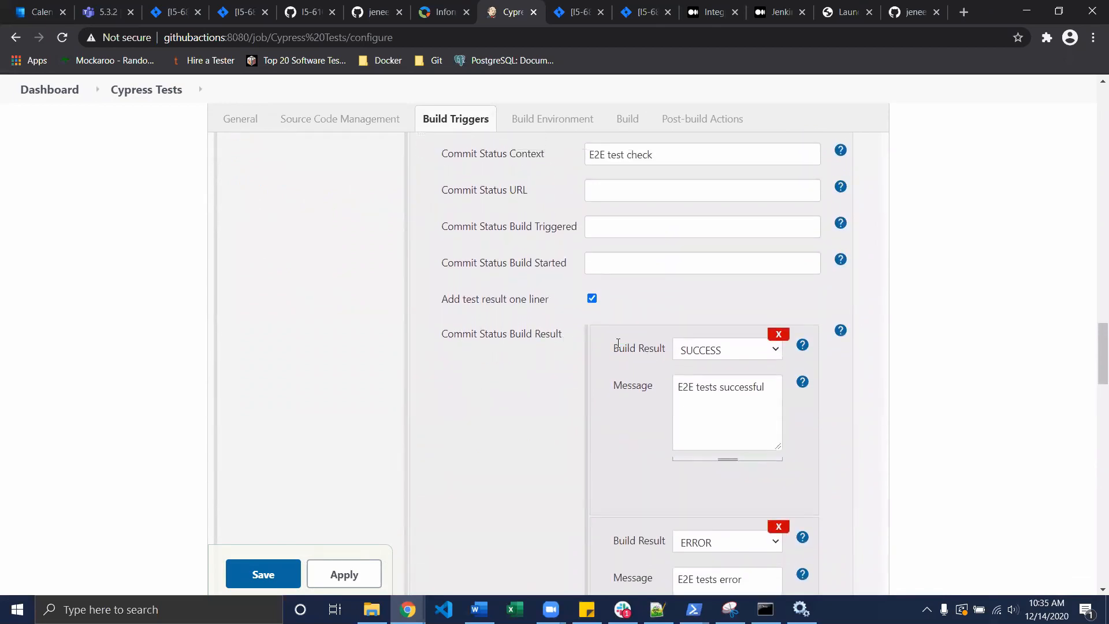
{"action": "scroll", "coordinate": [668, 363], "scroll_direction": "up", "scroll_amount": 1}
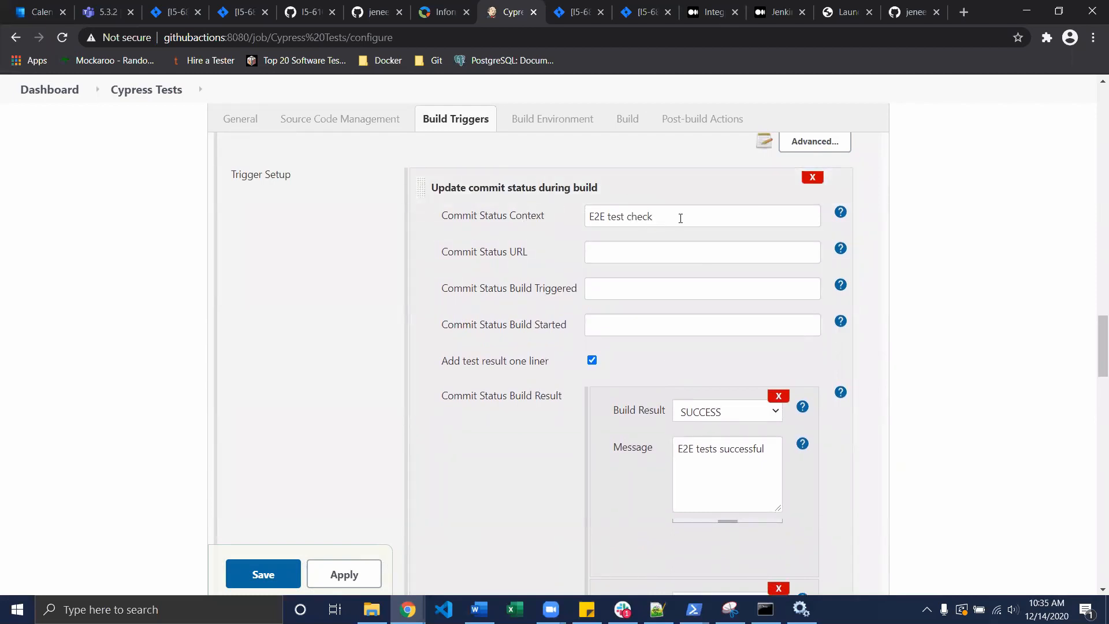
{"action": "scroll", "coordinate": [681, 218], "scroll_direction": "down", "scroll_amount": 2}
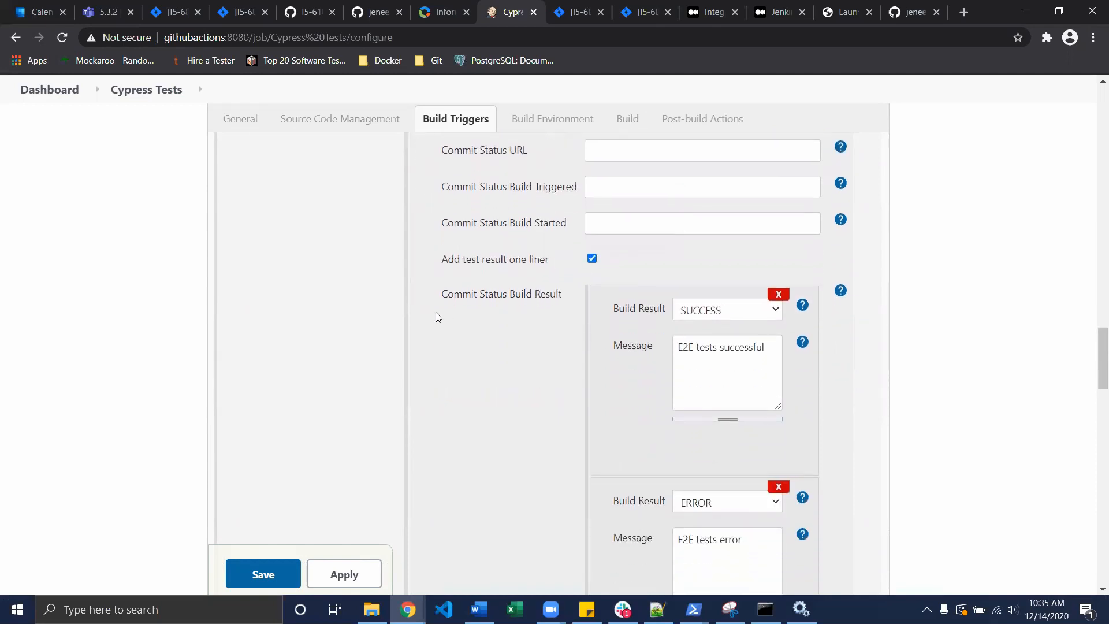
{"action": "scroll", "coordinate": [589, 327], "scroll_direction": "down", "scroll_amount": 1}
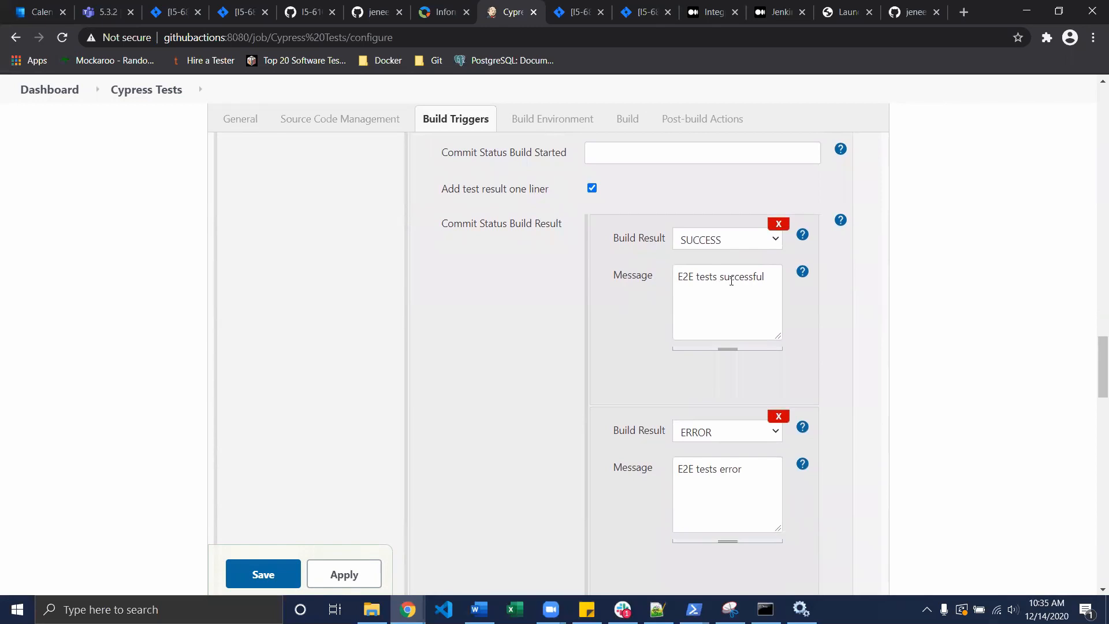
{"action": "scroll", "coordinate": [717, 404], "scroll_direction": "down", "scroll_amount": 2}
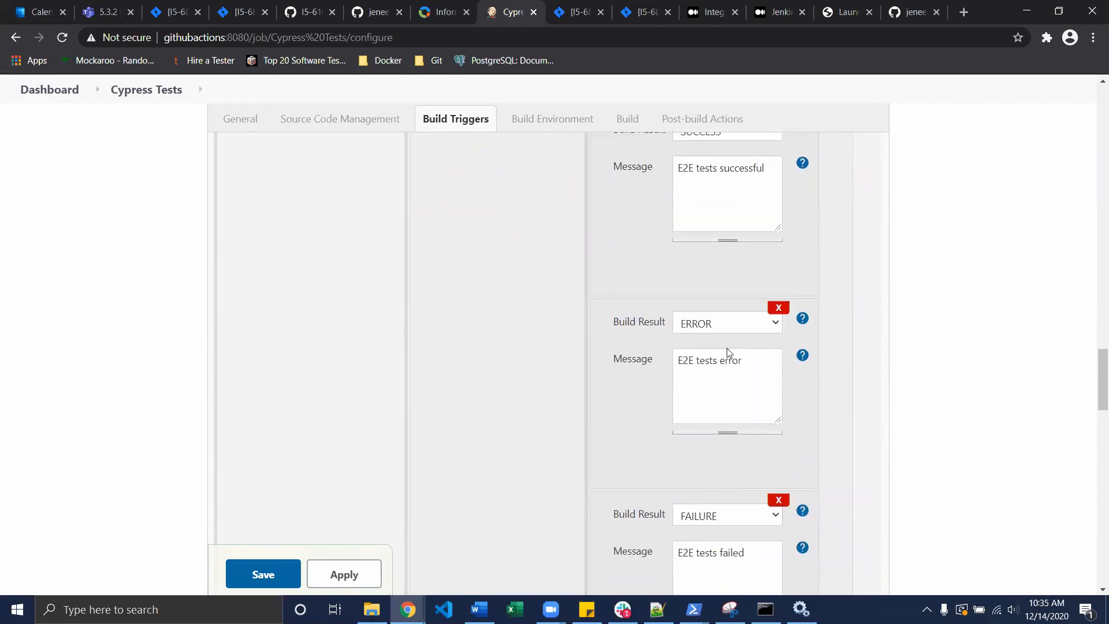
{"action": "scroll", "coordinate": [723, 491], "scroll_direction": "down", "scroll_amount": 1}
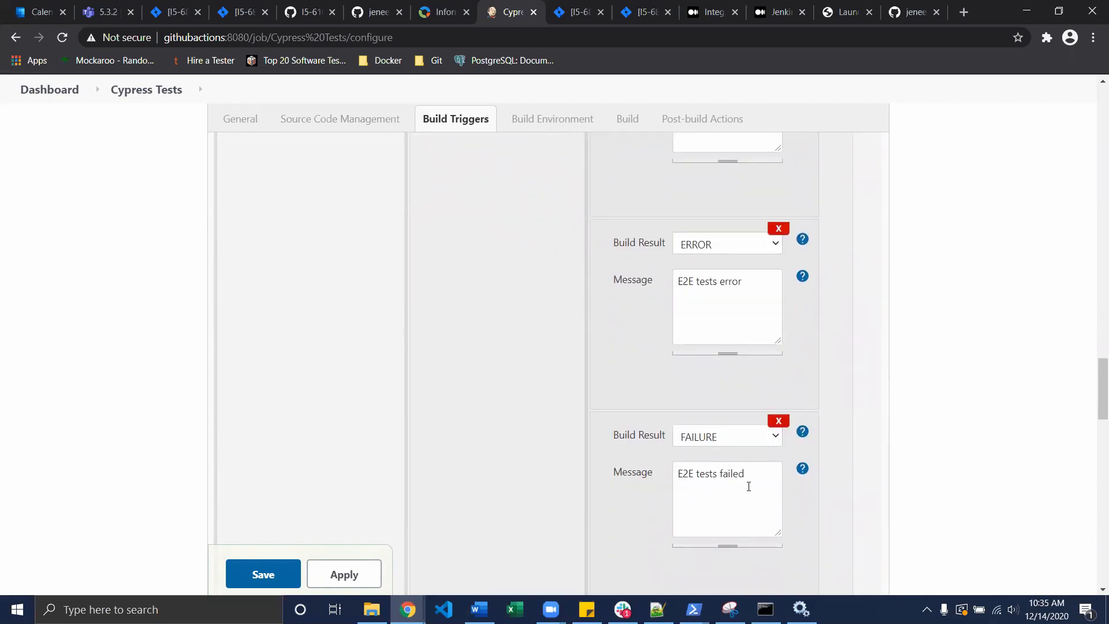
{"action": "scroll", "coordinate": [749, 487], "scroll_direction": "up", "scroll_amount": 4}
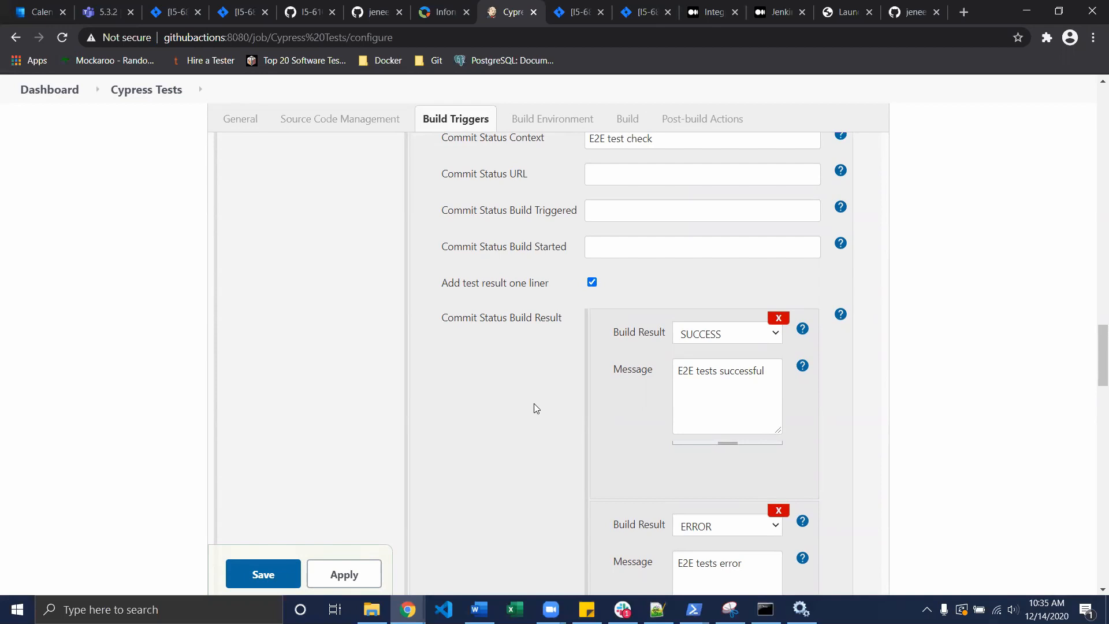
{"action": "scroll", "coordinate": [536, 408], "scroll_direction": "down", "scroll_amount": 10}
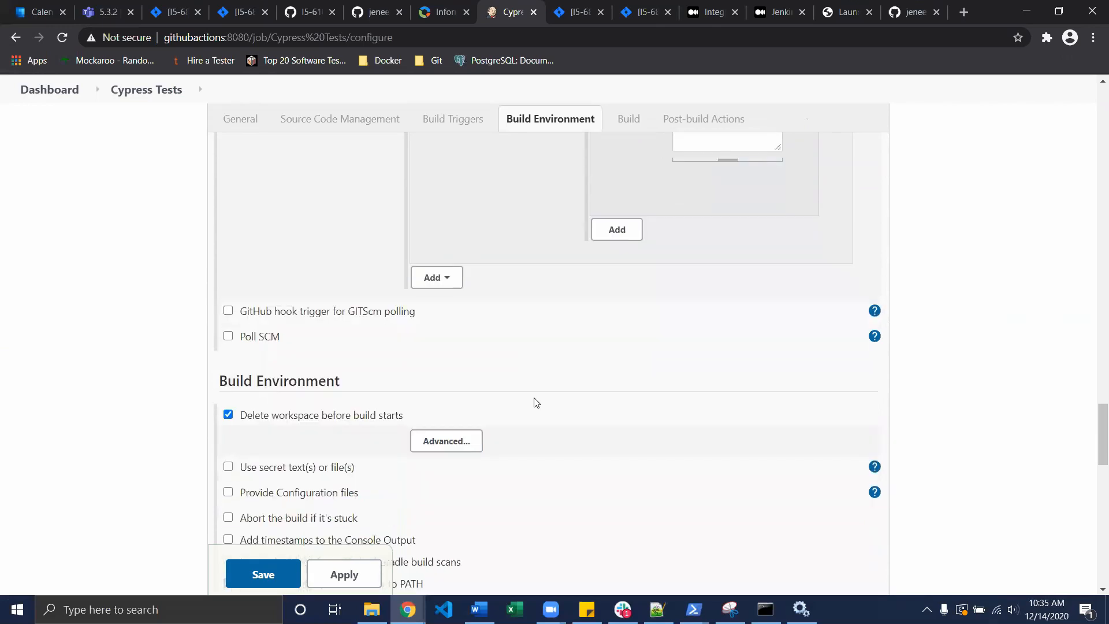
{"action": "scroll", "coordinate": [537, 402], "scroll_direction": "up", "scroll_amount": 8}
{"action": "scroll", "coordinate": [537, 403], "scroll_direction": "up", "scroll_amount": 4}
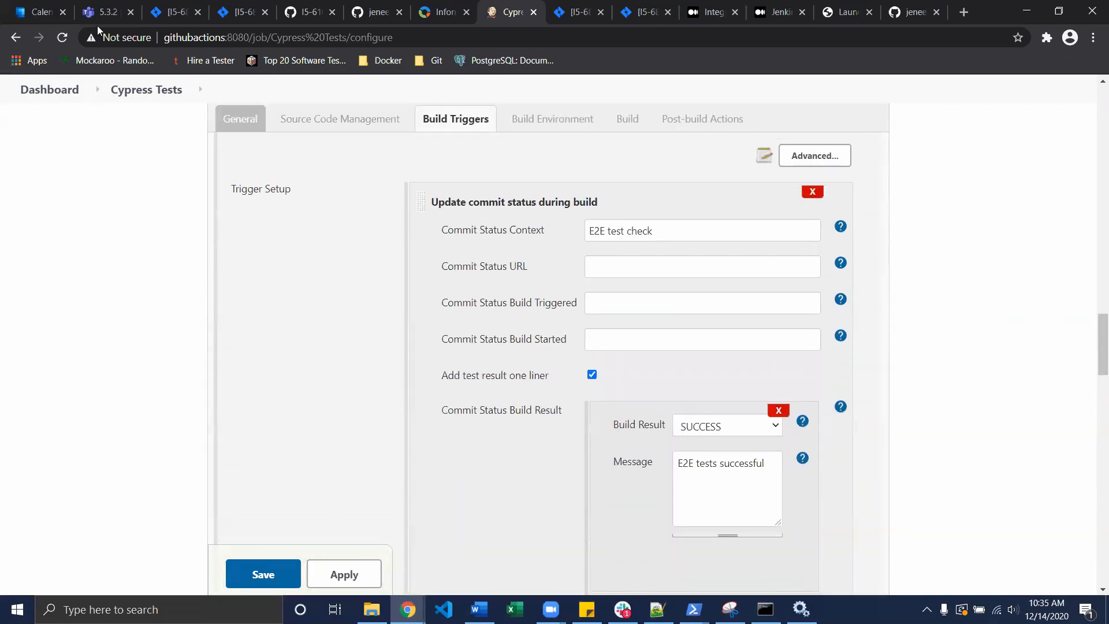
Leave the Cypress Tests job, view the project types offered for a new item, including Pipeline, and return to the dashboard
{"action": "left_click", "coordinate": [136, 92]}
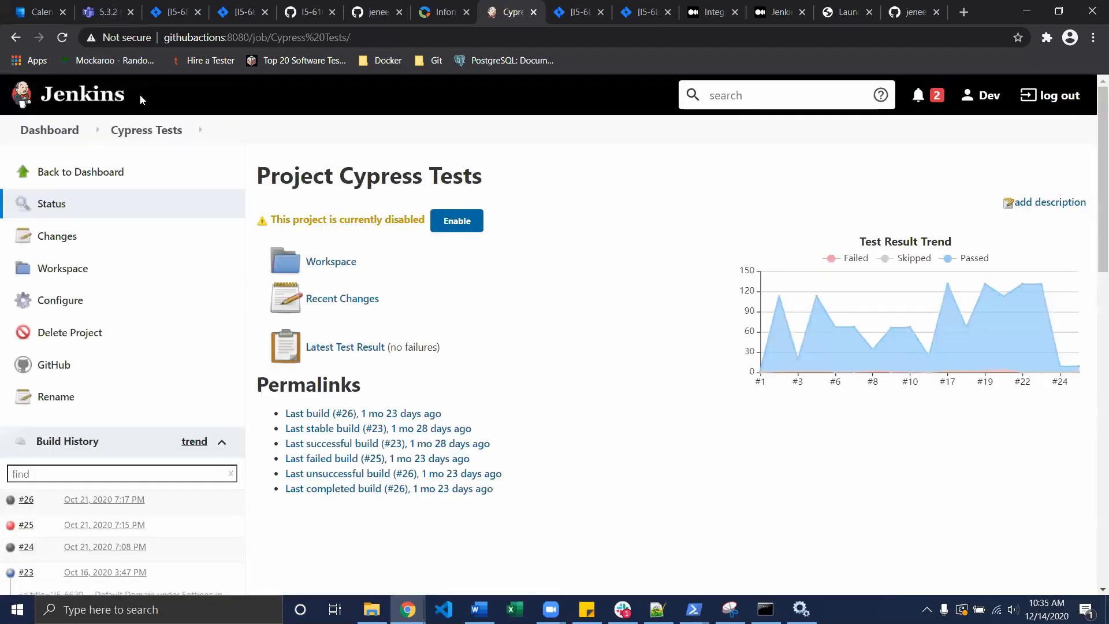
{"action": "left_click", "coordinate": [92, 172]}
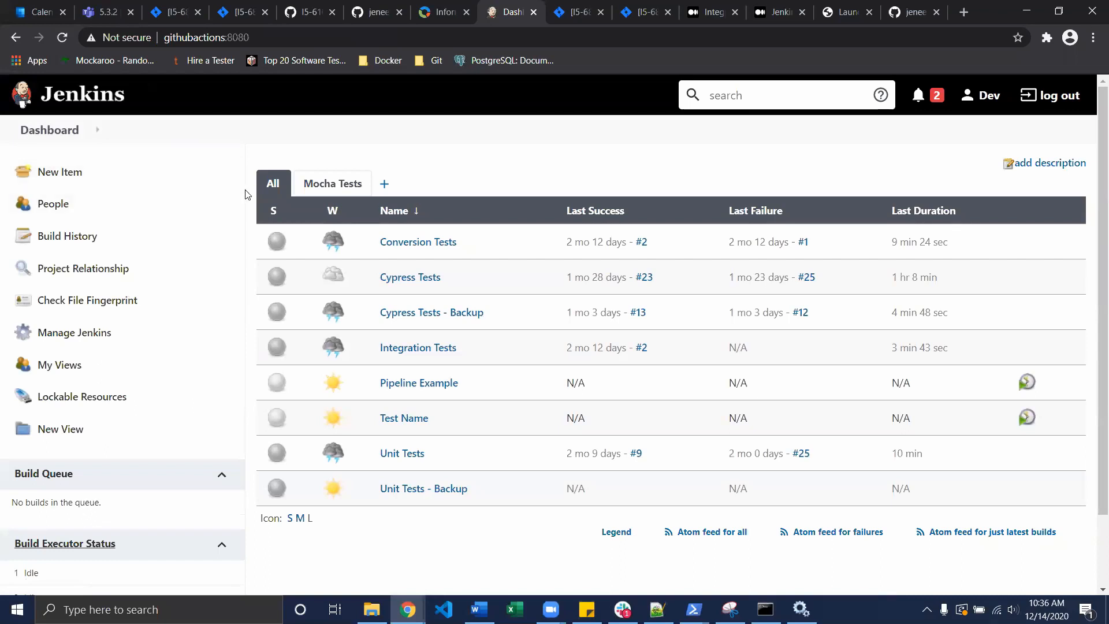
{"action": "left_click", "coordinate": [106, 173]}
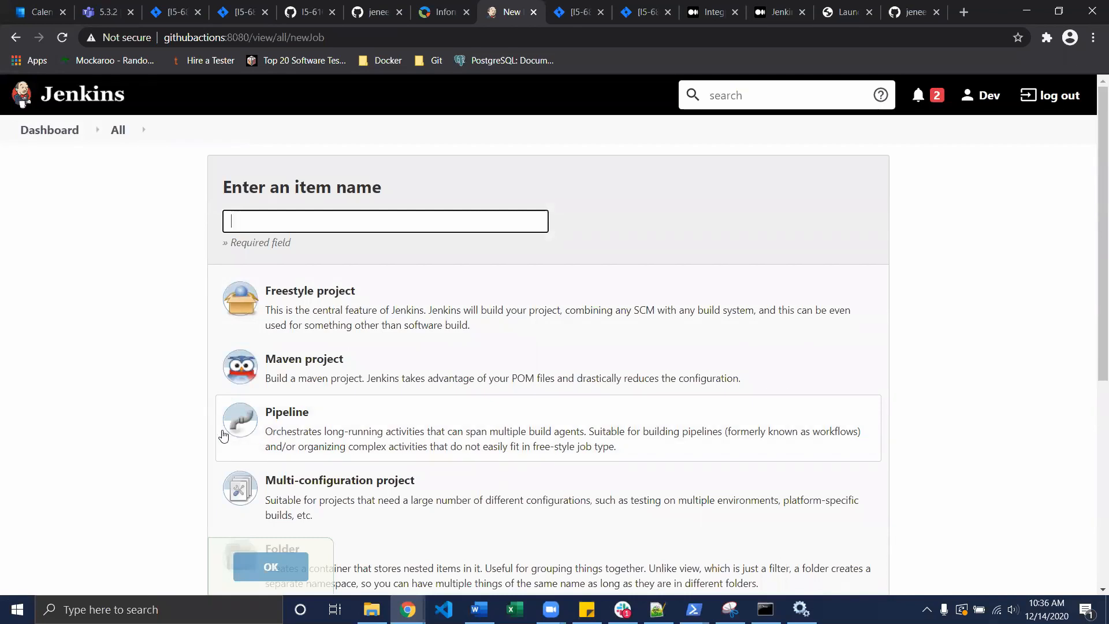
{"action": "left_click", "coordinate": [50, 109]}
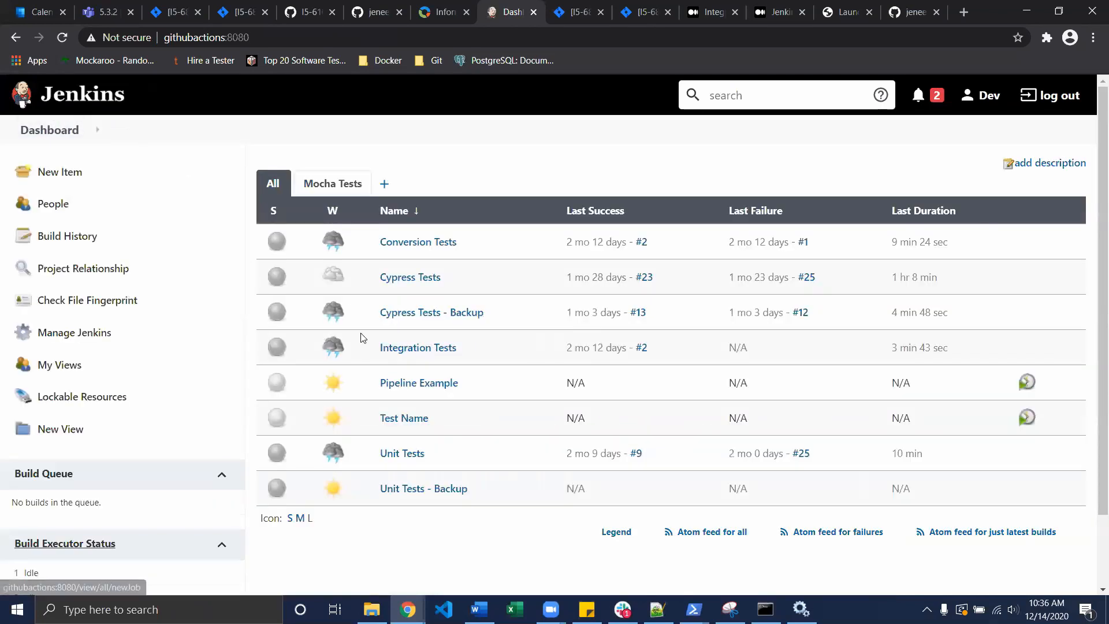
Open the Pipeline Example job's configuration and enable the GitHub project and GitHub Pull Request Builder options
{"action": "left_click", "coordinate": [406, 384]}
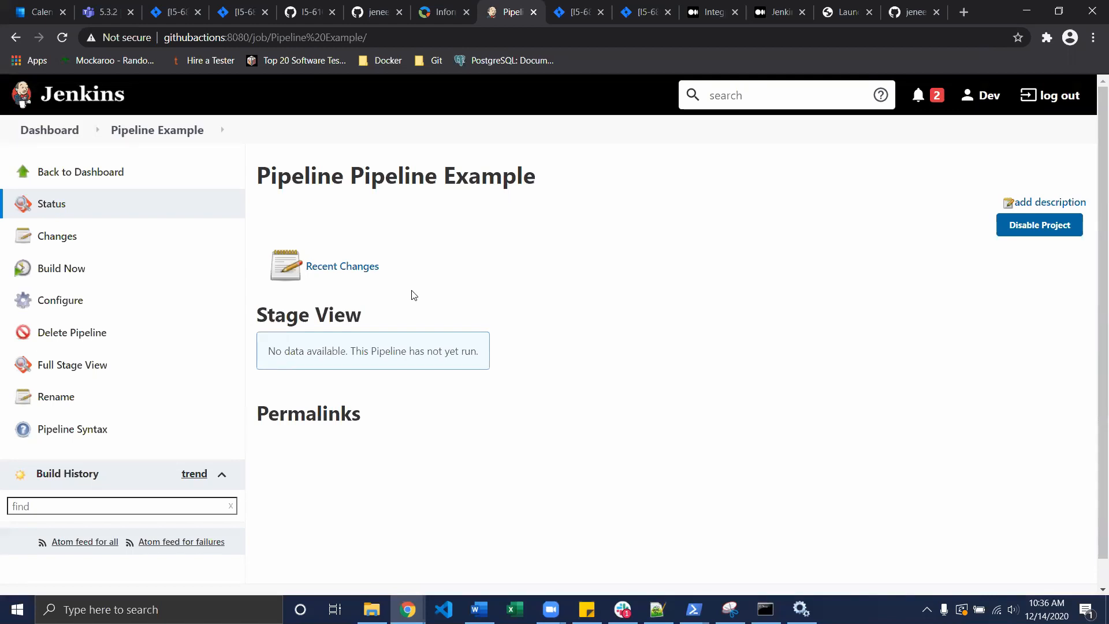
{"action": "left_click", "coordinate": [45, 300]}
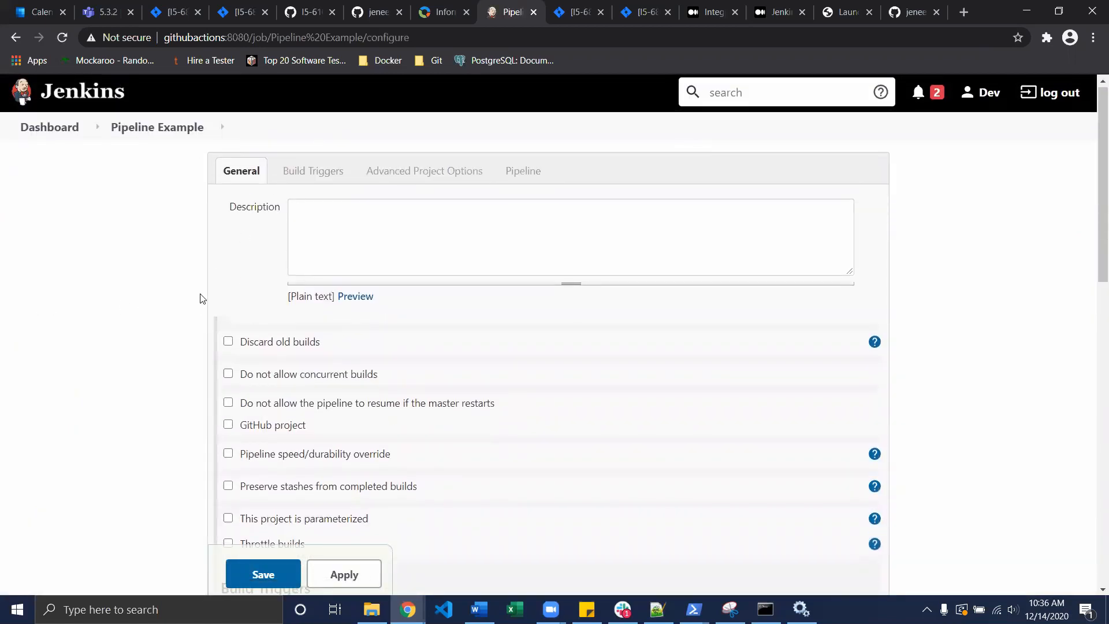
{"action": "scroll", "coordinate": [211, 299], "scroll_direction": "down", "scroll_amount": 2}
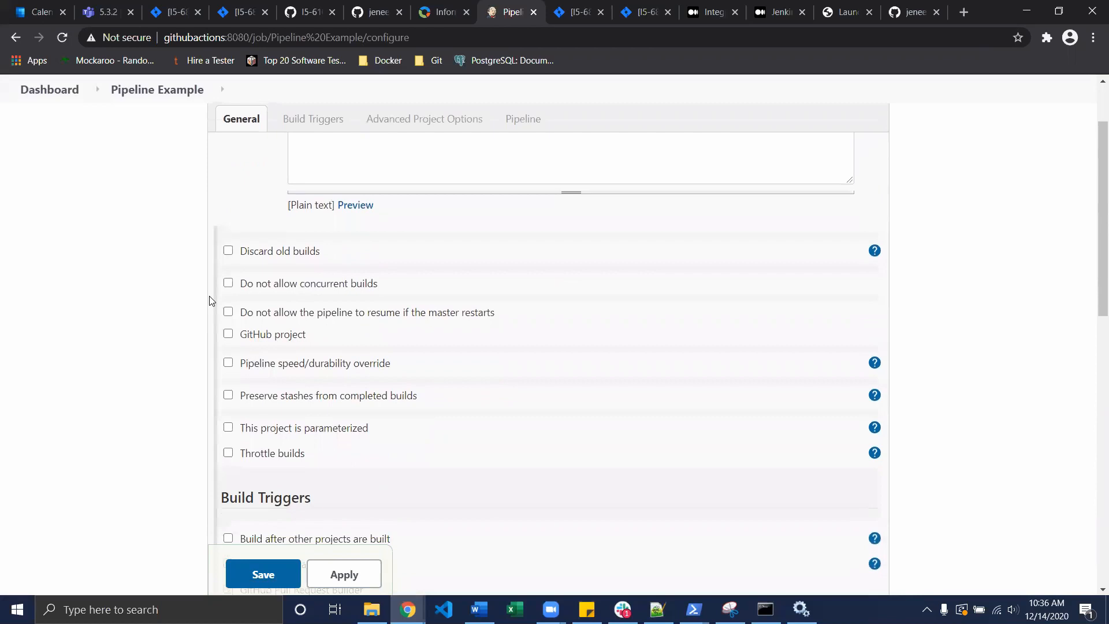
{"action": "left_click", "coordinate": [230, 335]}
{"action": "scroll", "coordinate": [230, 338], "scroll_direction": "down", "scroll_amount": 4}
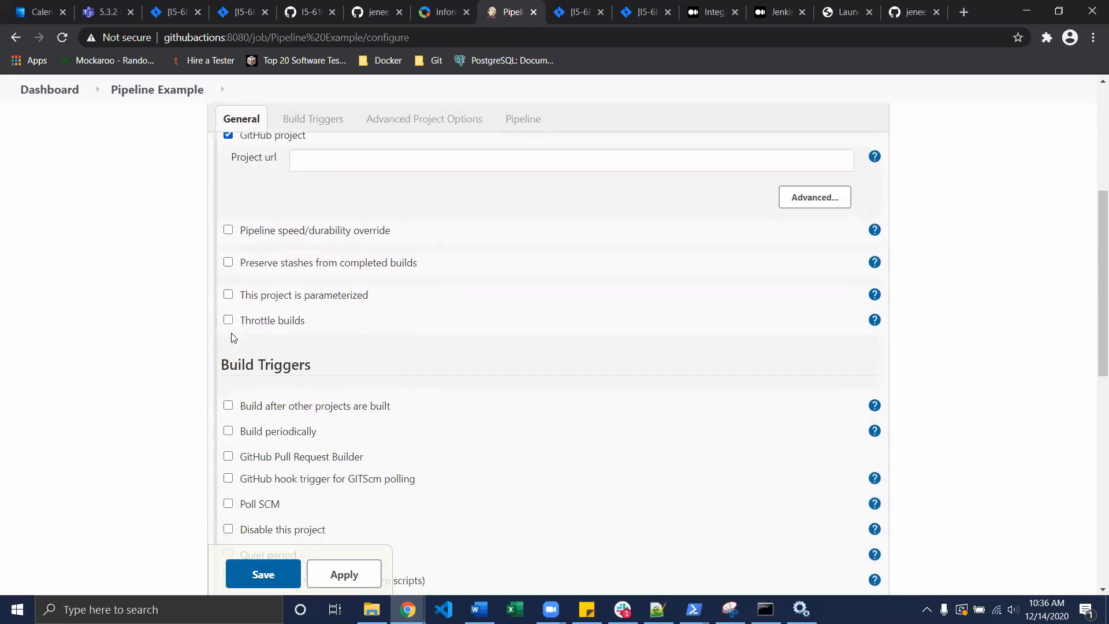
{"action": "scroll", "coordinate": [225, 366], "scroll_direction": "down", "scroll_amount": 4}
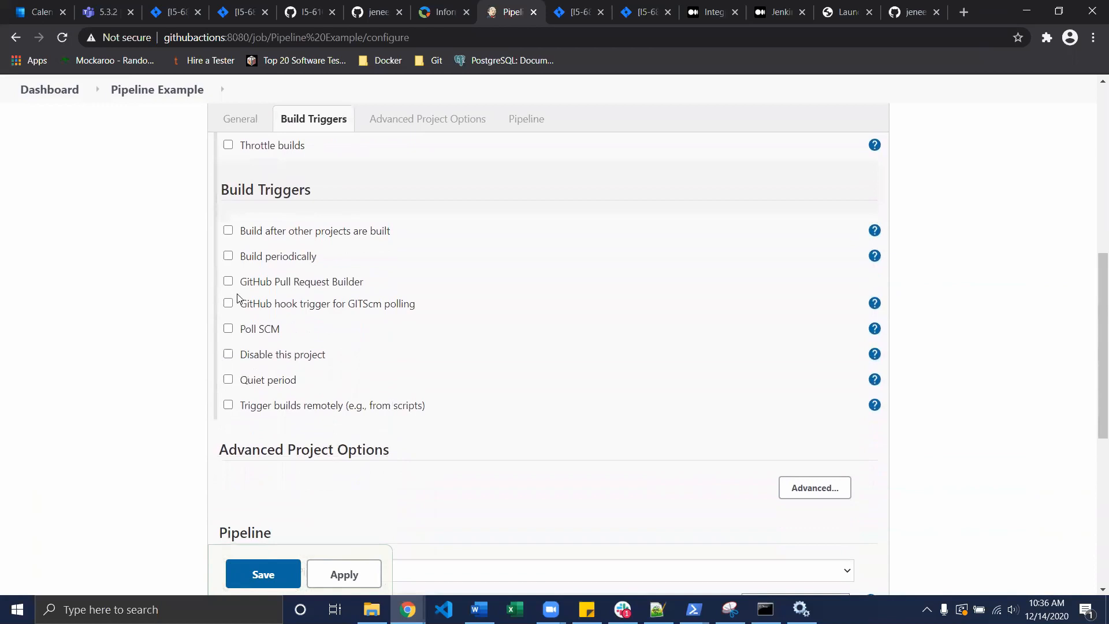
{"action": "left_click", "coordinate": [228, 282]}
Fill the Pipeline Example's script with the Hello World sample pipeline
{"action": "scroll", "coordinate": [228, 284], "scroll_direction": "down", "scroll_amount": 6}
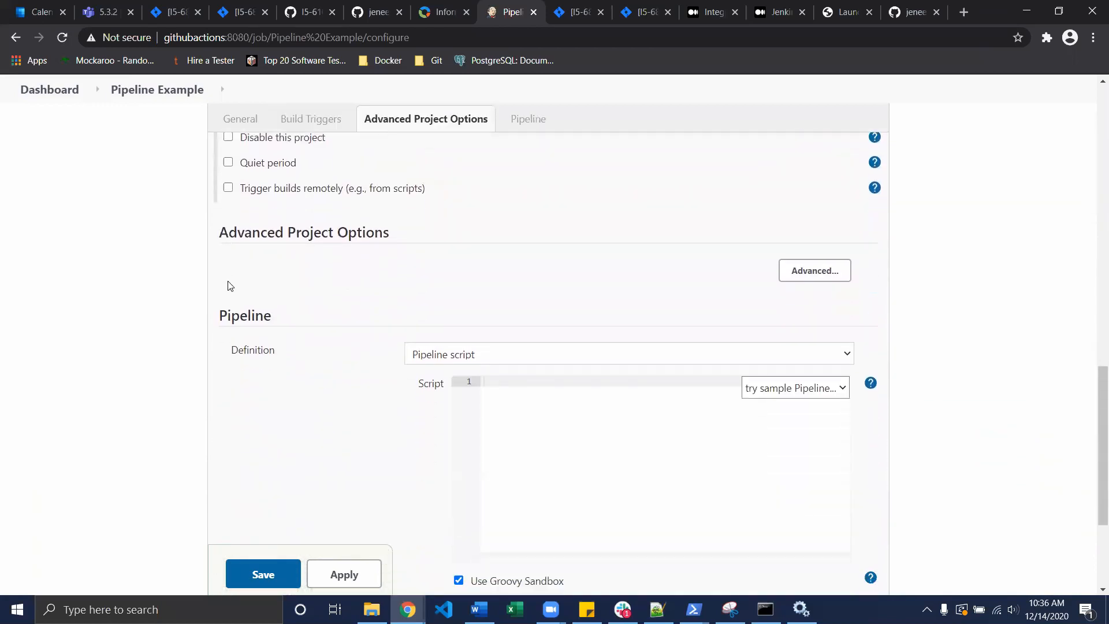
{"action": "scroll", "coordinate": [227, 282], "scroll_direction": "up", "scroll_amount": 8}
{"action": "scroll", "coordinate": [227, 280], "scroll_direction": "up", "scroll_amount": 4}
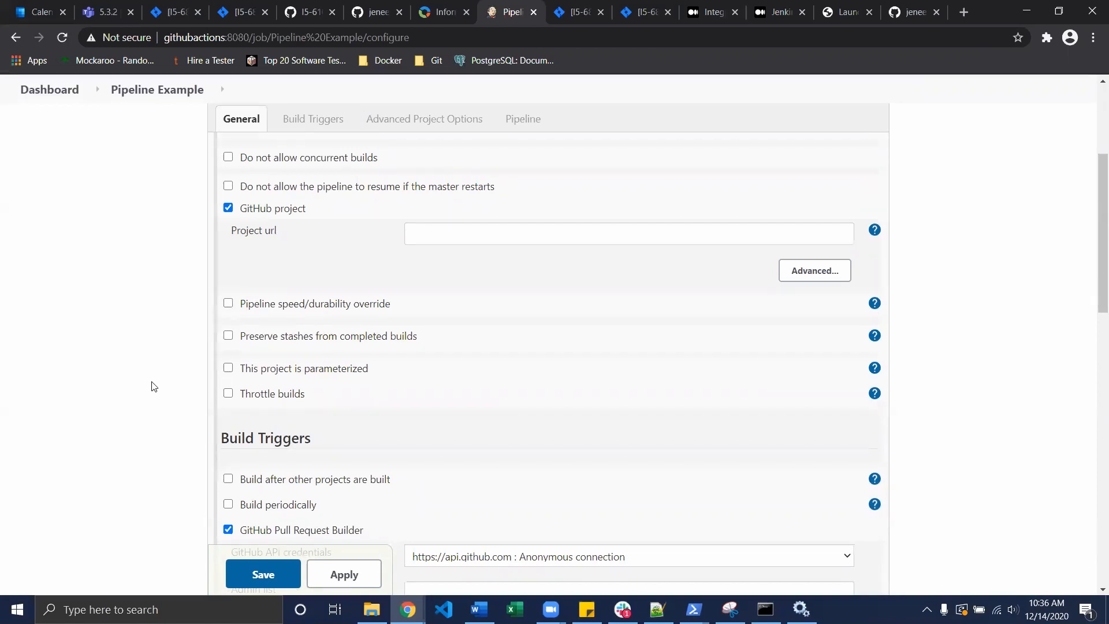
{"action": "scroll", "coordinate": [153, 387], "scroll_direction": "down", "scroll_amount": 1}
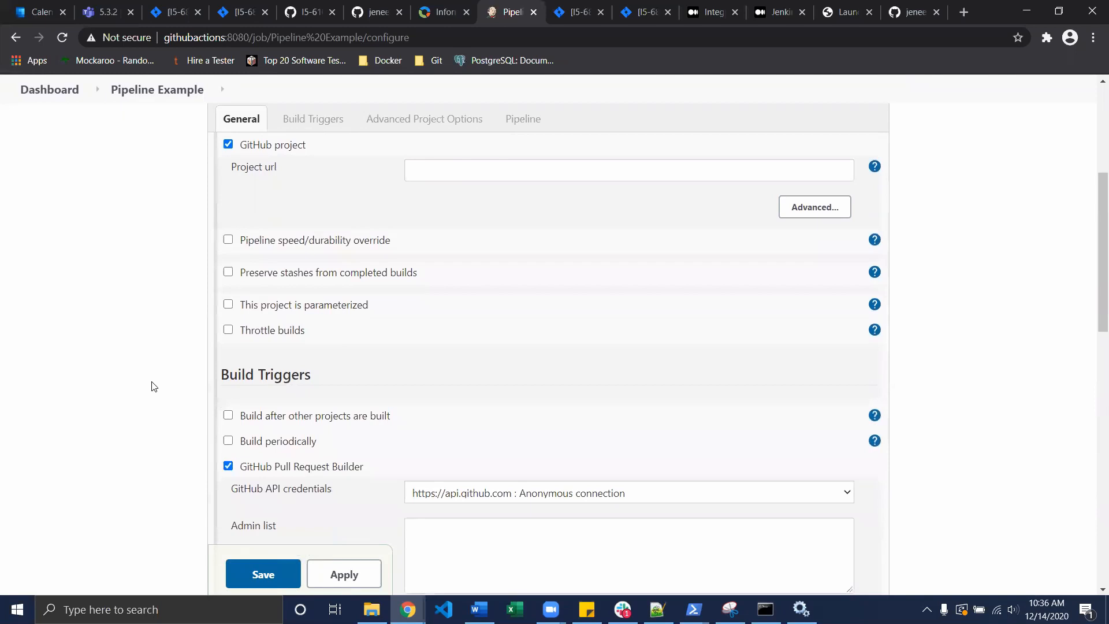
{"action": "scroll", "coordinate": [153, 387], "scroll_direction": "down", "scroll_amount": 6}
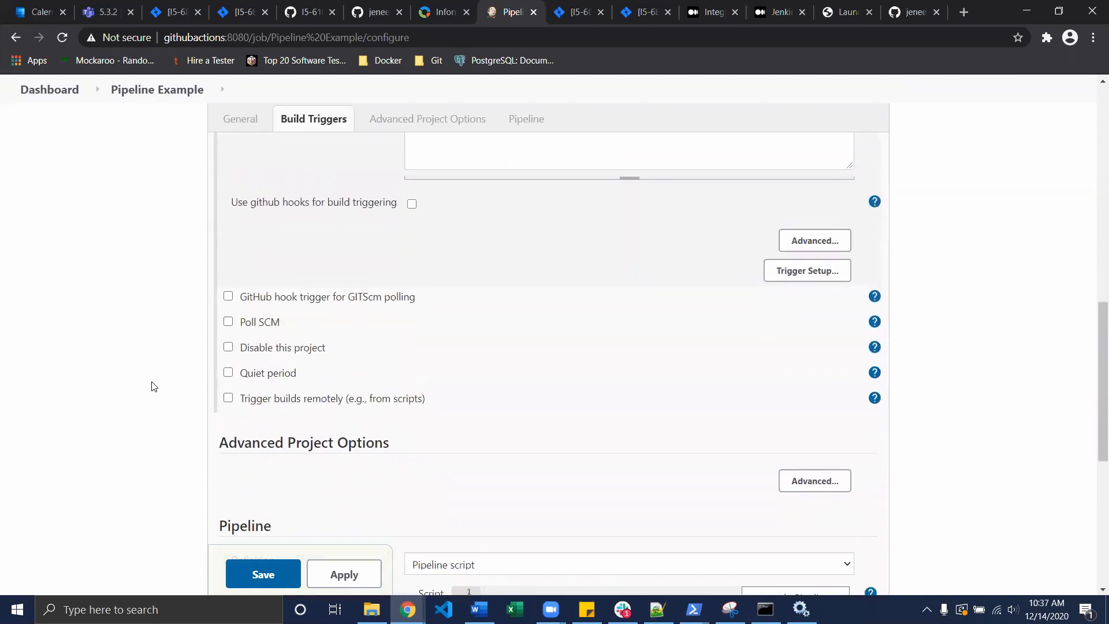
{"action": "scroll", "coordinate": [153, 387], "scroll_direction": "down", "scroll_amount": 5}
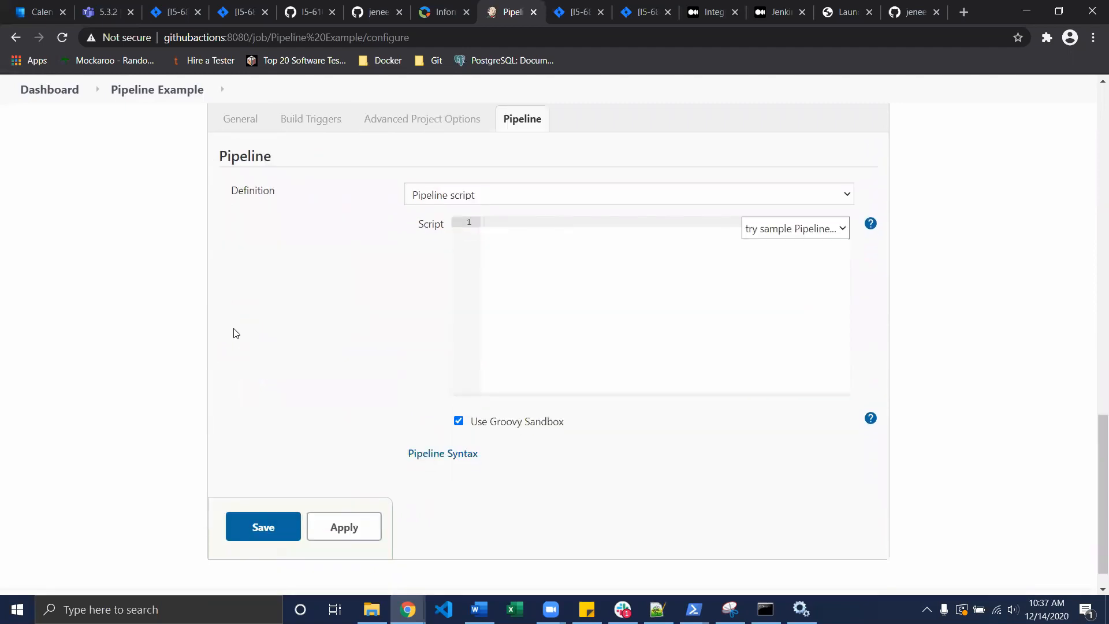
{"action": "left_click", "coordinate": [775, 231]}
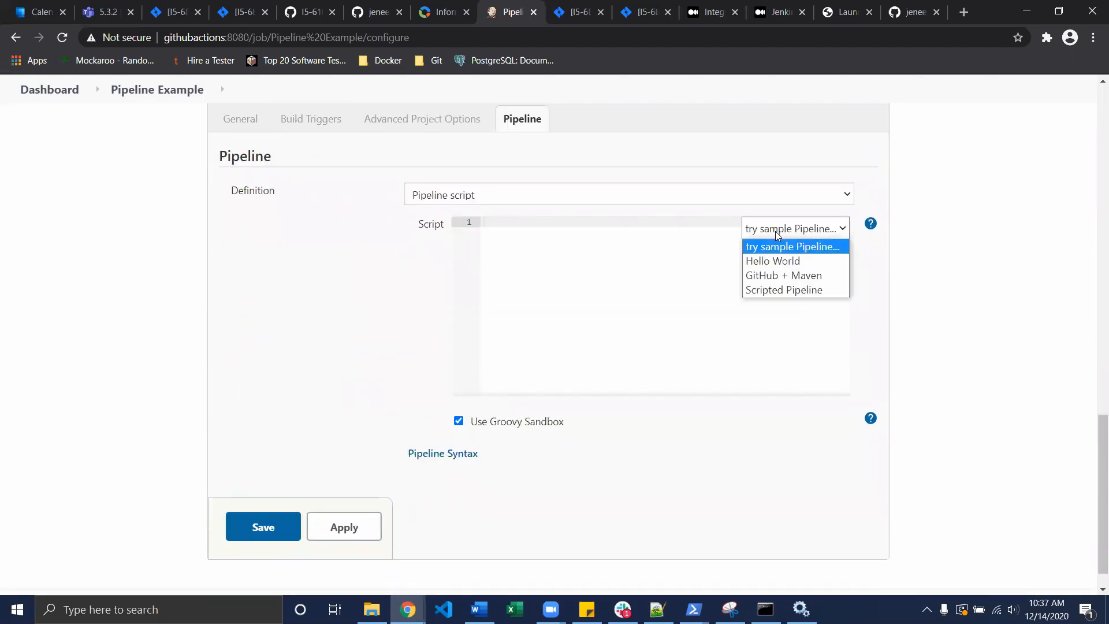
{"action": "left_click", "coordinate": [769, 260]}
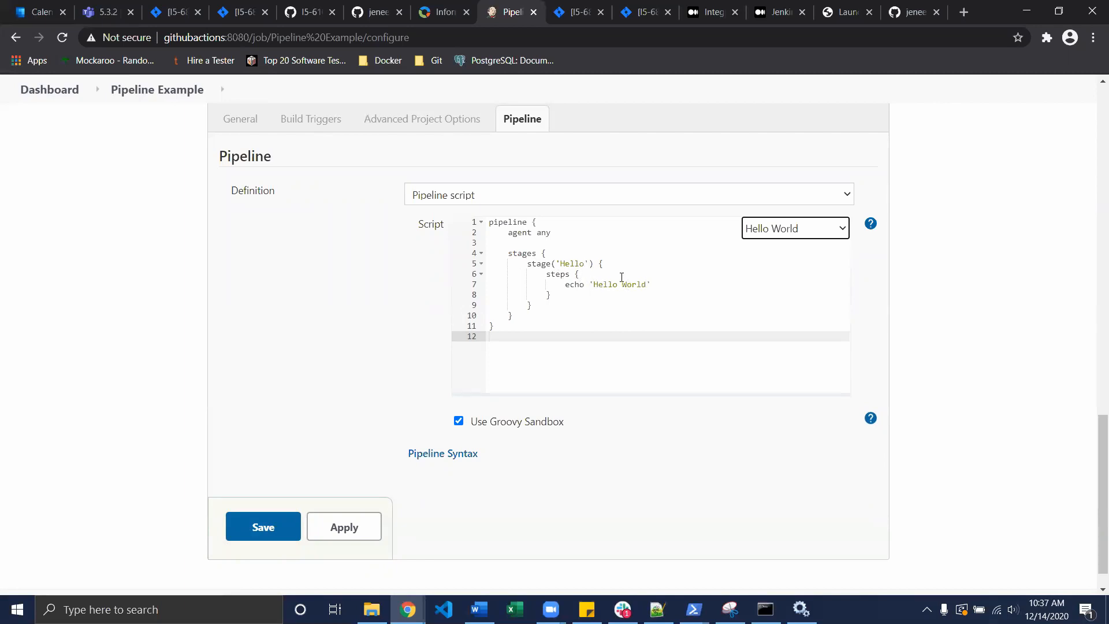
Switch to the Medium article on Jenkins 2.0 pipelines and read about build steps in code, the automation cycle and the Scripted Pipeline example
{"action": "left_click", "coordinate": [775, 5]}
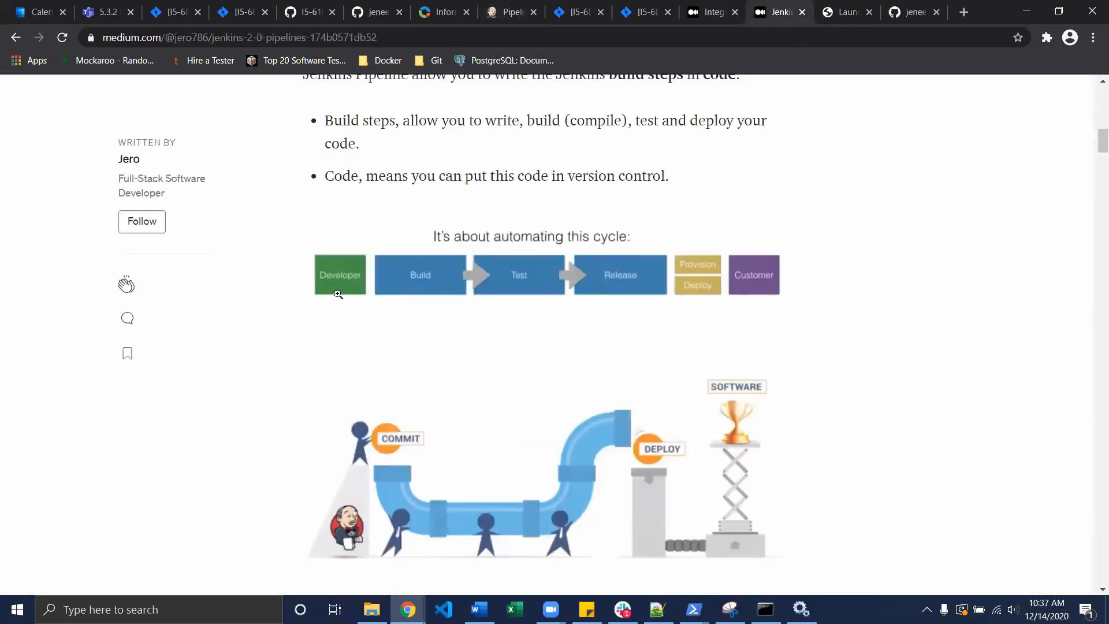
{"action": "scroll", "coordinate": [341, 292], "scroll_direction": "up", "scroll_amount": 4}
{"action": "scroll", "coordinate": [359, 280], "scroll_direction": "down", "scroll_amount": 1}
{"action": "scroll", "coordinate": [359, 280], "scroll_direction": "down", "scroll_amount": 3}
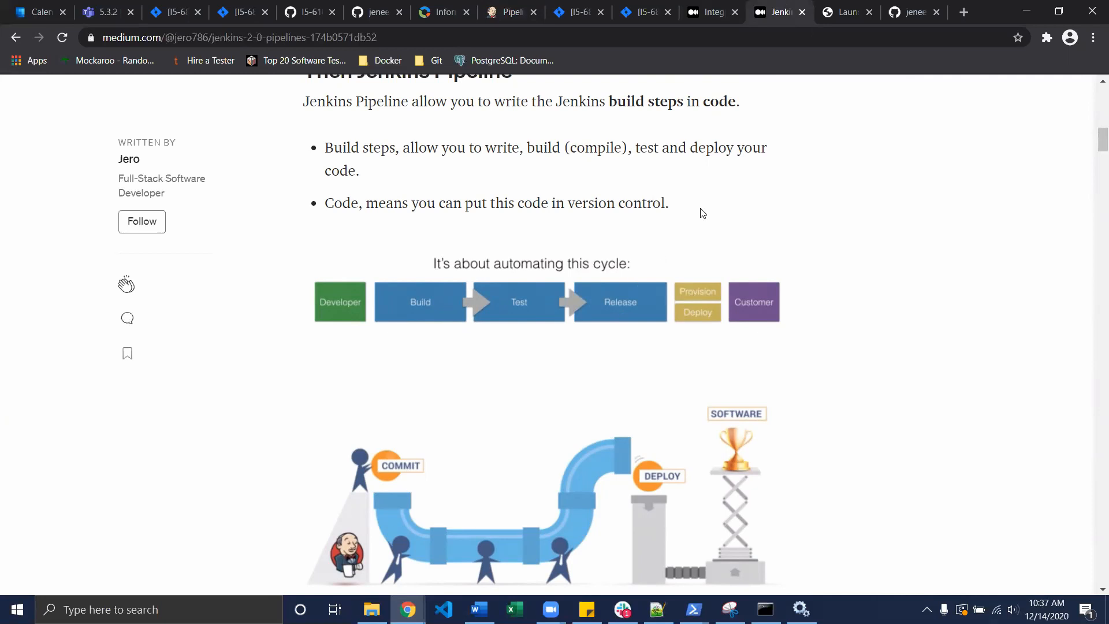
{"action": "left_click", "coordinate": [711, 5]}
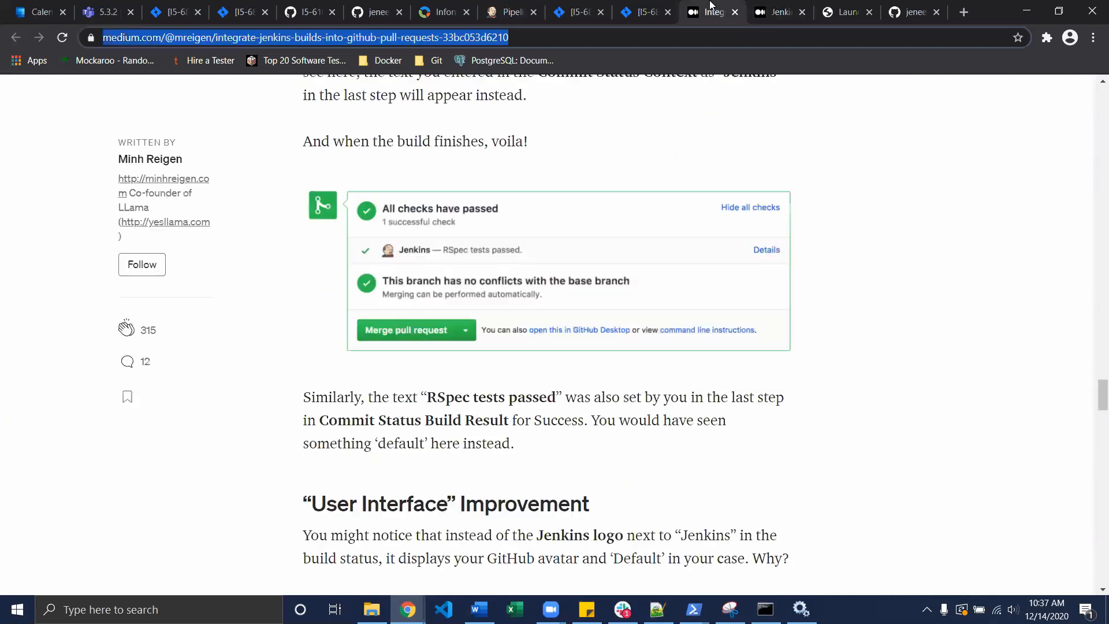
{"action": "left_click", "coordinate": [780, 8]}
{"action": "scroll", "coordinate": [598, 285], "scroll_direction": "down", "scroll_amount": 3}
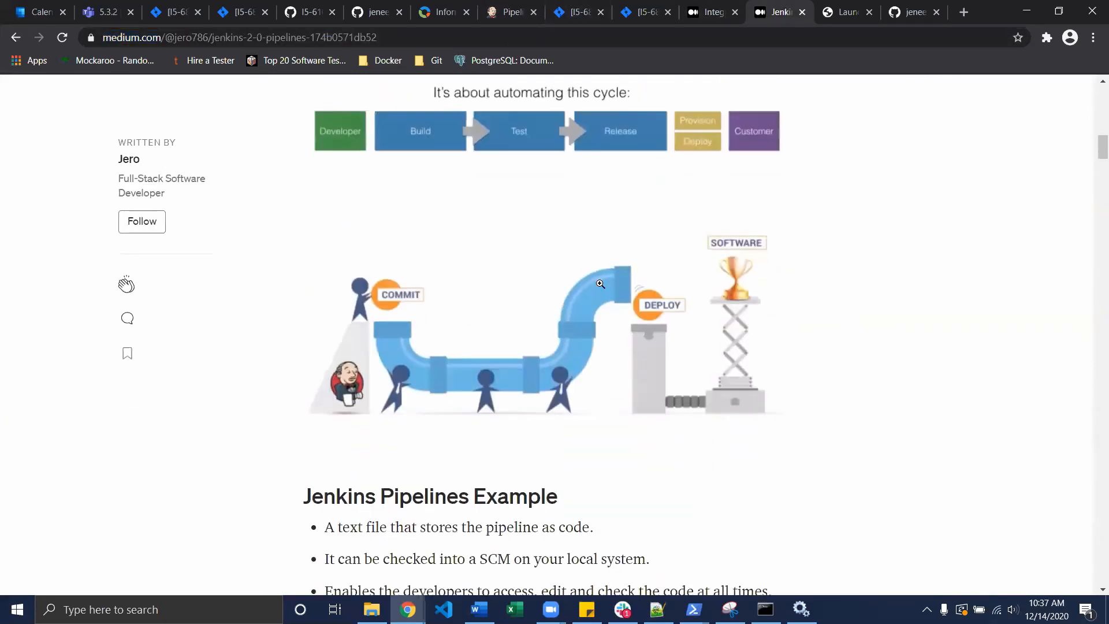
{"action": "scroll", "coordinate": [601, 284], "scroll_direction": "up", "scroll_amount": 2}
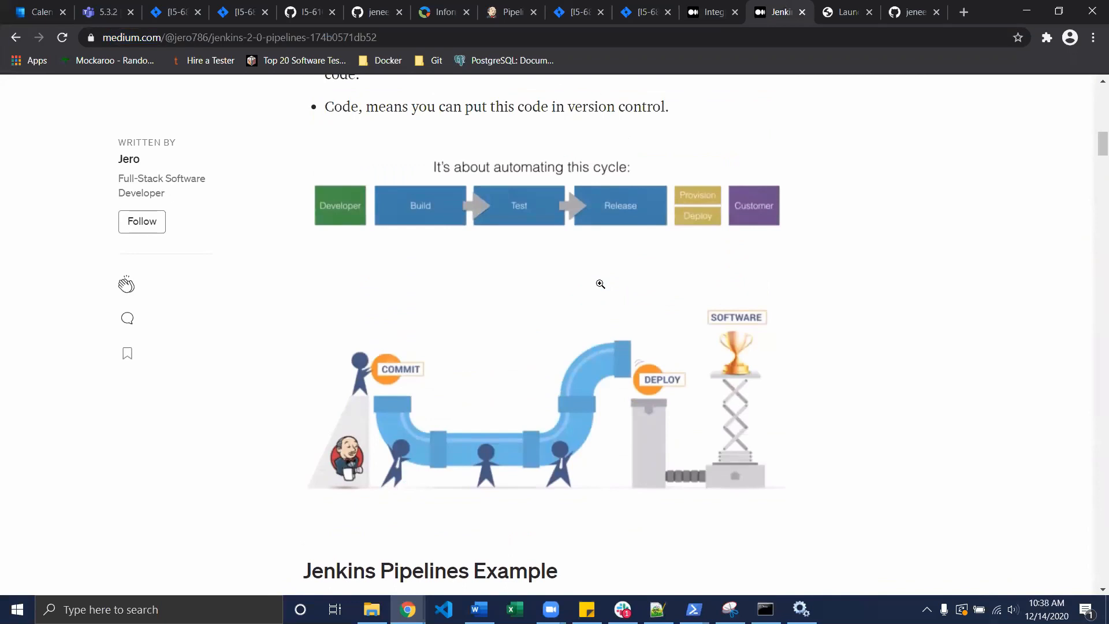
{"action": "scroll", "coordinate": [601, 284], "scroll_direction": "down", "scroll_amount": 7}
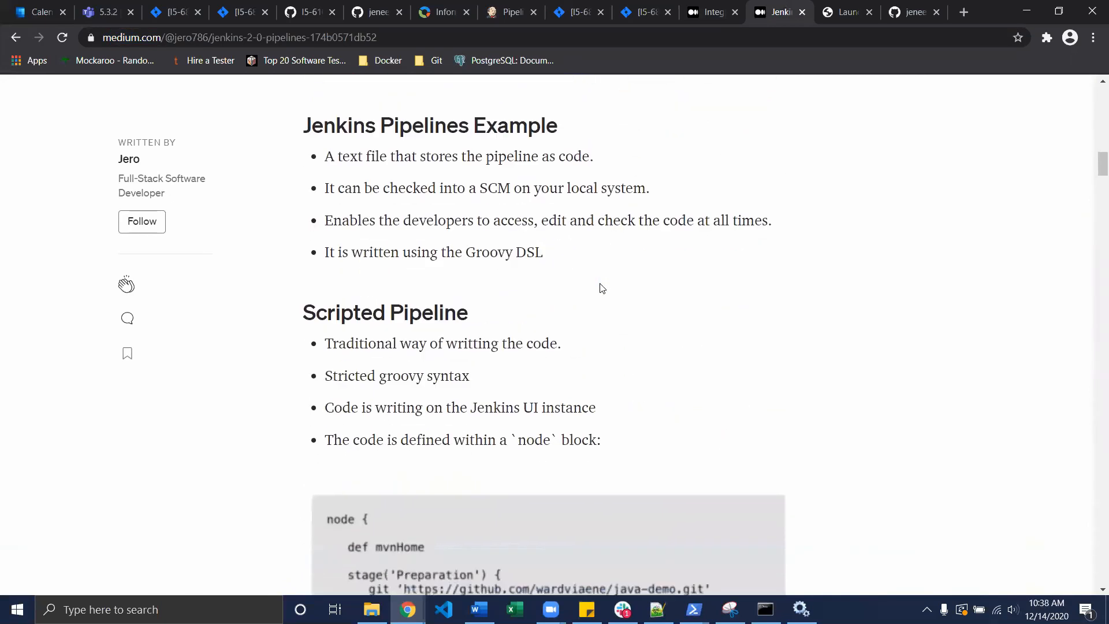
{"action": "scroll", "coordinate": [602, 287], "scroll_direction": "down", "scroll_amount": 7}
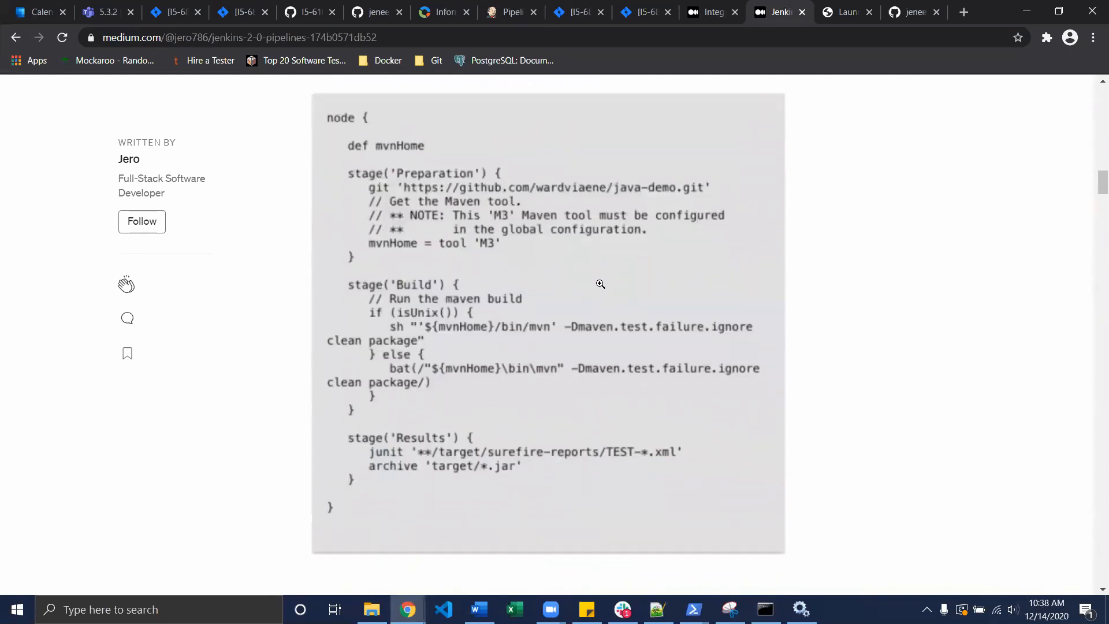
Return to the Pipeline Example configuration in Jenkins and review its General settings
{"action": "left_click", "coordinate": [517, 11]}
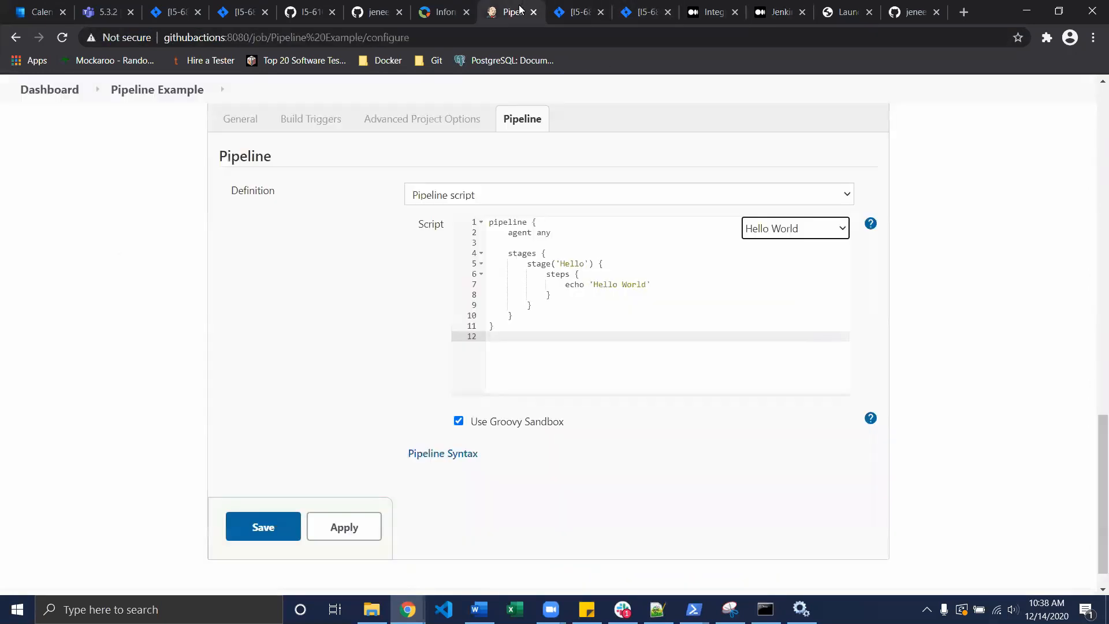
{"action": "scroll", "coordinate": [321, 284], "scroll_direction": "up", "scroll_amount": 5}
{"action": "scroll", "coordinate": [324, 284], "scroll_direction": "up", "scroll_amount": 10}
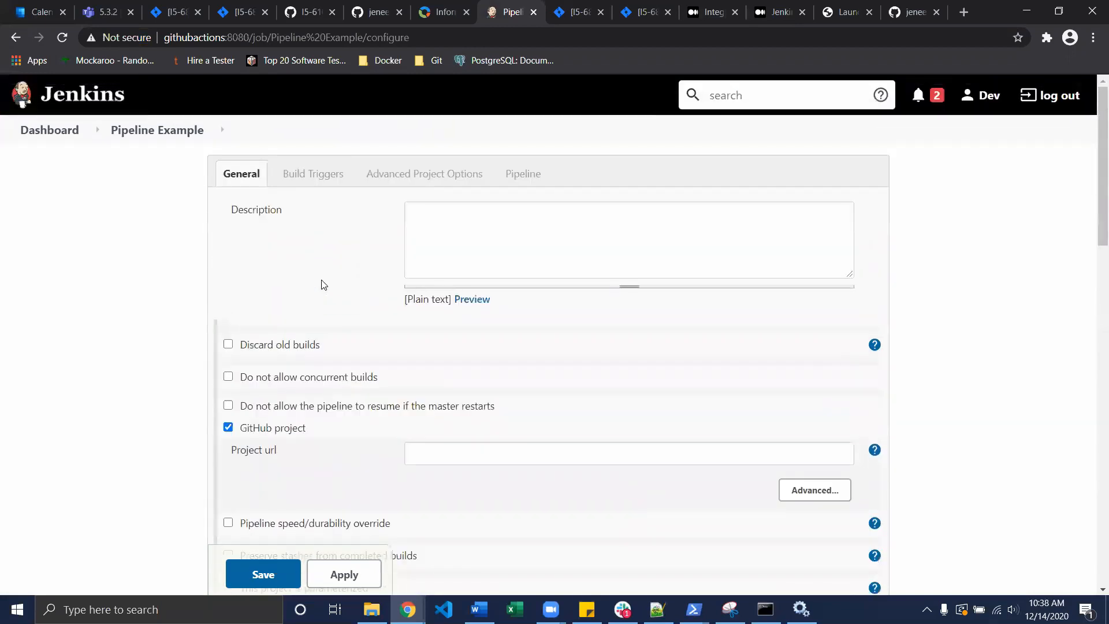
Review the Pipeline Example configuration from the General settings and build triggers down to the Hello World pipeline script
{"action": "scroll", "coordinate": [324, 284], "scroll_direction": "down", "scroll_amount": 14}
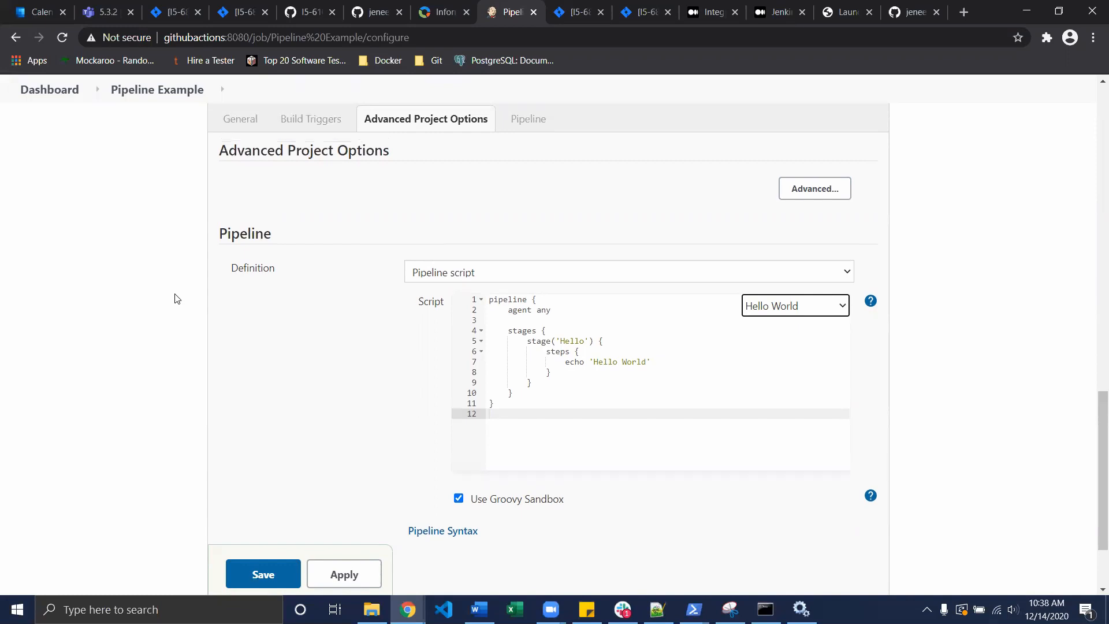
{"action": "scroll", "coordinate": [175, 297], "scroll_direction": "up", "scroll_amount": 8}
{"action": "scroll", "coordinate": [177, 298], "scroll_direction": "up", "scroll_amount": 2}
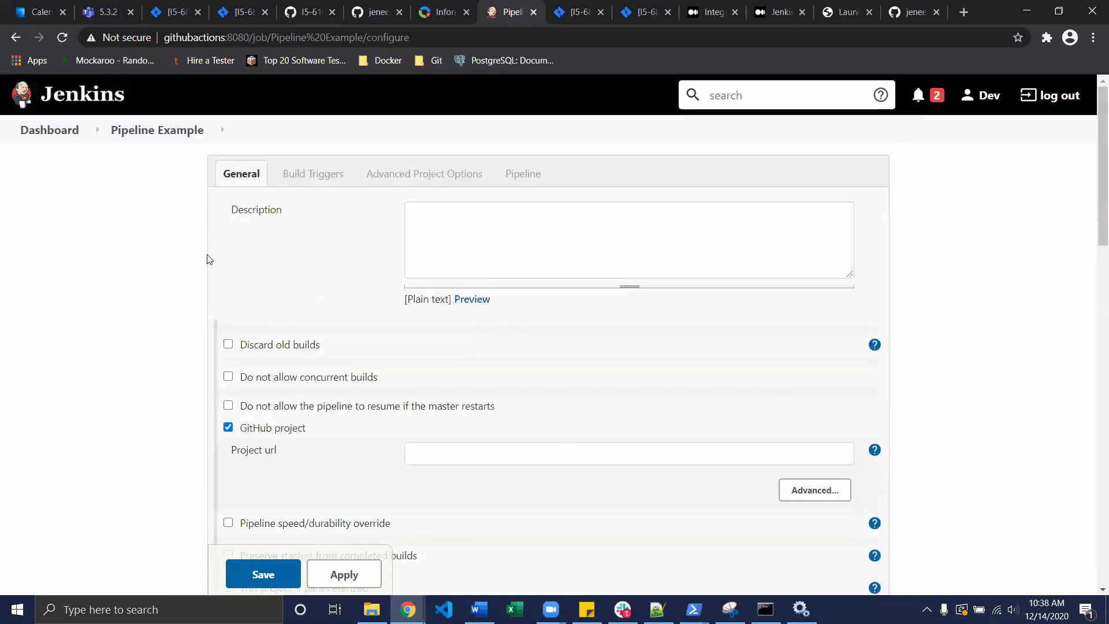
{"action": "scroll", "coordinate": [210, 264], "scroll_direction": "down", "scroll_amount": 10}
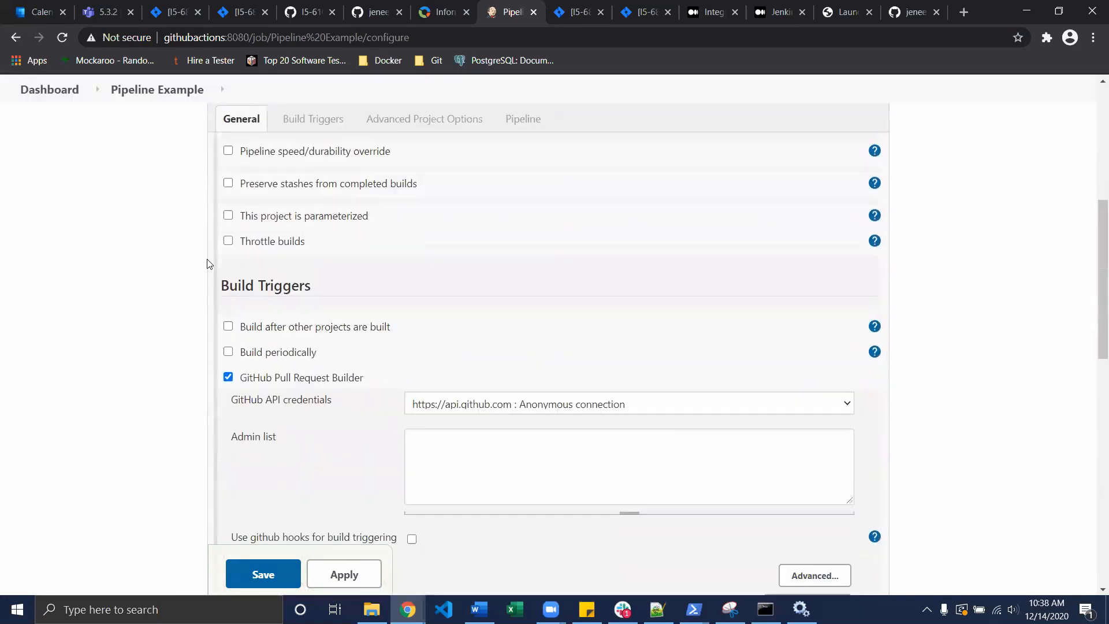
{"action": "scroll", "coordinate": [209, 264], "scroll_direction": "up", "scroll_amount": 10}
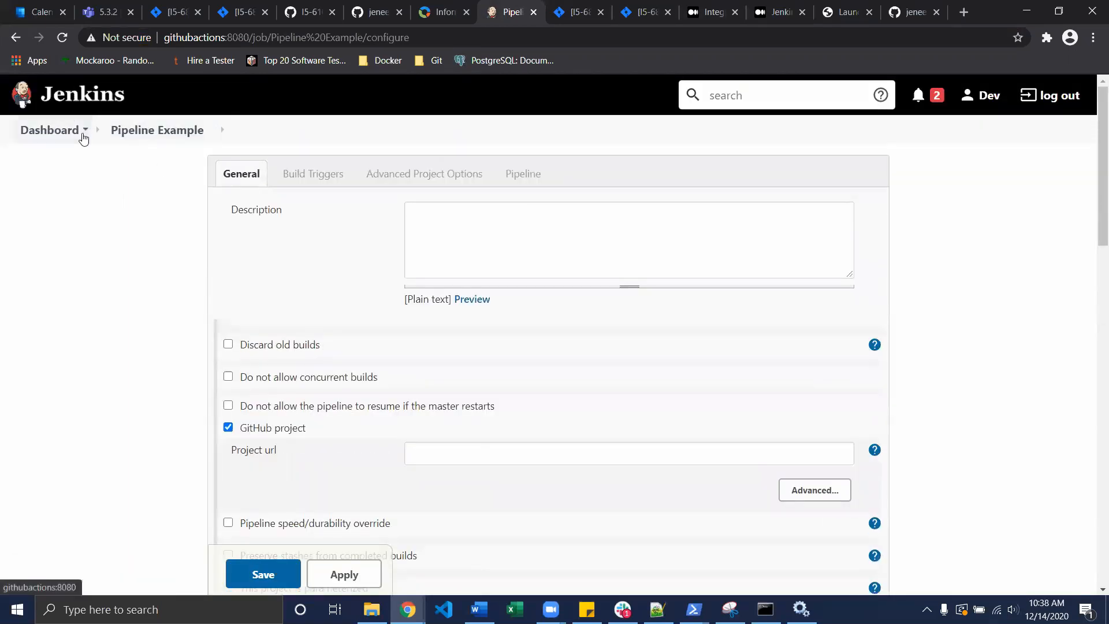
Leave the Pipeline Example configuration without saving and delete the Pipeline Example job
{"action": "left_click", "coordinate": [156, 128]}
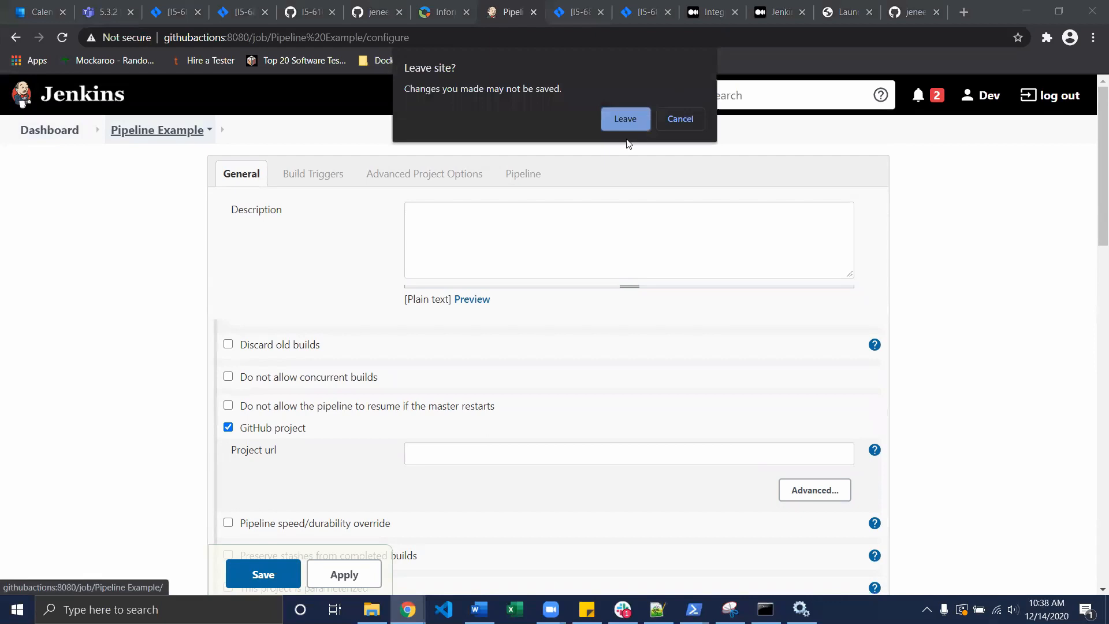
{"action": "left_click", "coordinate": [624, 118]}
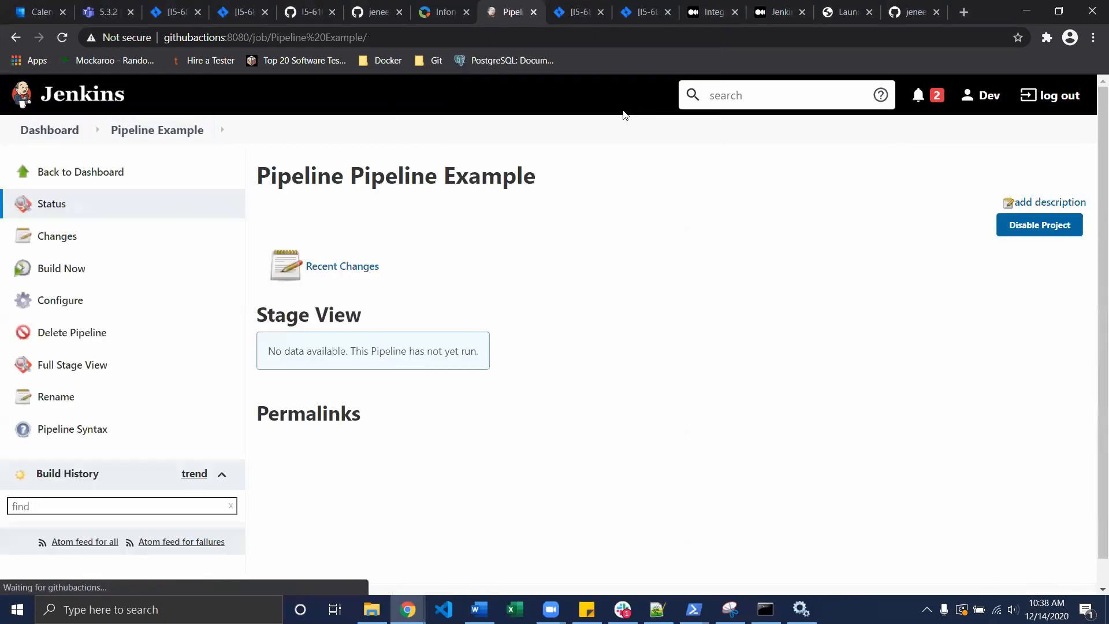
{"action": "left_click", "coordinate": [55, 341]}
{"action": "left_click", "coordinate": [605, 124]}
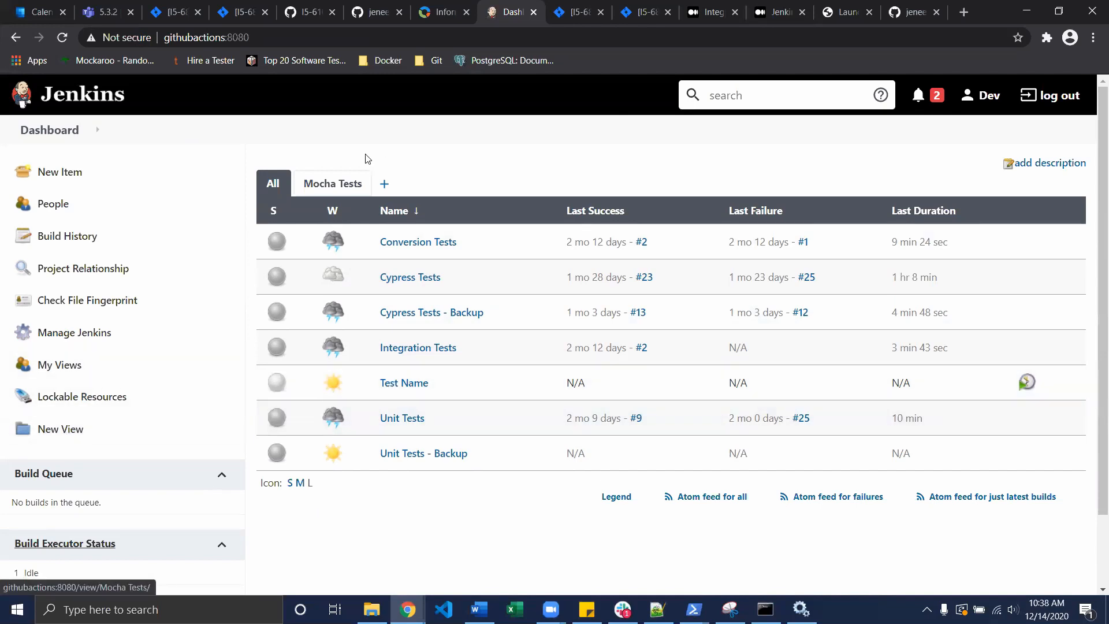
Look at the jobs grouped in the Mocha Tests view and return to the view of all jobs
{"action": "left_click", "coordinate": [323, 186]}
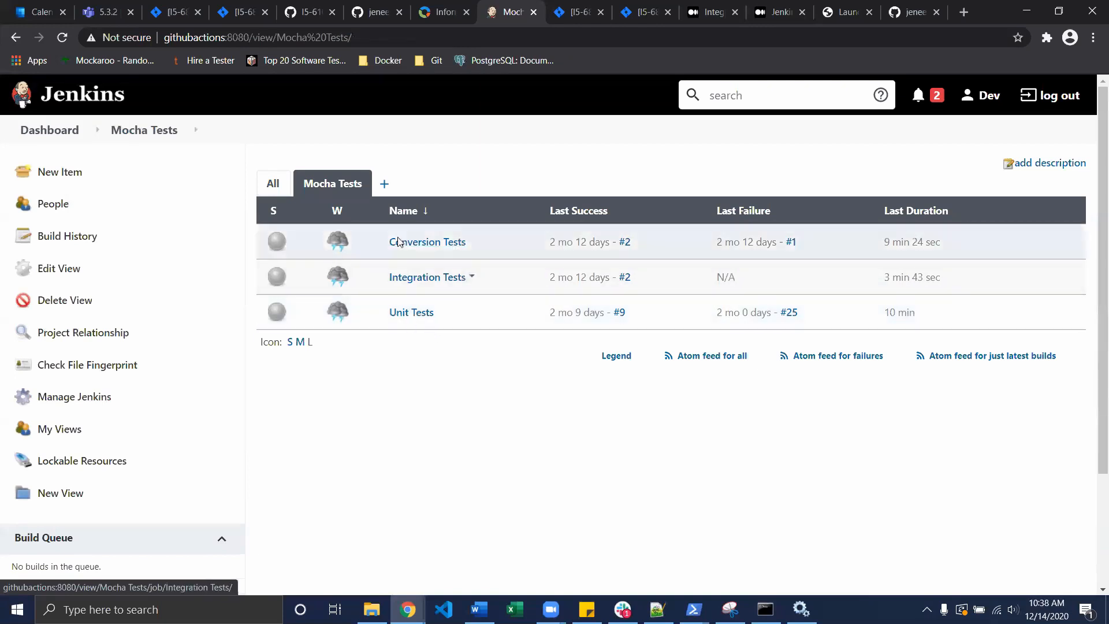
{"action": "left_click", "coordinate": [271, 182]}
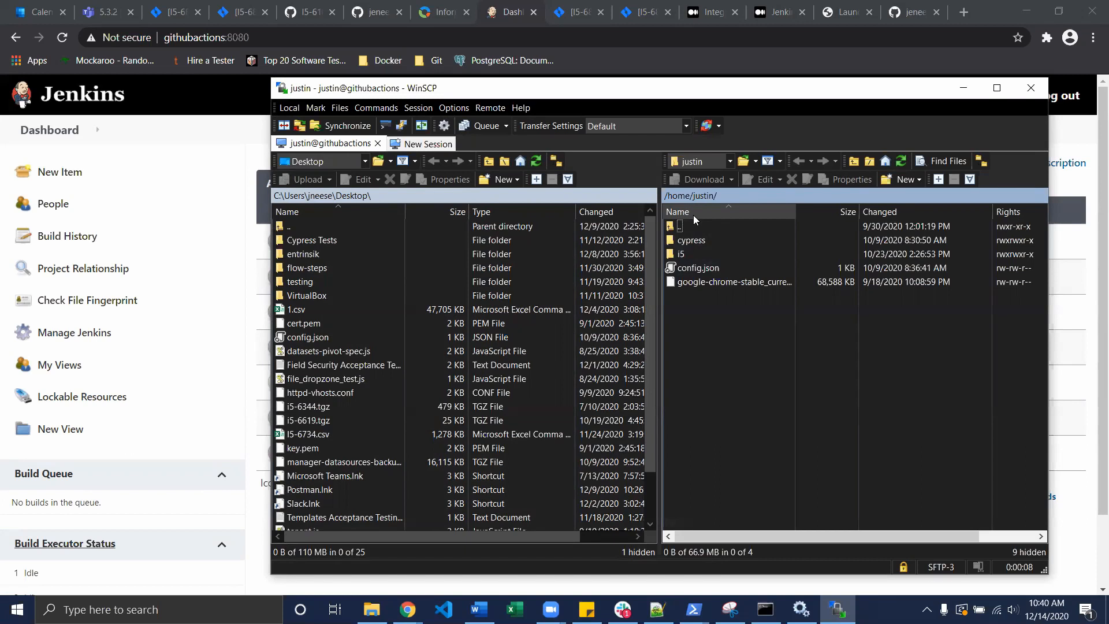
Search for the Jenkins folder in the lib directory under the server's root in WinSCP
{"action": "left_click", "coordinate": [730, 163]}
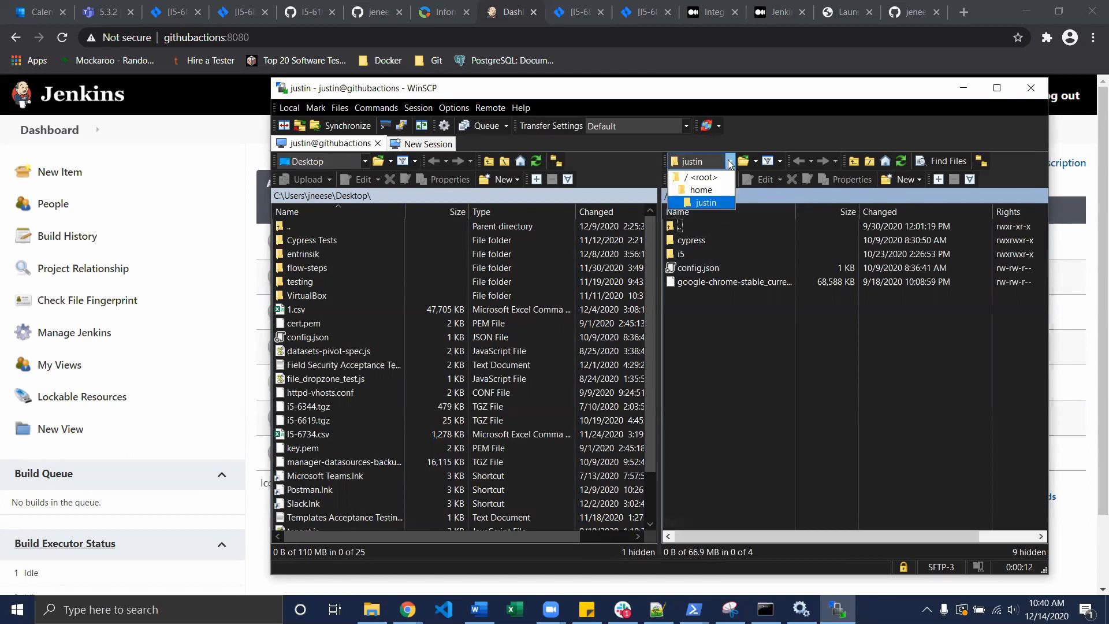
{"action": "left_click", "coordinate": [697, 177]}
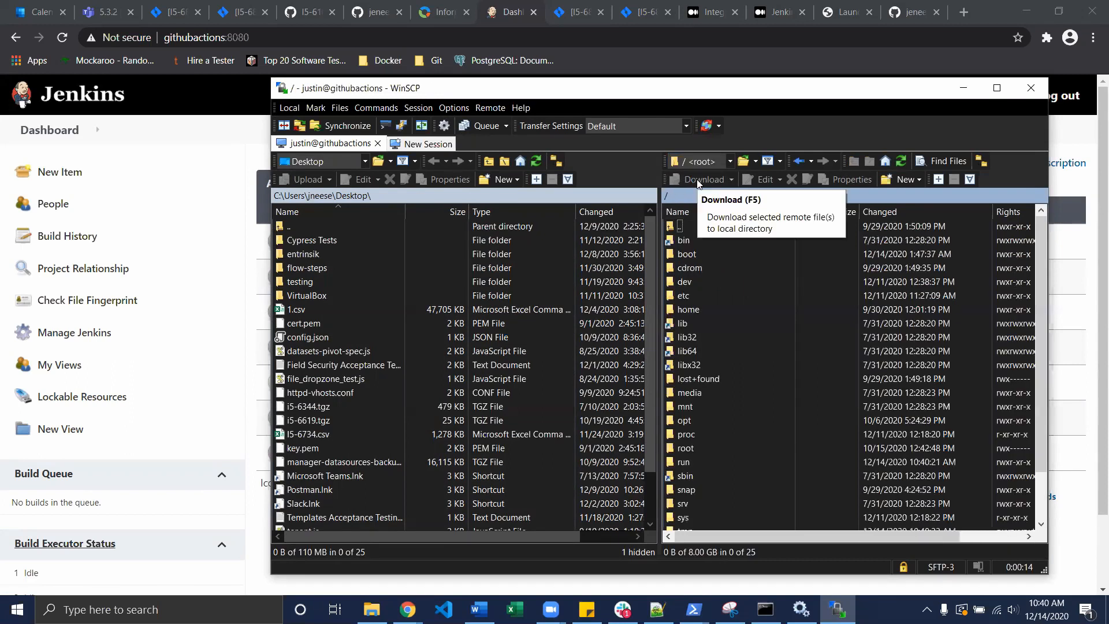
{"action": "double_click", "coordinate": [690, 323]}
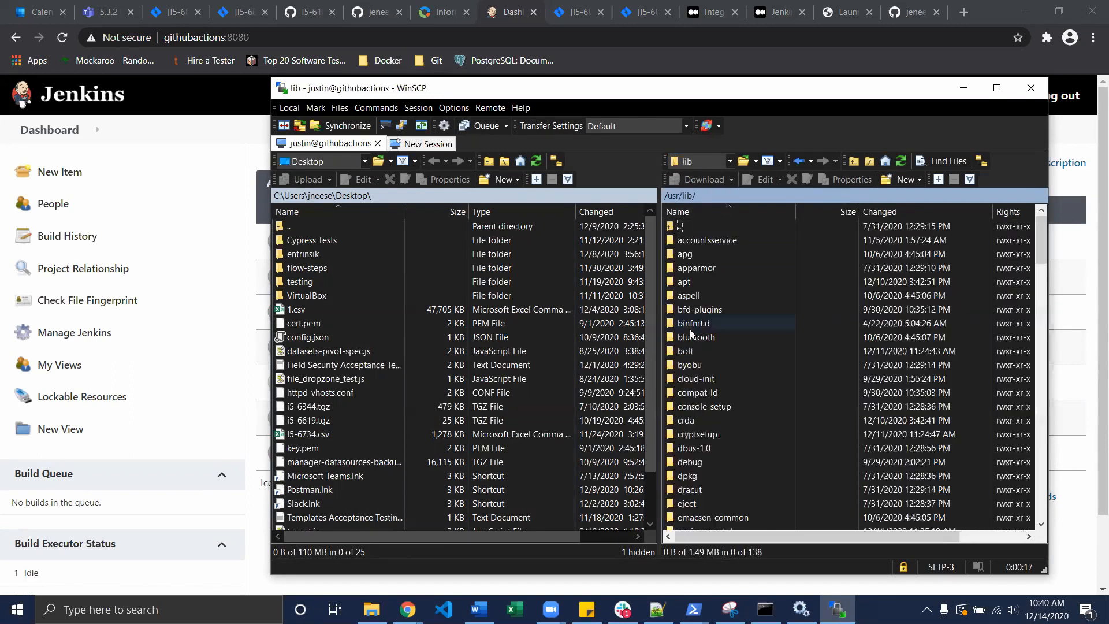
{"action": "scroll", "coordinate": [688, 437], "scroll_direction": "down", "scroll_amount": 10}
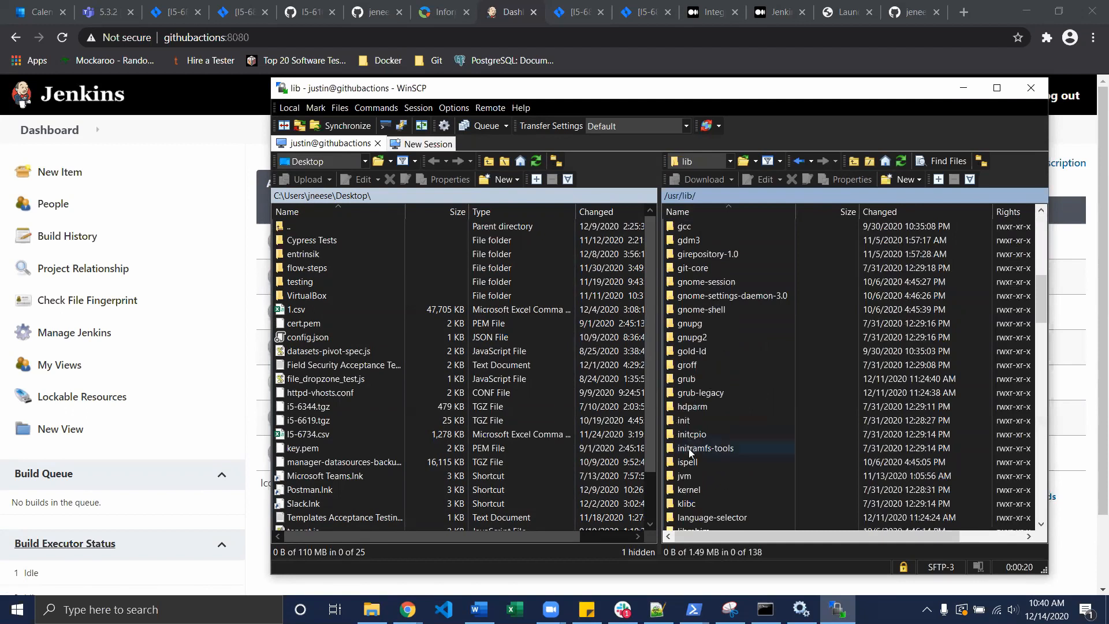
{"action": "scroll", "coordinate": [689, 449], "scroll_direction": "down", "scroll_amount": 3}
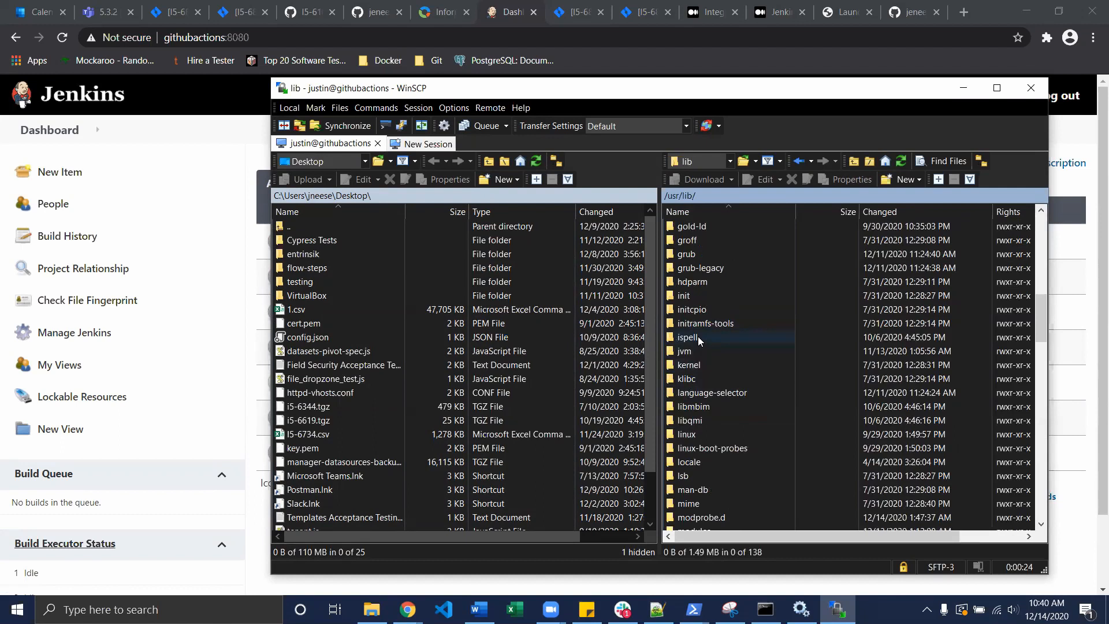
{"action": "scroll", "coordinate": [699, 340], "scroll_direction": "down", "scroll_amount": 15}
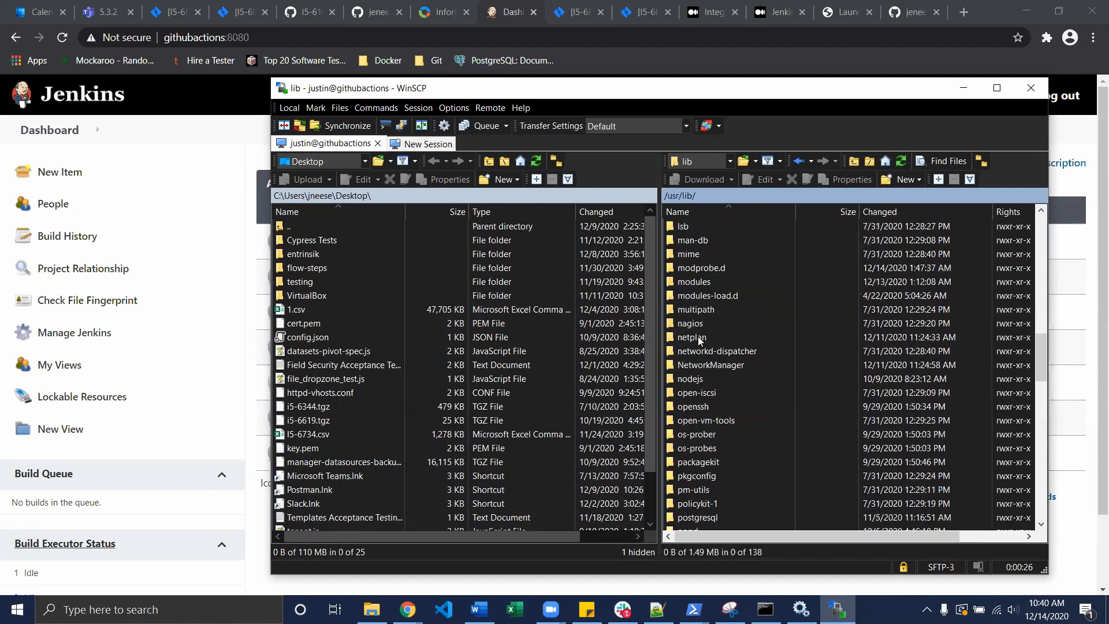
{"action": "scroll", "coordinate": [698, 337], "scroll_direction": "down", "scroll_amount": 2}
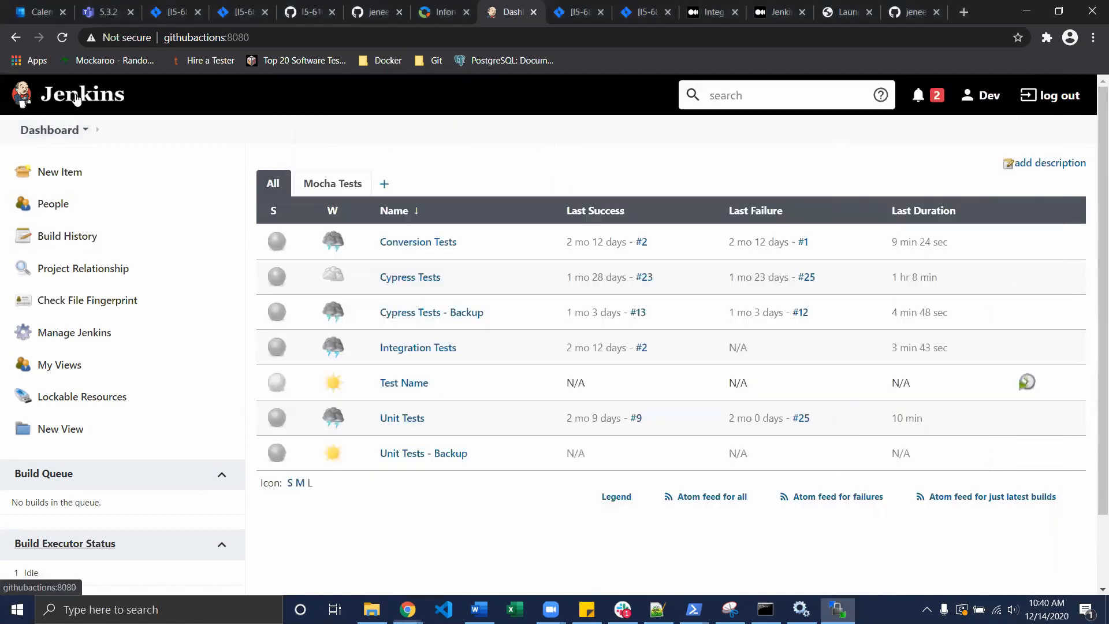
Return to Jenkins and open its system configuration to check the home directory
{"action": "left_click", "coordinate": [81, 132]}
{"action": "left_click", "coordinate": [63, 332]}
{"action": "left_click", "coordinate": [349, 491]}
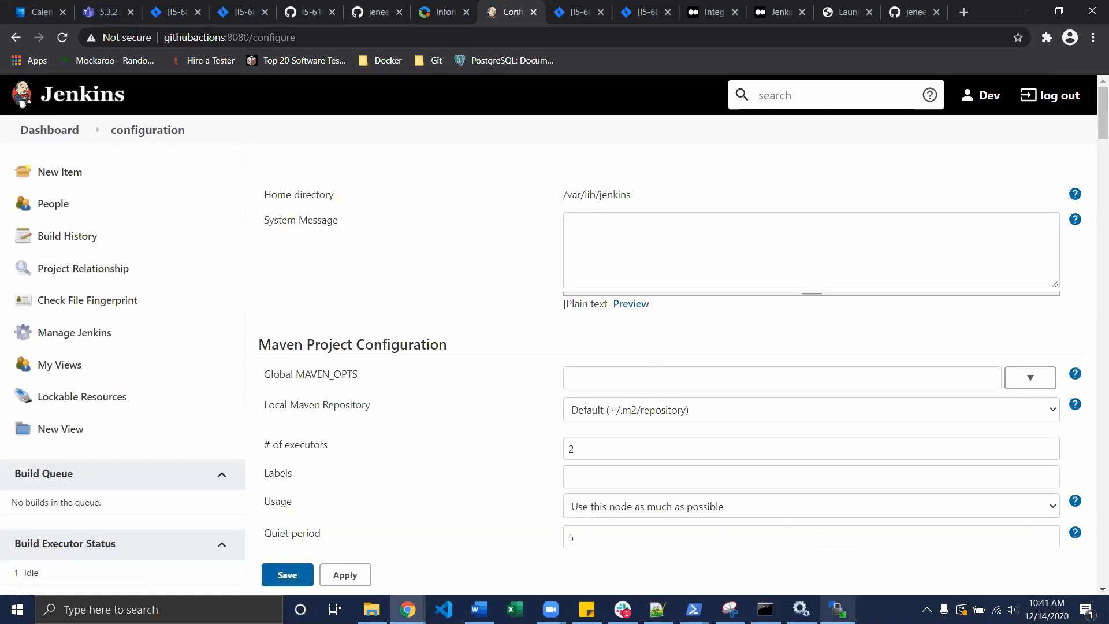
Switch to WinSCP and navigate on the server from the root to the /var/lib/jenkins directory
{"action": "left_click", "coordinate": [837, 610]}
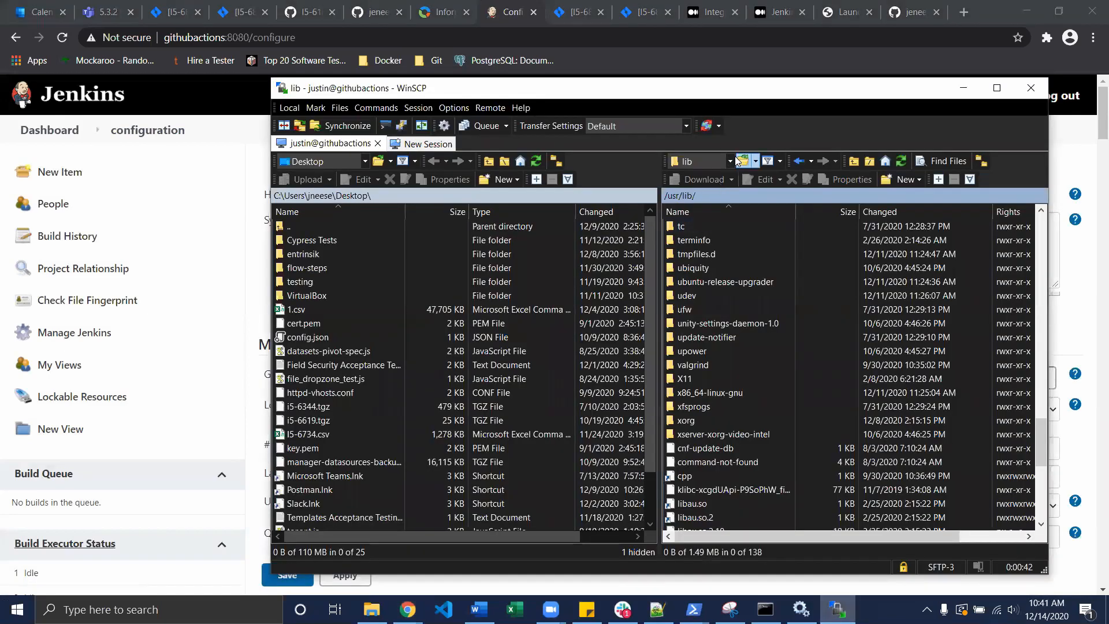
{"action": "left_click", "coordinate": [719, 165]}
{"action": "left_click", "coordinate": [703, 177]}
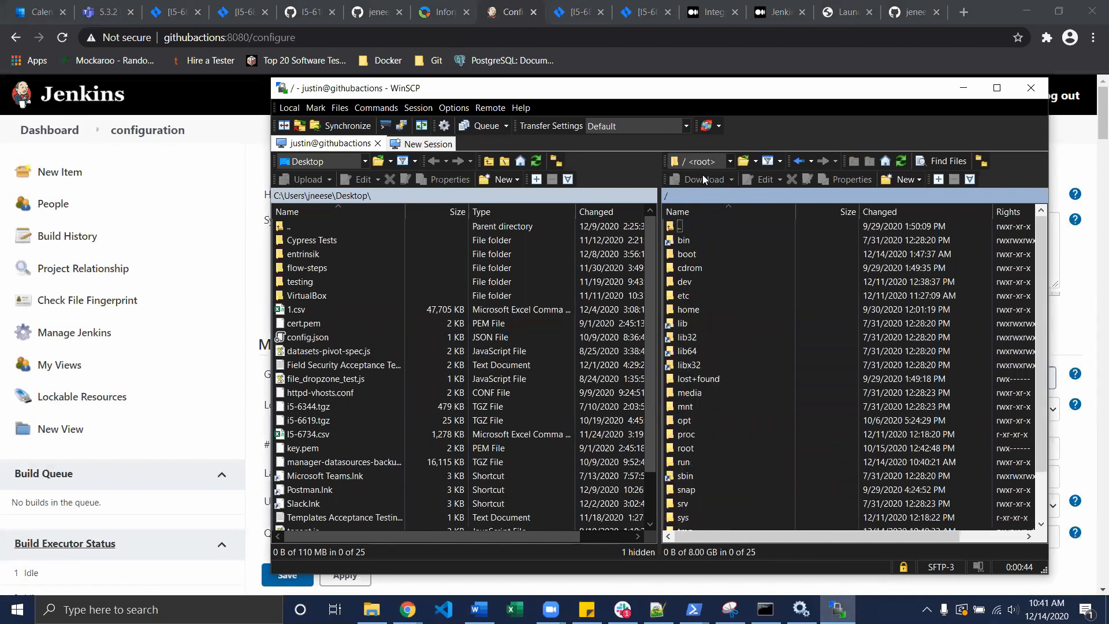
{"action": "scroll", "coordinate": [709, 521], "scroll_direction": "down", "scroll_amount": 2}
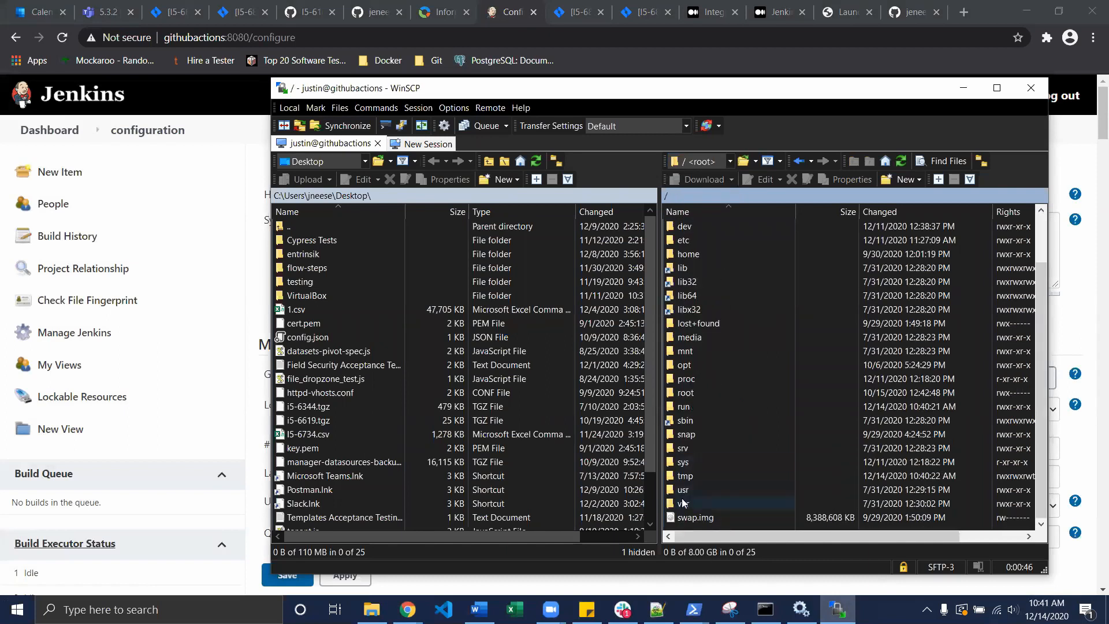
{"action": "double_click", "coordinate": [683, 503]}
{"action": "double_click", "coordinate": [692, 276]}
{"action": "scroll", "coordinate": [710, 414], "scroll_direction": "down", "scroll_amount": 3}
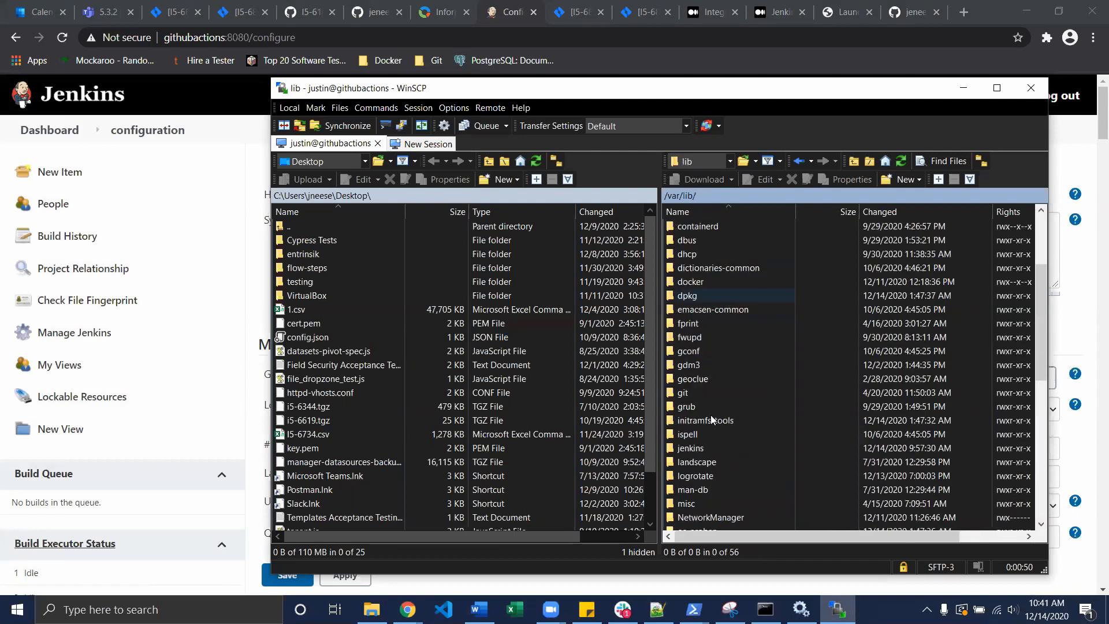
{"action": "double_click", "coordinate": [698, 443]}
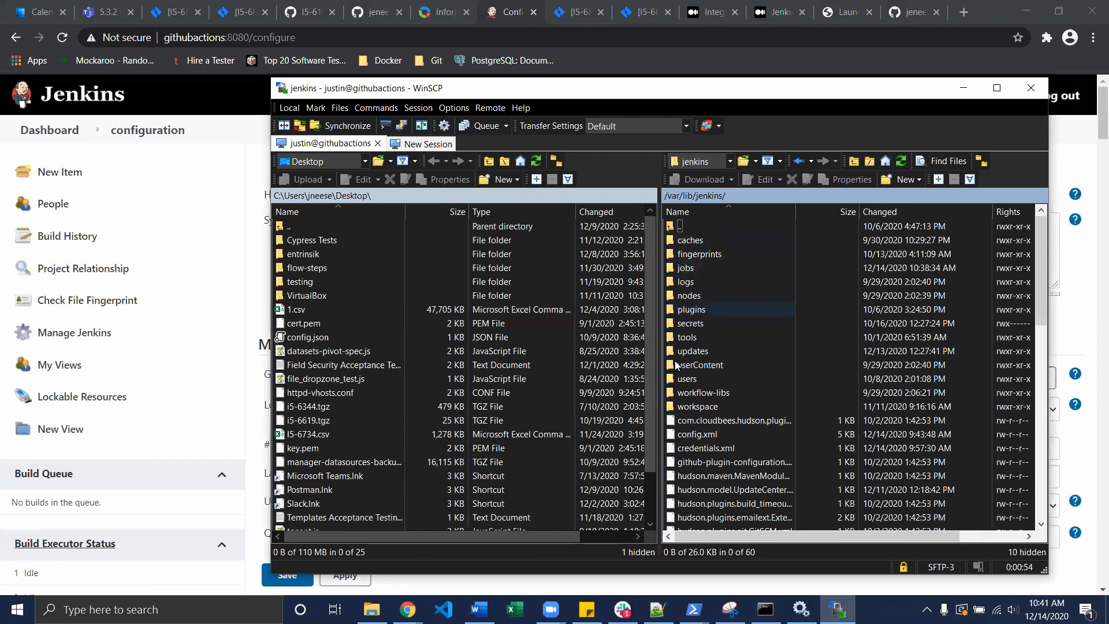
Open the workspace folder's Cypress Tests job directory and examine the contents of its i5 folder
{"action": "double_click", "coordinate": [698, 407]}
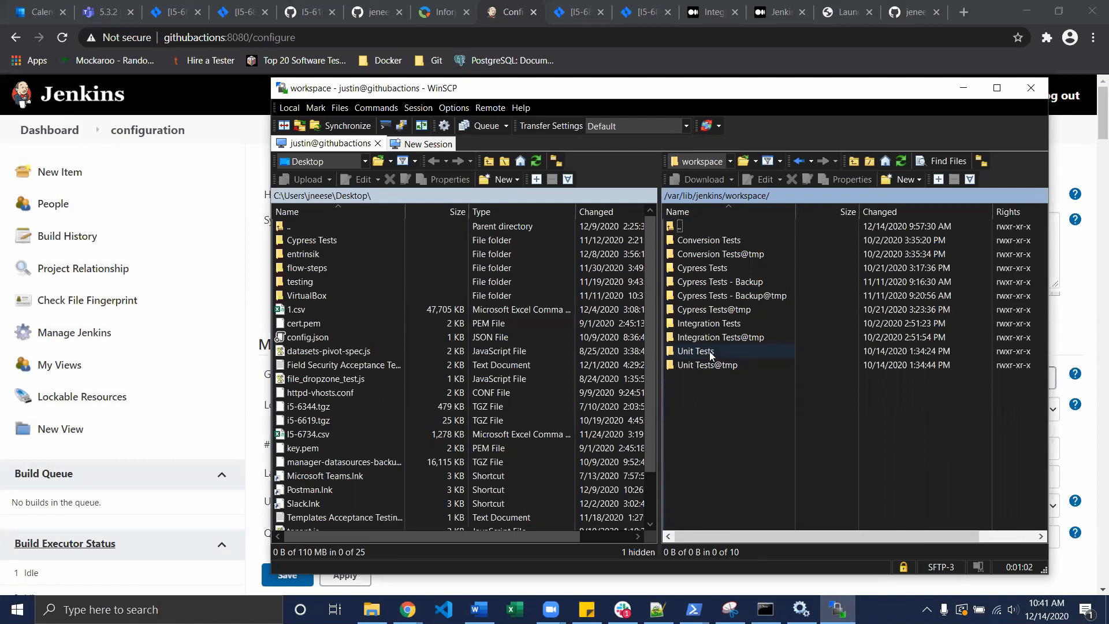
{"action": "left_click", "coordinate": [704, 269]}
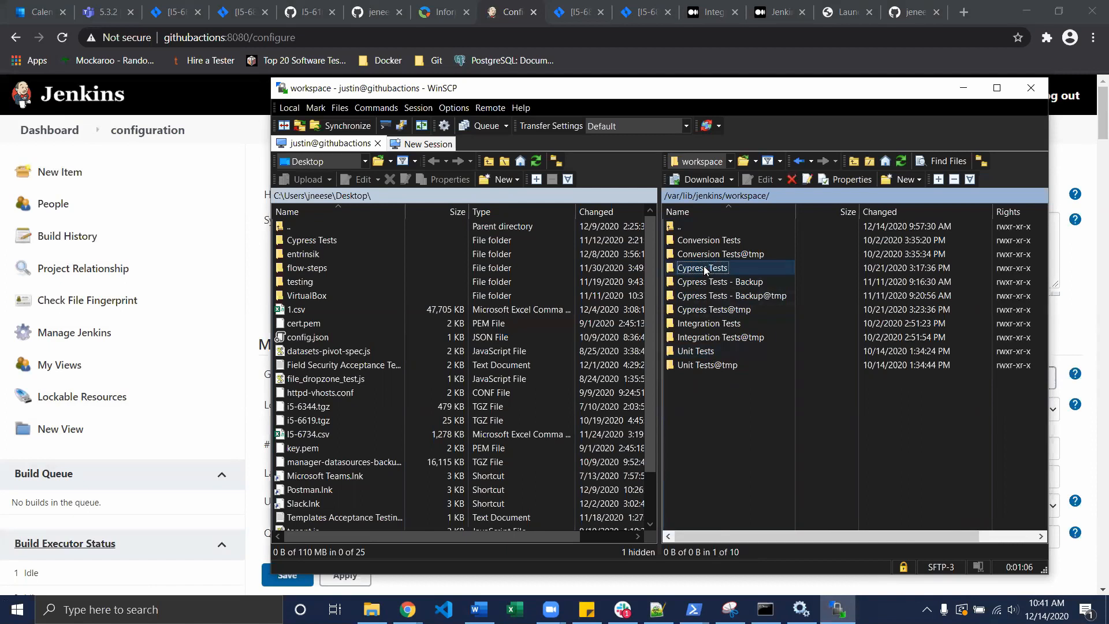
{"action": "double_click", "coordinate": [704, 270]}
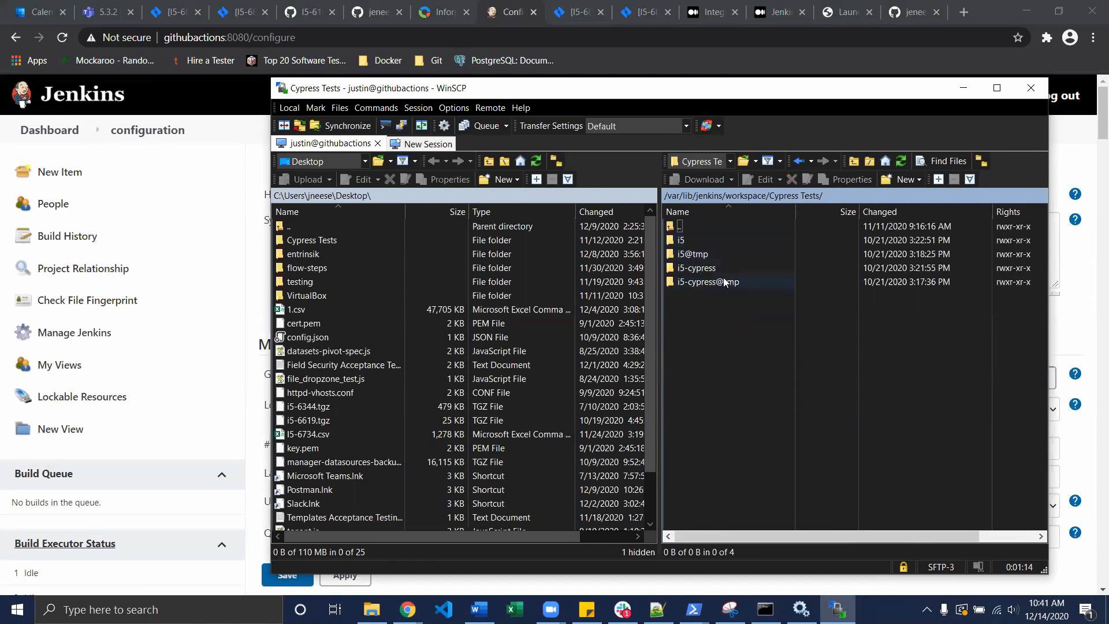
{"action": "double_click", "coordinate": [698, 243]}
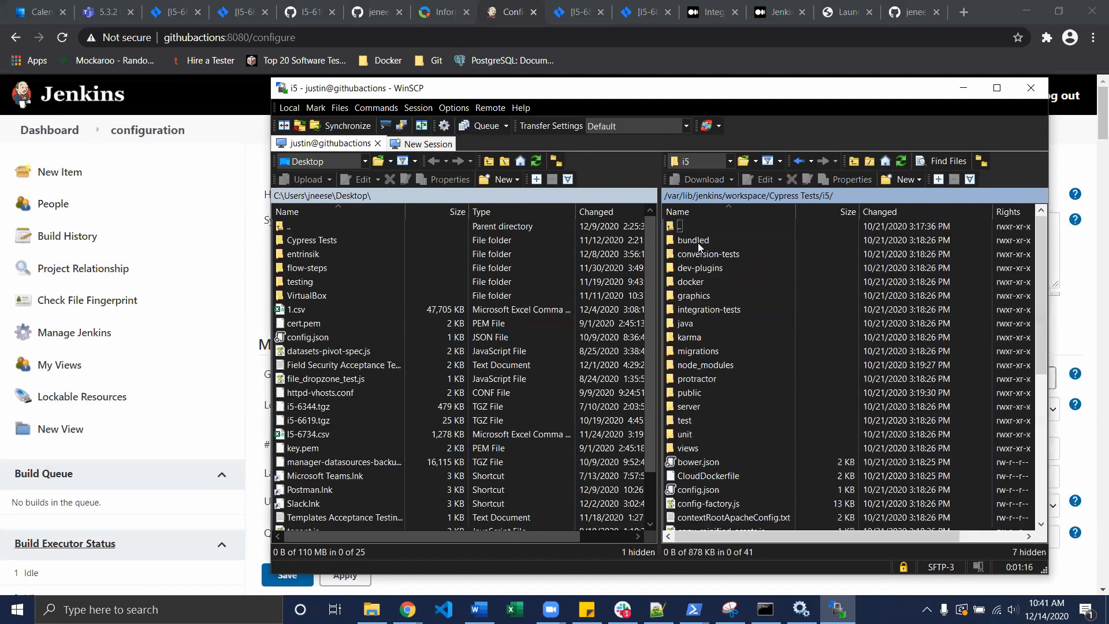
{"action": "scroll", "coordinate": [709, 313], "scroll_direction": "down", "scroll_amount": 2}
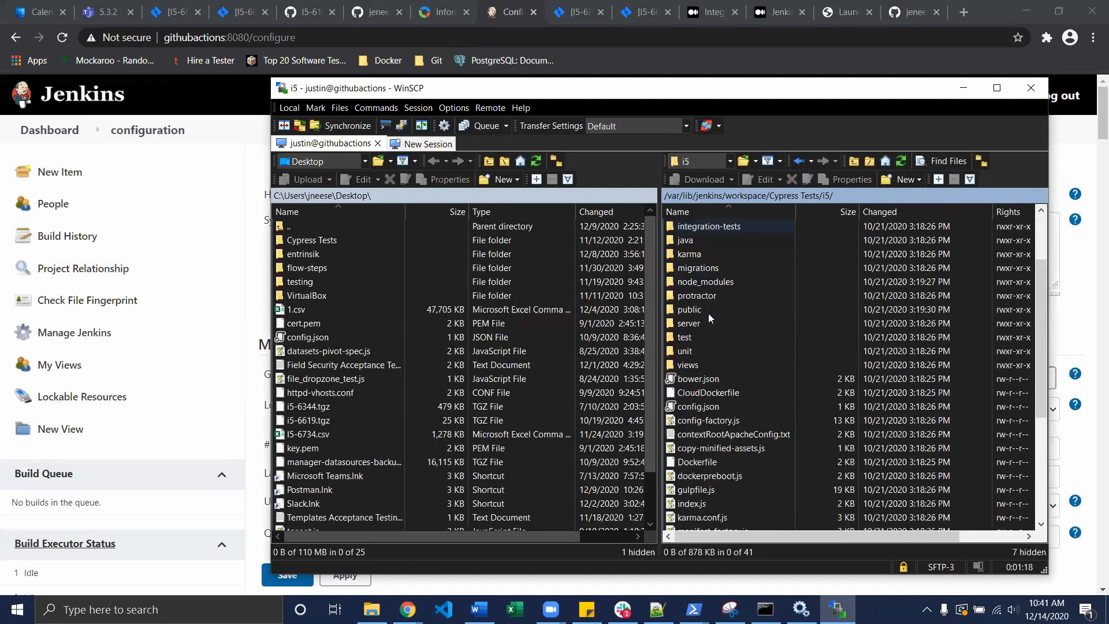
{"action": "scroll", "coordinate": [708, 313], "scroll_direction": "down", "scroll_amount": 3}
{"action": "scroll", "coordinate": [709, 313], "scroll_direction": "up", "scroll_amount": 3}
Switch back to Jenkins in the browser and return to the dashboard
{"action": "left_click", "coordinate": [249, 142]}
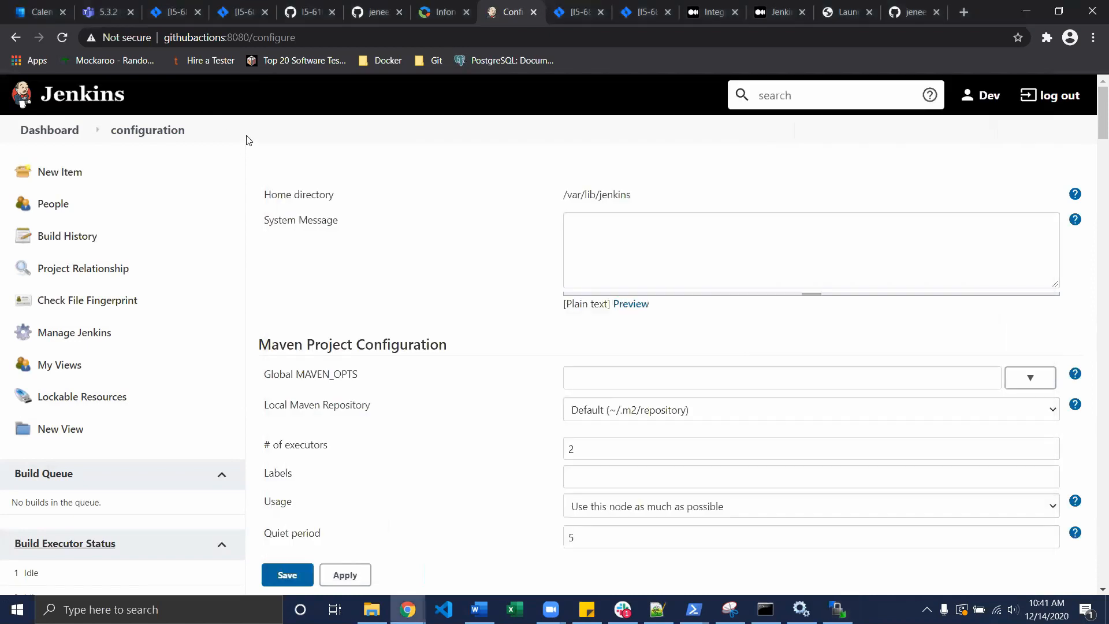
{"action": "left_click", "coordinate": [101, 104]}
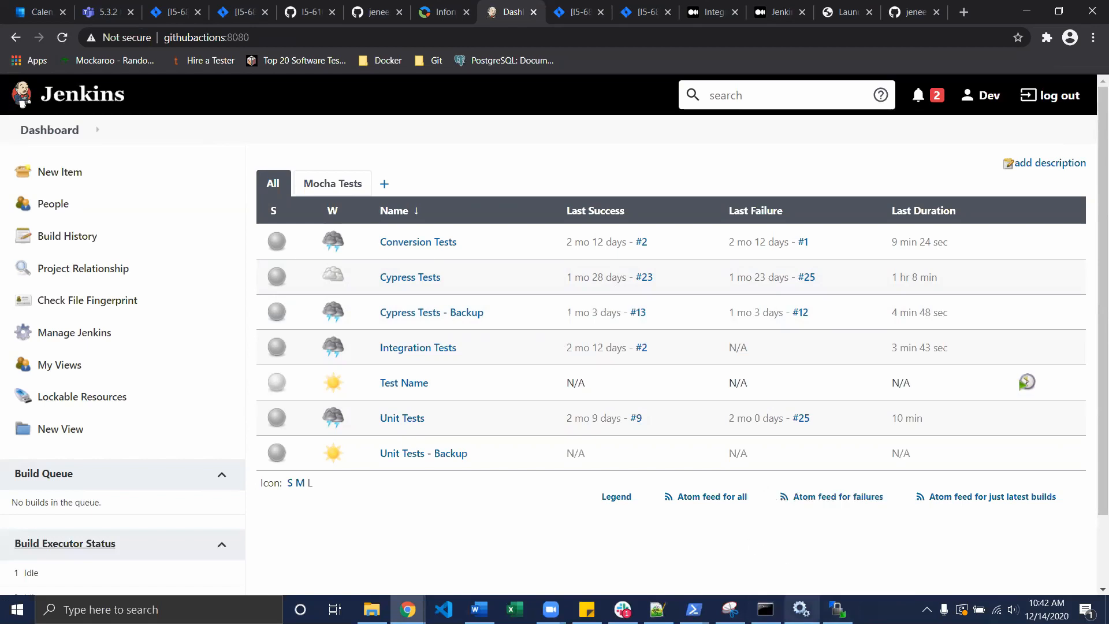
Switch to WinSCP for another look at the i5 folder, and close it, terminating the session without saving a workspace
{"action": "left_click", "coordinate": [839, 609]}
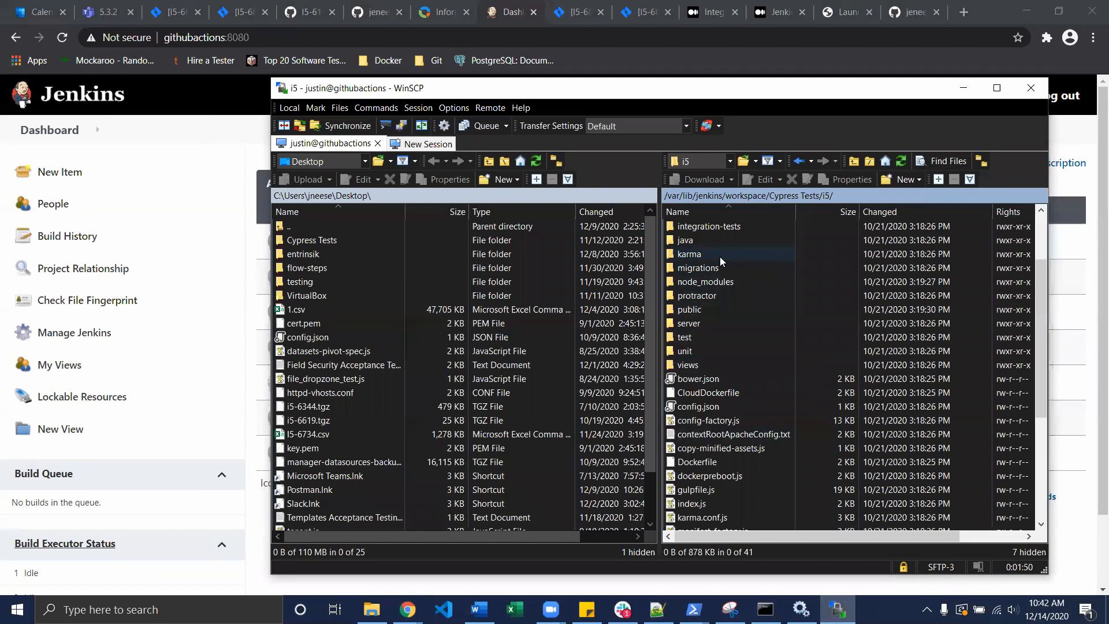
{"action": "scroll", "coordinate": [720, 259], "scroll_direction": "up", "scroll_amount": 2}
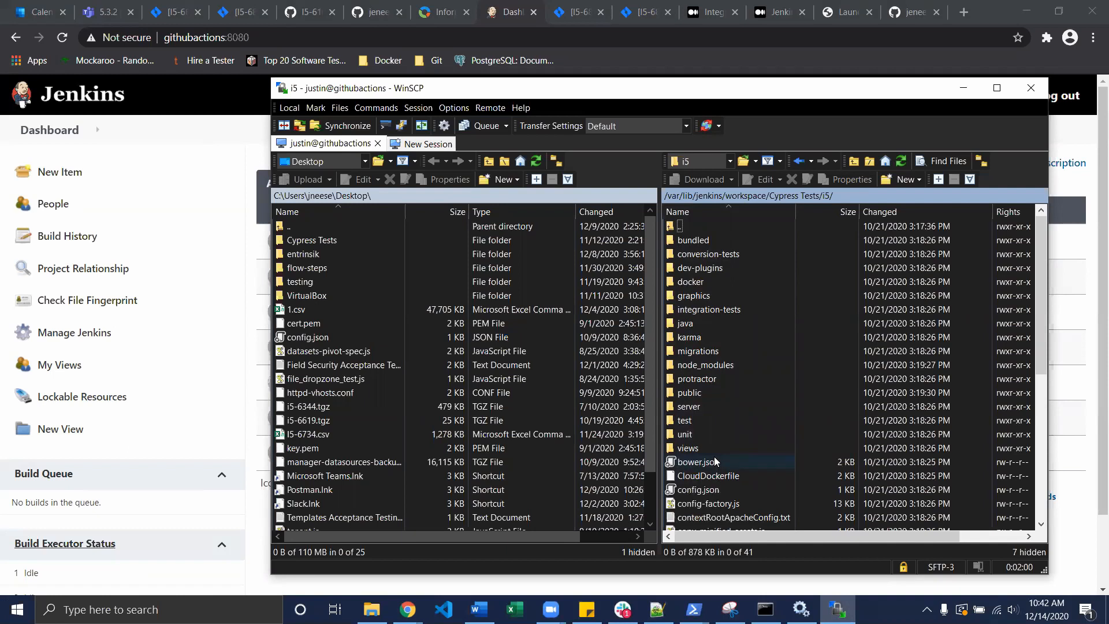
{"action": "left_click", "coordinate": [1031, 88]}
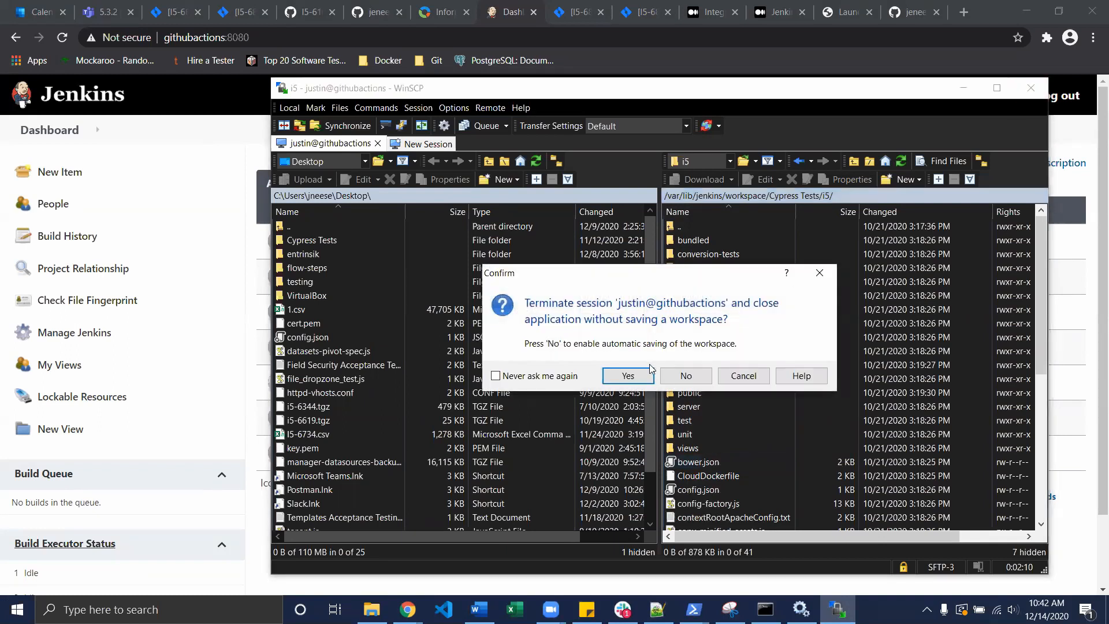
{"action": "left_click", "coordinate": [629, 377]}
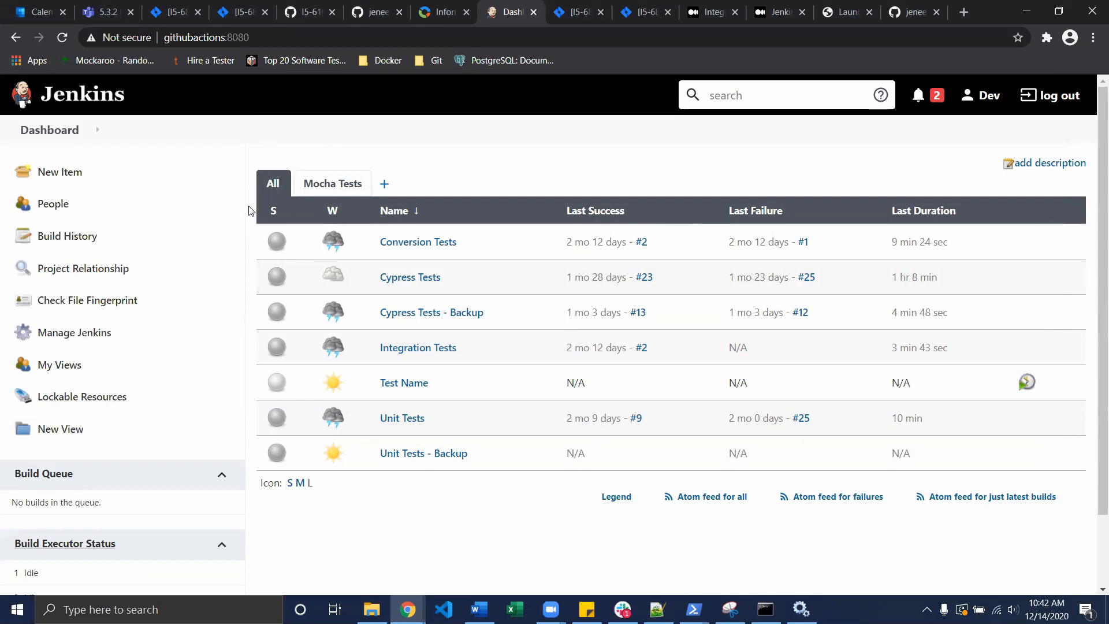
Open the Cypress Tests project from the dashboard's job list
{"action": "scroll", "coordinate": [248, 210], "scroll_direction": "down", "scroll_amount": 2}
{"action": "scroll", "coordinate": [248, 210], "scroll_direction": "up", "scroll_amount": 2}
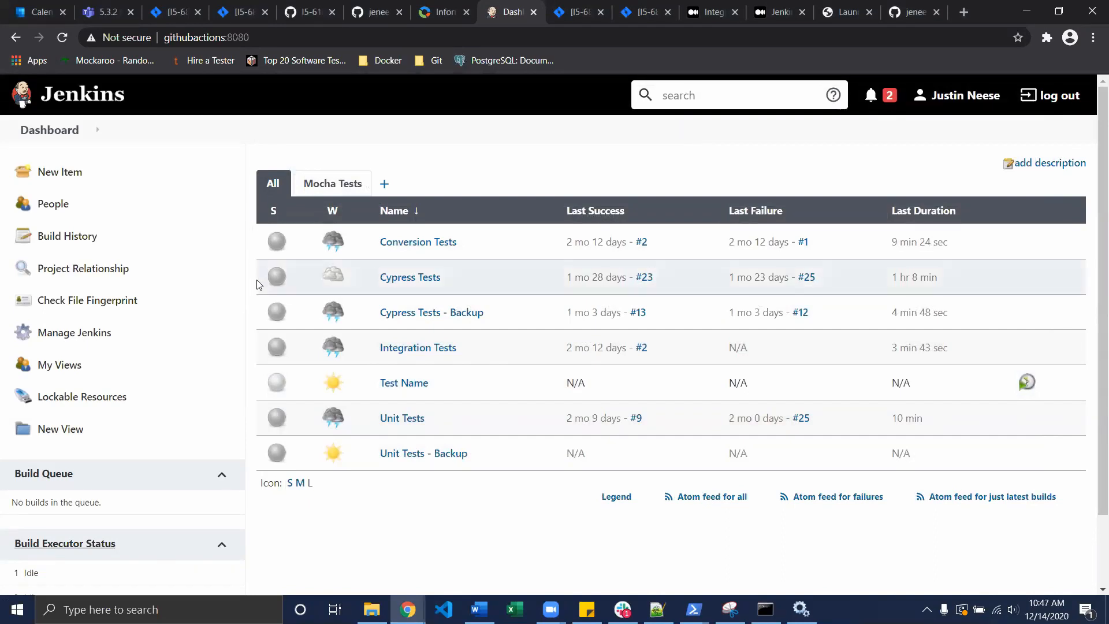
{"action": "left_click", "coordinate": [414, 278]}
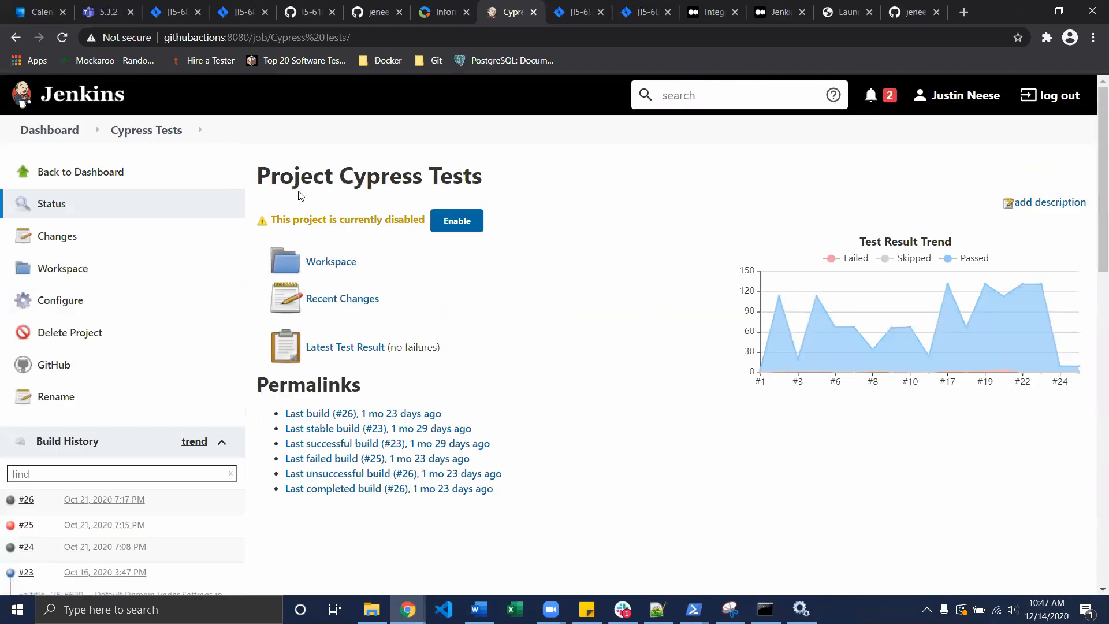
Open the Cypress Tests project's configuration and review its source code management repositories and general GitHub project settings
{"action": "left_click", "coordinate": [60, 304]}
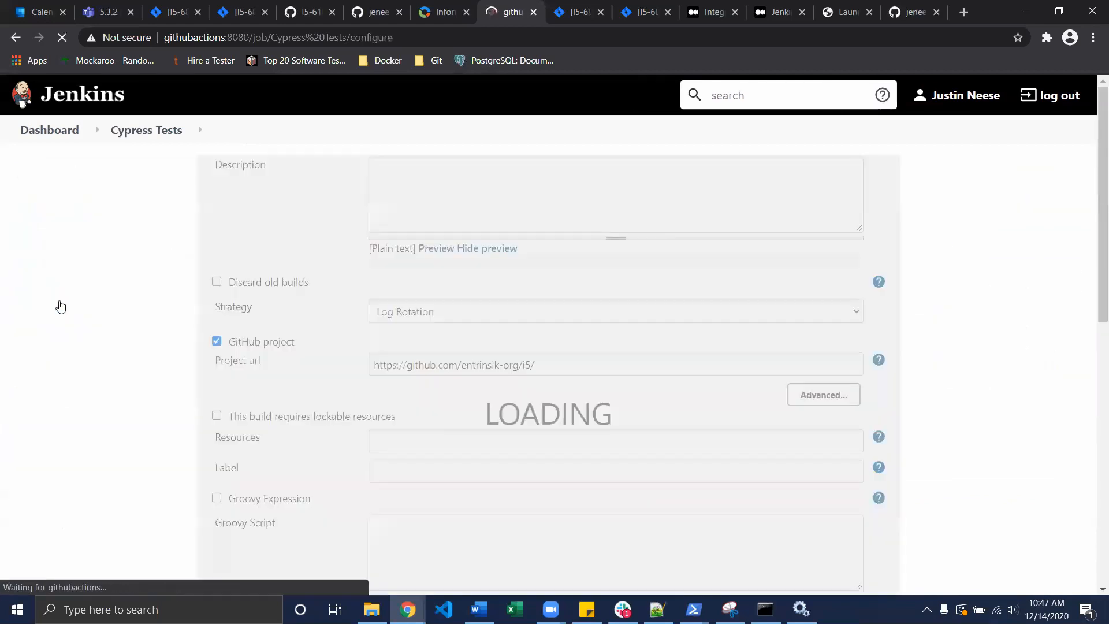
{"action": "scroll", "coordinate": [278, 328], "scroll_direction": "down", "scroll_amount": 10}
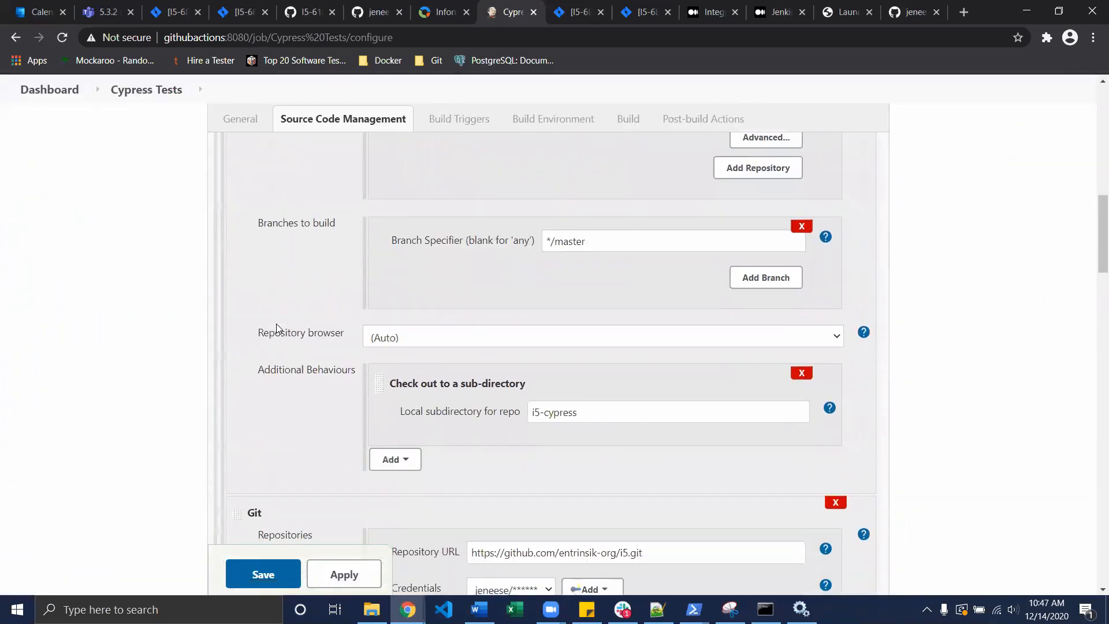
{"action": "scroll", "coordinate": [277, 328], "scroll_direction": "up", "scroll_amount": 4}
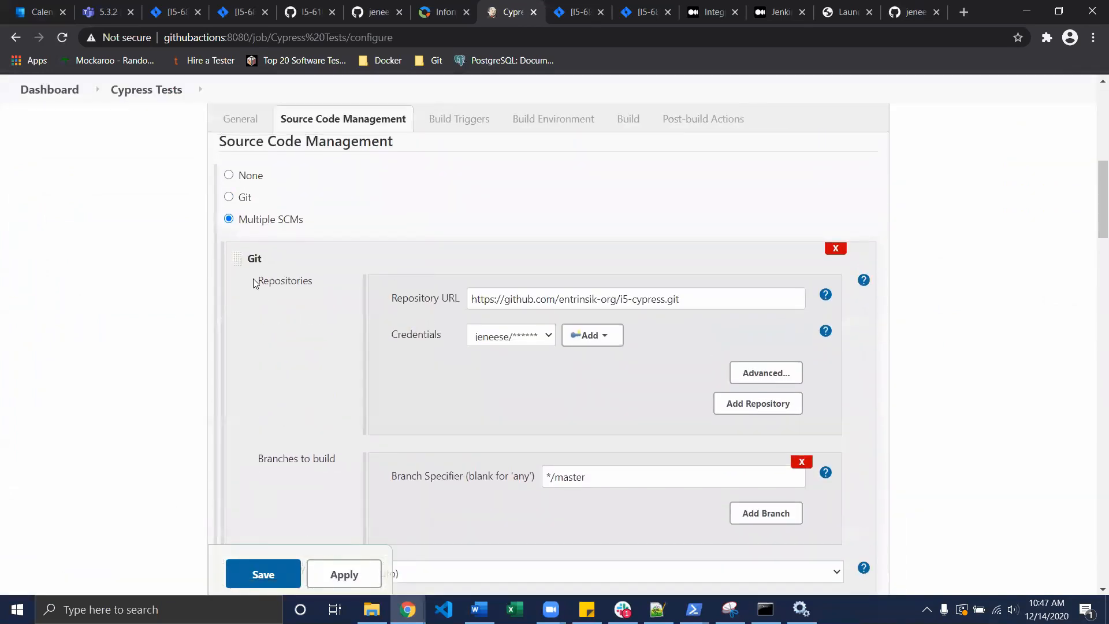
{"action": "scroll", "coordinate": [255, 280], "scroll_direction": "up", "scroll_amount": 2}
{"action": "scroll", "coordinate": [364, 235], "scroll_direction": "up", "scroll_amount": 10}
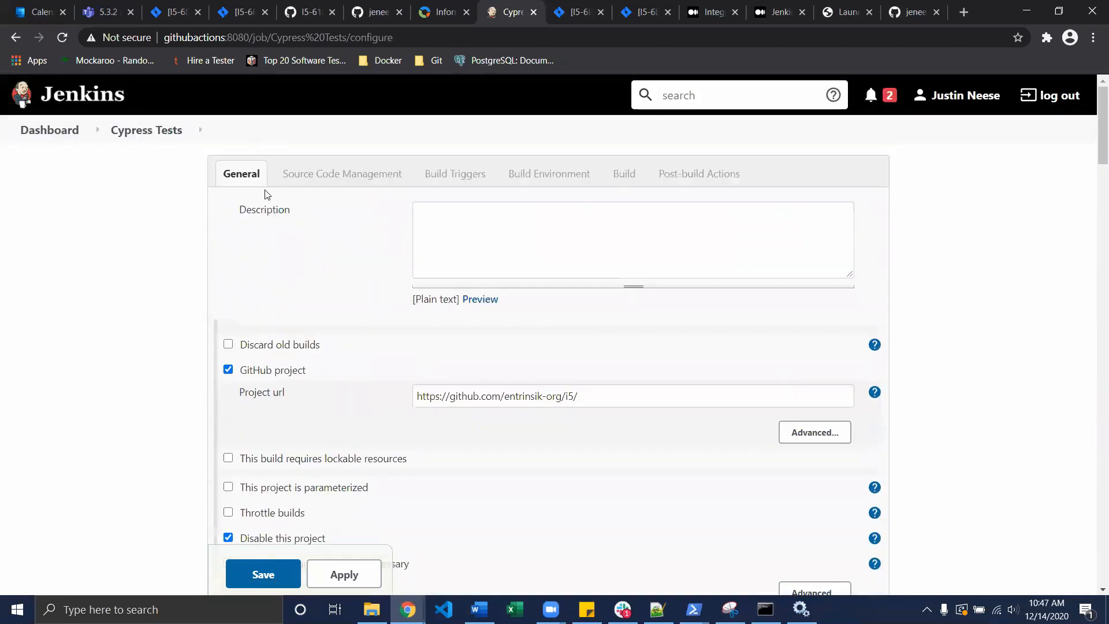
{"action": "scroll", "coordinate": [211, 363], "scroll_direction": "down", "scroll_amount": 2}
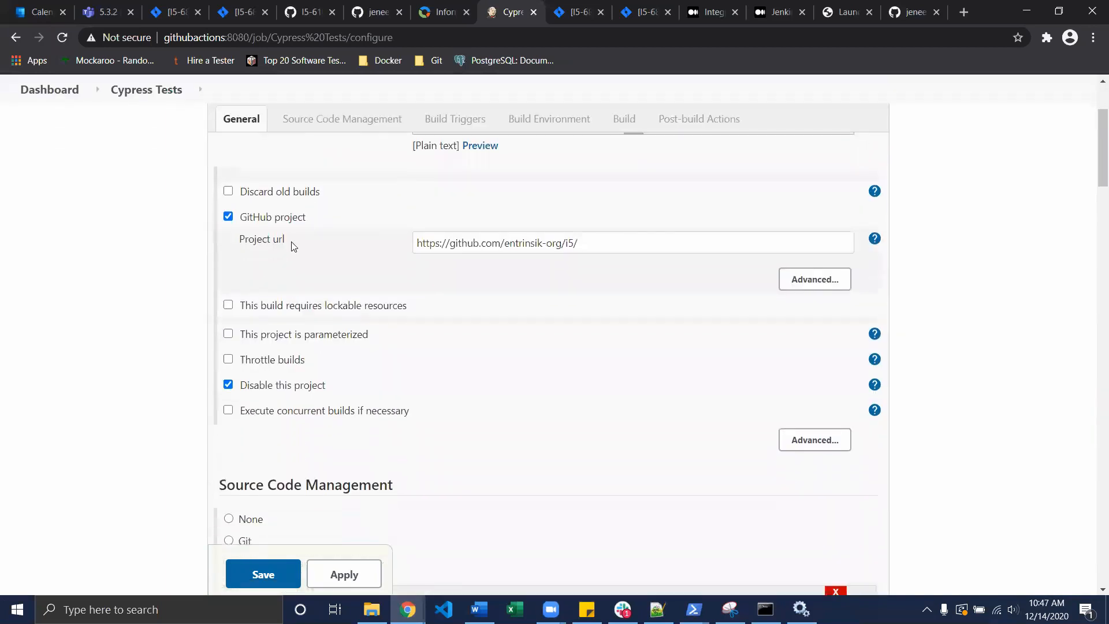
Examine the Execute shell commands in the Build section, along with the project's build triggers and build environment
{"action": "scroll", "coordinate": [154, 427], "scroll_direction": "down", "scroll_amount": 12}
{"action": "scroll", "coordinate": [155, 427], "scroll_direction": "down", "scroll_amount": 7}
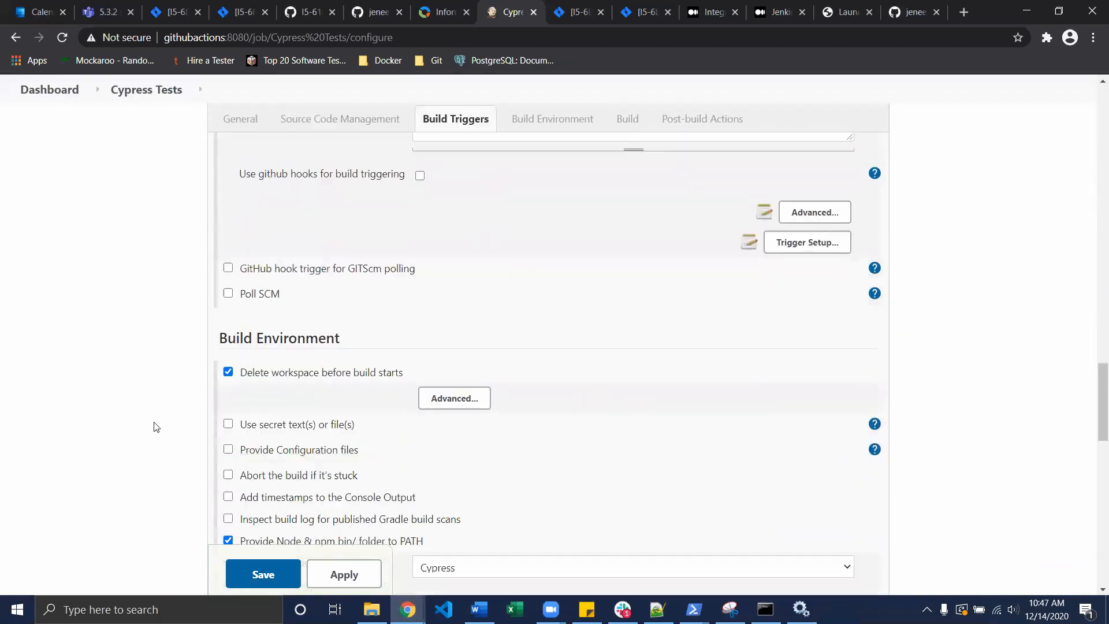
{"action": "scroll", "coordinate": [155, 427], "scroll_direction": "down", "scroll_amount": 7}
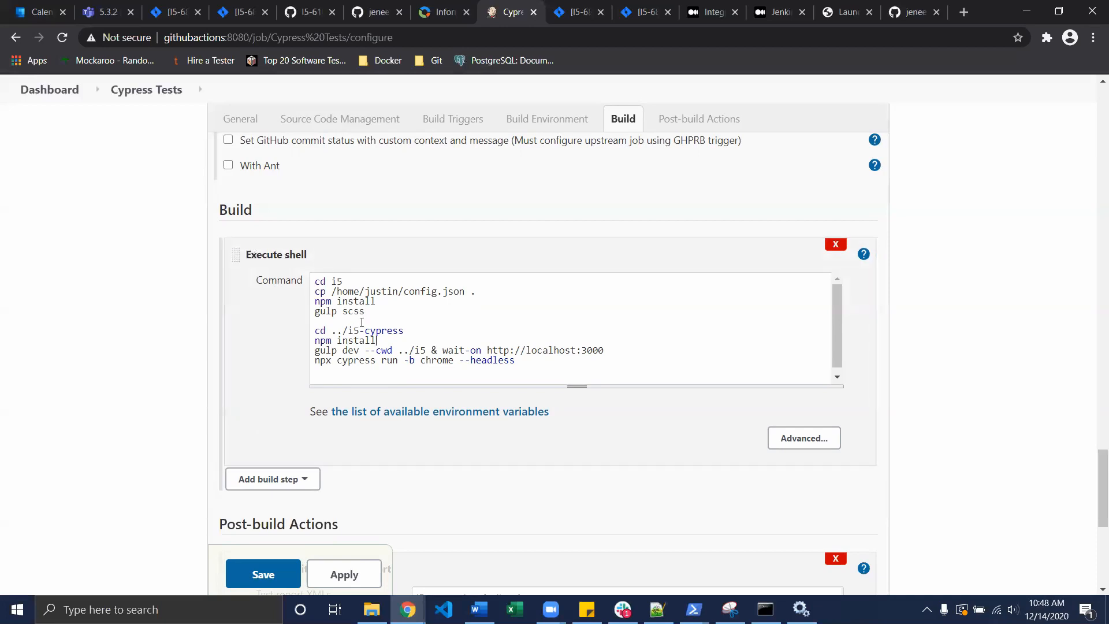
{"action": "left_click", "coordinate": [397, 340]}
{"action": "scroll", "coordinate": [396, 340], "scroll_direction": "up", "scroll_amount": 15}
{"action": "scroll", "coordinate": [395, 339], "scroll_direction": "down", "scroll_amount": 15}
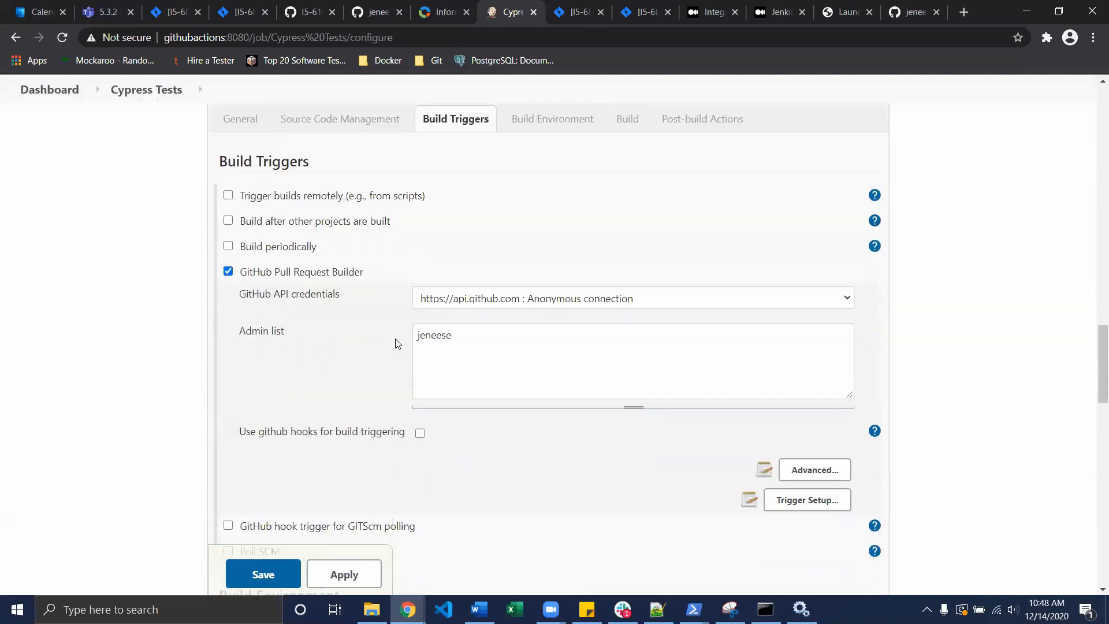
{"action": "scroll", "coordinate": [394, 339], "scroll_direction": "down", "scroll_amount": 4}
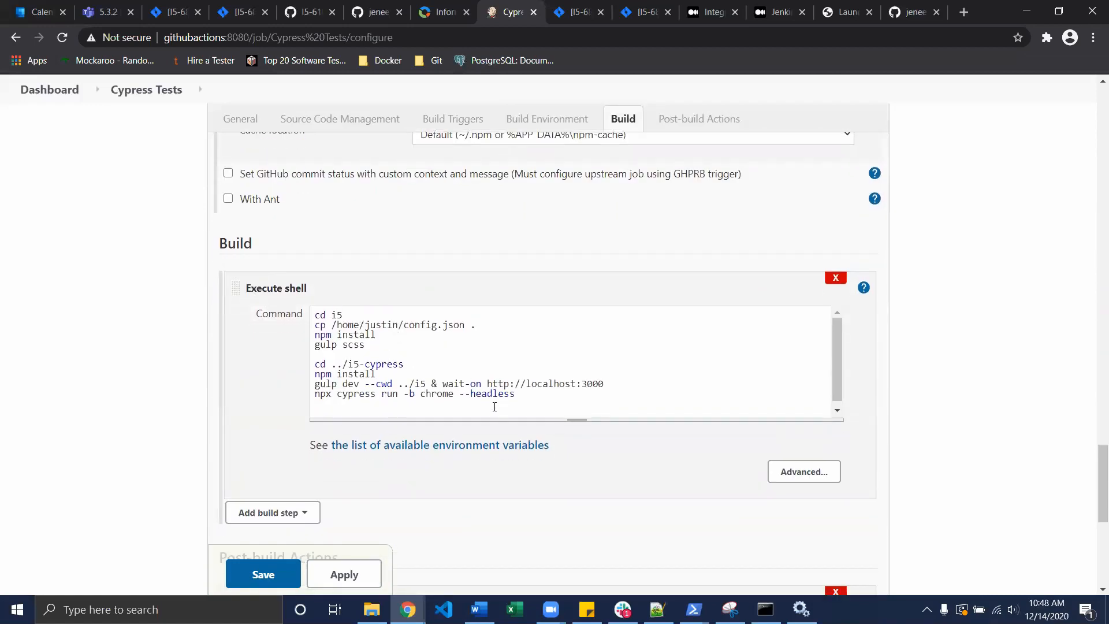
Return to the Jenkins dashboard and look over the job list and build executor status
{"action": "left_click", "coordinate": [48, 93]}
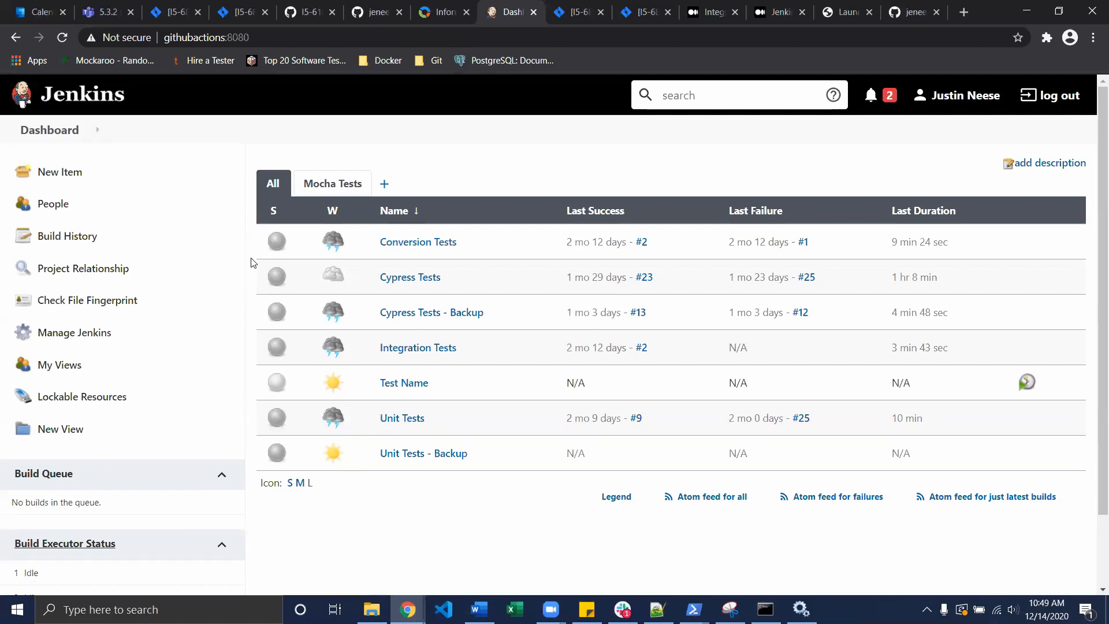
{"action": "scroll", "coordinate": [251, 262], "scroll_direction": "down", "scroll_amount": 1}
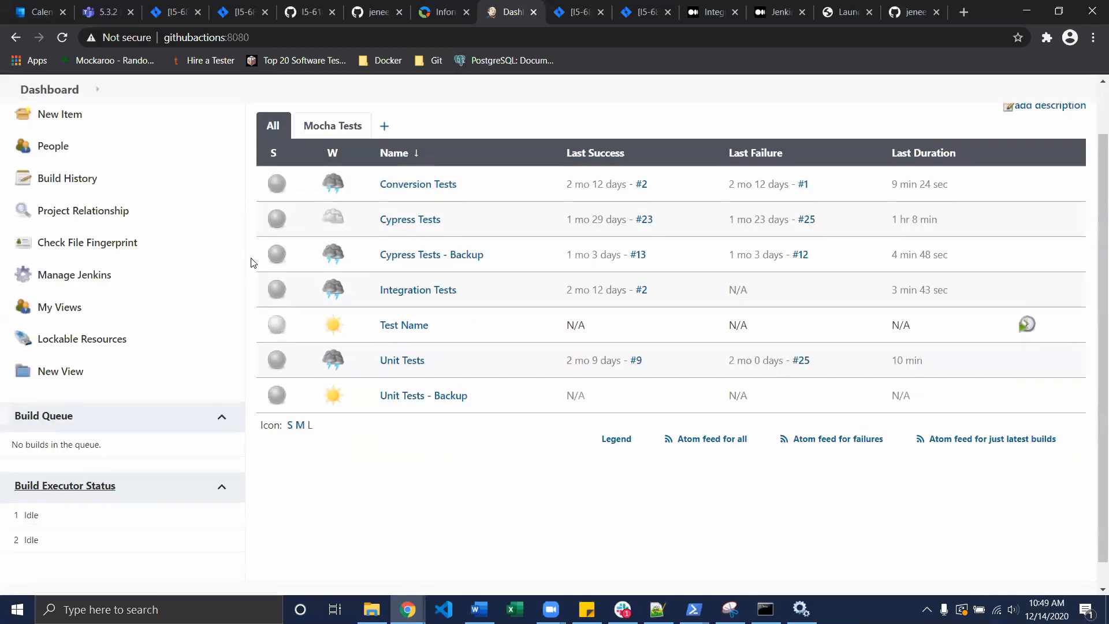